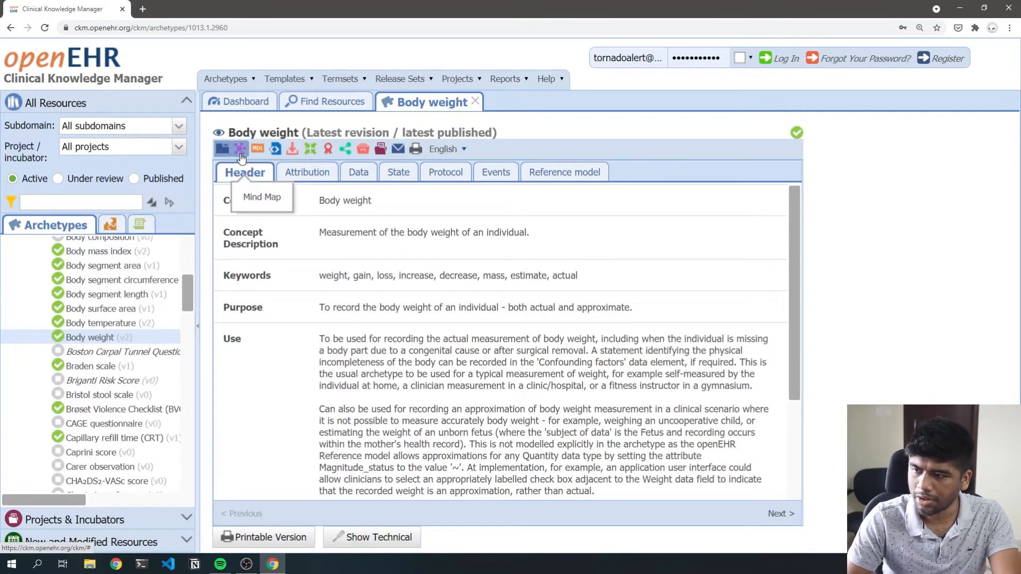
Open the mind map of the Body weight archetype and examine the details of its Weight element.
{"action": "left_click", "coordinate": [235, 154]}
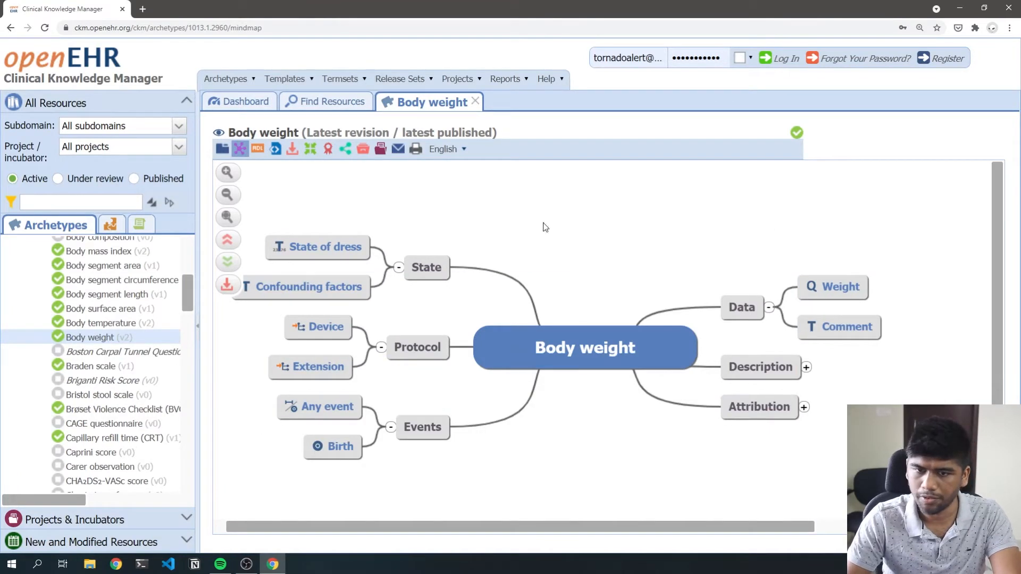
{"action": "mouse_move", "coordinate": [825, 286]}
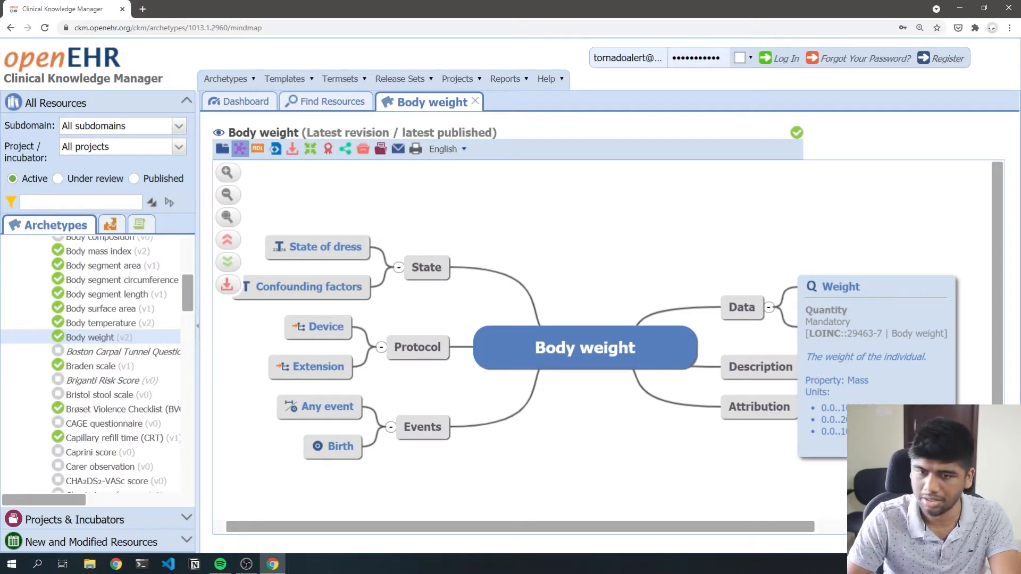
{"action": "scroll", "coordinate": [133, 309], "scroll_direction": "up", "scroll_amount": 10}
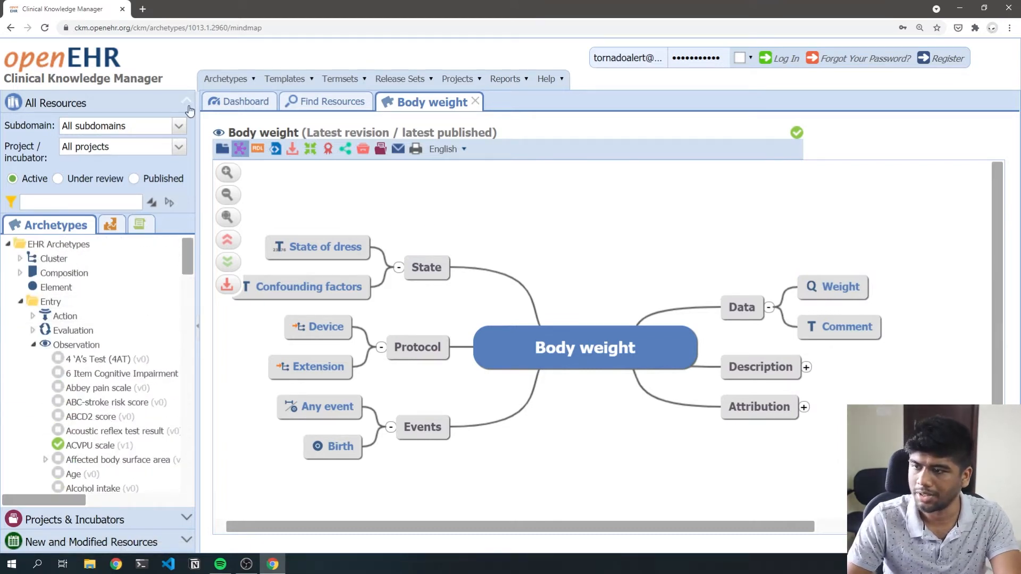
Bulk export the archetypes of all projects as a ZIP, using the latest trunk revision and ADL format.
{"action": "left_click", "coordinate": [227, 78]}
{"action": "left_click", "coordinate": [244, 167]}
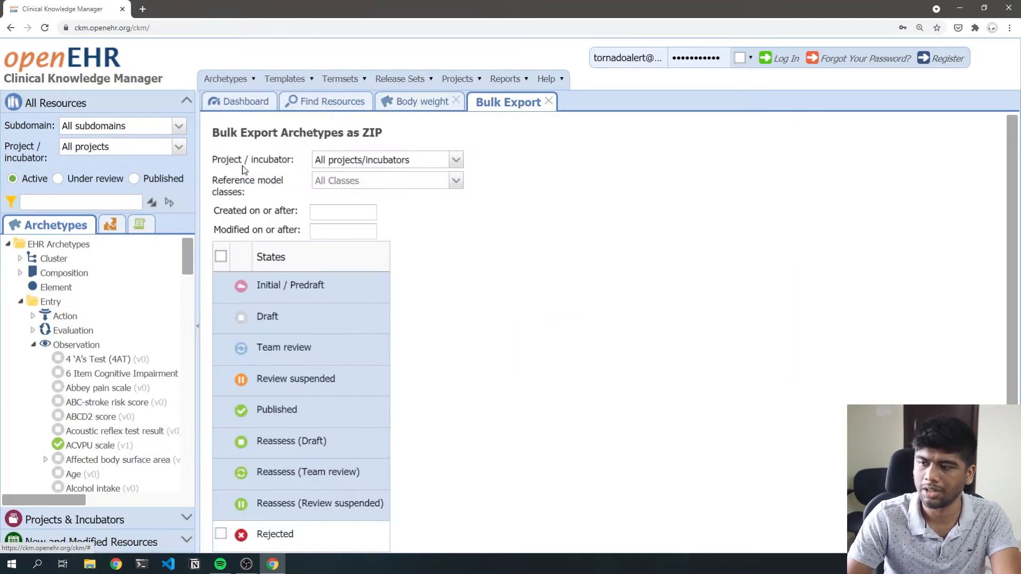
{"action": "scroll", "coordinate": [264, 304], "scroll_direction": "down", "scroll_amount": 4}
{"action": "scroll", "coordinate": [384, 292], "scroll_direction": "up", "scroll_amount": 4}
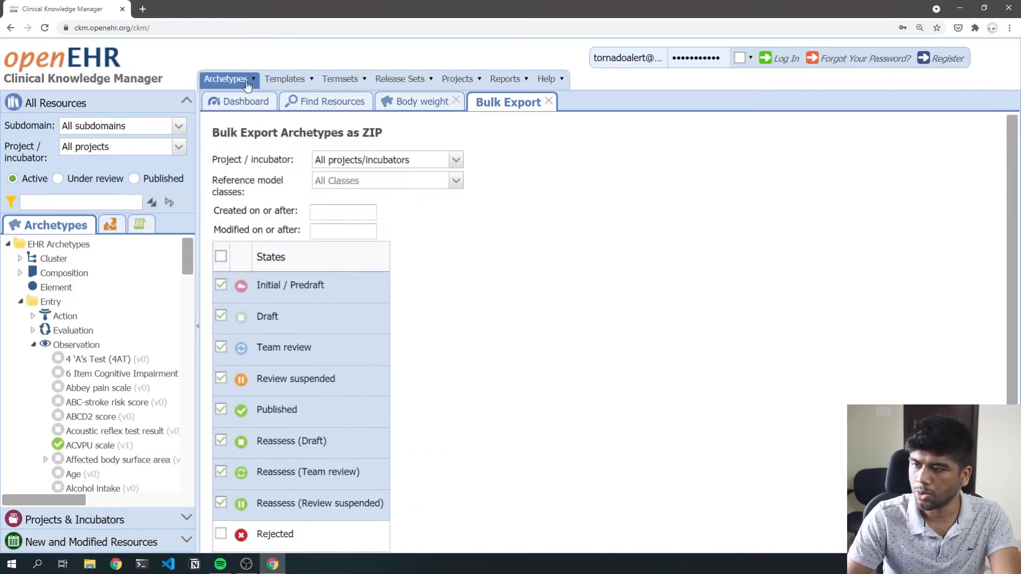
{"action": "left_click", "coordinate": [248, 80]}
{"action": "scroll", "coordinate": [385, 330], "scroll_direction": "down", "scroll_amount": 2}
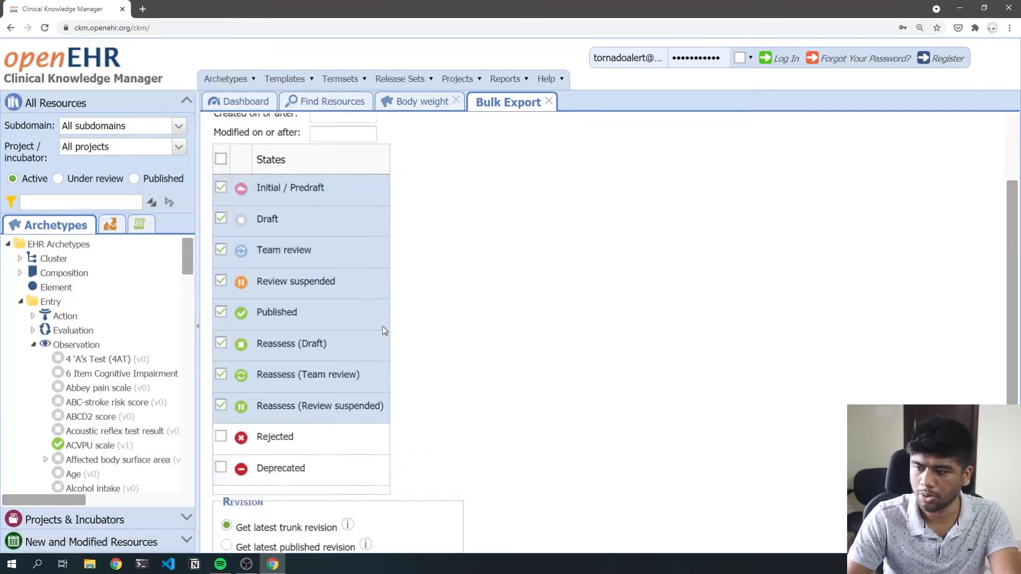
{"action": "scroll", "coordinate": [385, 329], "scroll_direction": "down", "scroll_amount": 2}
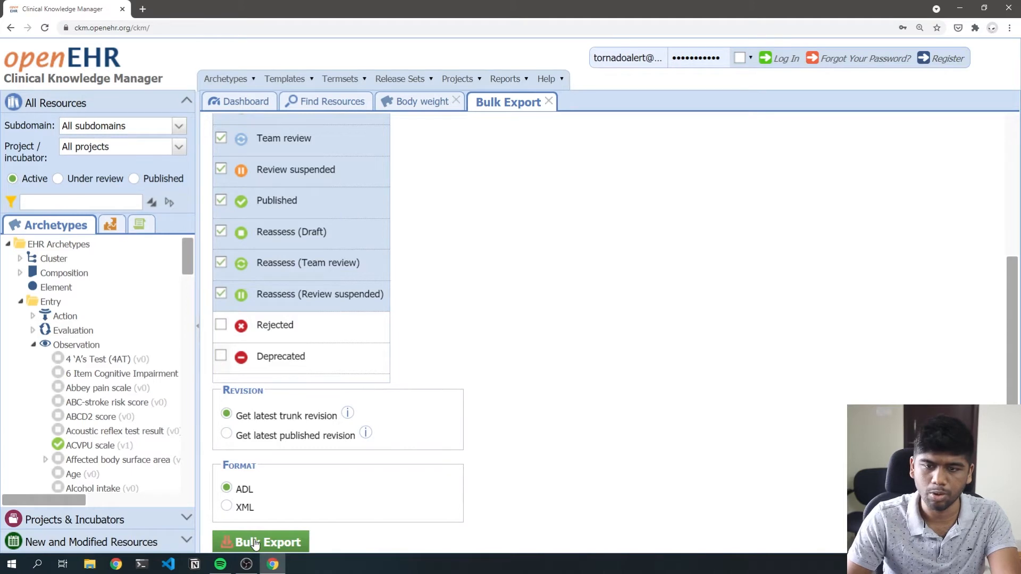
{"action": "left_click", "coordinate": [246, 543]}
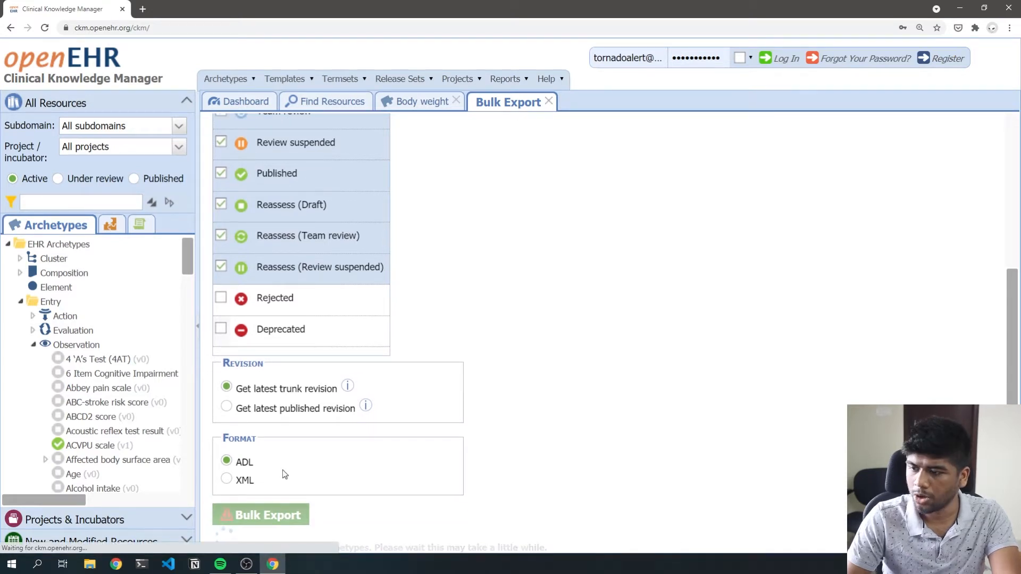
Uncover the desktop behind the browser window and look through the downloaded archetypes folder.
{"action": "left_click_drag", "start_coordinate": [285, 4], "coordinate": [451, 28]}
{"action": "double_click", "coordinate": [18, 30]}
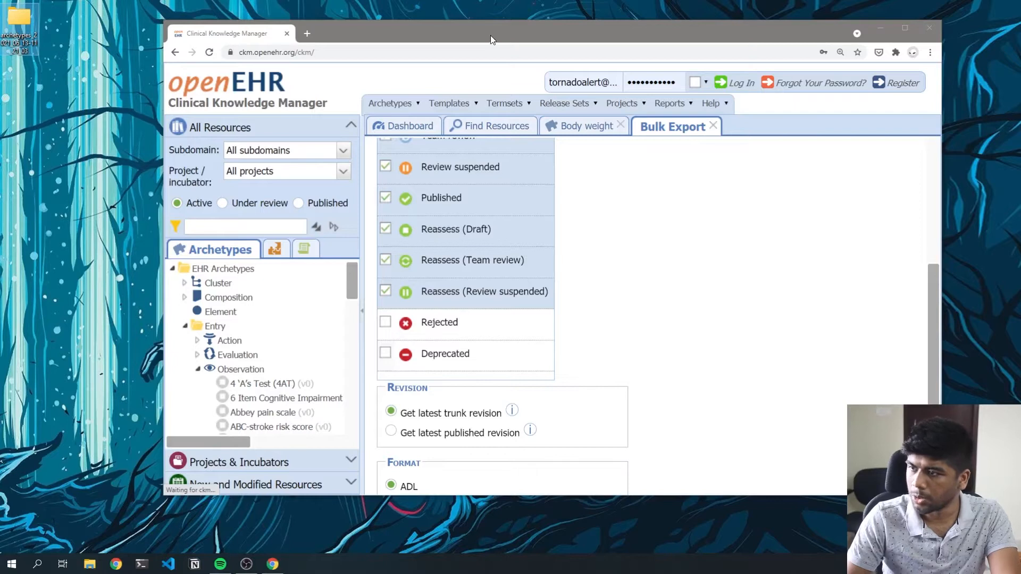
{"action": "left_click_drag", "start_coordinate": [490, 36], "coordinate": [494, 48]}
{"action": "scroll", "coordinate": [298, 335], "scroll_direction": "down", "scroll_amount": 5}
{"action": "scroll", "coordinate": [276, 338], "scroll_direction": "down", "scroll_amount": 10}
{"action": "scroll", "coordinate": [275, 337], "scroll_direction": "up", "scroll_amount": 20}
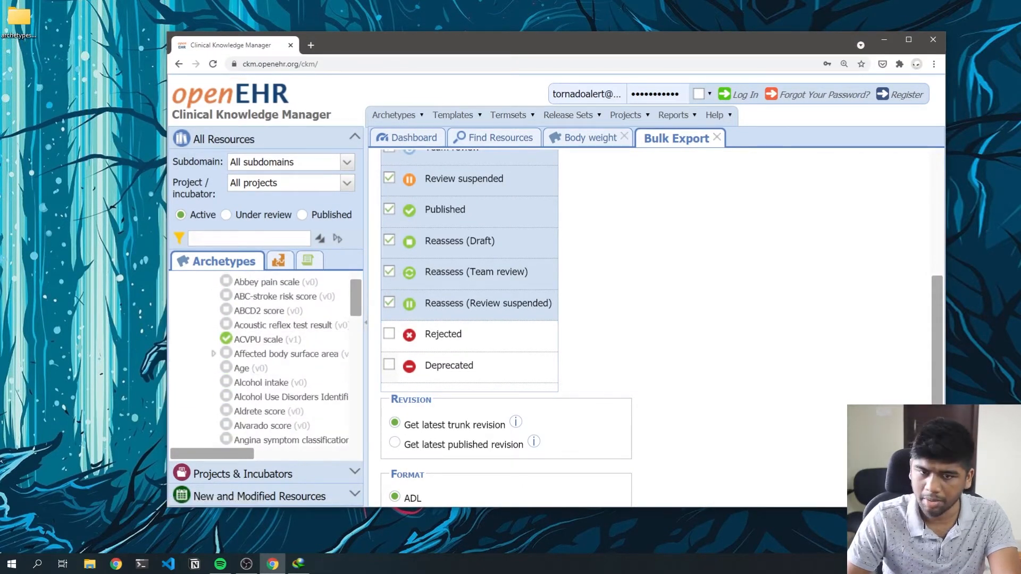
Open the Archetype Designer at tools.openehr.org/designer in a maximized window and log in with a Google account.
{"action": "left_click", "coordinate": [273, 62]}
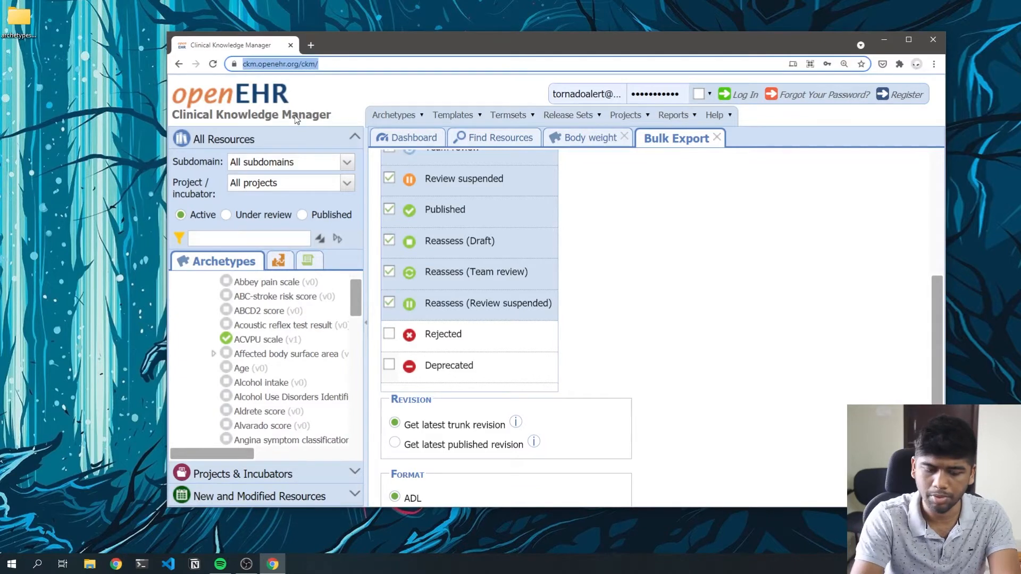
{"action": "type", "text": "tool"}
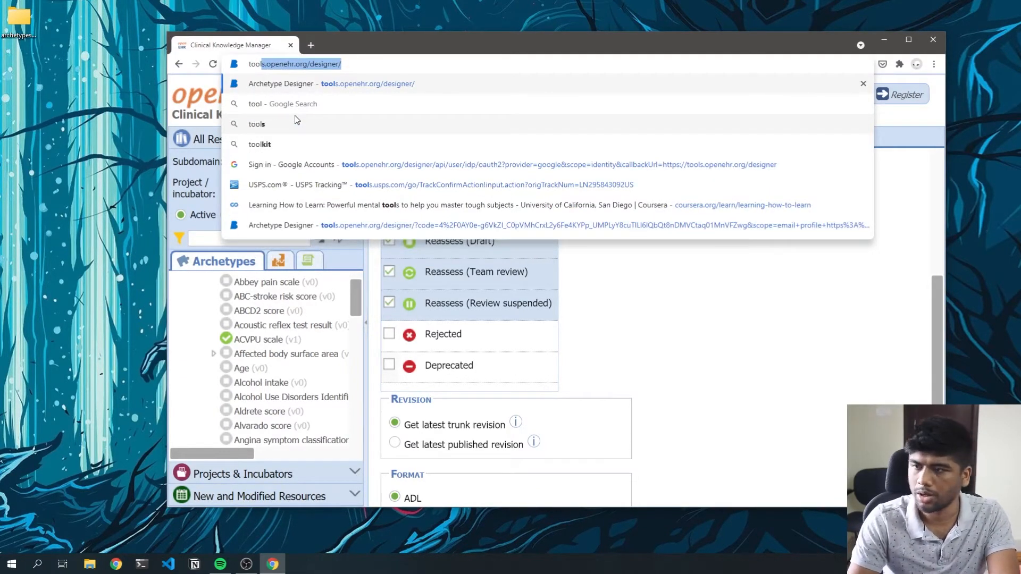
{"action": "key", "text": "Return"}
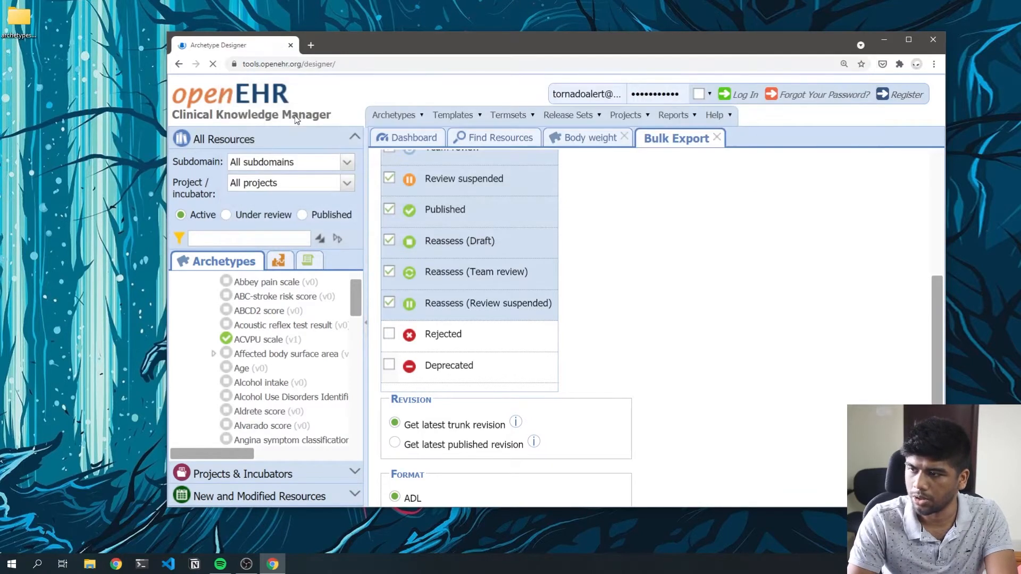
{"action": "key", "text": "super+Up"}
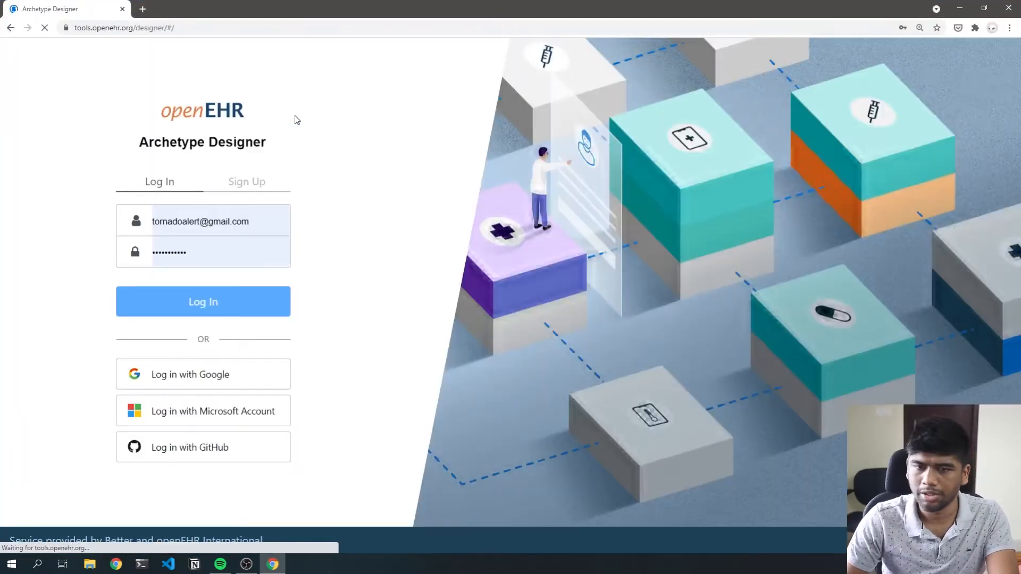
{"action": "left_click", "coordinate": [191, 377]}
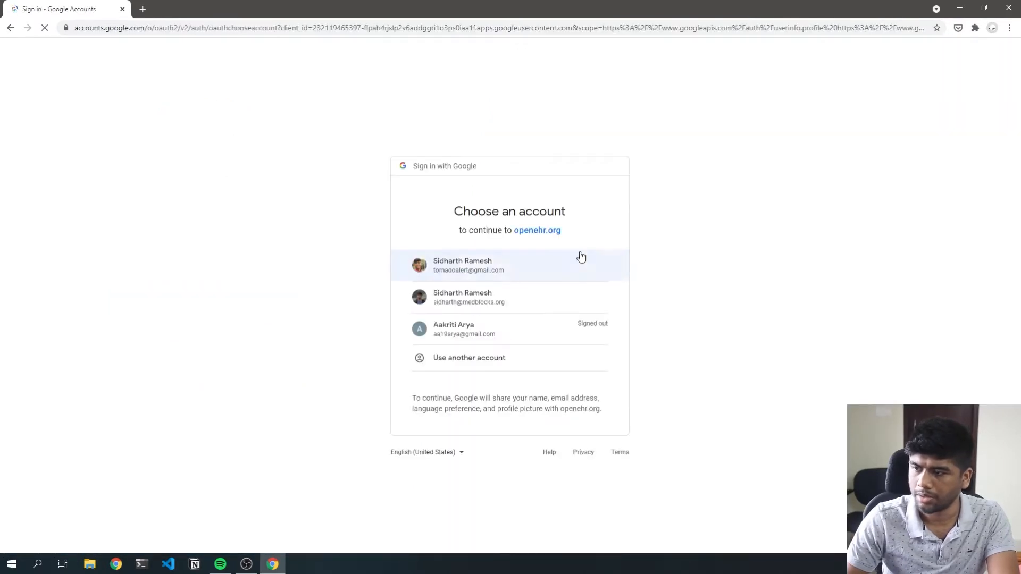
{"action": "left_click", "coordinate": [481, 267]}
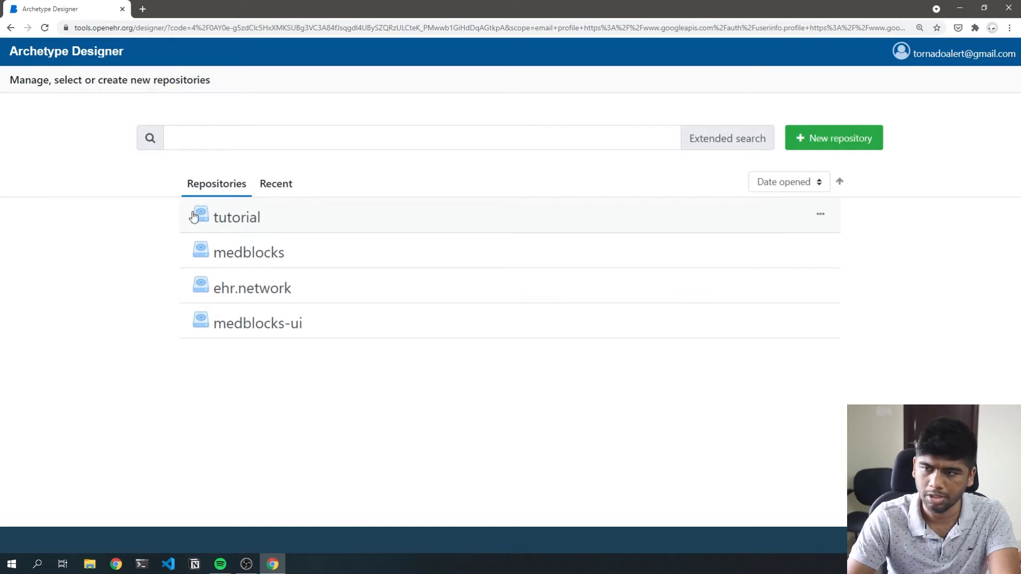
{"action": "left_click", "coordinate": [846, 142]}
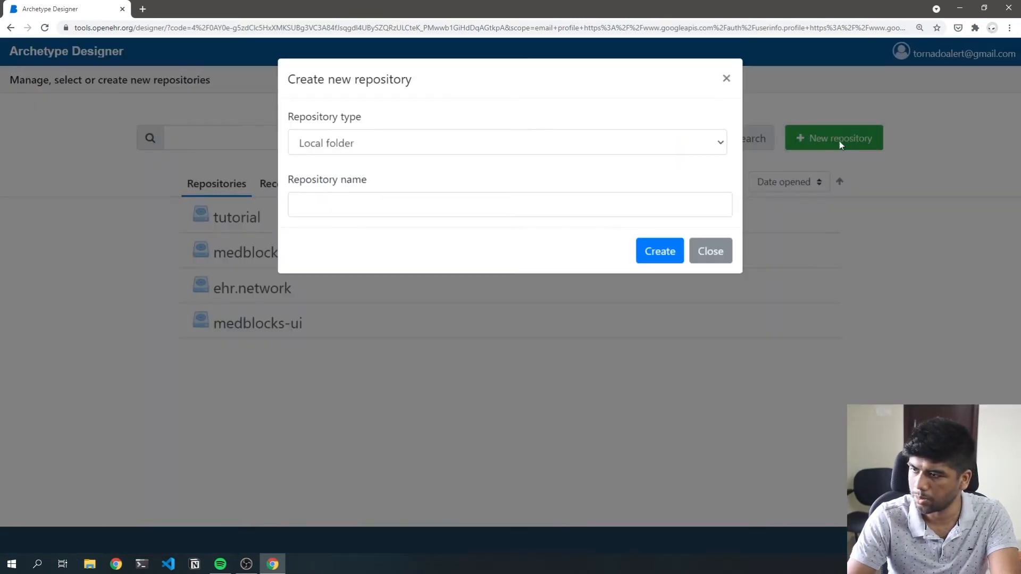
{"action": "left_click", "coordinate": [334, 208]}
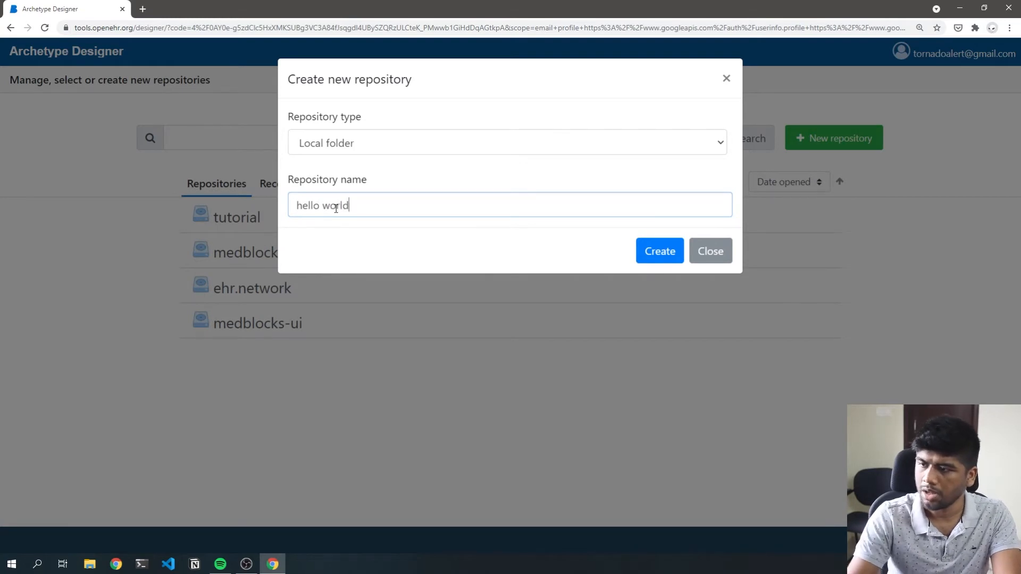
{"action": "left_click", "coordinate": [375, 151]}
{"action": "left_click", "coordinate": [315, 140]}
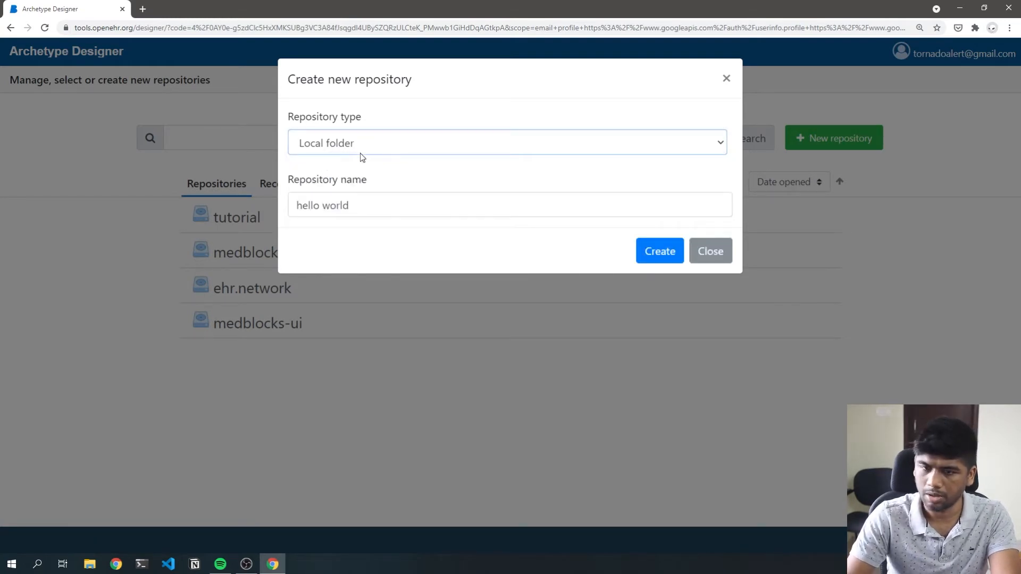
{"action": "left_click", "coordinate": [726, 259]}
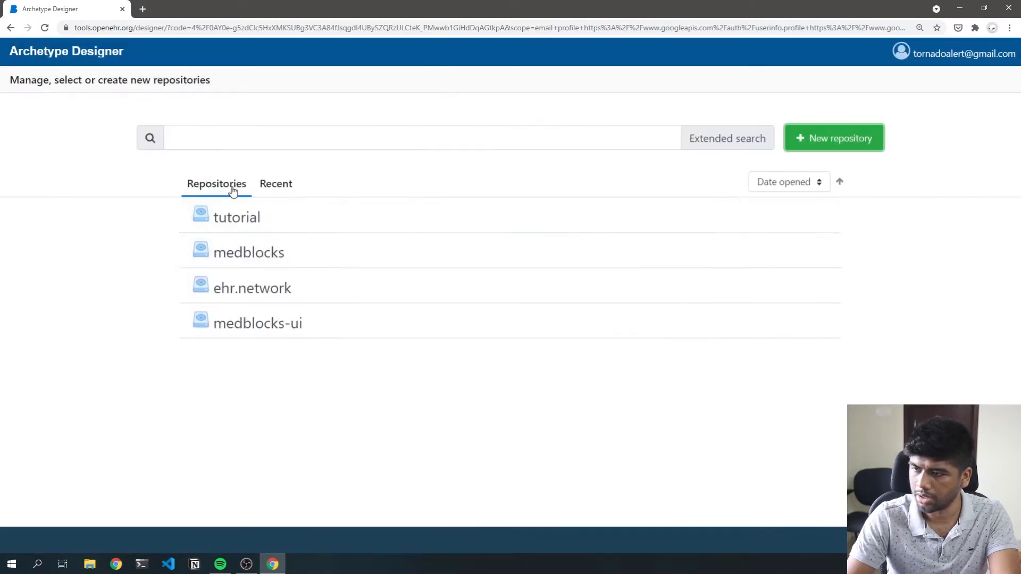
Open the tutorial repository and start an import into it.
{"action": "left_click", "coordinate": [240, 222]}
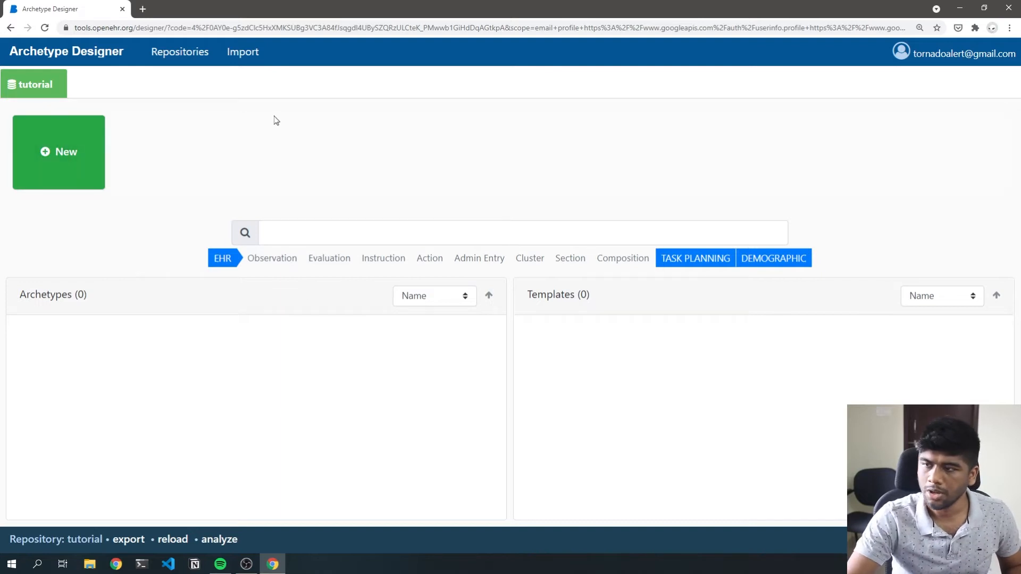
{"action": "left_click", "coordinate": [240, 64]}
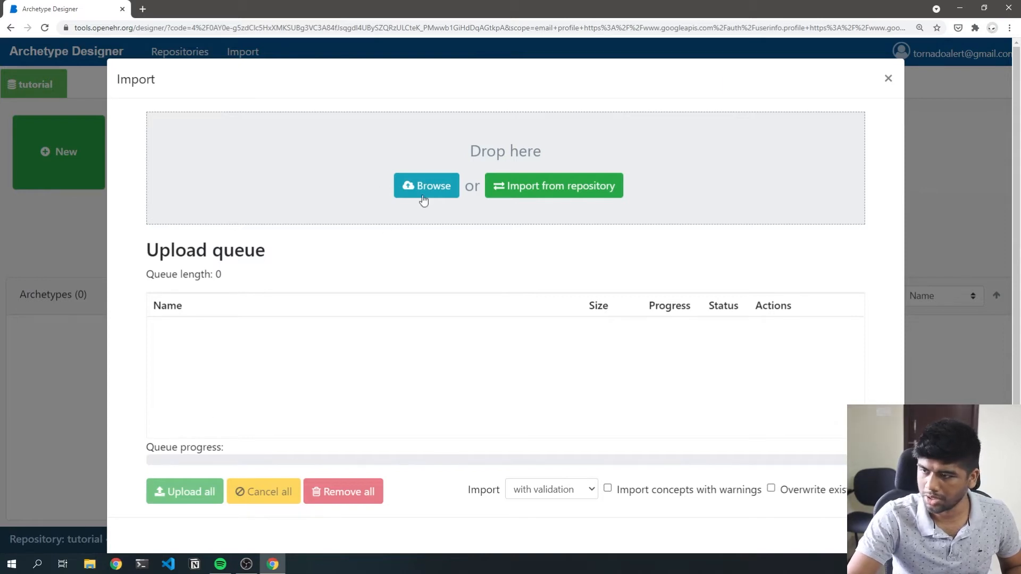
{"action": "left_click", "coordinate": [410, 186]}
{"action": "left_click_drag", "start_coordinate": [218, 16], "coordinate": [390, 64]}
{"action": "scroll", "coordinate": [228, 213], "scroll_direction": "down", "scroll_amount": 2}
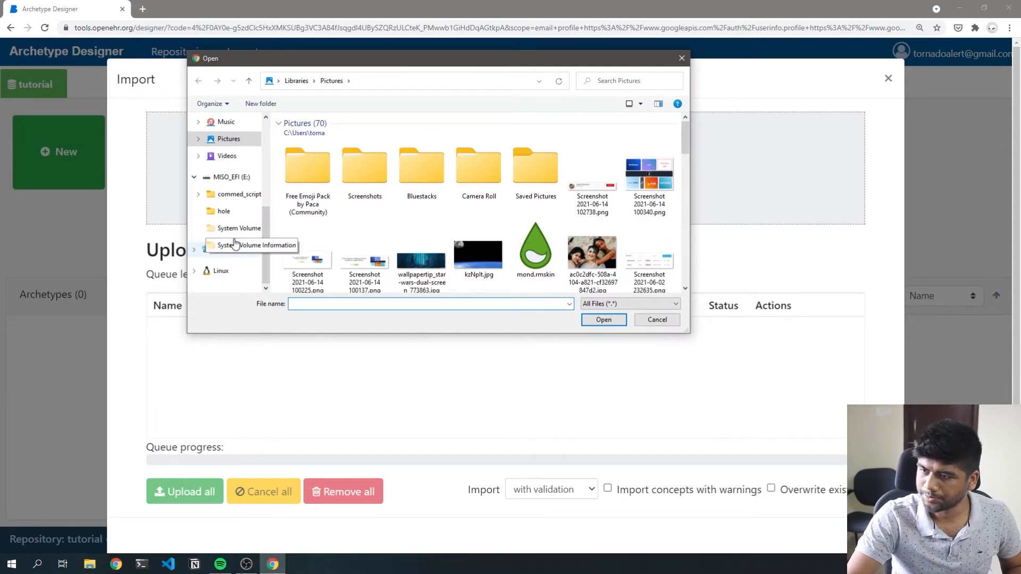
{"action": "scroll", "coordinate": [235, 243], "scroll_direction": "up", "scroll_amount": 2}
{"action": "scroll", "coordinate": [235, 239], "scroll_direction": "down", "scroll_amount": 1}
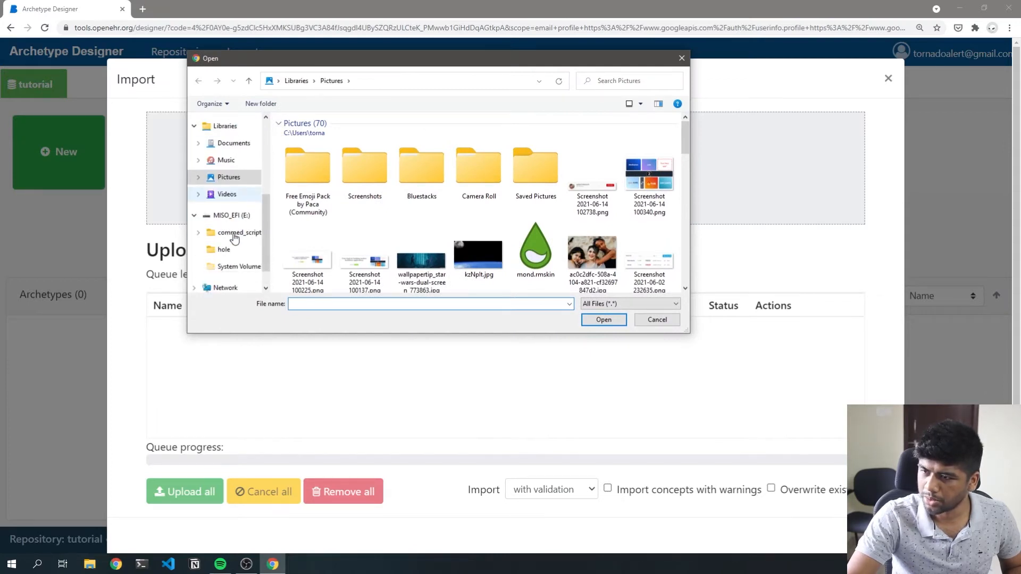
{"action": "scroll", "coordinate": [233, 238], "scroll_direction": "up", "scroll_amount": 4}
{"action": "left_click", "coordinate": [229, 179]}
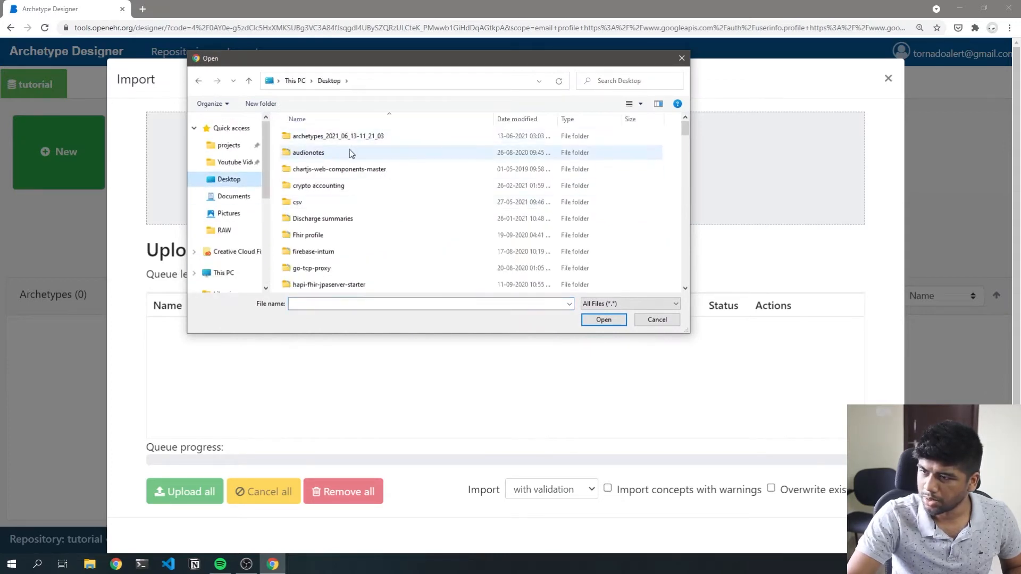
{"action": "double_click", "coordinate": [325, 136]}
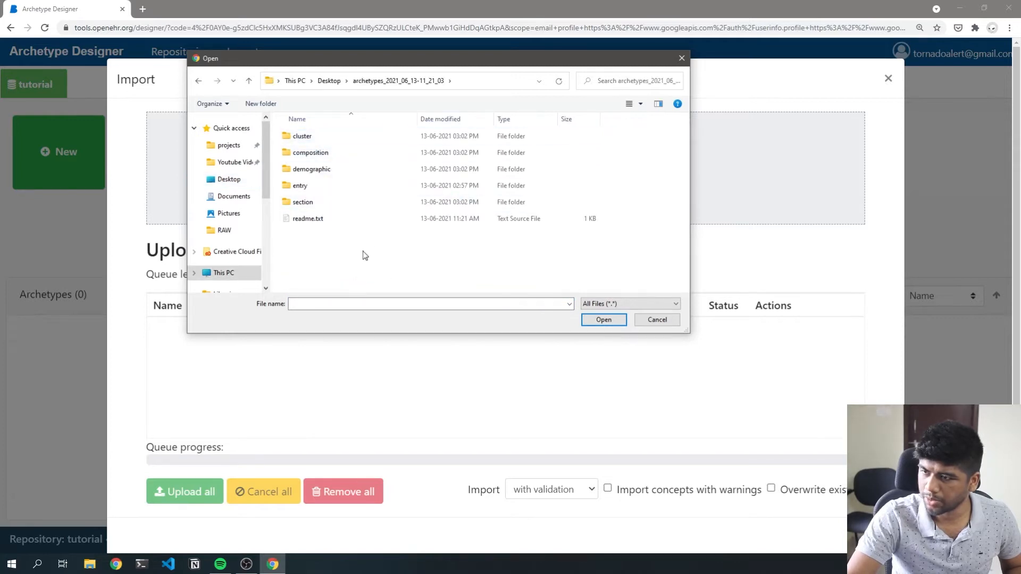
{"action": "left_click_drag", "start_coordinate": [346, 226], "coordinate": [345, 254]}
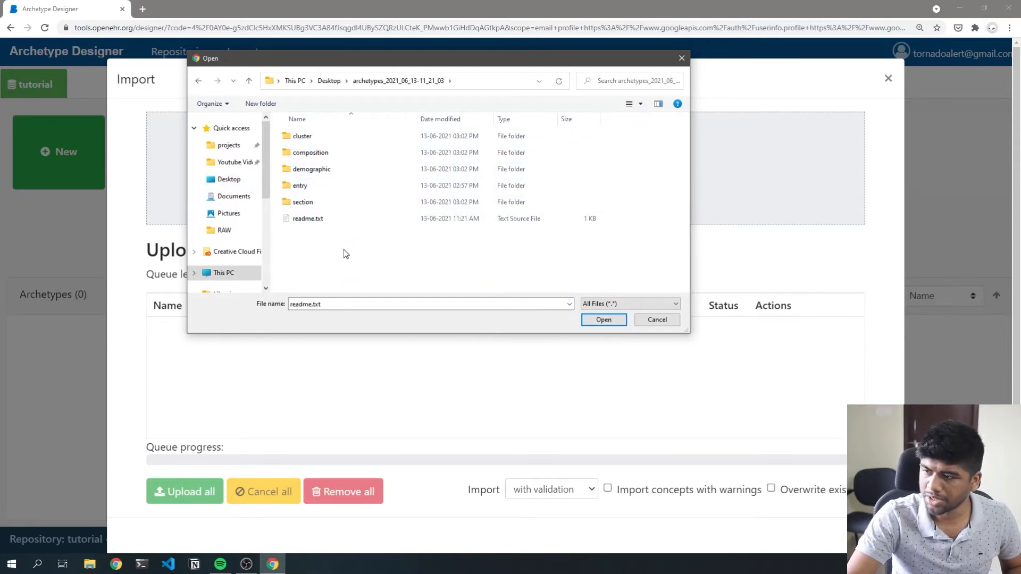
{"action": "left_click_drag", "start_coordinate": [394, 175], "coordinate": [357, 256]}
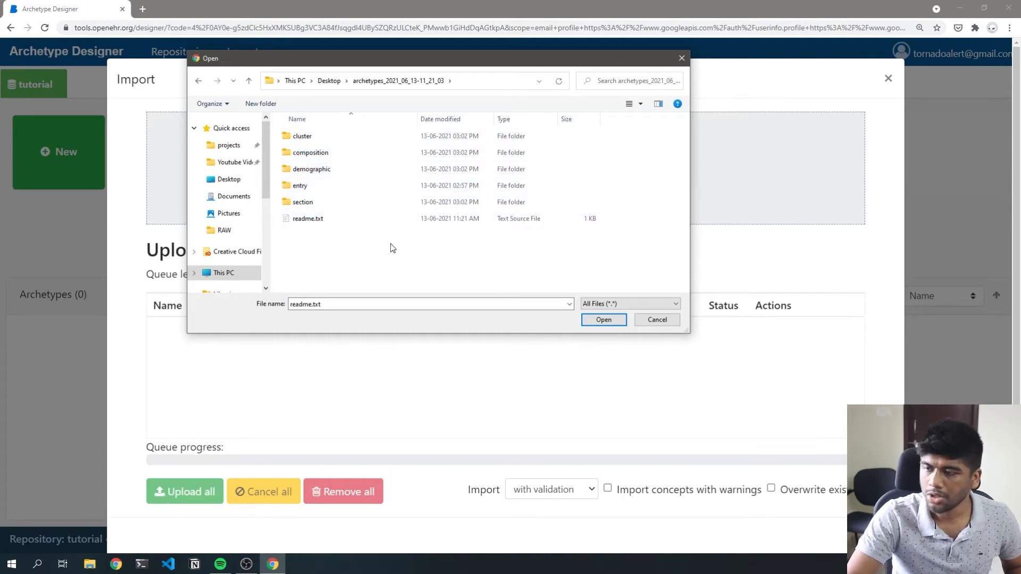
{"action": "left_click", "coordinate": [658, 319]}
Switch to the desktop, open the archetypes_2021_06_13-11_21_03 folder and reposition its window.
{"action": "key", "text": "super+d"}
{"action": "double_click", "coordinate": [20, 20]}
{"action": "left_click_drag", "start_coordinate": [432, 147], "coordinate": [736, 127]}
Look through the files in the cluster and composition subfolders of the exported archetypes.
{"action": "double_click", "coordinate": [462, 207]}
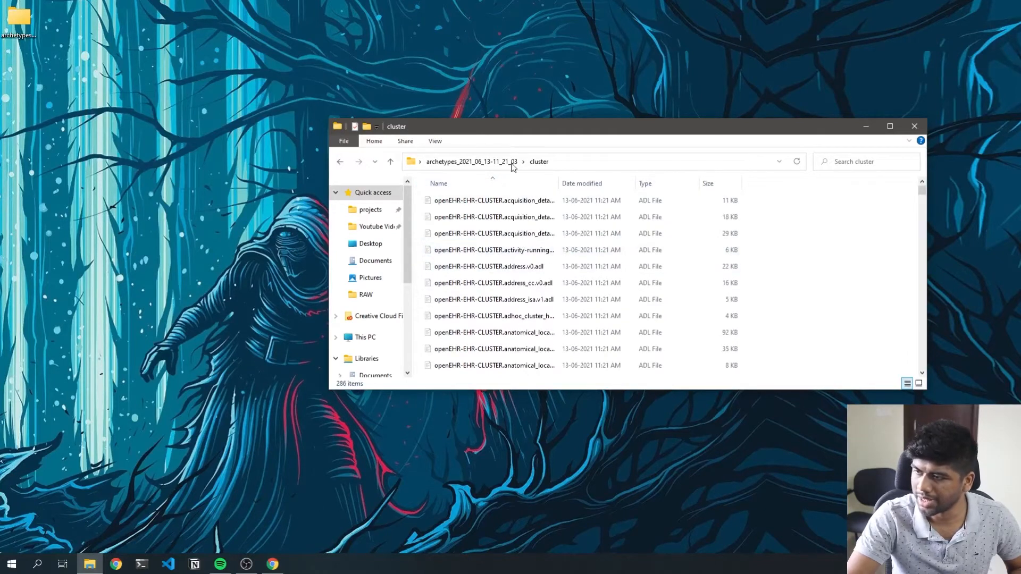
{"action": "scroll", "coordinate": [513, 255], "scroll_direction": "down", "scroll_amount": 20}
{"action": "key", "text": "alt+Left"}
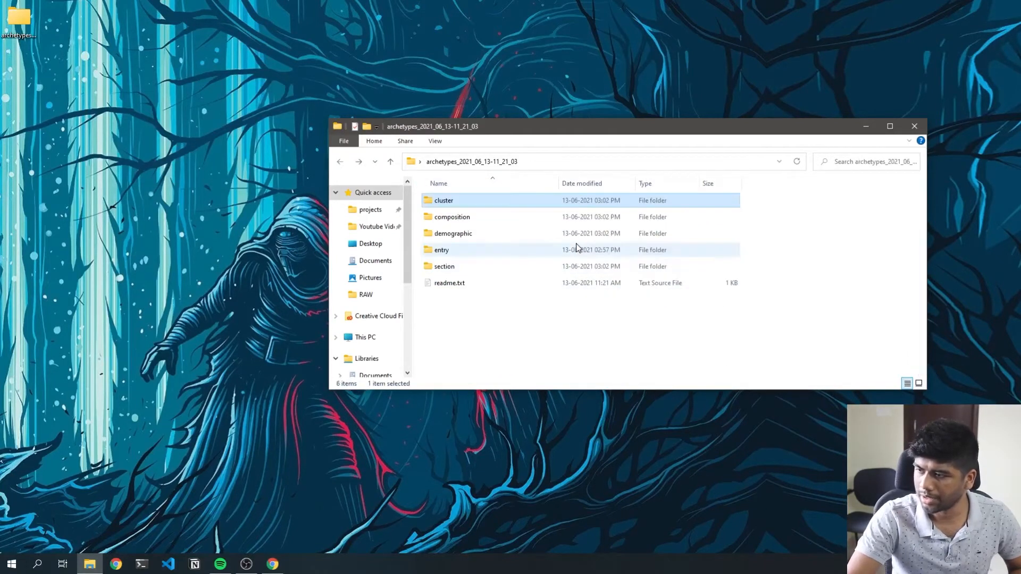
{"action": "double_click", "coordinate": [518, 222]}
{"action": "scroll", "coordinate": [521, 240], "scroll_direction": "down", "scroll_amount": 5}
{"action": "key", "text": "alt+Left"}
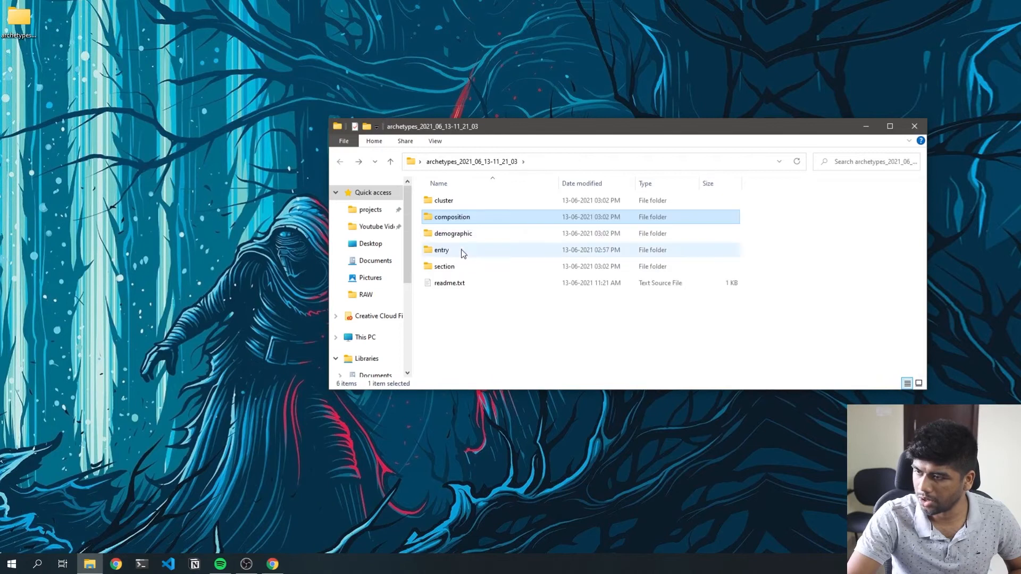
Examine the ADL files in the admin_entry subfolder of the entry folder.
{"action": "double_click", "coordinate": [484, 251]}
{"action": "double_click", "coordinate": [480, 219]}
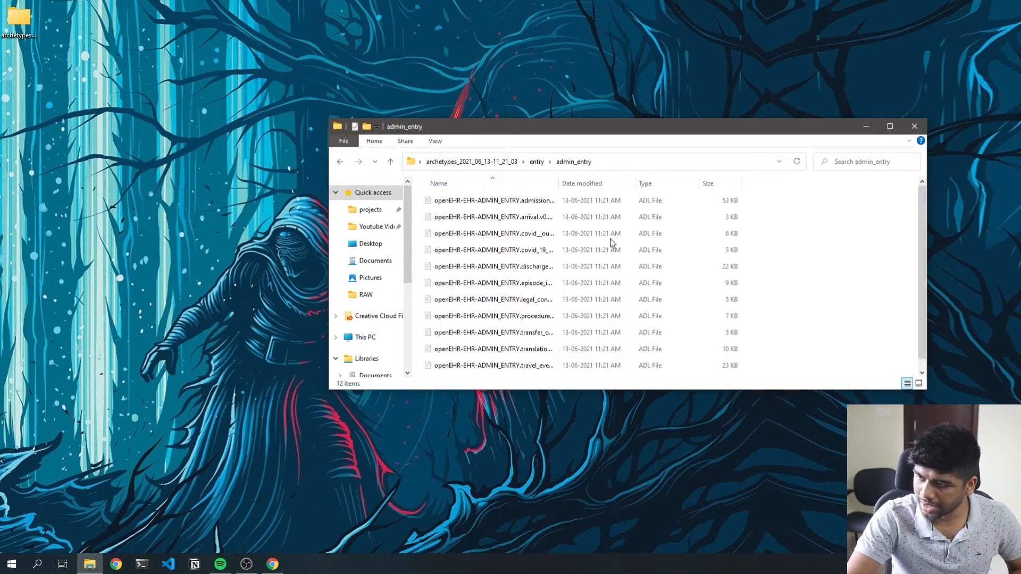
{"action": "key", "text": "alt+Left"}
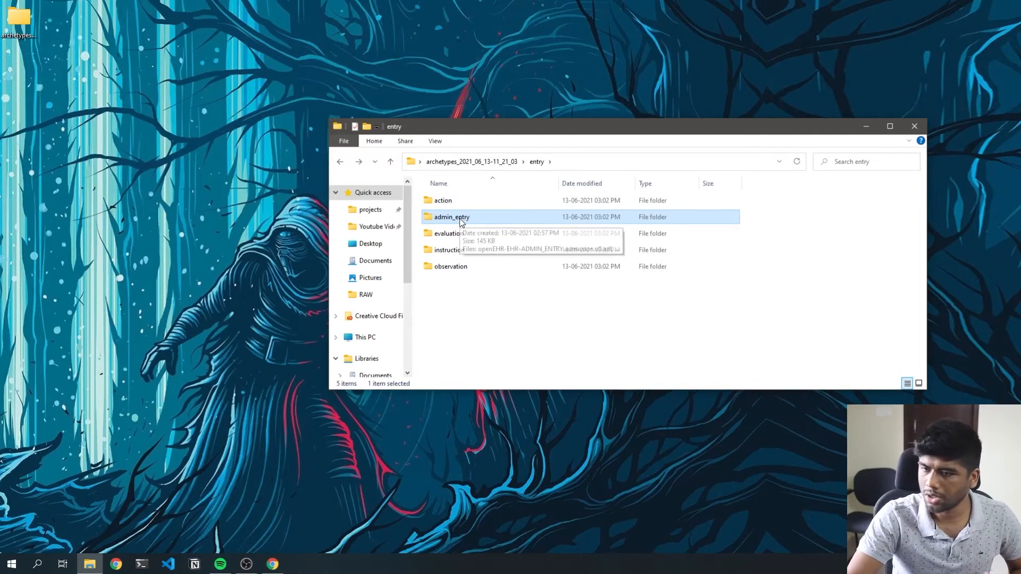
{"action": "double_click", "coordinate": [462, 220]}
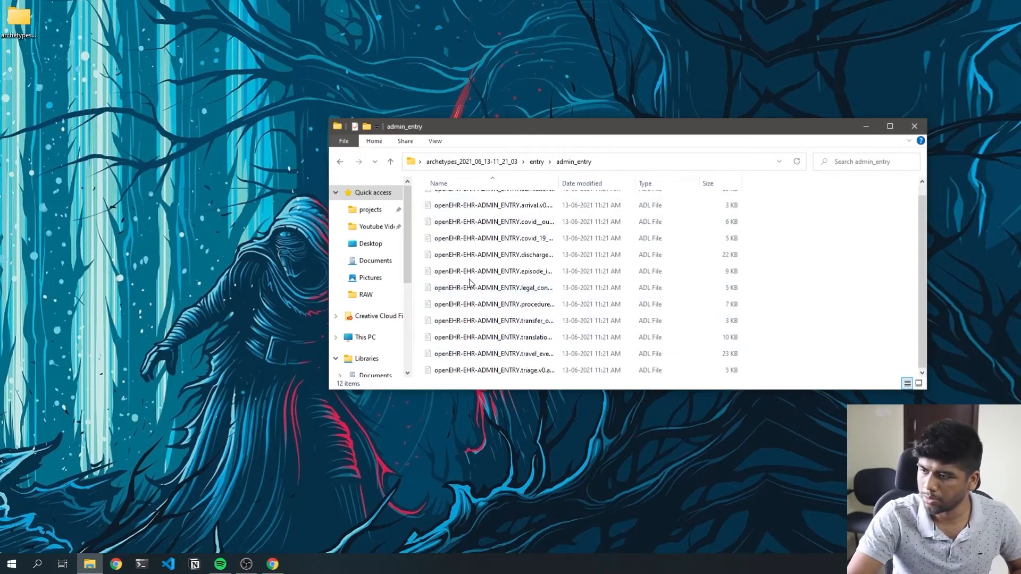
Return to the archetypes_2021_06_13-11_21_03 folder, open a Windows Terminal there and reposition the terminal window.
{"action": "key", "text": "alt+Left"}
{"action": "key", "text": "alt+Left"}
{"action": "right_click", "coordinate": [477, 345]}
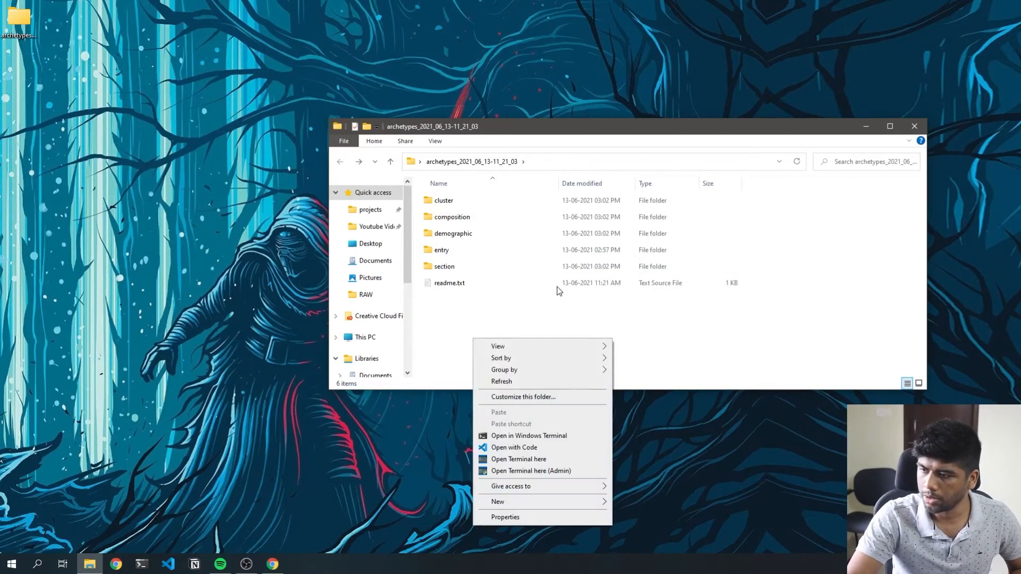
{"action": "left_click", "coordinate": [503, 435]}
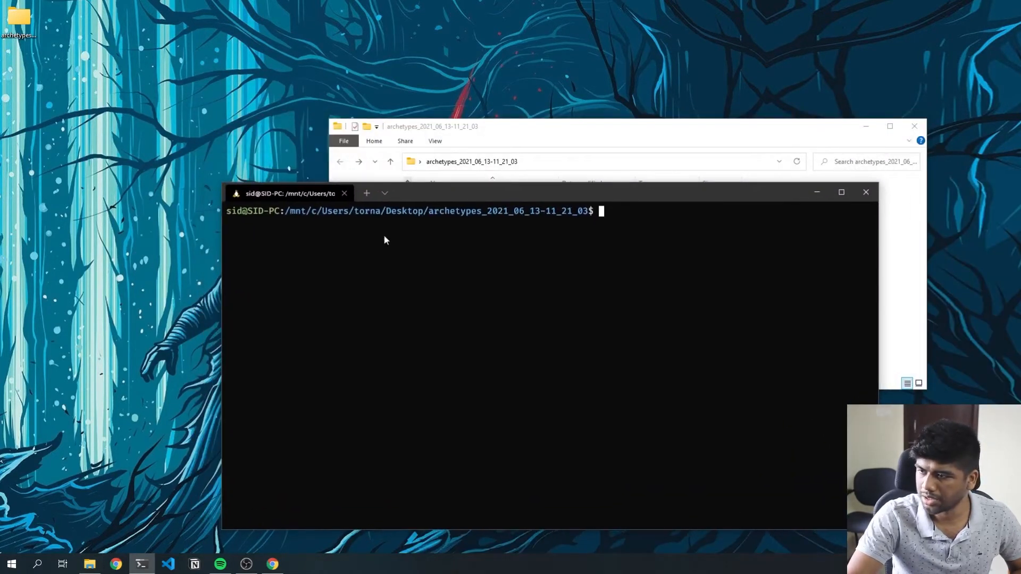
{"action": "left_click_drag", "start_coordinate": [221, 254], "coordinate": [288, 255]}
{"action": "left_click_drag", "start_coordinate": [588, 192], "coordinate": [706, 145]}
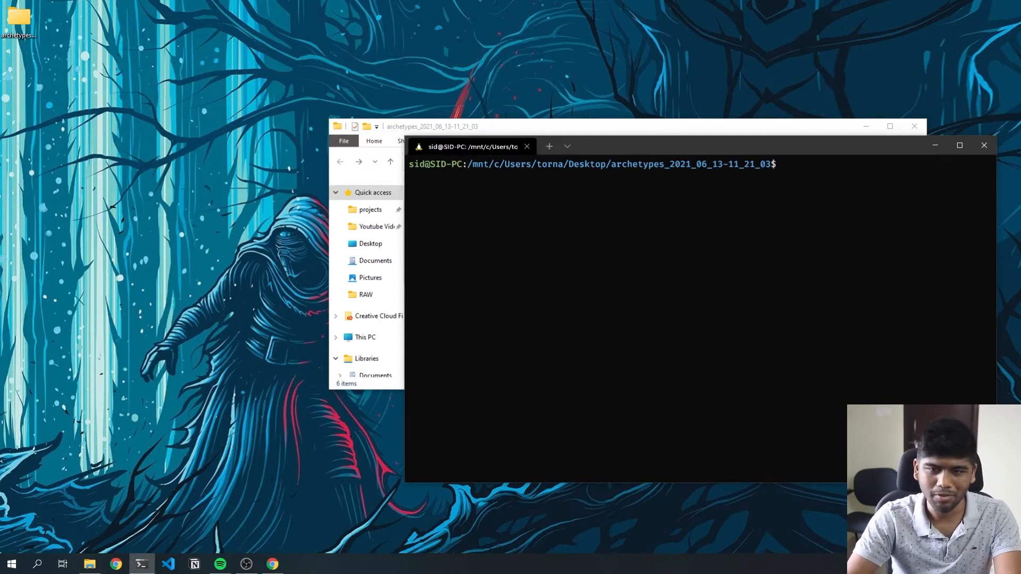
Create a directory named all inside the exported archetypes folder with mkdir all.
{"action": "key", "text": "alt+Tab"}
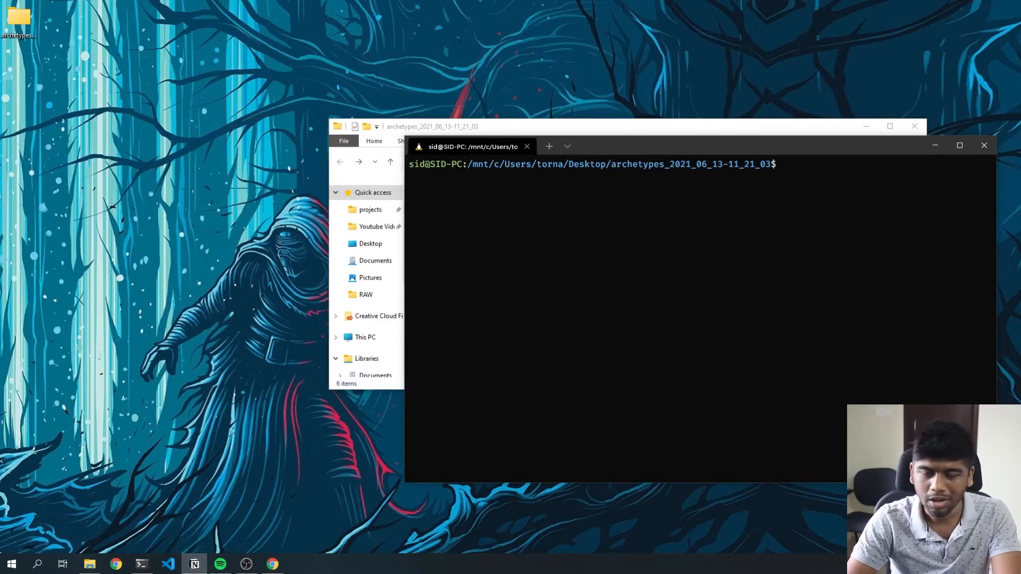
{"action": "left_click_drag", "start_coordinate": [643, 142], "coordinate": [668, 165]}
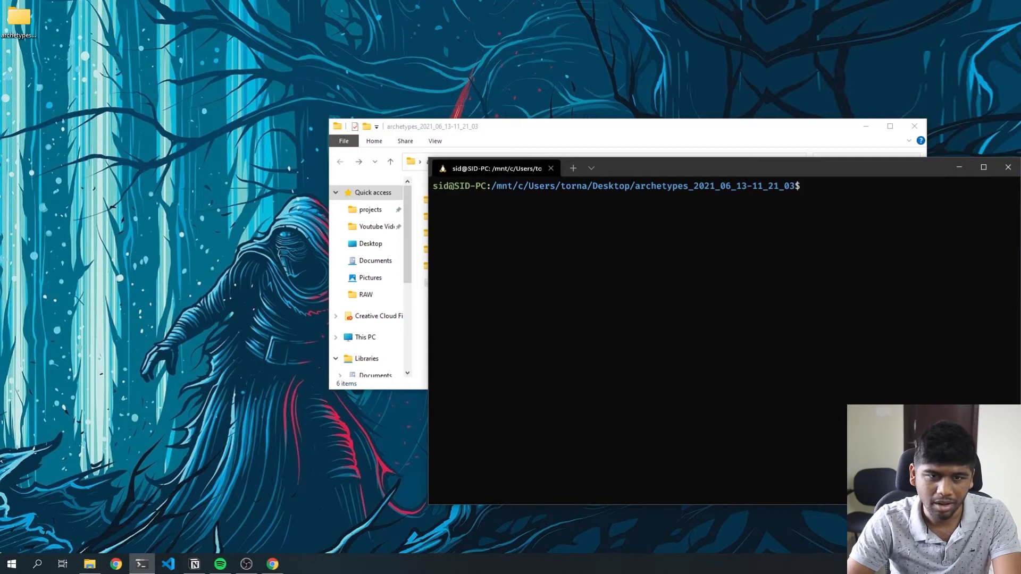
{"action": "key", "text": "alt+Tab"}
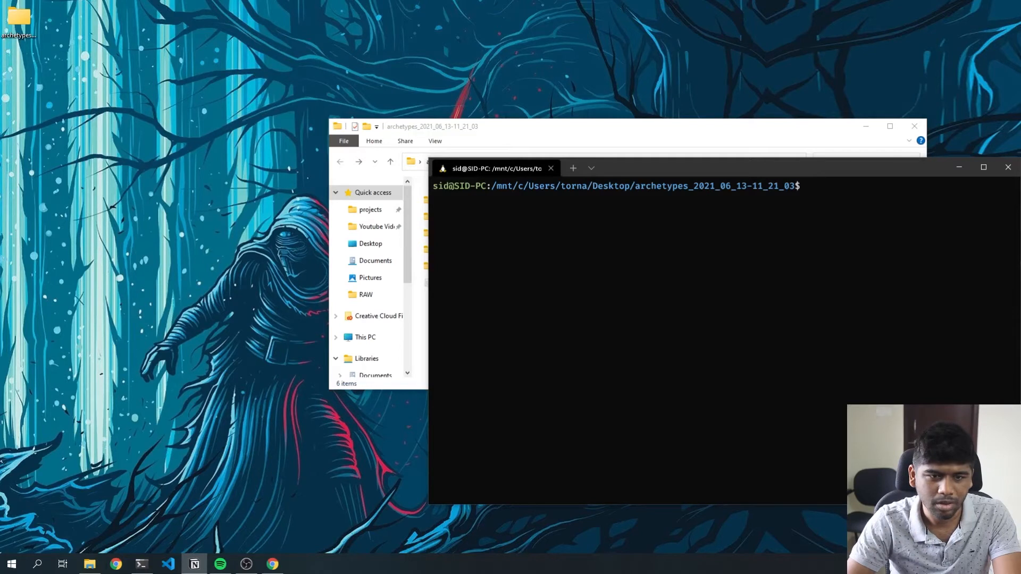
{"action": "left_click", "coordinate": [502, 334]}
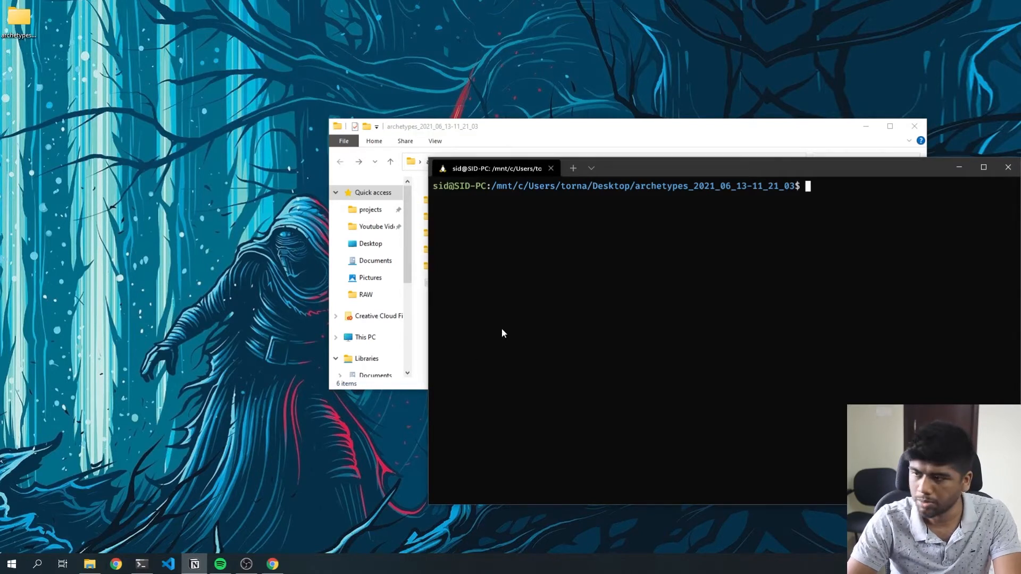
{"action": "type", "text": "mkdir all"}
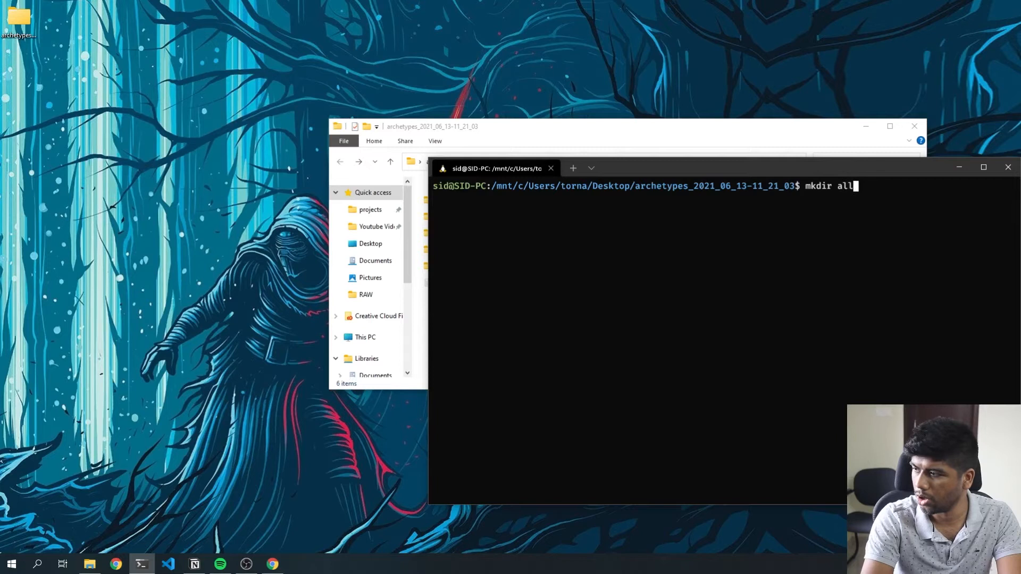
{"action": "key", "text": "Return"}
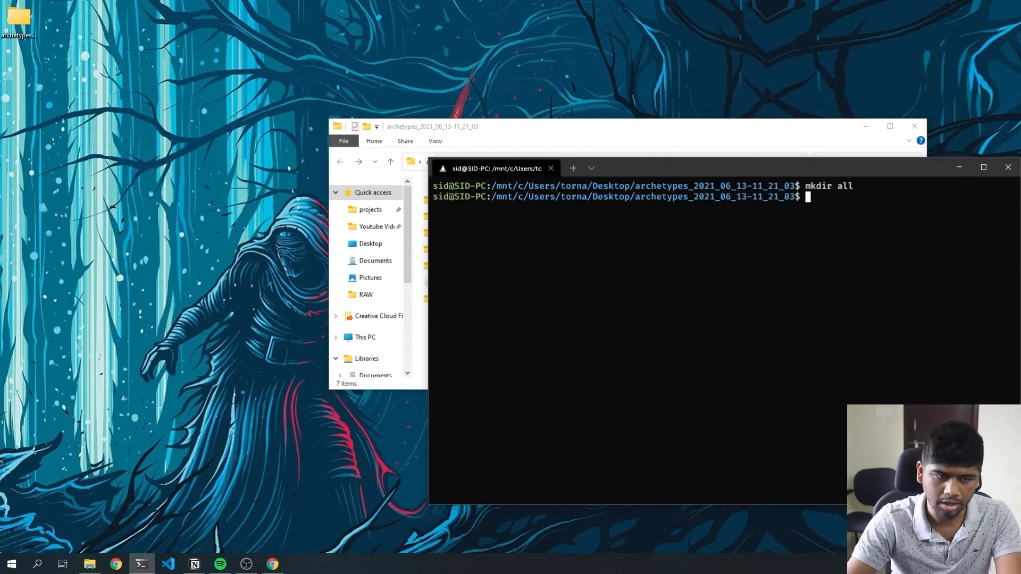
Enter the command find ./ -type f -print0 | xargs -0 cp -t ./all at the terminal prompt.
{"action": "key", "text": "alt+Tab"}
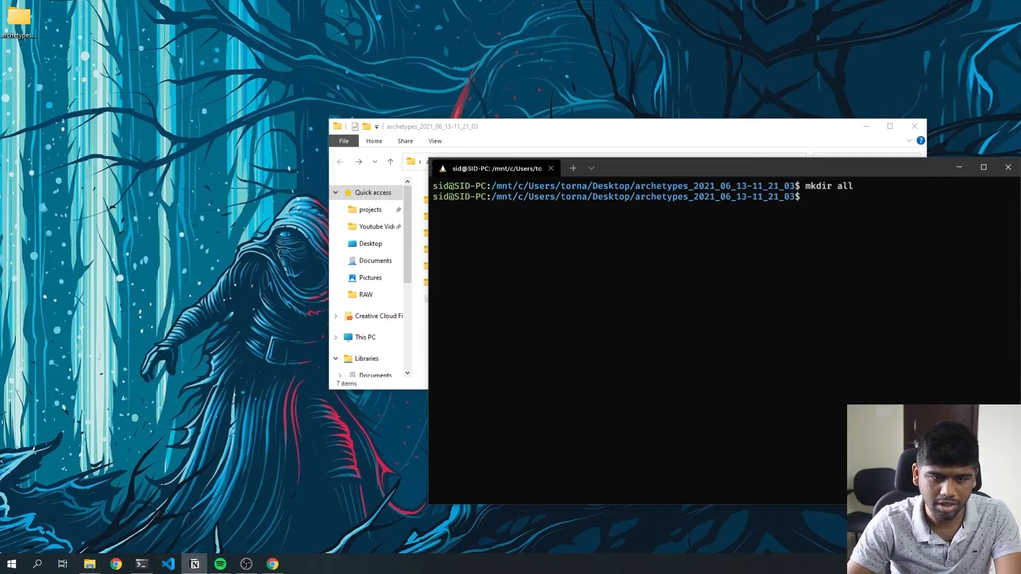
{"action": "left_click", "coordinate": [531, 282]}
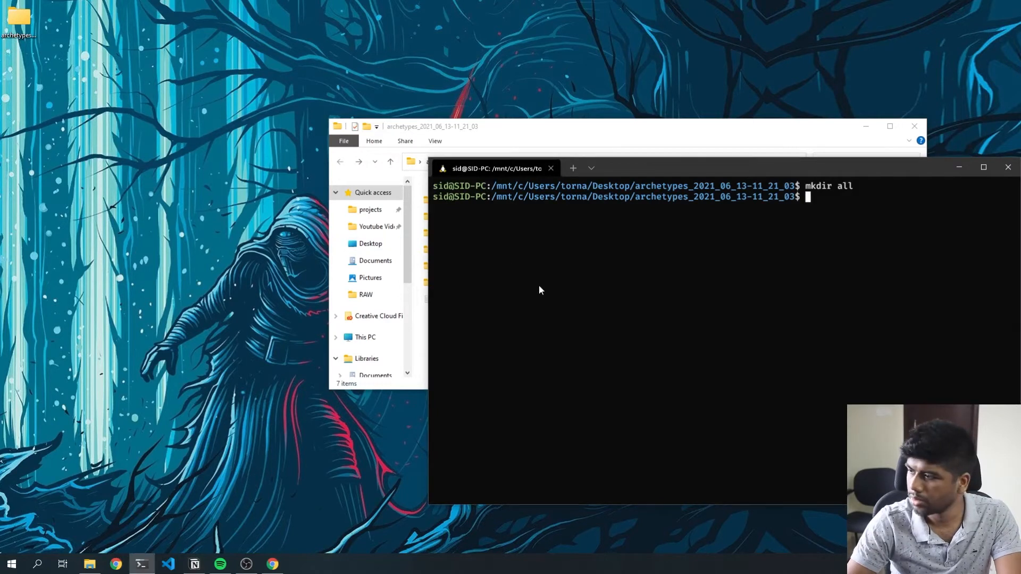
{"action": "type", "text": "find ./ -type f -print0 | xargs -0 cp -t ./all"}
Restrict the find path to ./**/*.adl and run the command to copy the matching ADL files into ./all.
{"action": "key", "text": "Left"}
{"action": "key", "text": "Left"}
{"action": "key", "text": "Left"}
{"action": "key", "text": "Left"}
{"action": "key", "text": "Left"}
{"action": "key", "text": "Left"}
{"action": "key", "text": "Left"}
{"action": "key", "text": "Left"}
{"action": "key", "text": "Left"}
{"action": "key", "text": "Left"}
{"action": "key", "text": "Left"}
{"action": "key", "text": "Left"}
{"action": "key", "text": "Left"}
{"action": "key", "text": "Left"}
{"action": "key", "text": "Left"}
{"action": "key", "text": "Left"}
{"action": "key", "text": "Left"}
{"action": "key", "text": "Left"}
{"action": "key", "text": "Left"}
{"action": "key", "text": "Left"}
{"action": "key", "text": "Left"}
{"action": "key", "text": "Left"}
{"action": "key", "text": "Left"}
{"action": "key", "text": "Left"}
{"action": "key", "text": "Left"}
{"action": "key", "text": "Left"}
{"action": "key", "text": "Right"}
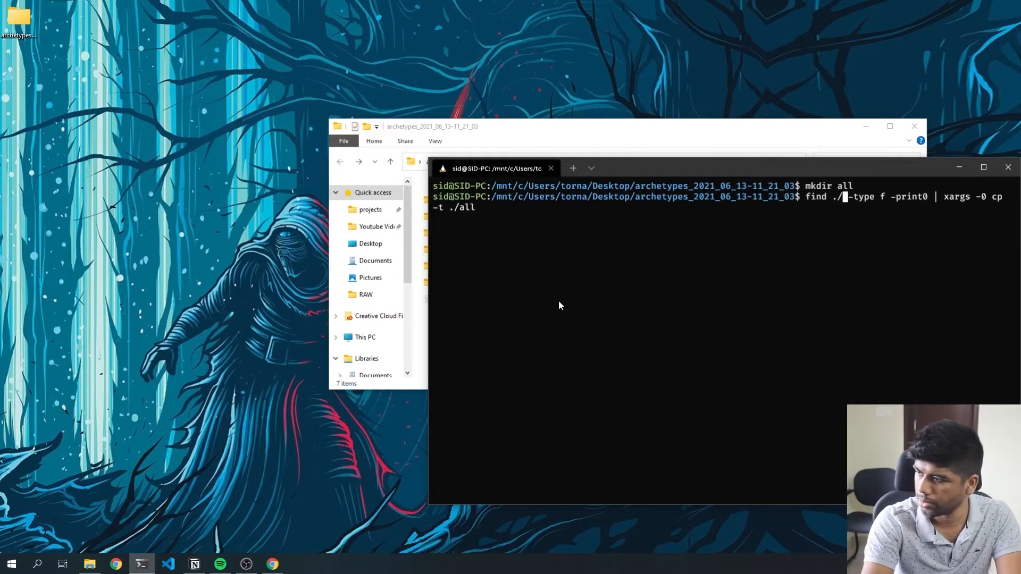
{"action": "type", "text": "**/"}
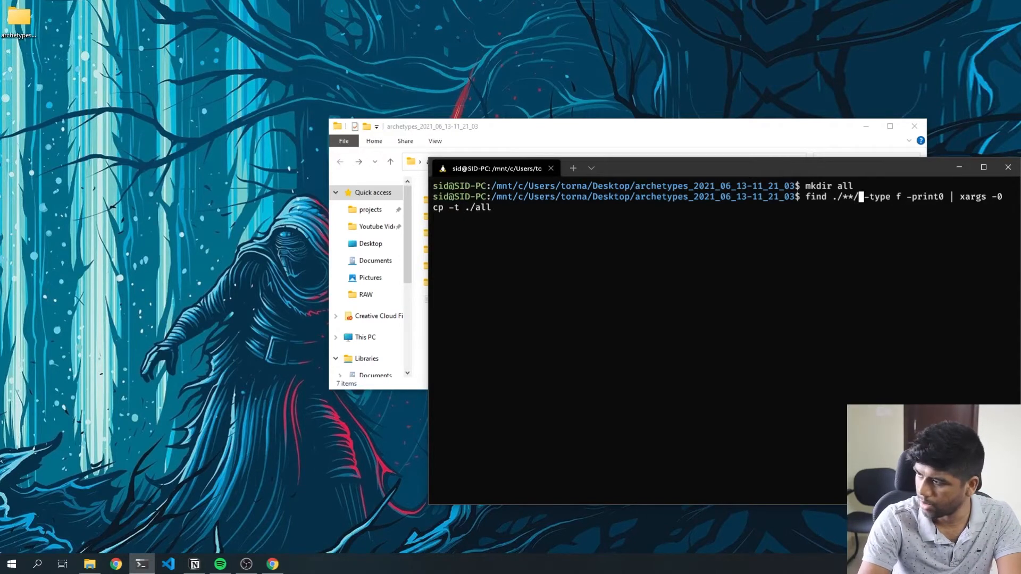
{"action": "type", "text": "*."}
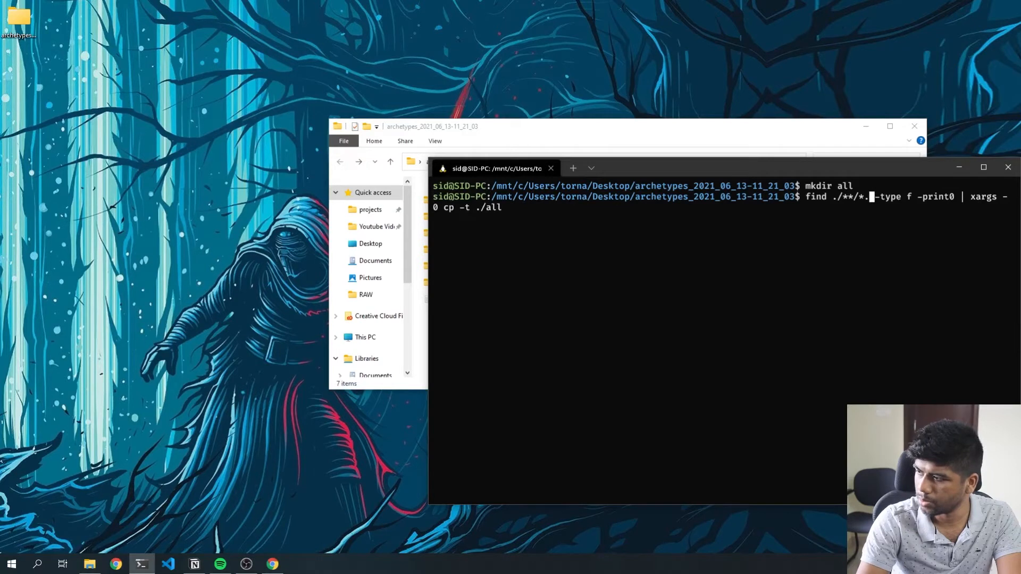
{"action": "type", "text": "adl"}
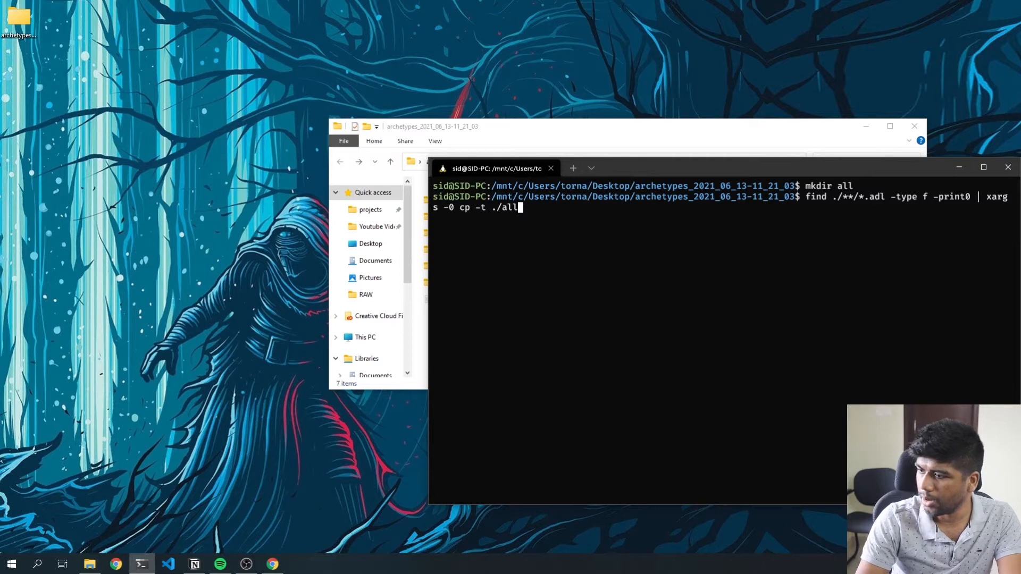
{"action": "key", "text": "ctrl+Left"}
{"action": "key", "text": "ctrl+Left"}
{"action": "key", "text": "ctrl+Left"}
{"action": "key", "text": "ctrl+Left"}
{"action": "key", "text": "ctrl+Right"}
{"action": "key", "text": "ctrl+Right"}
{"action": "key", "text": "ctrl+Right"}
{"action": "key", "text": "ctrl+Right"}
{"action": "key", "text": "Return"}
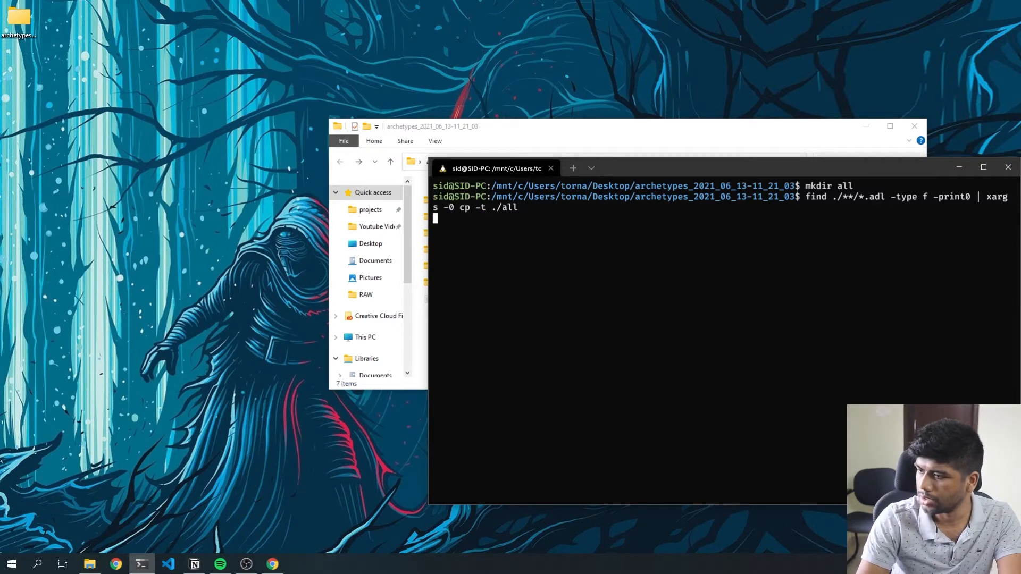
Move the terminal aside and examine the full file names in the section subfolder.
{"action": "left_click_drag", "start_coordinate": [639, 166], "coordinate": [797, 206]}
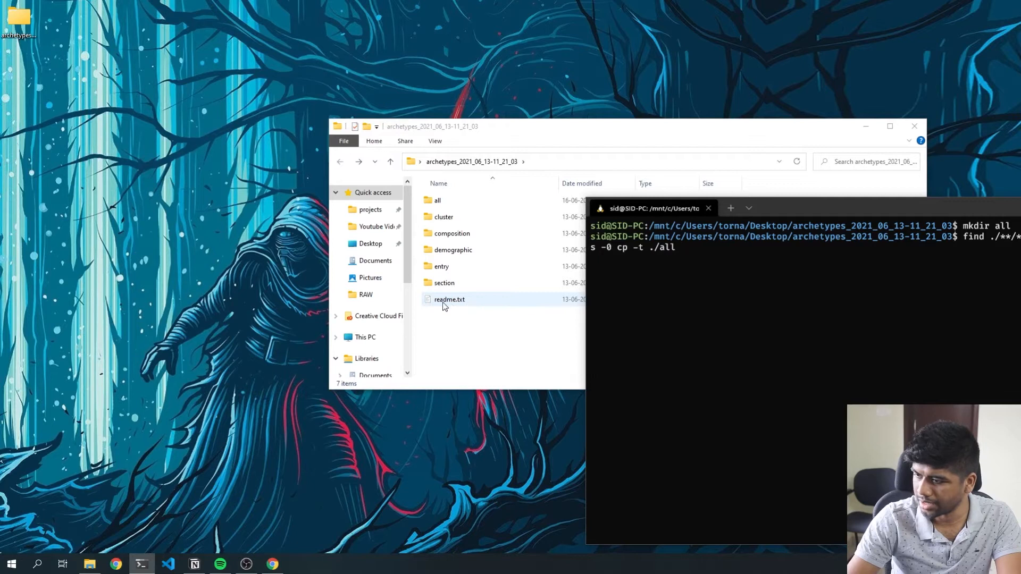
{"action": "double_click", "coordinate": [483, 283]}
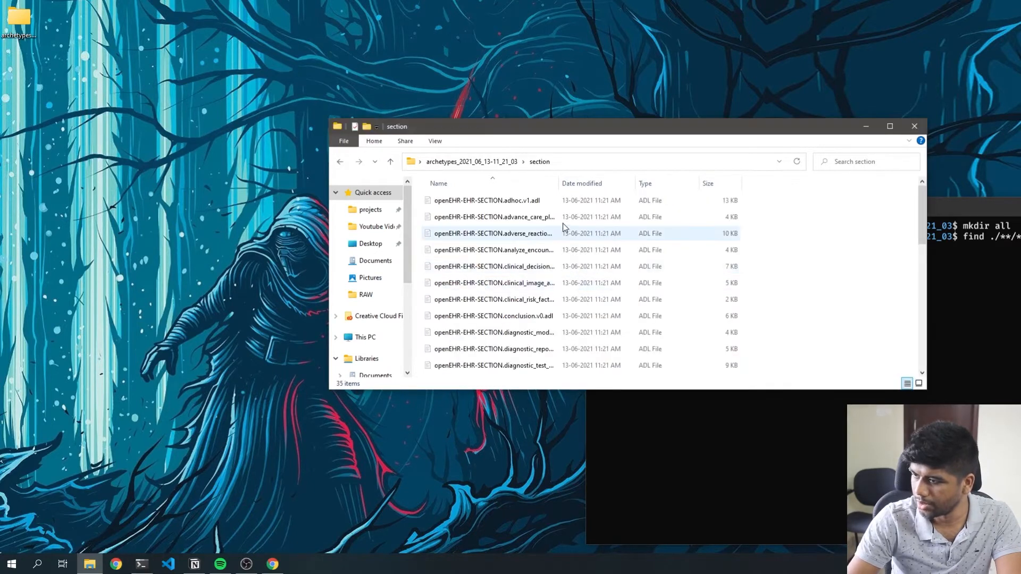
{"action": "left_click_drag", "start_coordinate": [558, 183], "coordinate": [599, 183]}
{"action": "left_click", "coordinate": [531, 201]}
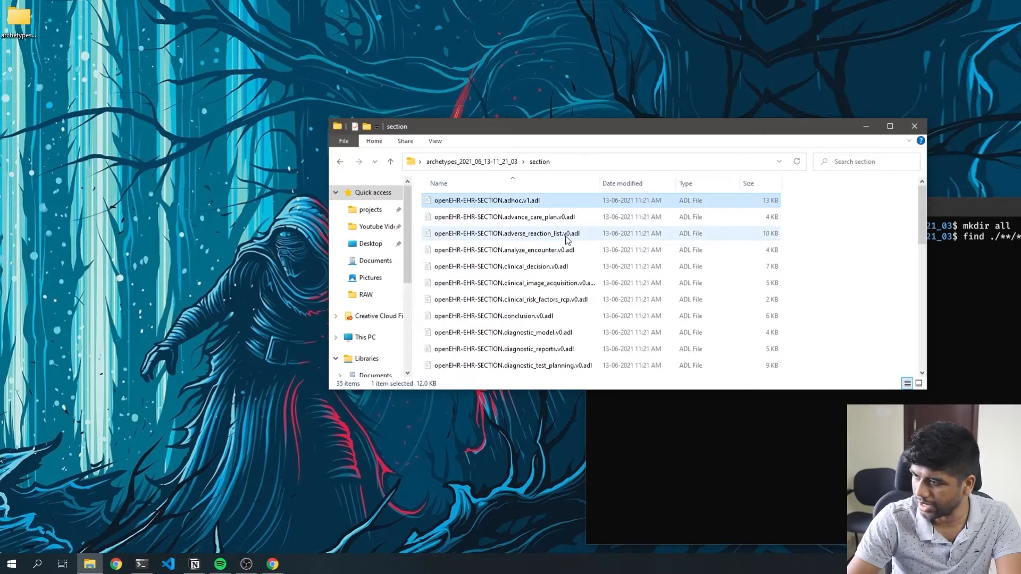
{"action": "left_click", "coordinate": [493, 163]}
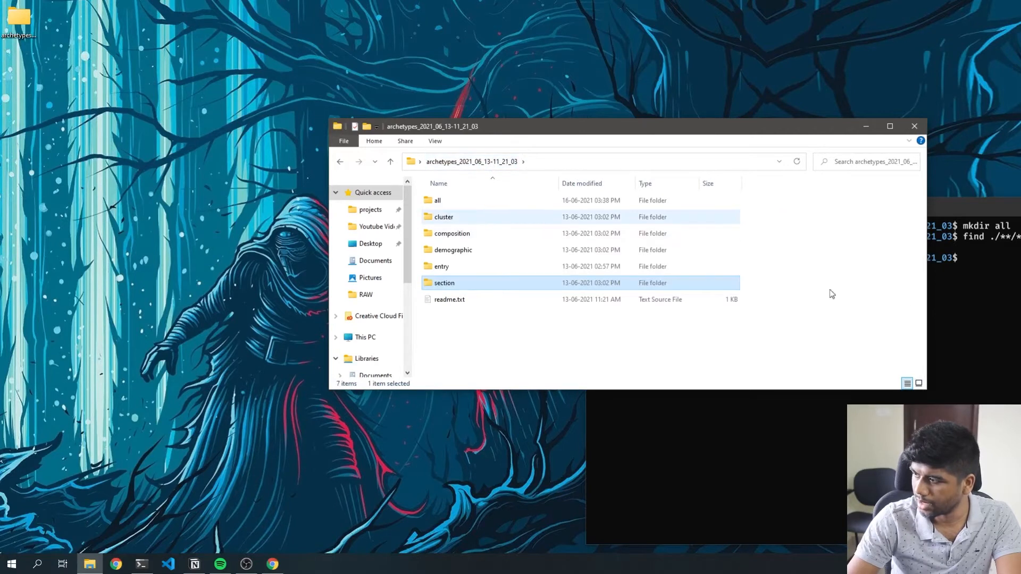
Open the all folder and select all its files to check how many were copied.
{"action": "left_click", "coordinate": [946, 311]}
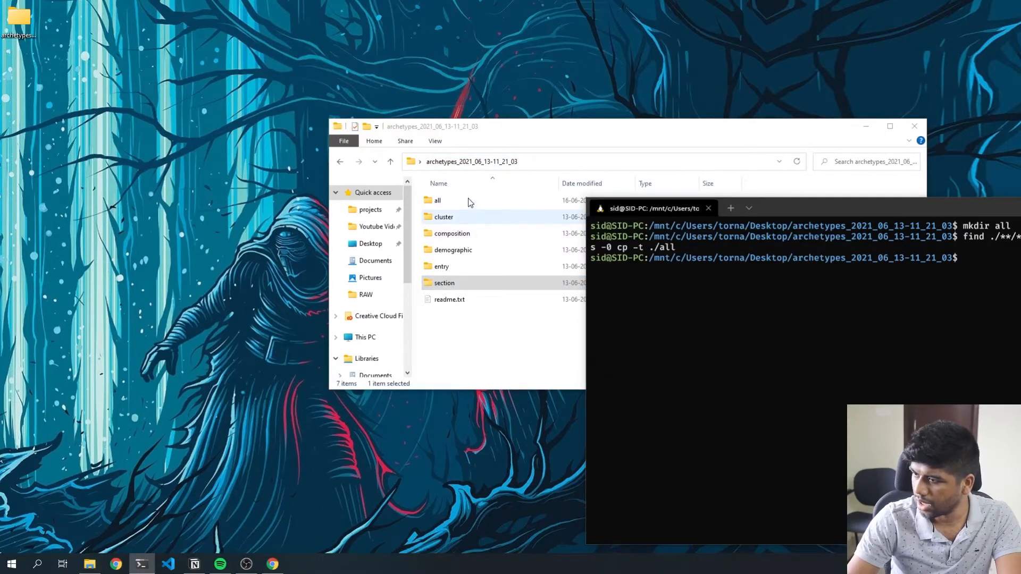
{"action": "double_click", "coordinate": [470, 203]}
{"action": "scroll", "coordinate": [533, 274], "scroll_direction": "down", "scroll_amount": 10}
{"action": "scroll", "coordinate": [534, 274], "scroll_direction": "down", "scroll_amount": 15}
{"action": "left_click", "coordinate": [785, 263]}
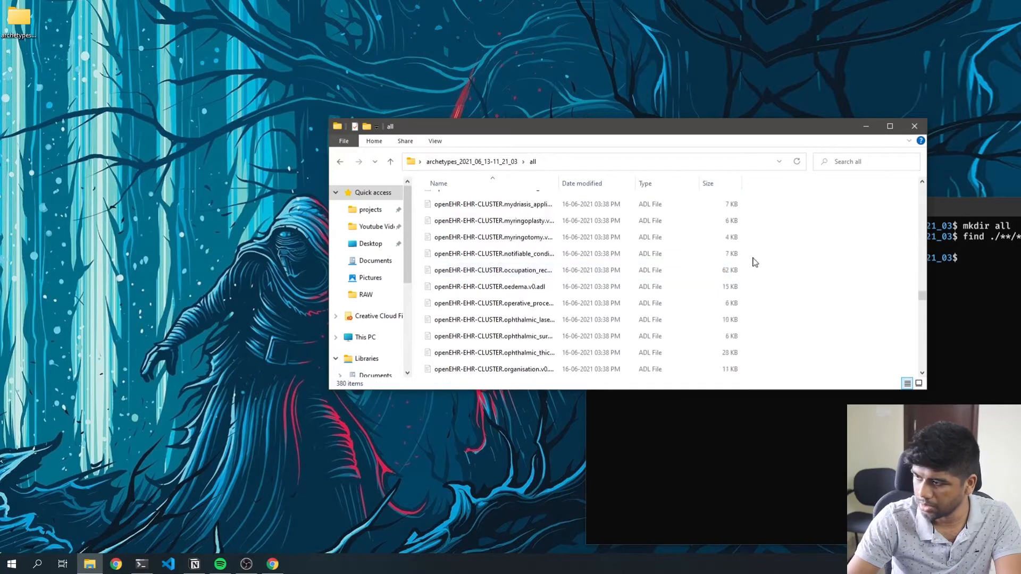
{"action": "key", "text": "ctrl+a"}
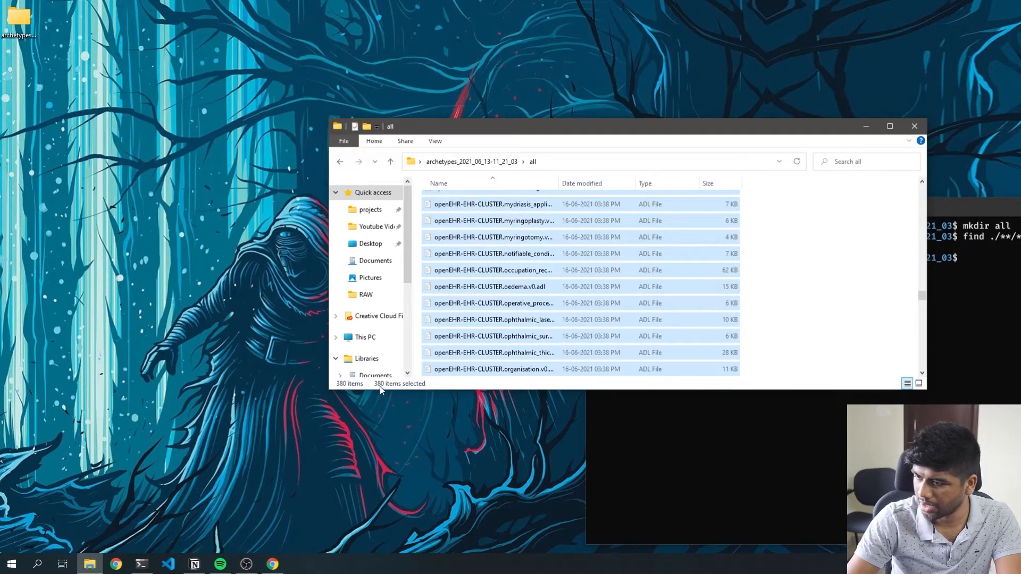
Look through the copied ADL files in the all folder with the Name column widened.
{"action": "left_click_drag", "start_coordinate": [921, 296], "coordinate": [895, 191]}
{"action": "left_click", "coordinate": [895, 190]}
{"action": "scroll", "coordinate": [622, 255], "scroll_direction": "down", "scroll_amount": 20}
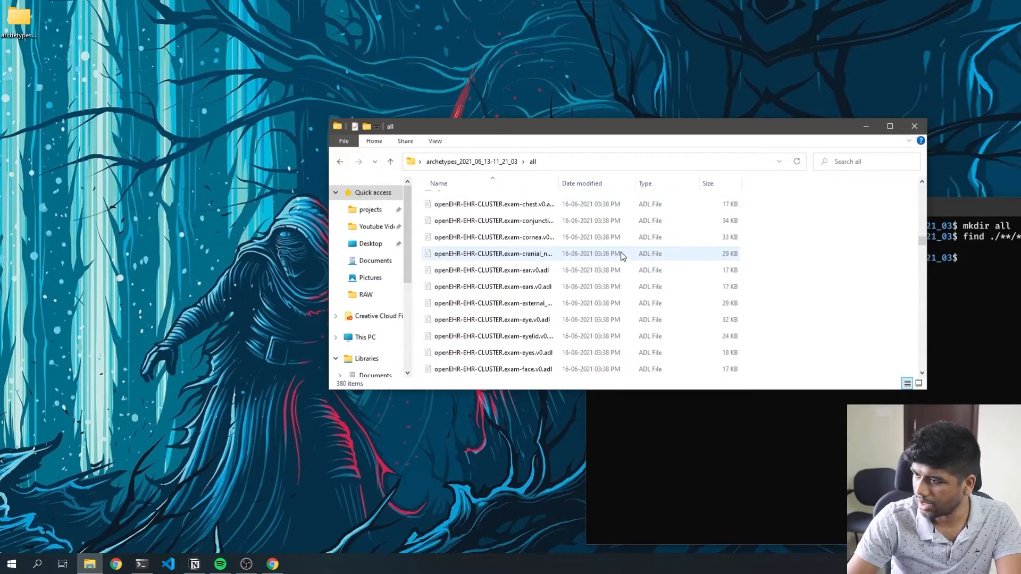
{"action": "scroll", "coordinate": [622, 255], "scroll_direction": "down", "scroll_amount": 5}
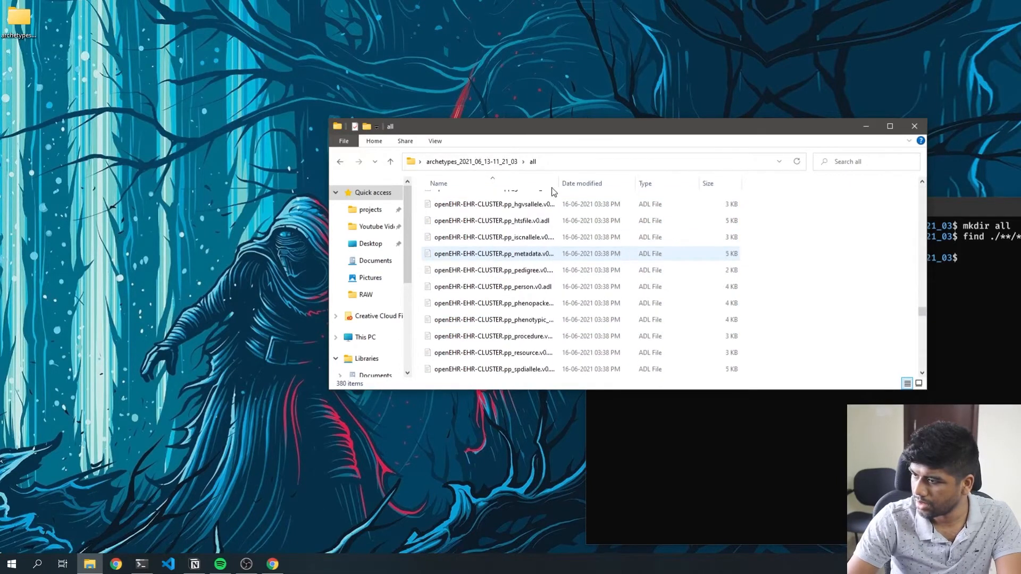
{"action": "left_click_drag", "start_coordinate": [559, 180], "coordinate": [589, 180]}
{"action": "scroll", "coordinate": [559, 296], "scroll_direction": "down", "scroll_amount": 20}
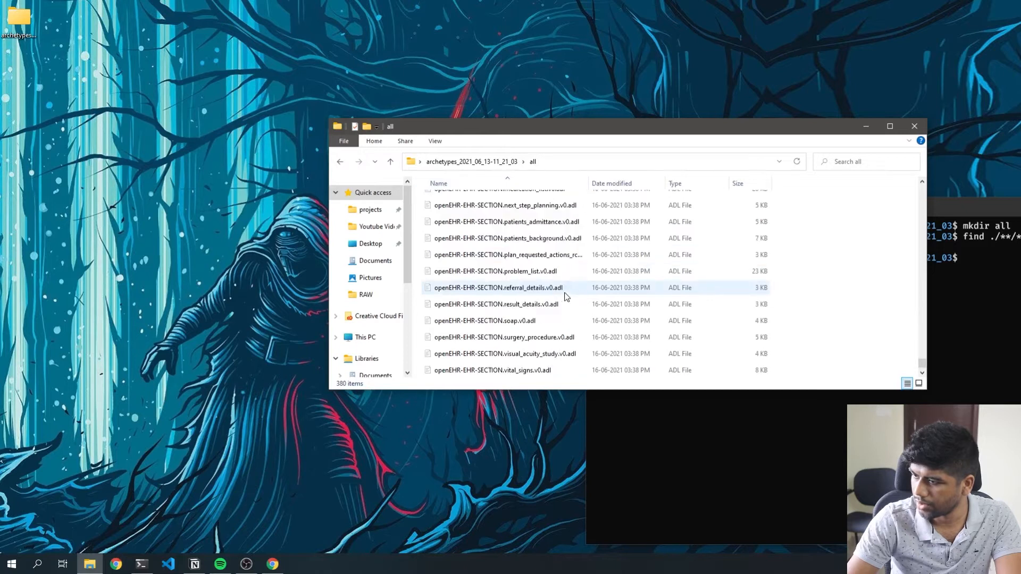
{"action": "scroll", "coordinate": [540, 301], "scroll_direction": "up", "scroll_amount": 10}
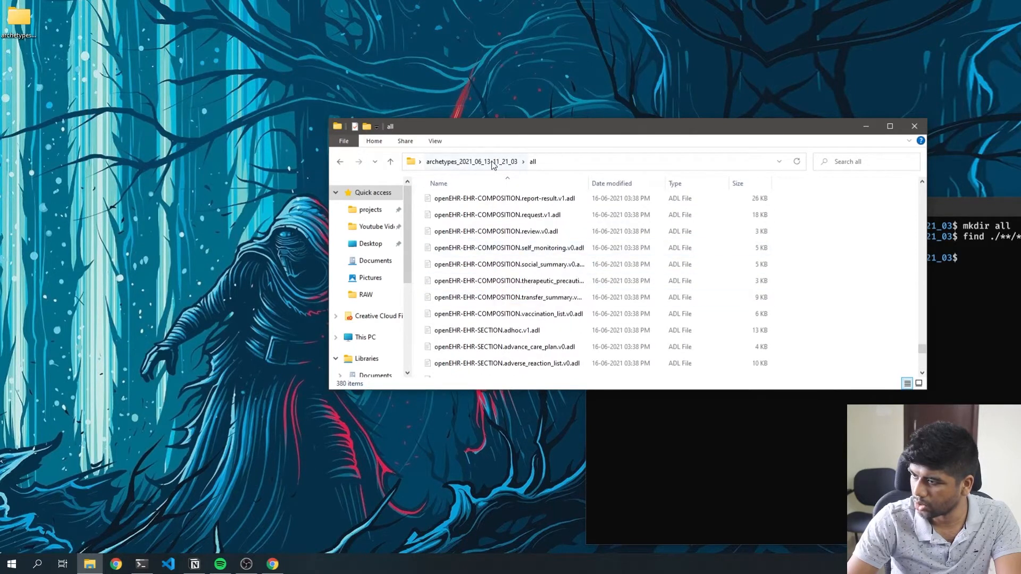
Check the subfolders of the entry folder, and recall the previous find command in the terminal.
{"action": "left_click", "coordinate": [495, 162]}
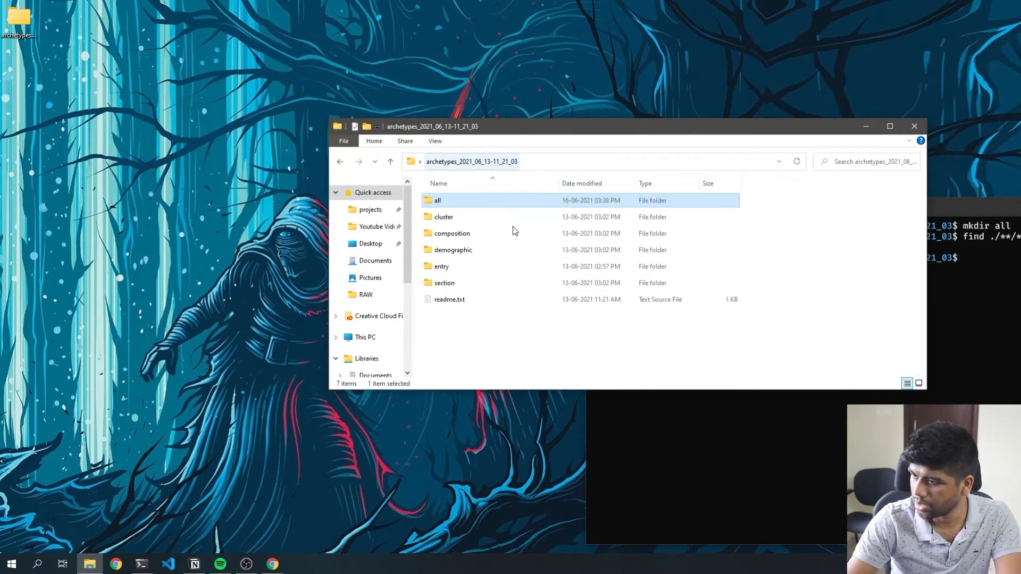
{"action": "double_click", "coordinate": [447, 267]}
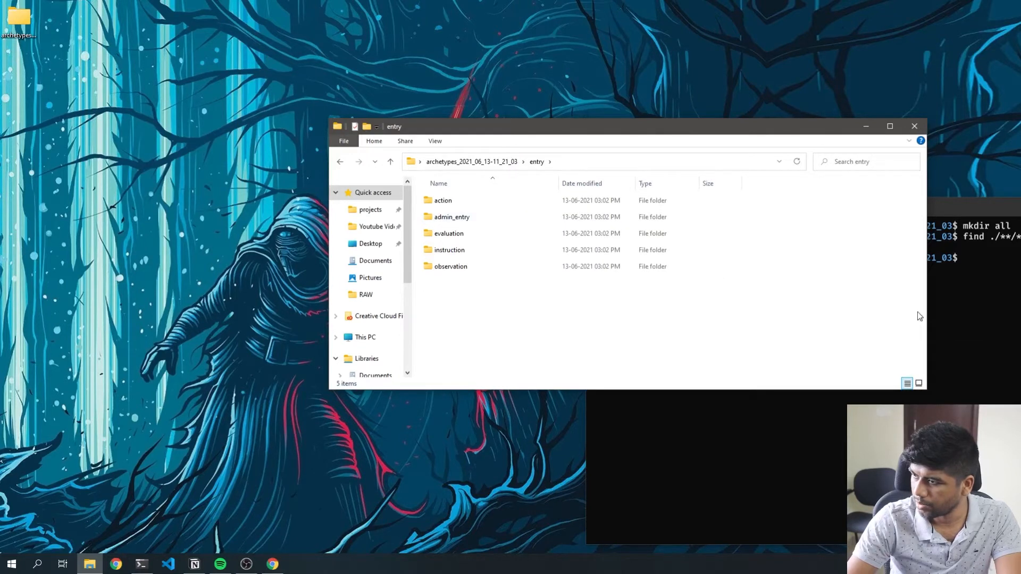
{"action": "key", "text": "alt+Tab"}
{"action": "key", "text": "Up"}
{"action": "key", "text": "ctrl+Left"}
{"action": "key", "text": "ctrl+Left"}
{"action": "key", "text": "ctrl+Left"}
{"action": "key", "text": "Left"}
{"action": "key", "text": "Left"}
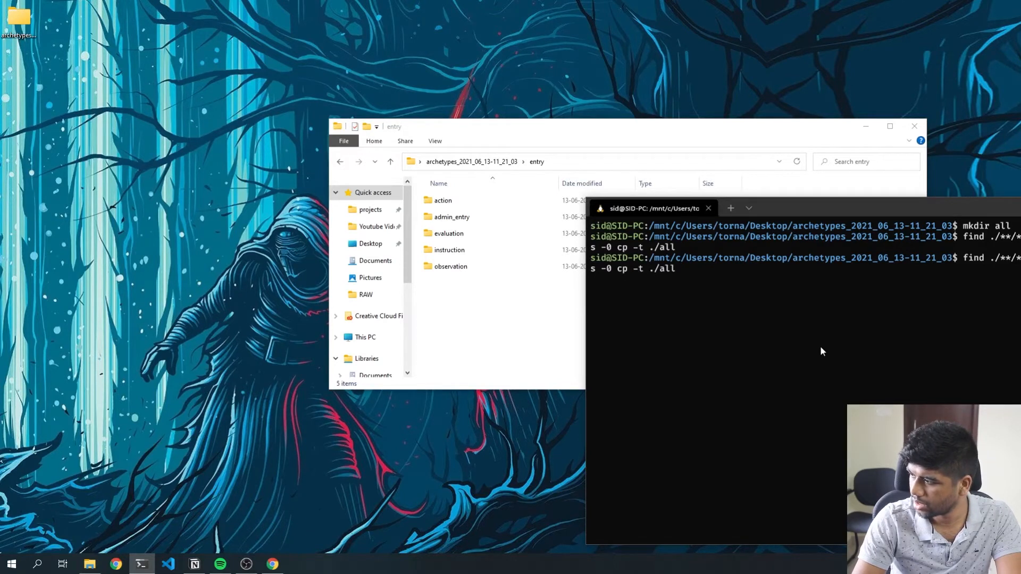
{"action": "left_click_drag", "start_coordinate": [859, 205], "coordinate": [582, 191]}
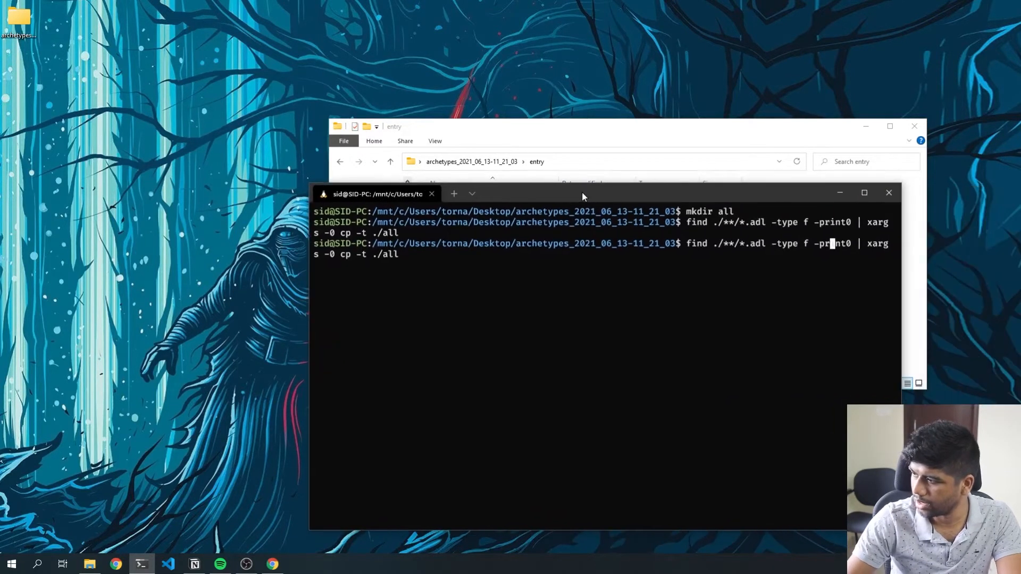
Change the find path to ./entry/**/*.adl and run the command to copy the entry archetypes into ./all.
{"action": "key", "text": "ctrl+Left"}
{"action": "key", "text": "ctrl+Left"}
{"action": "key", "text": "ctrl+Left"}
{"action": "key", "text": "ctrl+Left"}
{"action": "key", "text": "ctrl+Left"}
{"action": "key", "text": "Right"}
{"action": "key", "text": "Right"}
{"action": "key", "text": "Right"}
{"action": "key", "text": "Right"}
{"action": "key", "text": "Right"}
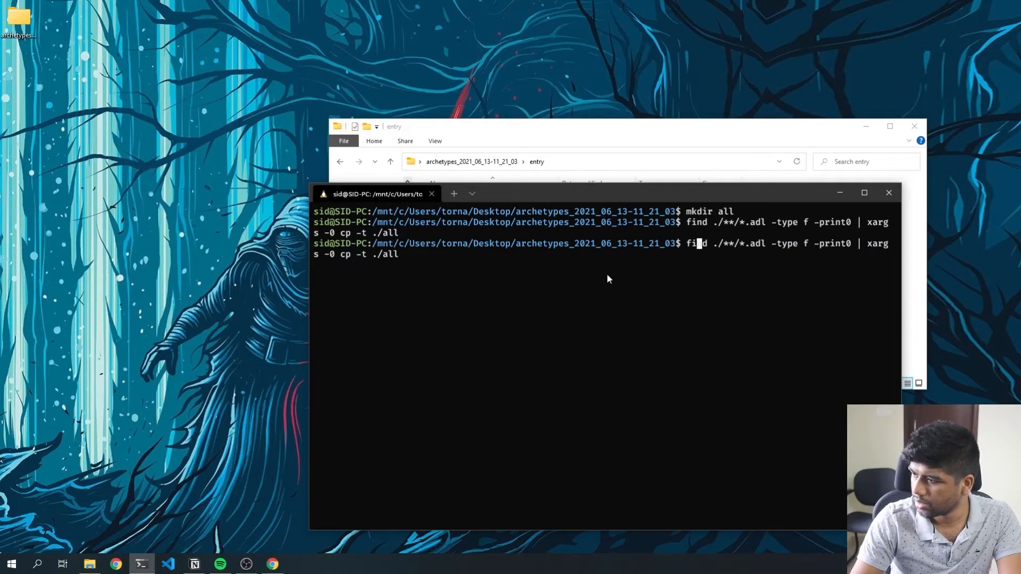
{"action": "key", "text": "Right"}
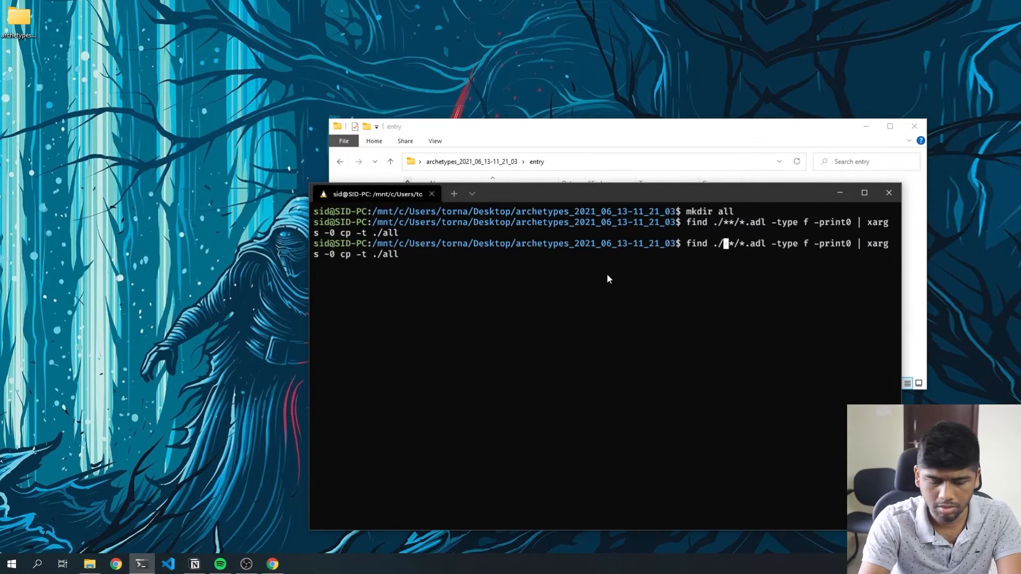
{"action": "key", "text": "alt+Tab"}
{"action": "key", "text": "alt+Tab"}
{"action": "type", "text": "entr"}
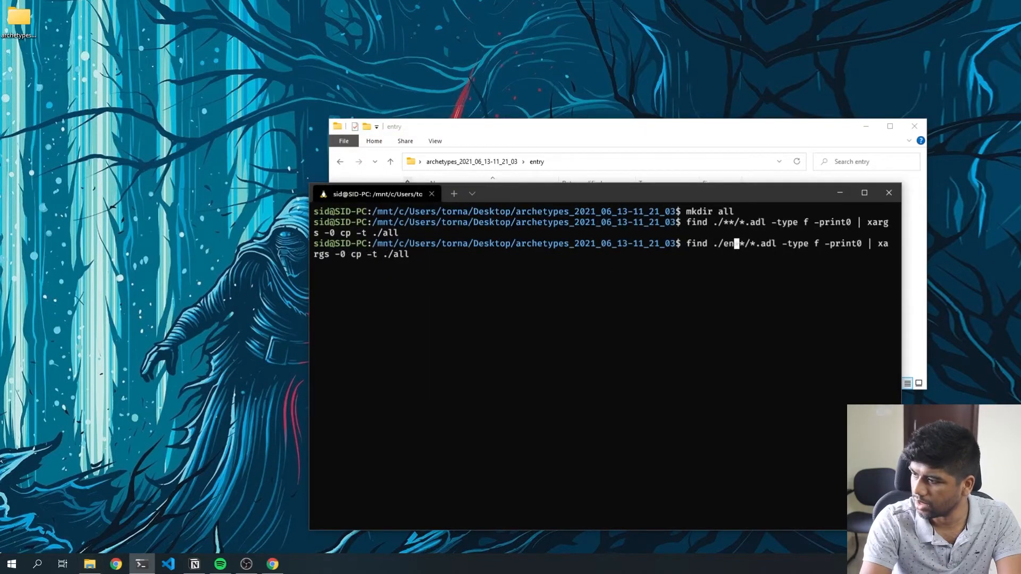
{"action": "type", "text": "y/**"}
{"action": "key", "text": "Right"}
{"action": "key", "text": "Right"}
{"action": "key", "text": "Right"}
{"action": "key", "text": "Right"}
{"action": "key", "text": "Right"}
{"action": "key", "text": "Right"}
{"action": "key", "text": "Right"}
{"action": "key", "text": "Right"}
{"action": "key", "text": "Right"}
{"action": "key", "text": "Right"}
{"action": "key", "text": "Right"}
{"action": "key", "text": "Right"}
{"action": "key", "text": "Right"}
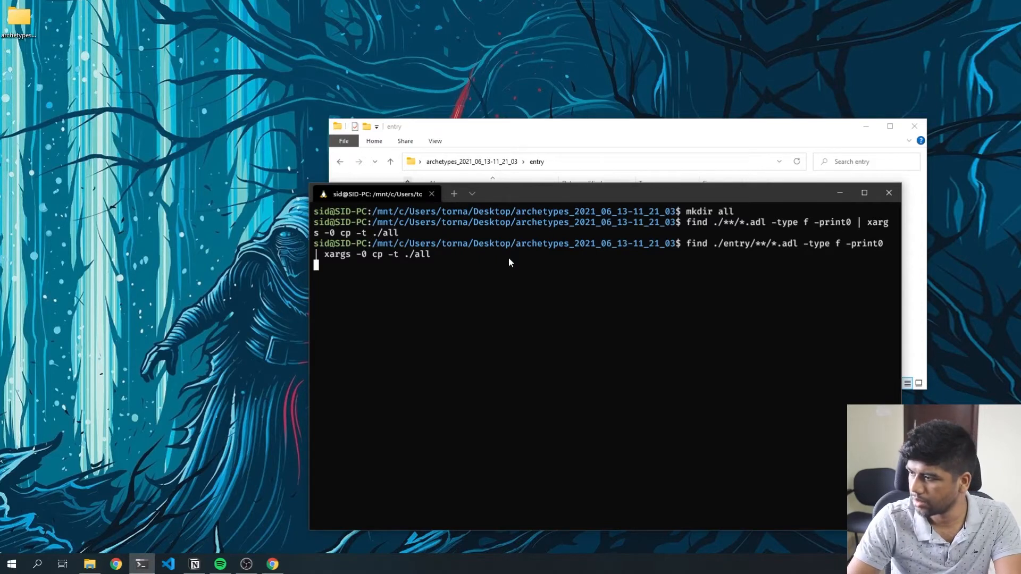
Go back to the archetypes_2021_06_13-11_21_03 folder, open all, and select every file to check how many ADL files were copied.
{"action": "left_click", "coordinate": [479, 161]}
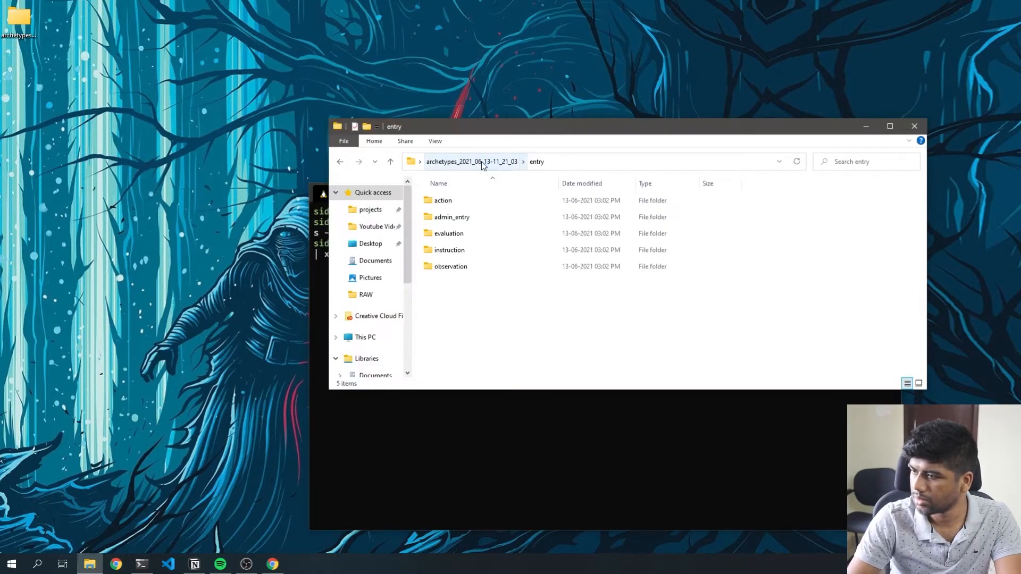
{"action": "left_click", "coordinate": [322, 296]}
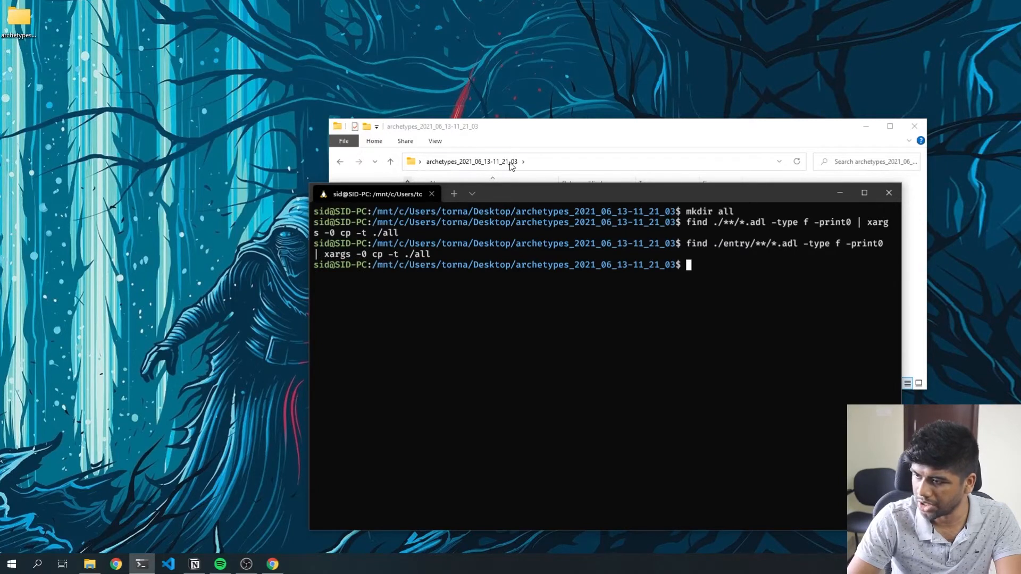
{"action": "left_click", "coordinate": [520, 136]}
{"action": "double_click", "coordinate": [459, 202]}
{"action": "scroll", "coordinate": [575, 274], "scroll_direction": "down", "scroll_amount": 8}
{"action": "scroll", "coordinate": [574, 274], "scroll_direction": "down", "scroll_amount": 10}
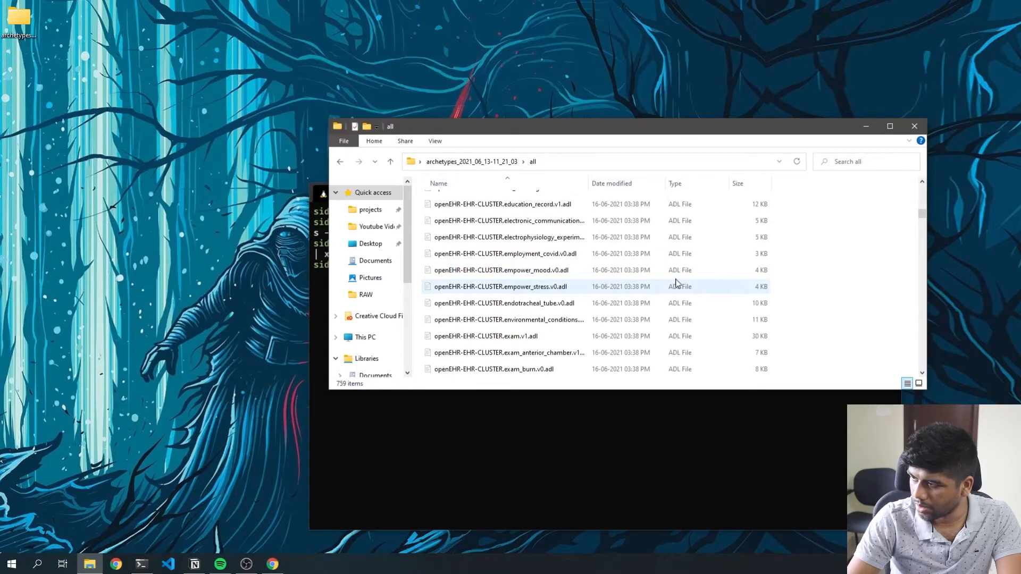
{"action": "key", "text": "ctrl+a"}
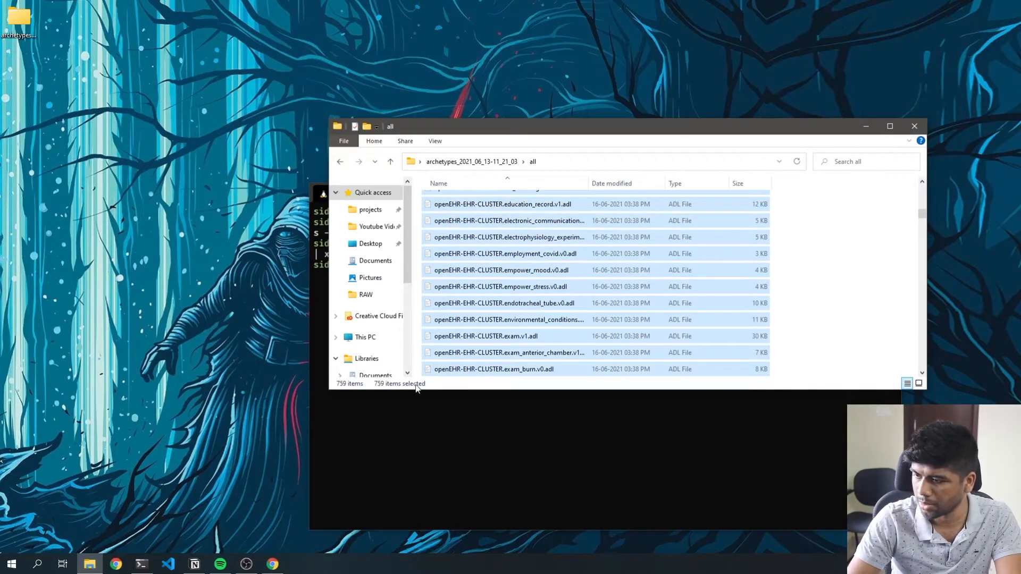
{"action": "left_click", "coordinate": [612, 270]}
{"action": "left_click", "coordinate": [822, 265]}
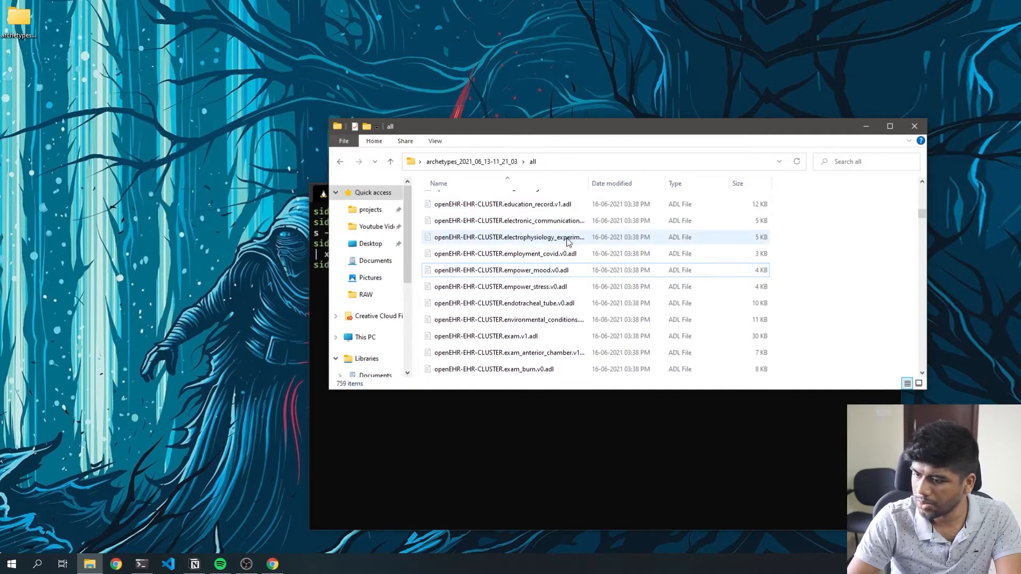
Switch to Archetype Designer and add every file from Desktop/archetypes_2021_06_13-11_21_03/all to the import upload queue.
{"action": "left_click", "coordinate": [271, 566]}
{"action": "left_click", "coordinate": [443, 196]}
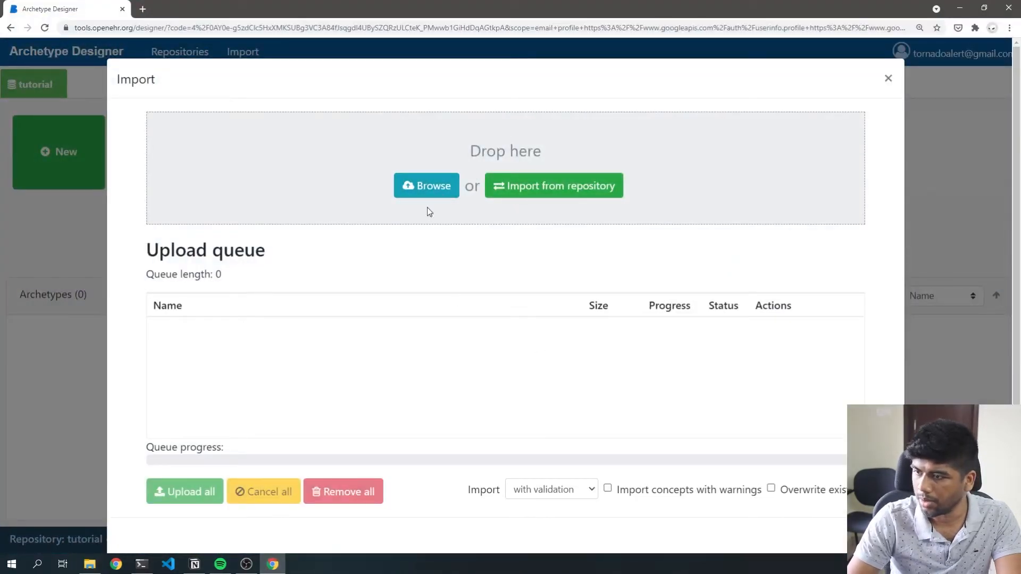
{"action": "left_click", "coordinate": [410, 188]}
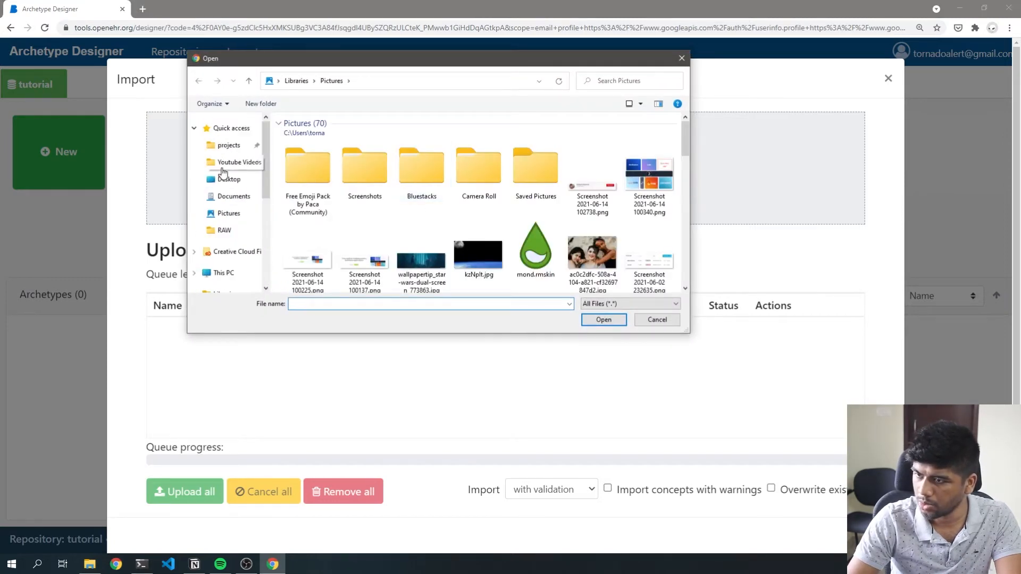
{"action": "left_click", "coordinate": [227, 181]}
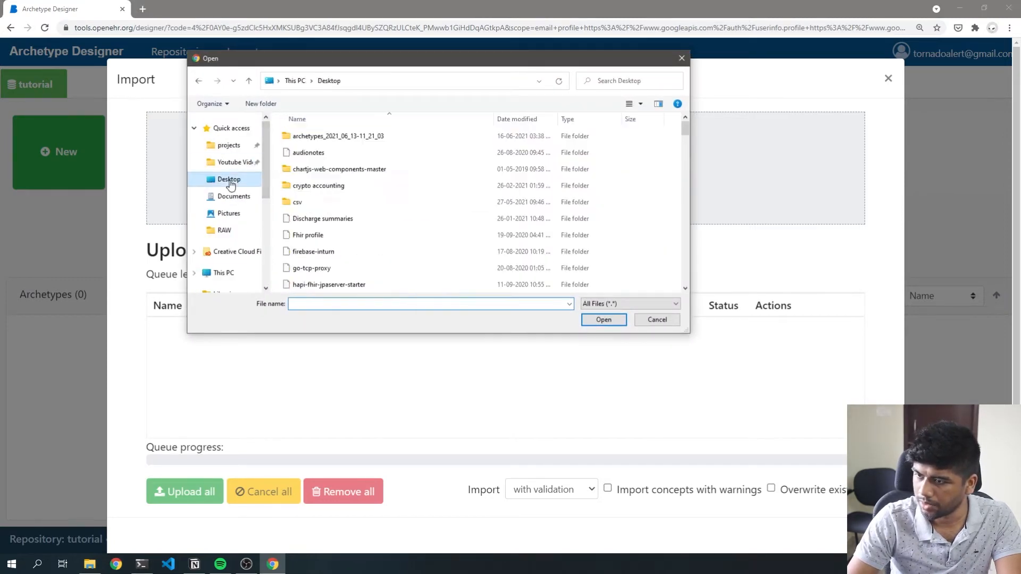
{"action": "double_click", "coordinate": [338, 137]}
{"action": "double_click", "coordinate": [312, 137]}
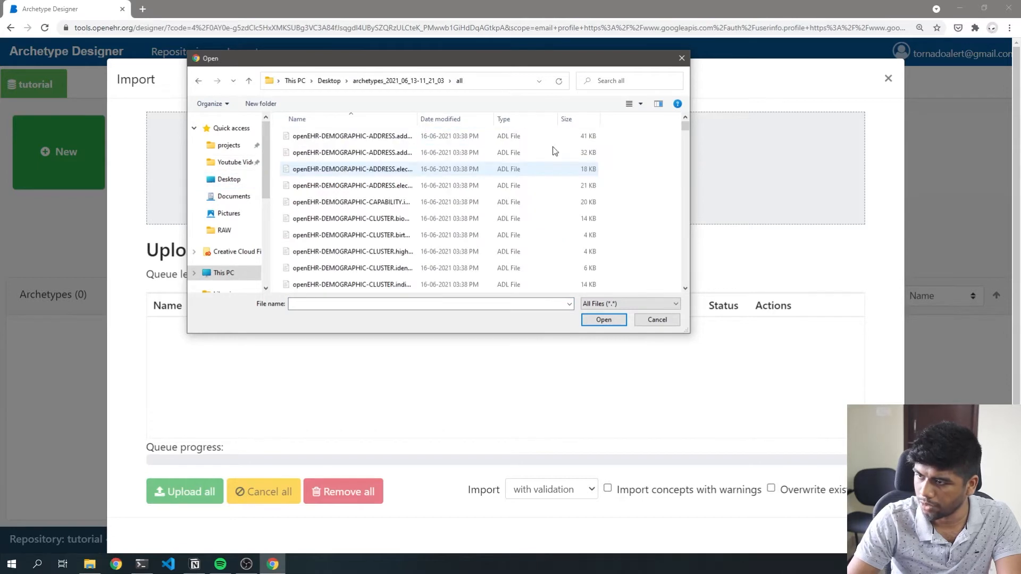
{"action": "key", "text": "ctrl+a"}
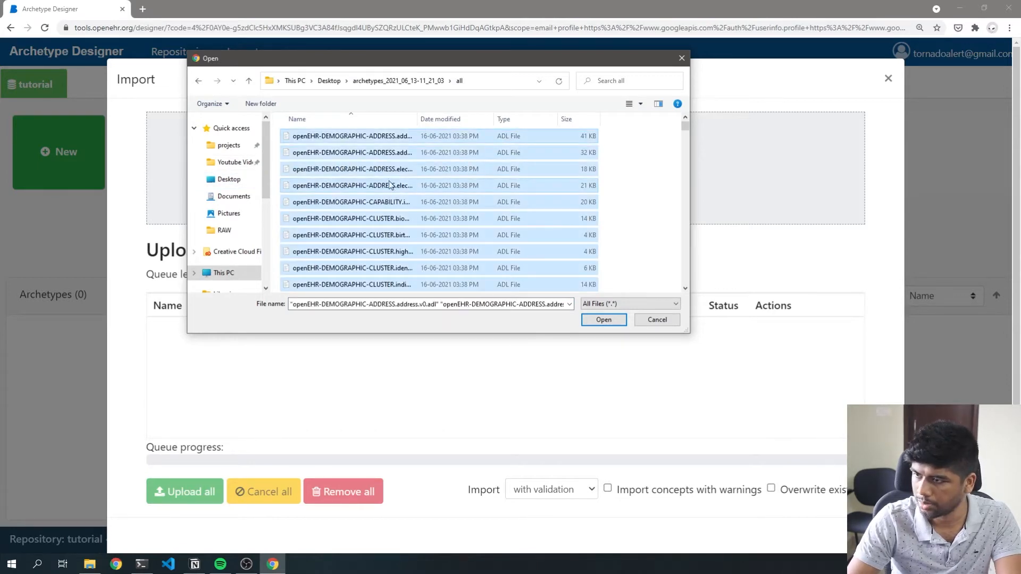
{"action": "left_click", "coordinate": [603, 320]}
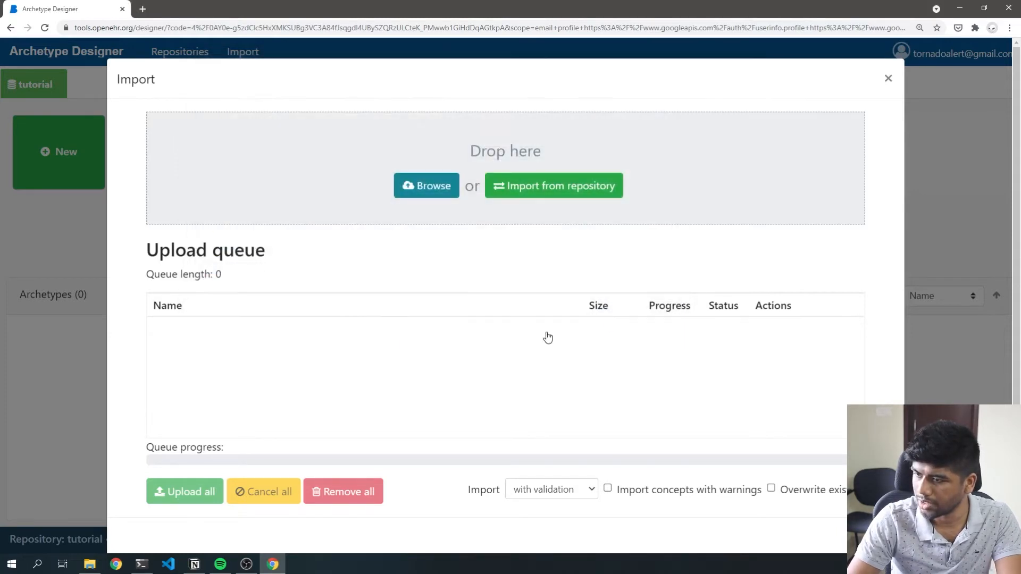
Look through the upload queue and upload all queued archetypes to the tutorial repository with validation.
{"action": "scroll", "coordinate": [590, 357], "scroll_direction": "down", "scroll_amount": 20}
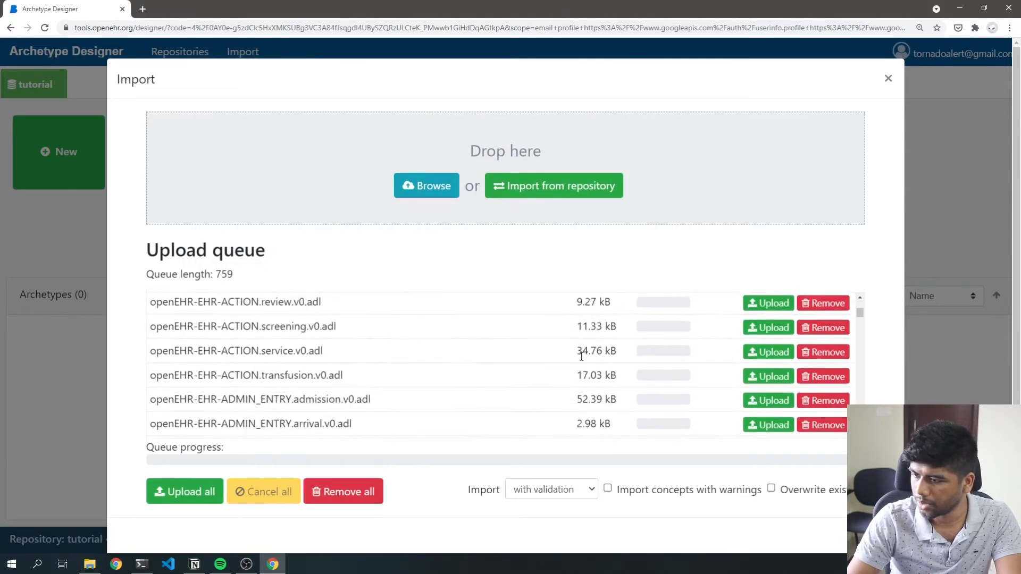
{"action": "scroll", "coordinate": [581, 354], "scroll_direction": "up", "scroll_amount": 18}
{"action": "left_click", "coordinate": [193, 490]}
{"action": "left_click", "coordinate": [186, 491]}
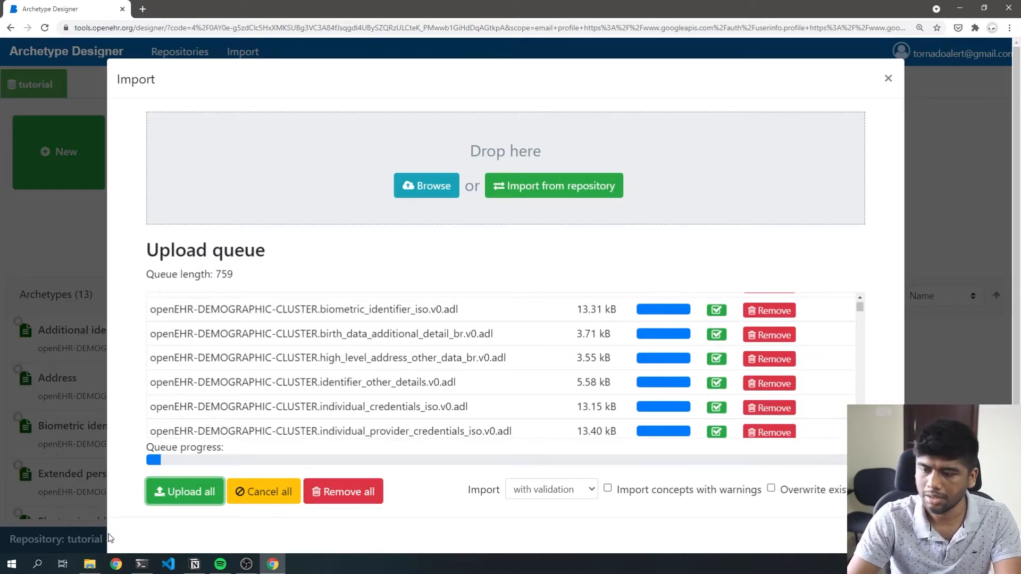
Open the recent svelte-demographics folder in Visual Studio Code and close the terminal window.
{"action": "left_click", "coordinate": [141, 564]}
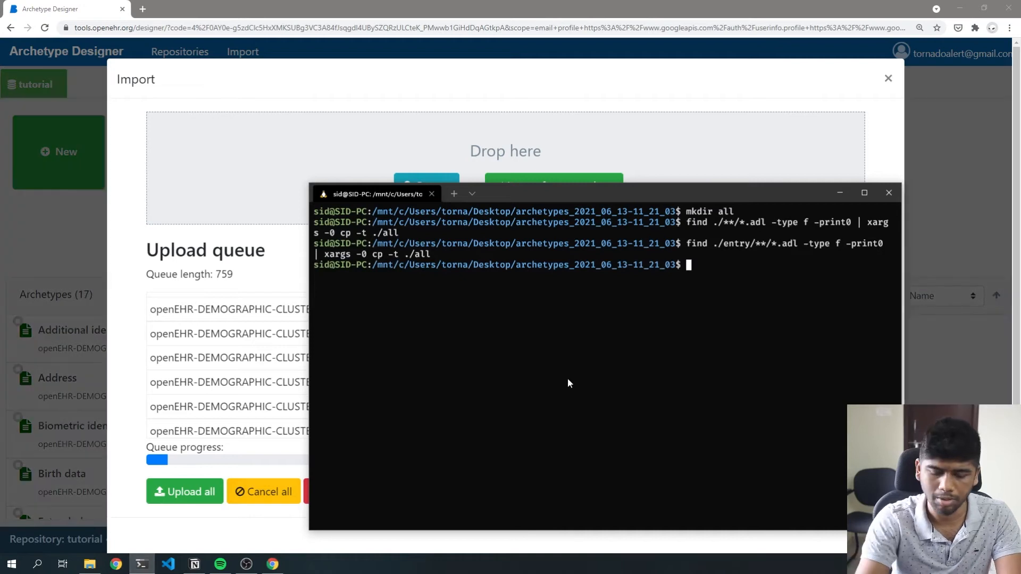
{"action": "right_click", "coordinate": [170, 565]}
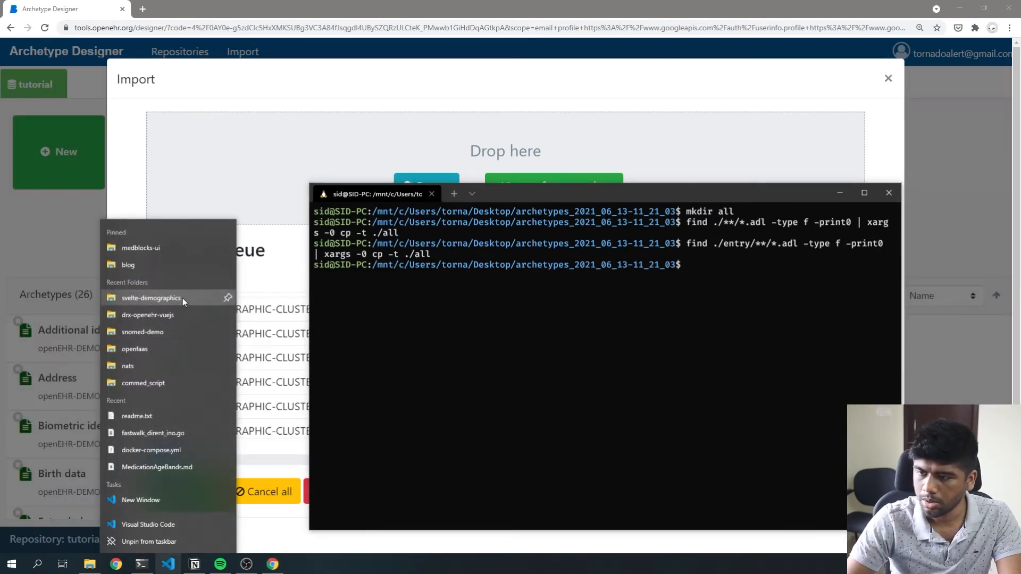
{"action": "left_click", "coordinate": [182, 299]}
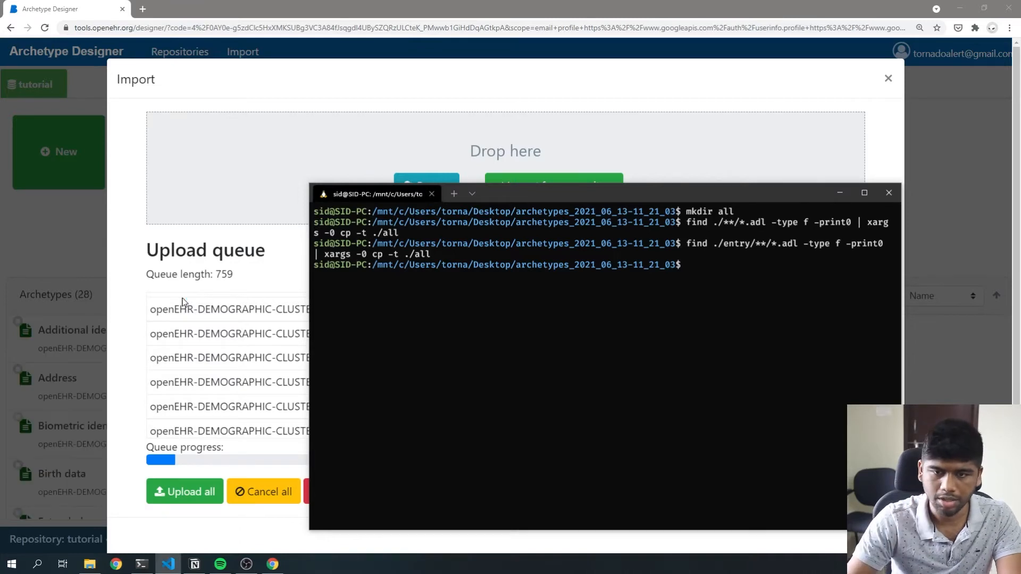
{"action": "left_click", "coordinate": [887, 191]}
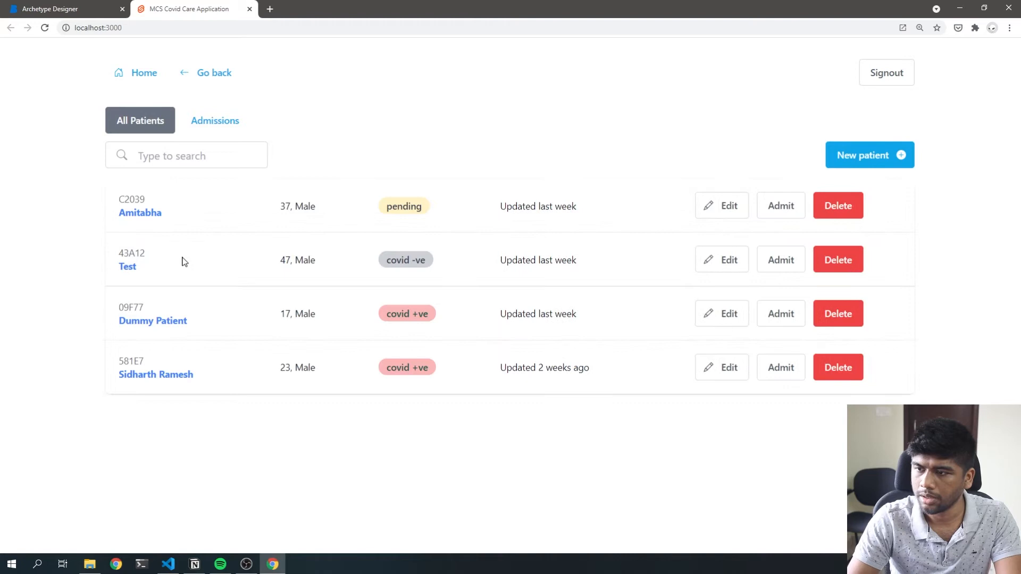
In the MCS Covid Care Application, zoom to 150%, open the 23-year-old patient's record, and examine the Daily Monitoring Table and the charts.
{"action": "key", "text": "ctrl+plus"}
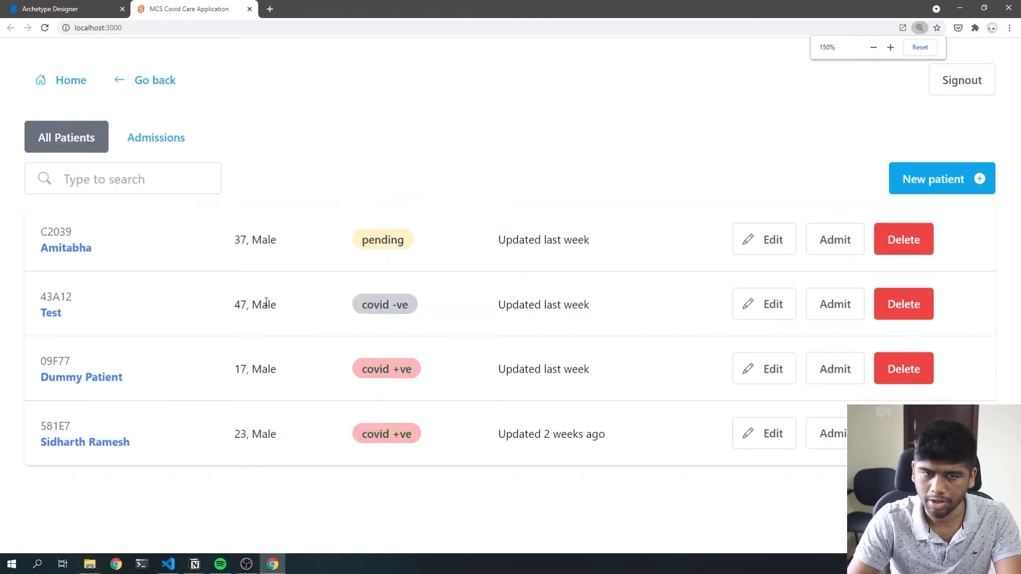
{"action": "left_click", "coordinate": [104, 442]}
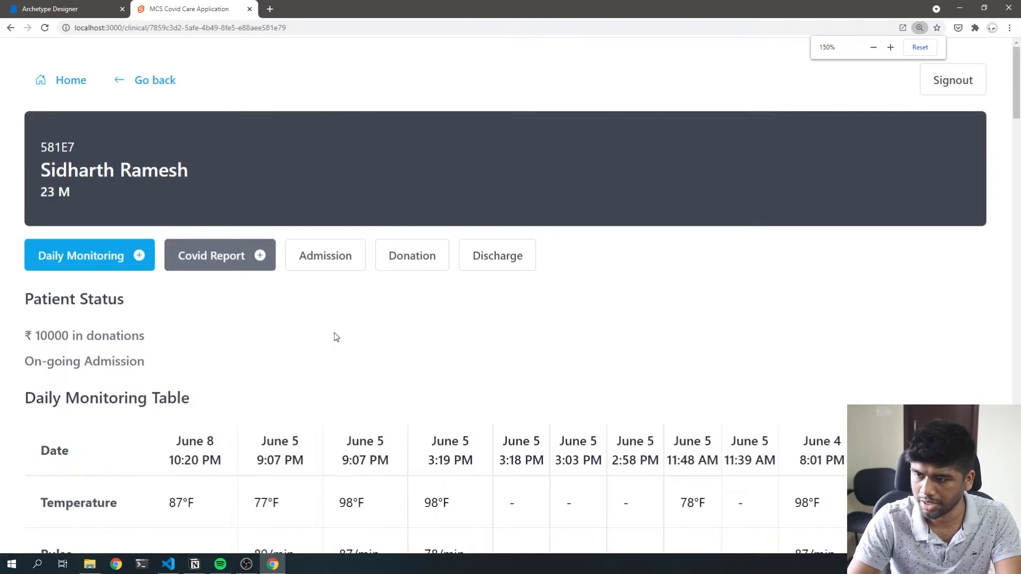
{"action": "scroll", "coordinate": [330, 341], "scroll_direction": "down", "scroll_amount": 5}
{"action": "scroll", "coordinate": [87, 246], "scroll_direction": "down", "scroll_amount": 10}
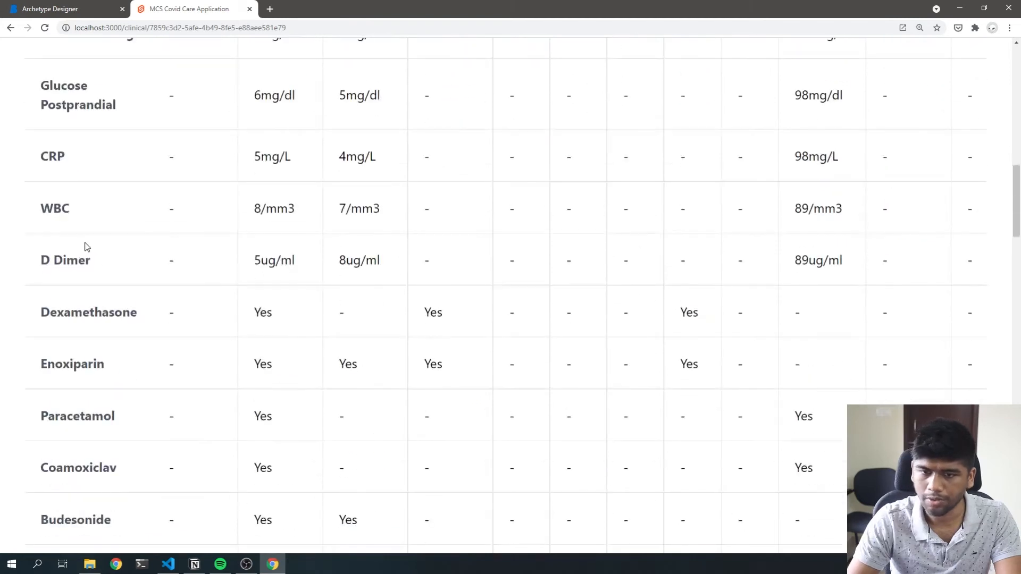
{"action": "scroll", "coordinate": [88, 242], "scroll_direction": "down", "scroll_amount": 6}
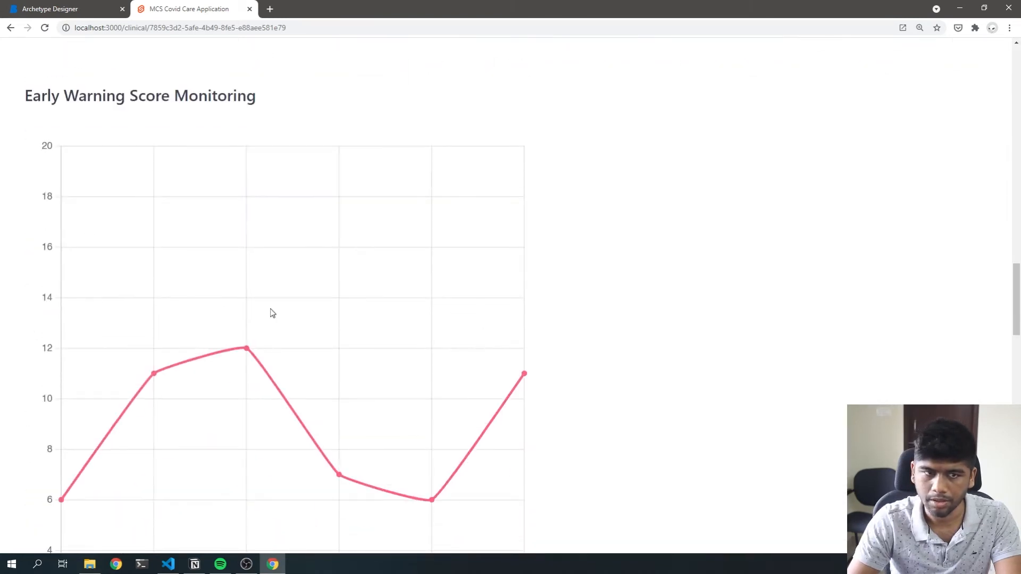
{"action": "scroll", "coordinate": [276, 315], "scroll_direction": "down", "scroll_amount": 11}
{"action": "scroll", "coordinate": [275, 314], "scroll_direction": "up", "scroll_amount": 20}
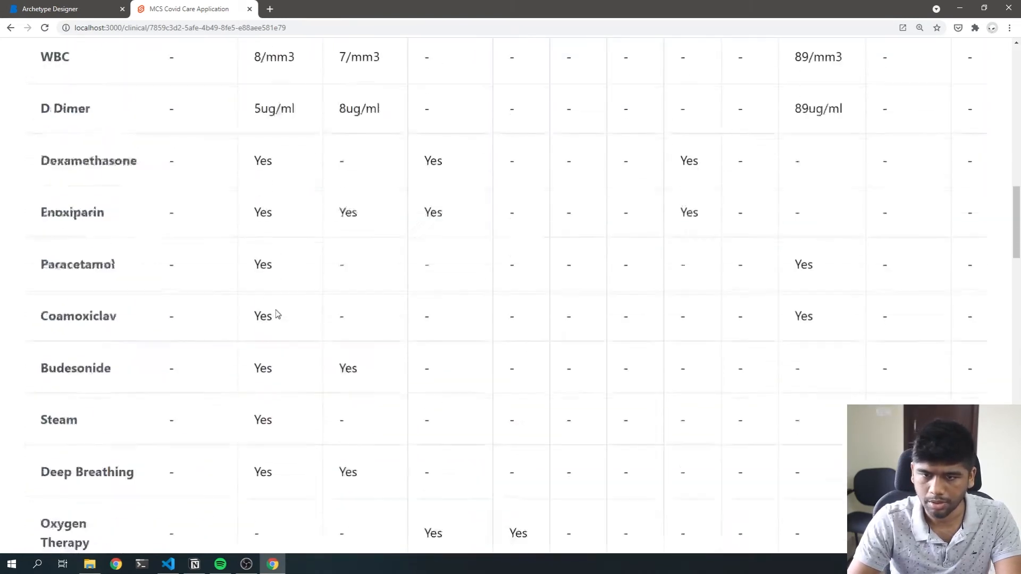
{"action": "scroll", "coordinate": [275, 314], "scroll_direction": "up", "scroll_amount": 15}
Open the patient's Daily Monitoring entry form and look through its Vitals, Labs and Management sections.
{"action": "left_click", "coordinate": [92, 263]}
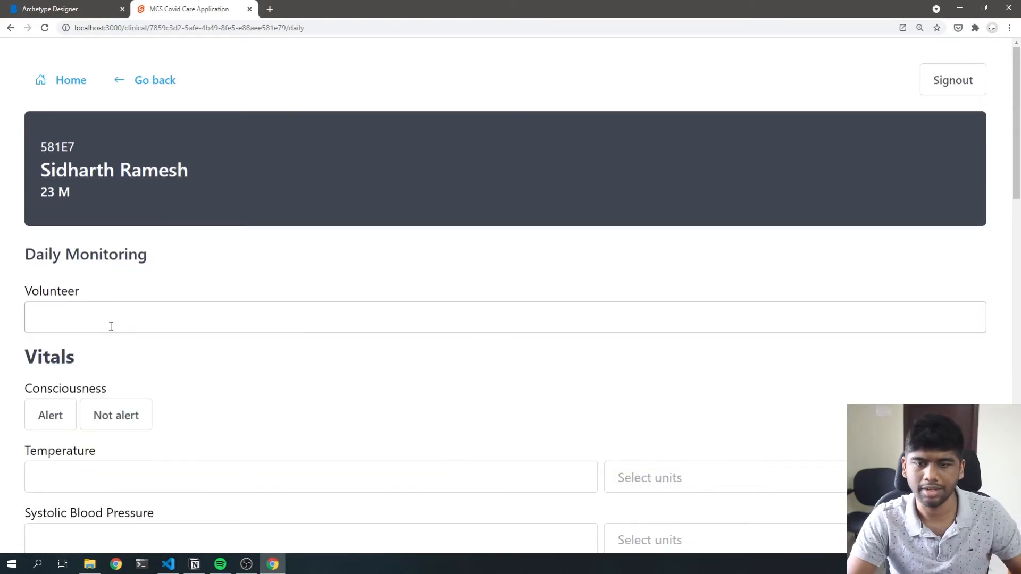
{"action": "scroll", "coordinate": [111, 326], "scroll_direction": "down", "scroll_amount": 5}
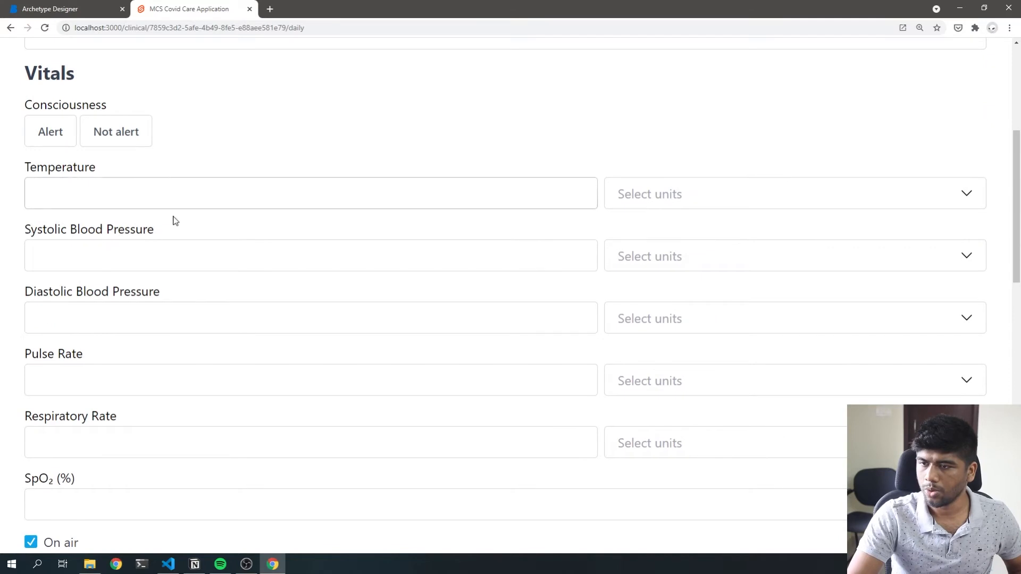
{"action": "scroll", "coordinate": [219, 293], "scroll_direction": "down", "scroll_amount": 12}
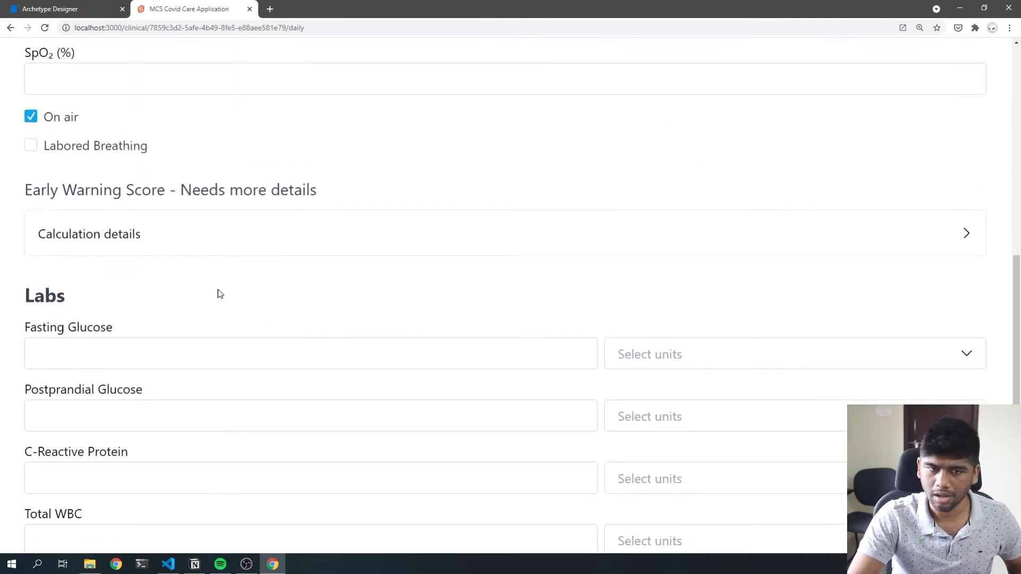
{"action": "scroll", "coordinate": [220, 293], "scroll_direction": "down", "scroll_amount": 4}
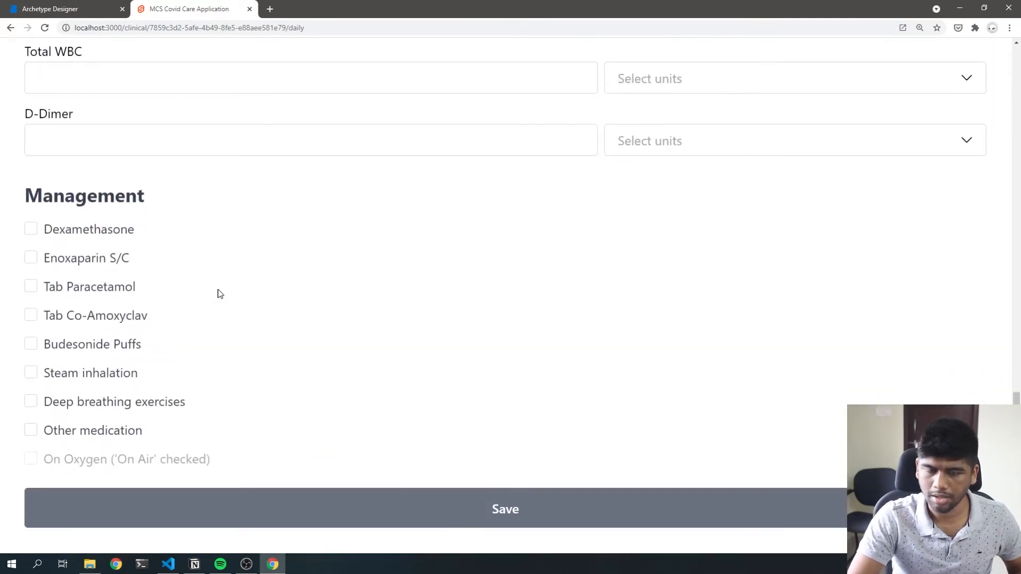
{"action": "scroll", "coordinate": [219, 294], "scroll_direction": "up", "scroll_amount": 20}
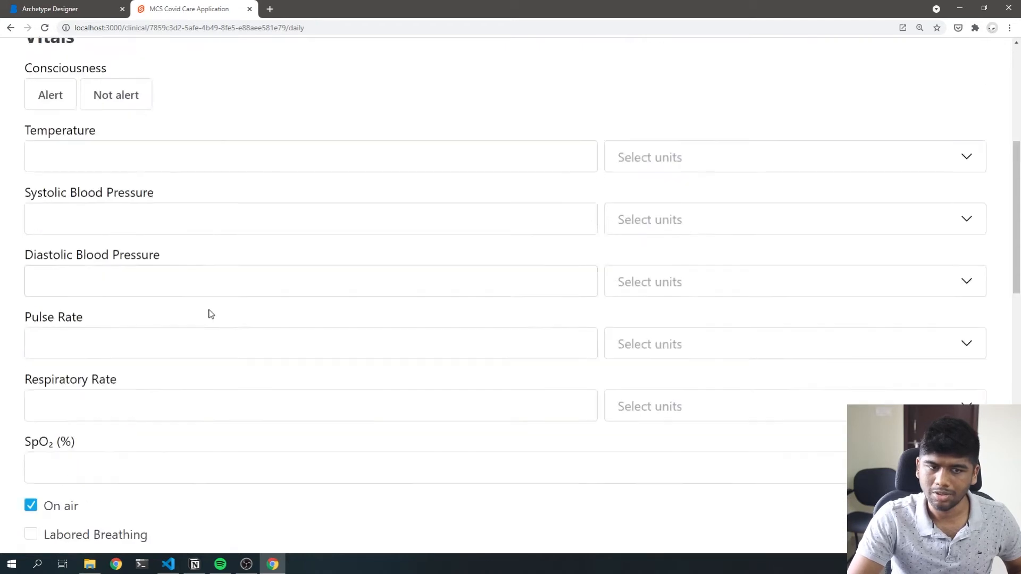
{"action": "scroll", "coordinate": [223, 350], "scroll_direction": "down", "scroll_amount": 5}
{"action": "scroll", "coordinate": [171, 298], "scroll_direction": "up", "scroll_amount": 3}
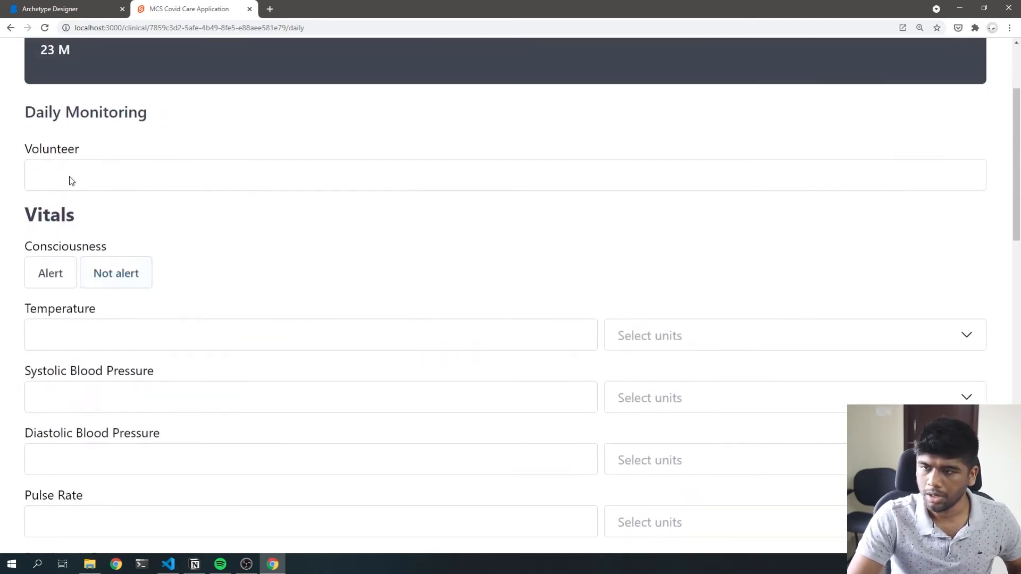
{"action": "scroll", "coordinate": [282, 346], "scroll_direction": "down", "scroll_amount": 3}
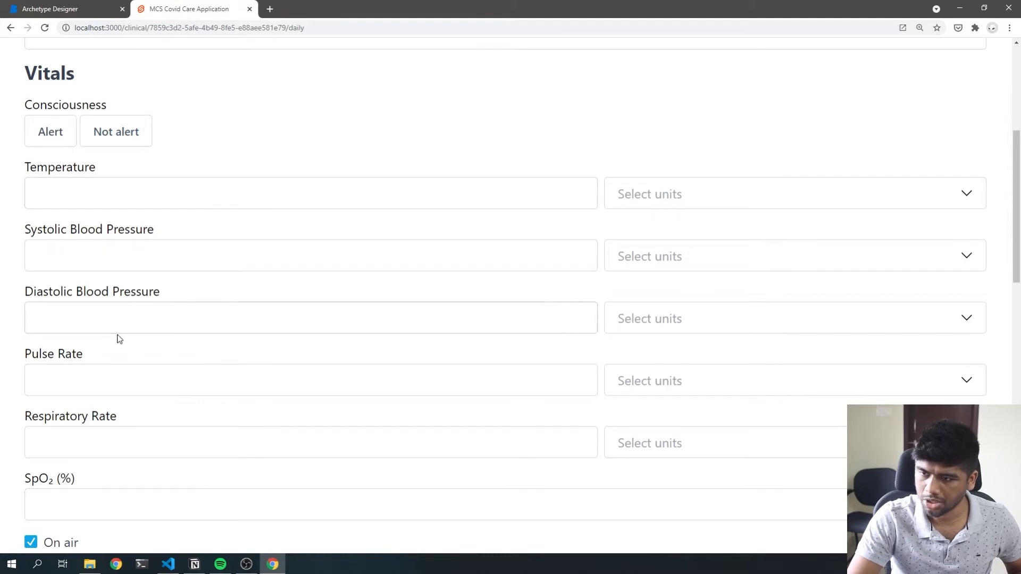
{"action": "scroll", "coordinate": [120, 339], "scroll_direction": "down", "scroll_amount": 3}
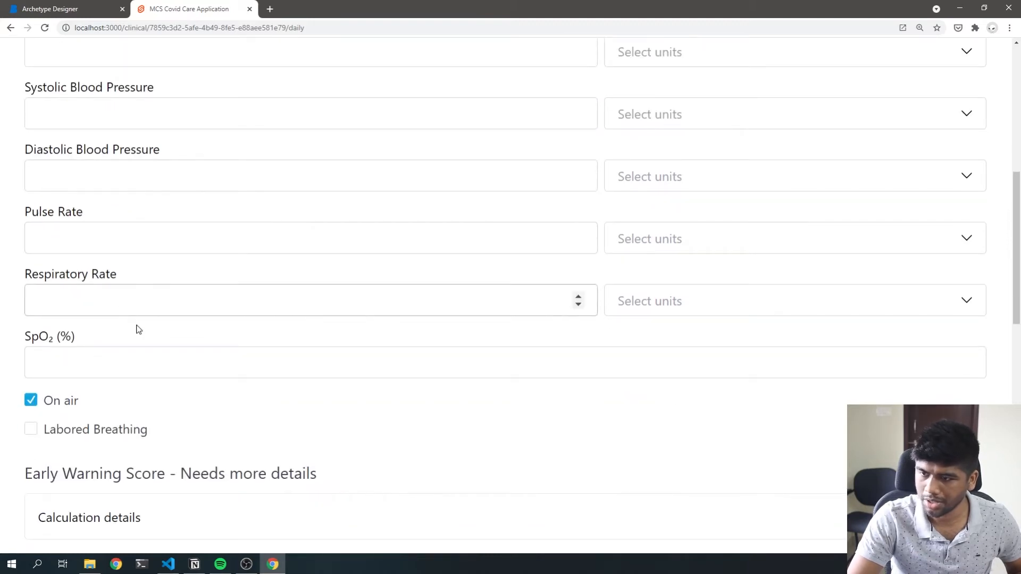
{"action": "scroll", "coordinate": [109, 282], "scroll_direction": "down", "scroll_amount": 3}
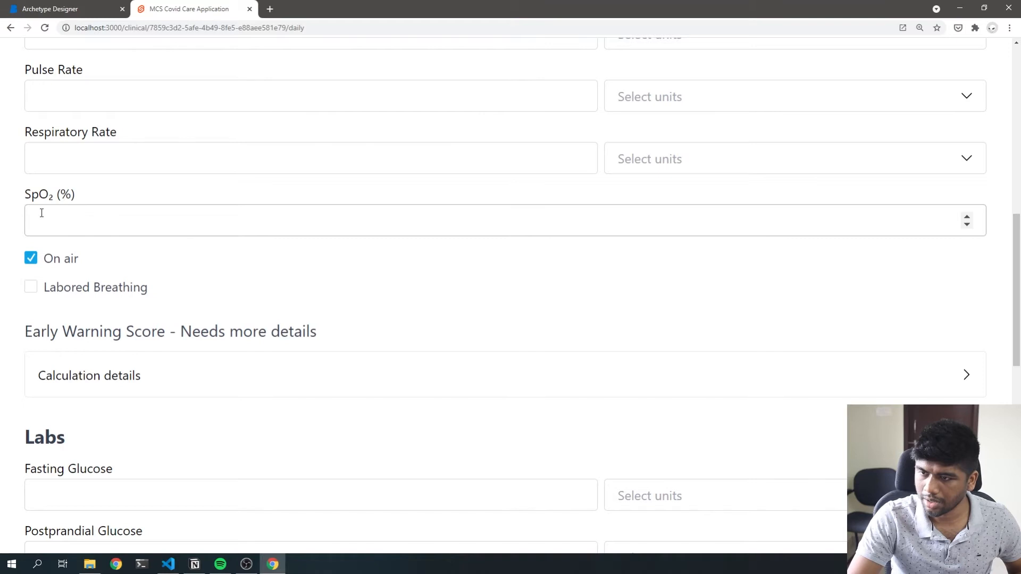
Clear the On air option in the vitals and inspect the Percent O₂ field and the Flow rate field with its units.
{"action": "left_click", "coordinate": [31, 259]}
{"action": "left_click", "coordinate": [114, 318]}
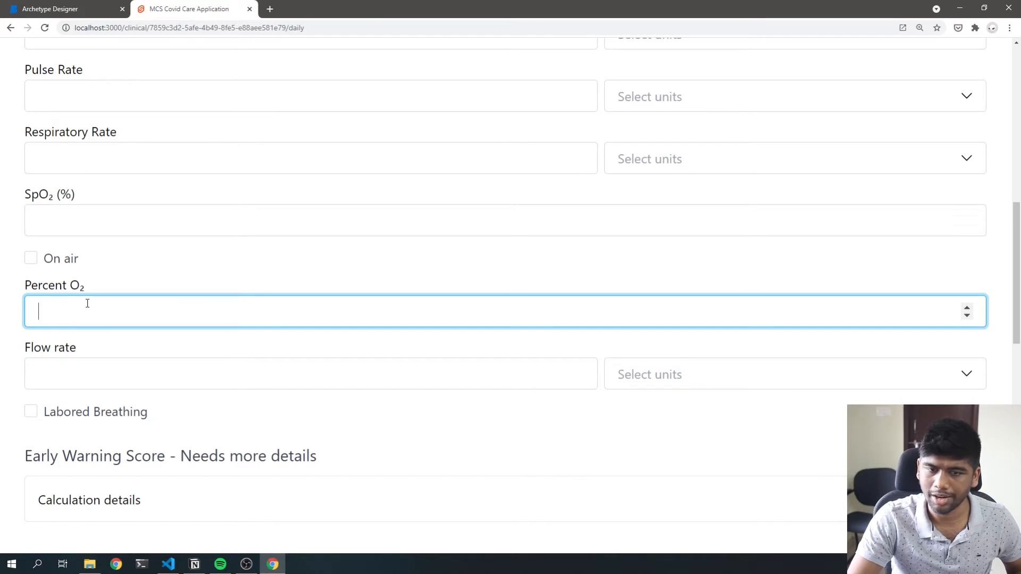
{"action": "left_click", "coordinate": [161, 368]}
{"action": "scroll", "coordinate": [156, 360], "scroll_direction": "down", "scroll_amount": 3}
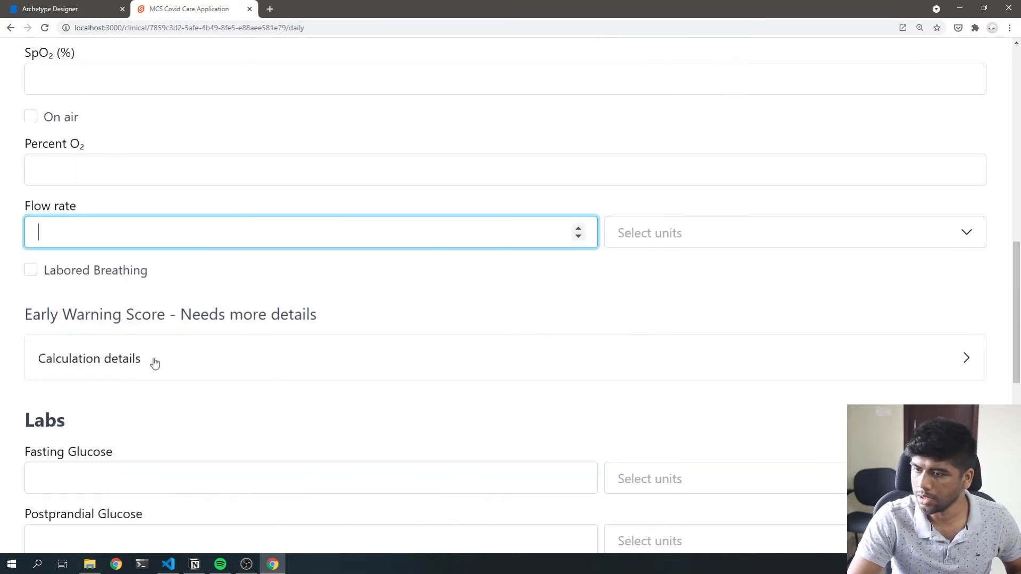
{"action": "left_click", "coordinate": [645, 232]}
{"action": "left_click", "coordinate": [263, 304]}
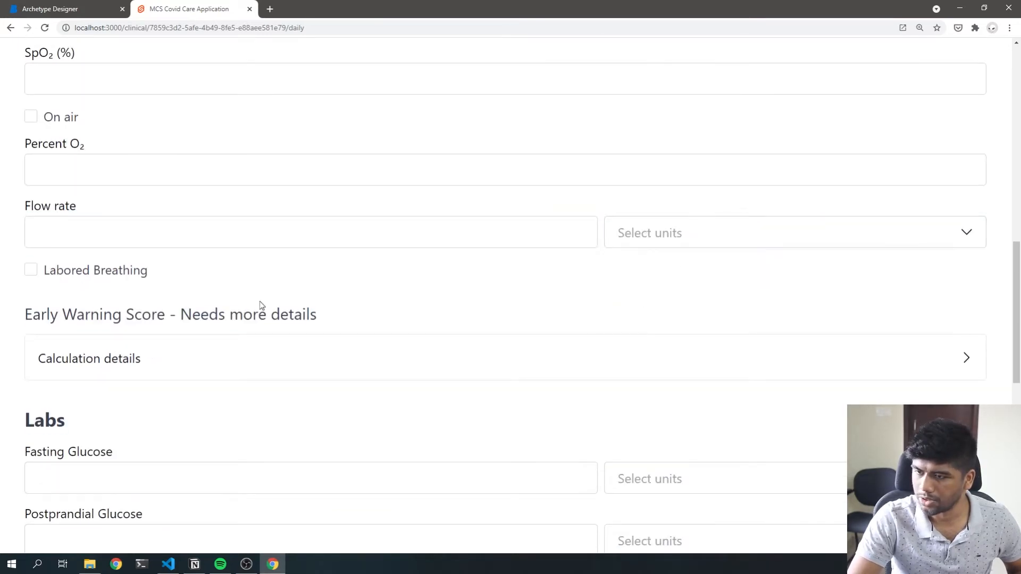
{"action": "scroll", "coordinate": [243, 315], "scroll_direction": "down", "scroll_amount": 3}
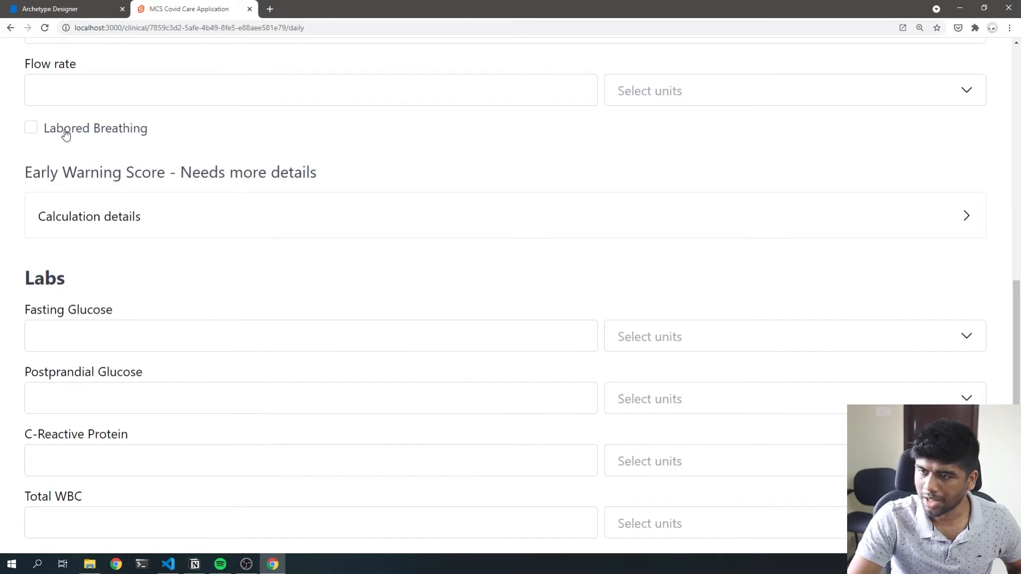
Examine the Early Warning Score heading below the vitals and expand its Calculation details.
{"action": "left_click", "coordinate": [40, 129]}
{"action": "scroll", "coordinate": [171, 279], "scroll_direction": "down", "scroll_amount": 1}
{"action": "scroll", "coordinate": [133, 261], "scroll_direction": "down", "scroll_amount": 2}
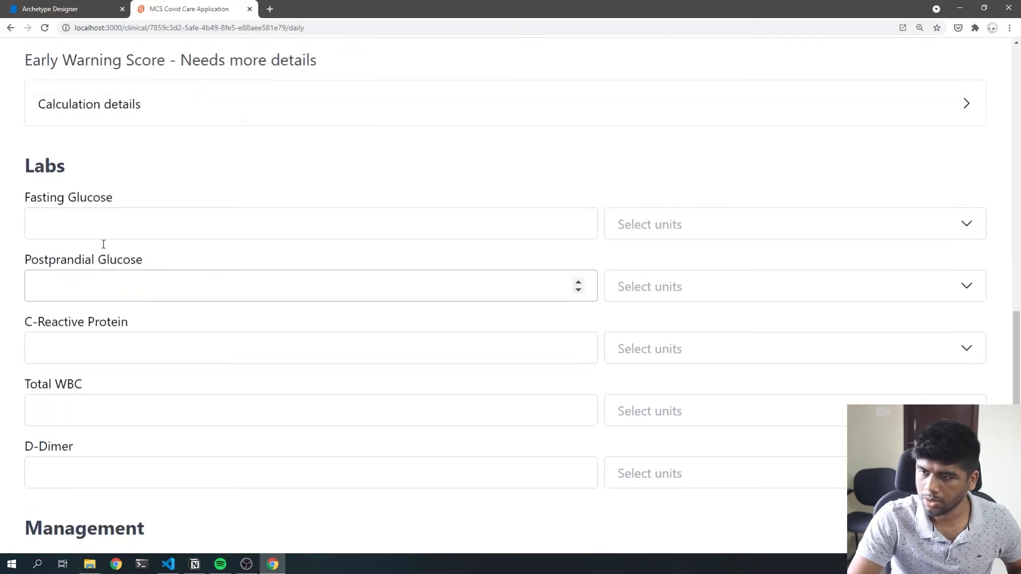
{"action": "scroll", "coordinate": [61, 347], "scroll_direction": "up", "scroll_amount": 5}
{"action": "left_click_drag", "start_coordinate": [25, 314], "coordinate": [261, 315]}
{"action": "left_click", "coordinate": [262, 324]}
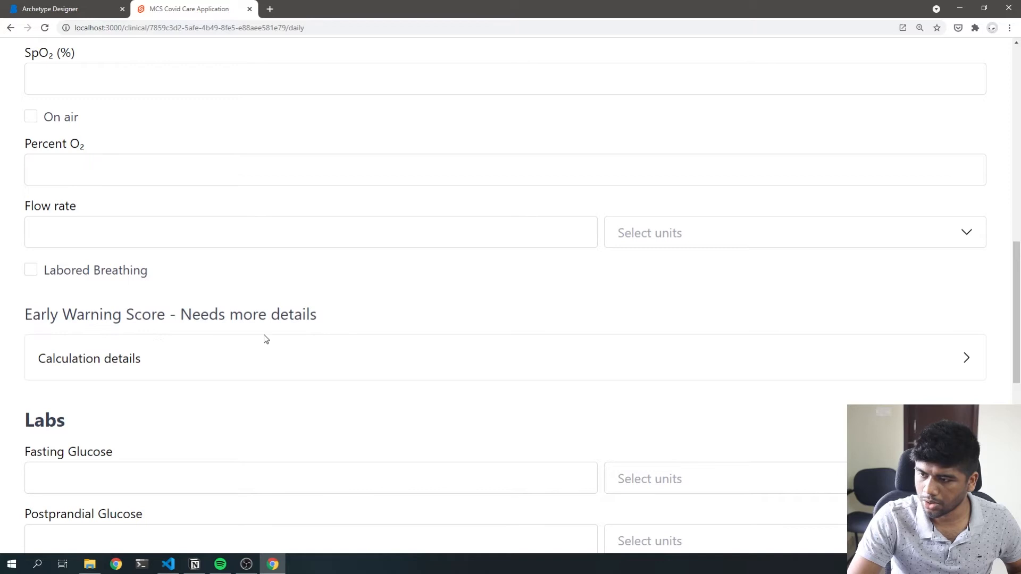
{"action": "left_click", "coordinate": [170, 361]}
In the vitals, set temperature, systolic blood pressure, diastolic blood pressure and pulse rate to 98 each.
{"action": "scroll", "coordinate": [153, 347], "scroll_direction": "up", "scroll_amount": 8}
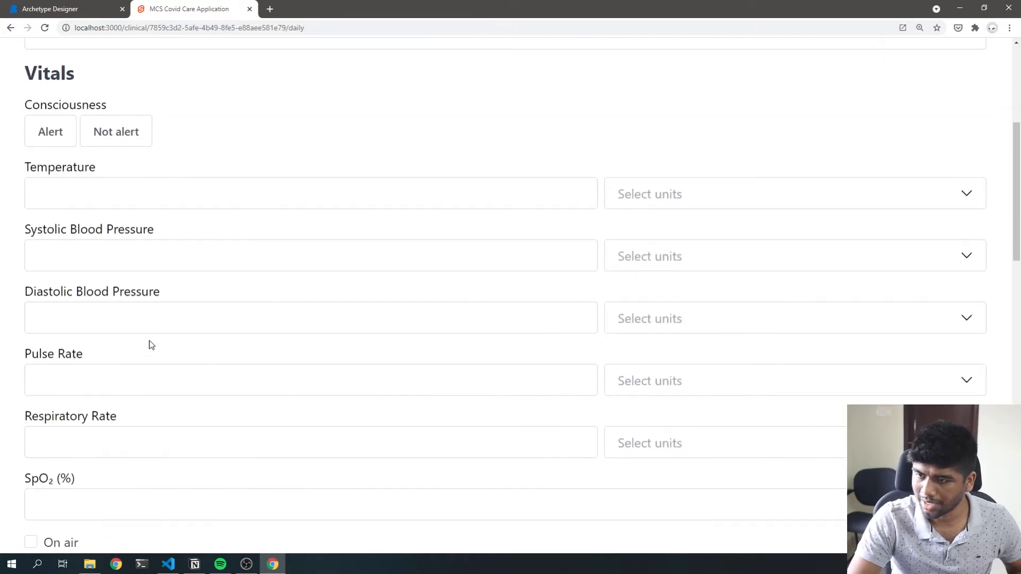
{"action": "left_click", "coordinate": [82, 195]}
{"action": "type", "text": "98"}
{"action": "left_click", "coordinate": [86, 246]}
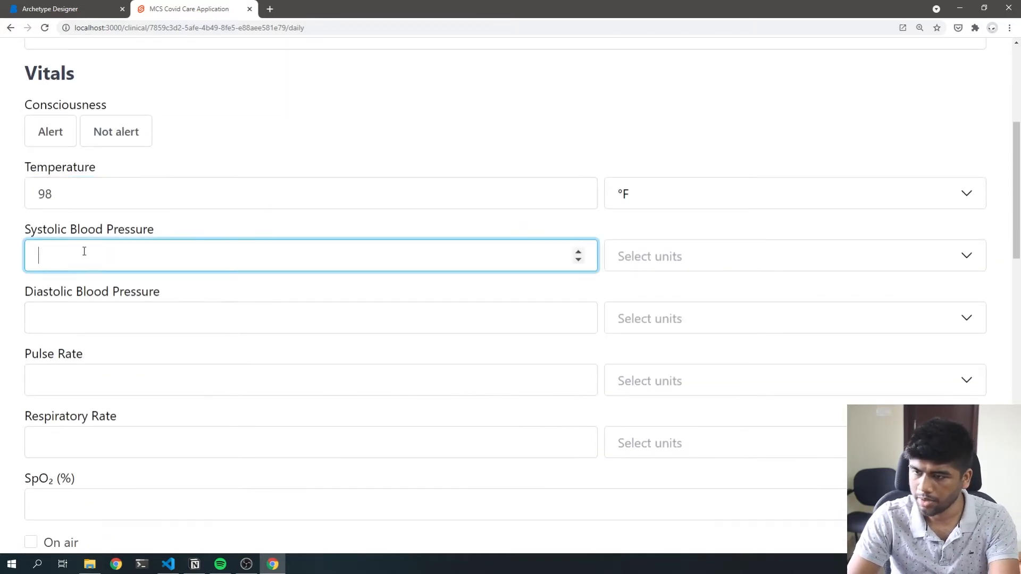
{"action": "type", "text": "98"}
{"action": "left_click", "coordinate": [85, 318]}
{"action": "type", "text": "98"}
{"action": "left_click", "coordinate": [79, 381]}
{"action": "type", "text": "98"}
Set the respiratory rate to 34 and the SpO₂ percentage to 87.
{"action": "left_click", "coordinate": [79, 435]}
{"action": "scroll", "coordinate": [82, 407], "scroll_direction": "down", "scroll_amount": 5}
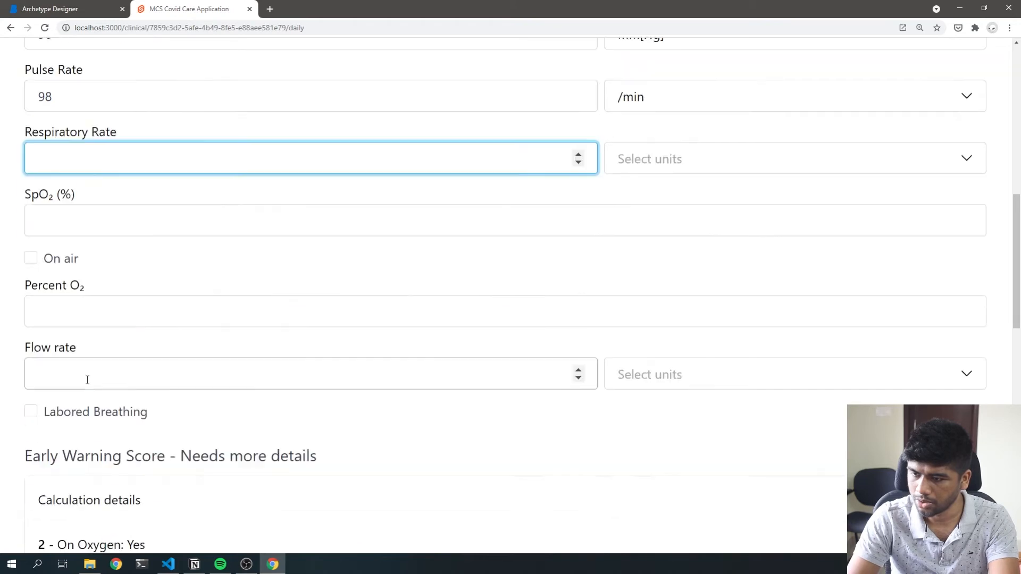
{"action": "type", "text": "34"}
{"action": "left_click", "coordinate": [80, 226]}
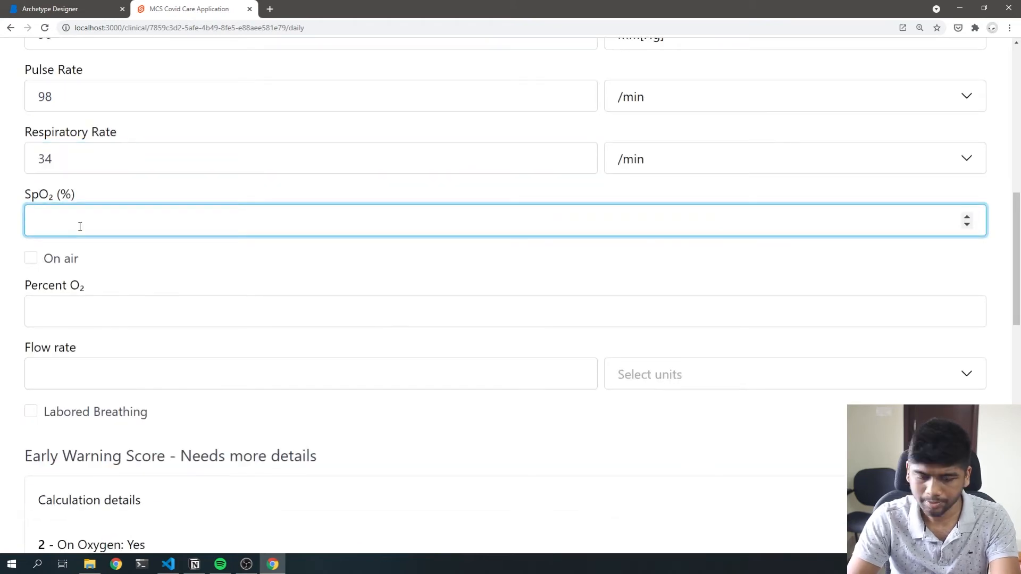
{"action": "type", "text": "87"}
Examine how the entered vitals are scored in the Early Warning Score calculation details.
{"action": "scroll", "coordinate": [91, 255], "scroll_direction": "down", "scroll_amount": 2}
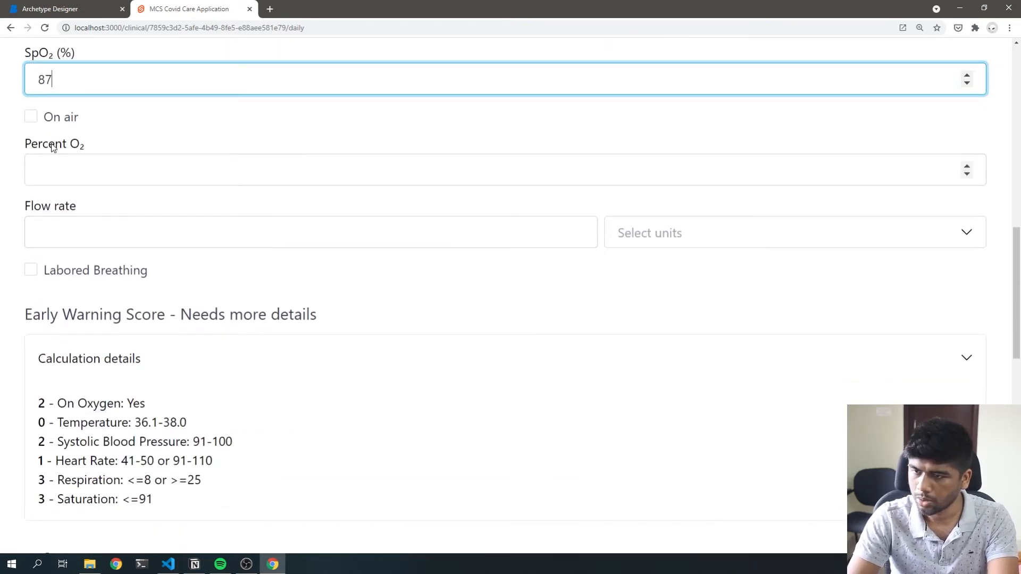
{"action": "scroll", "coordinate": [136, 255], "scroll_direction": "up", "scroll_amount": 10}
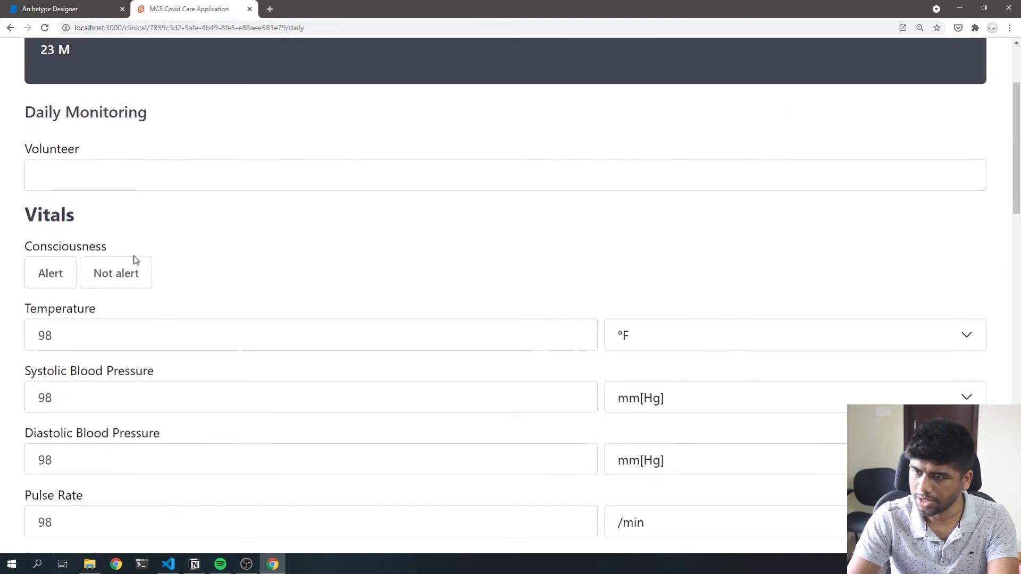
{"action": "scroll", "coordinate": [133, 260], "scroll_direction": "down", "scroll_amount": 14}
{"action": "scroll", "coordinate": [135, 255], "scroll_direction": "up", "scroll_amount": 3}
{"action": "scroll", "coordinate": [66, 273], "scroll_direction": "down", "scroll_amount": 2}
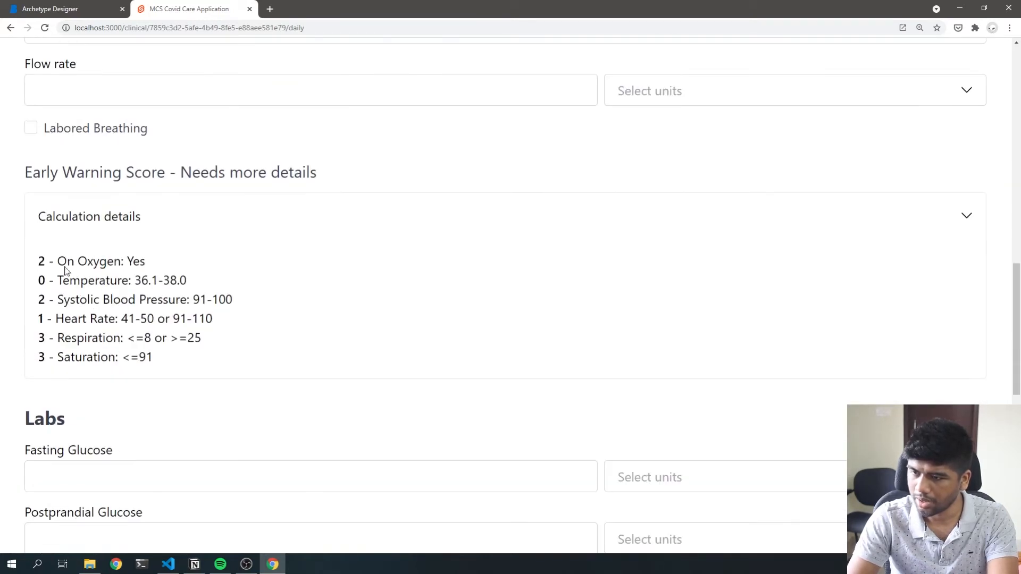
{"action": "left_click_drag", "start_coordinate": [59, 256], "coordinate": [212, 365]}
{"action": "left_click", "coordinate": [214, 366]}
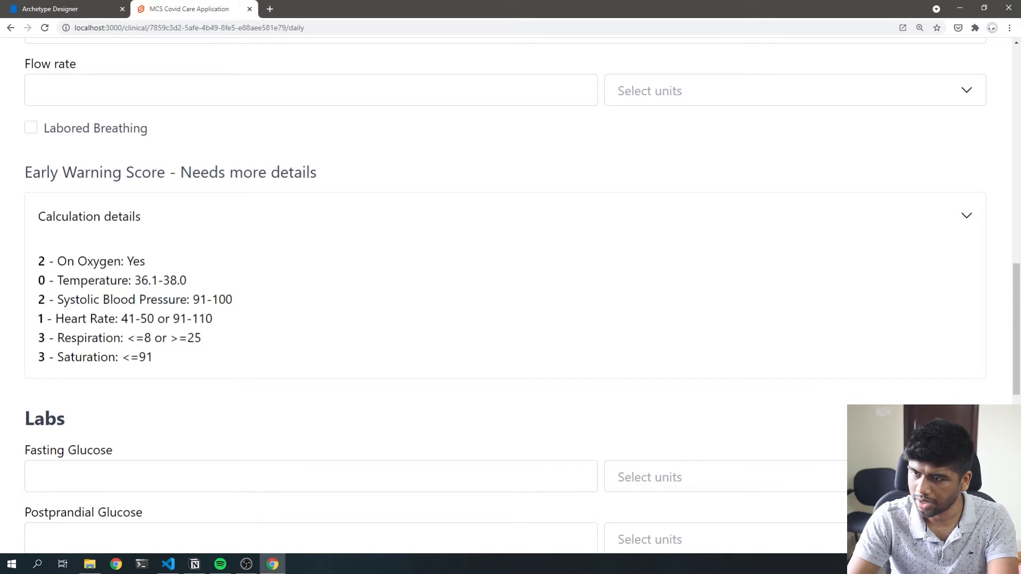
Mark the patient as On air and set Consciousness to Alert.
{"action": "scroll", "coordinate": [104, 258], "scroll_direction": "up", "scroll_amount": 1}
{"action": "scroll", "coordinate": [106, 250], "scroll_direction": "up", "scroll_amount": 3}
{"action": "left_click", "coordinate": [59, 262]}
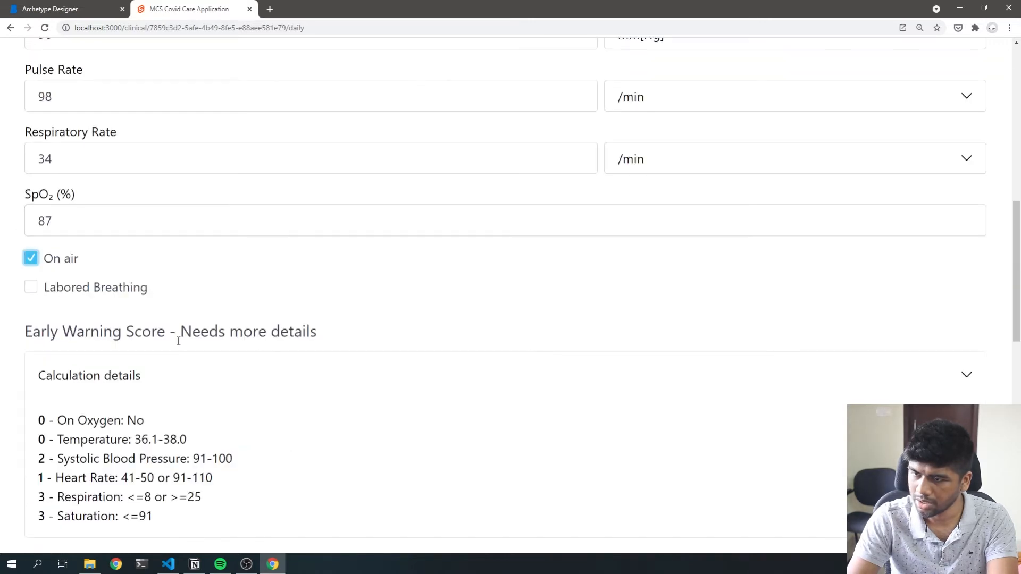
{"action": "scroll", "coordinate": [109, 301], "scroll_direction": "up", "scroll_amount": 6}
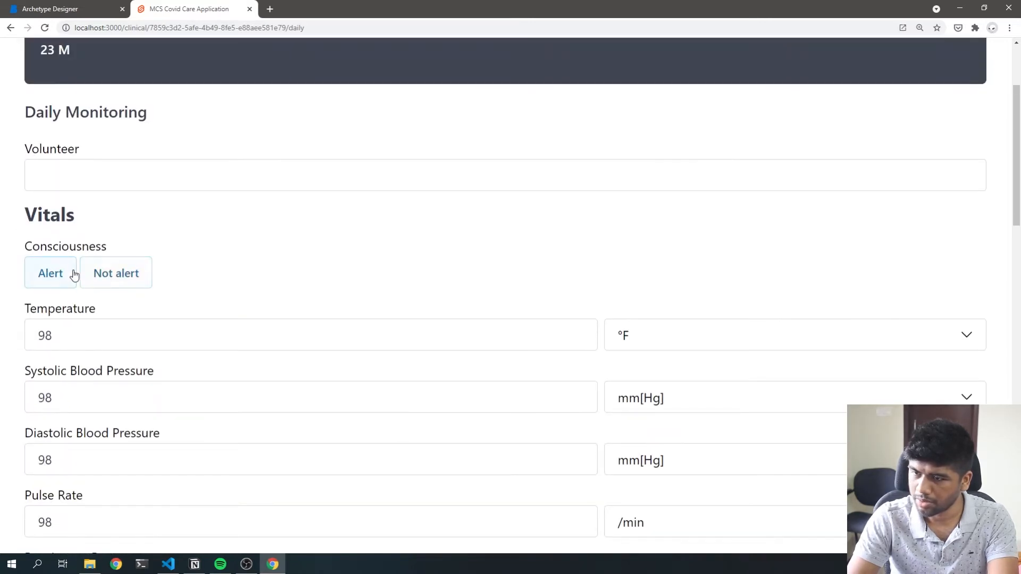
{"action": "left_click", "coordinate": [58, 275]}
{"action": "scroll", "coordinate": [180, 337], "scroll_direction": "down", "scroll_amount": 5}
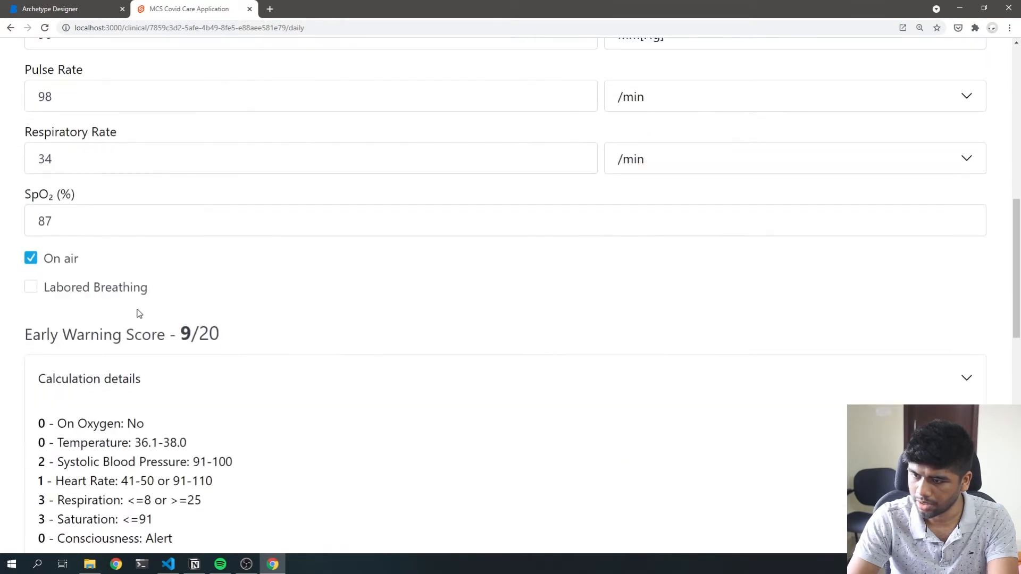
Review the Early Warning Score and its calculation details against the vitals entered in the form.
{"action": "scroll", "coordinate": [160, 306], "scroll_direction": "up", "scroll_amount": 4}
{"action": "scroll", "coordinate": [123, 366], "scroll_direction": "down", "scroll_amount": 10}
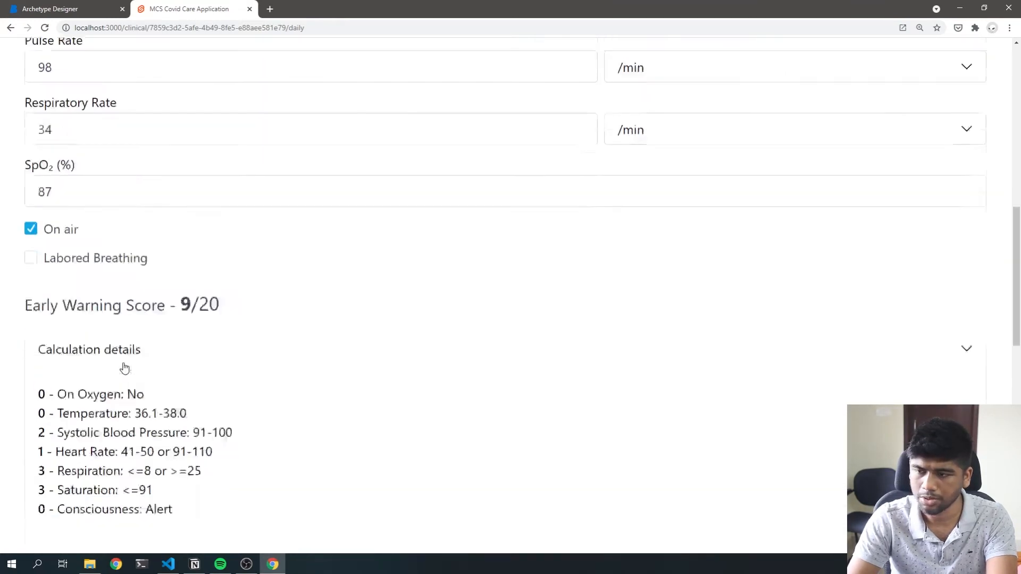
{"action": "scroll", "coordinate": [101, 194], "scroll_direction": "up", "scroll_amount": 3}
{"action": "left_click_drag", "start_coordinate": [27, 193], "coordinate": [220, 192]}
{"action": "left_click", "coordinate": [188, 193]}
{"action": "left_click", "coordinate": [208, 193]}
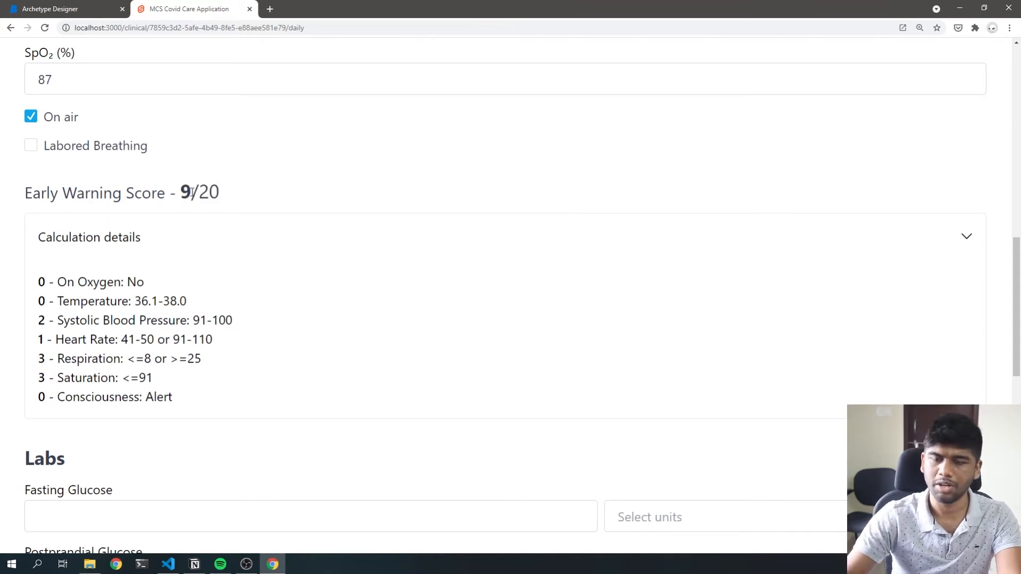
{"action": "scroll", "coordinate": [166, 190], "scroll_direction": "up", "scroll_amount": 10}
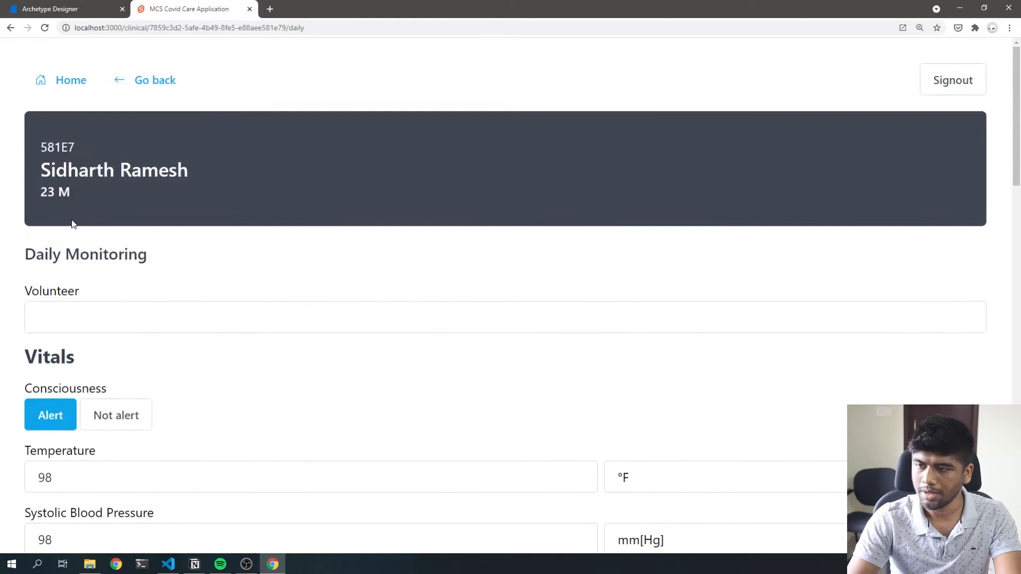
{"action": "scroll", "coordinate": [70, 221], "scroll_direction": "down", "scroll_amount": 10}
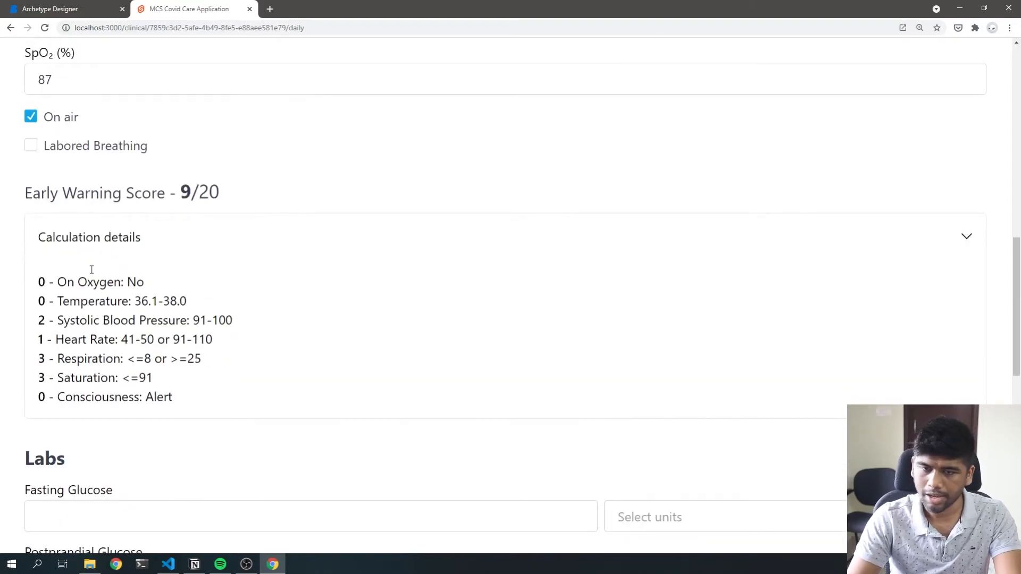
{"action": "scroll", "coordinate": [358, 234], "scroll_direction": "up", "scroll_amount": 8}
{"action": "scroll", "coordinate": [114, 139], "scroll_direction": "down", "scroll_amount": 5}
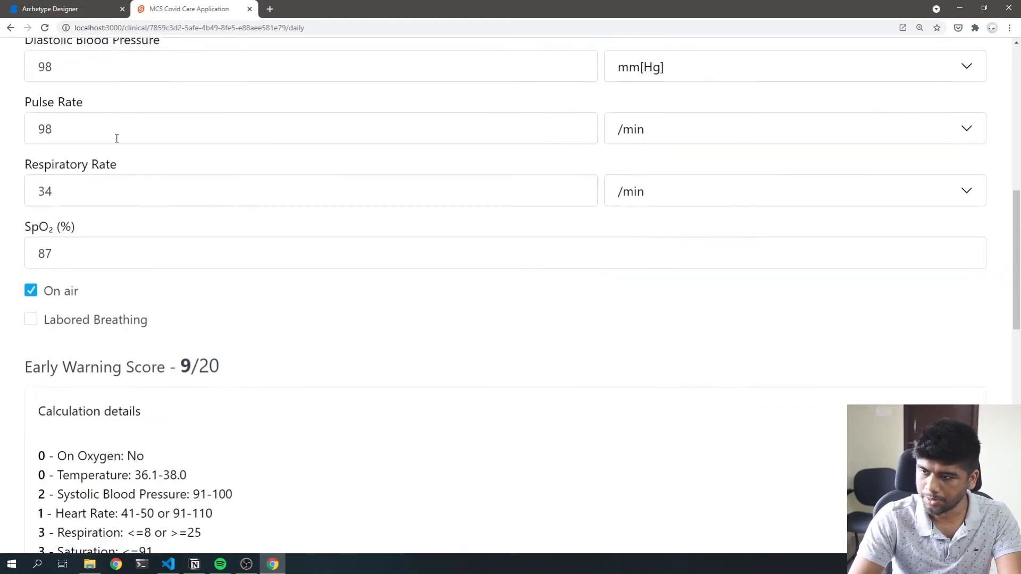
{"action": "scroll", "coordinate": [184, 321], "scroll_direction": "up", "scroll_amount": 5}
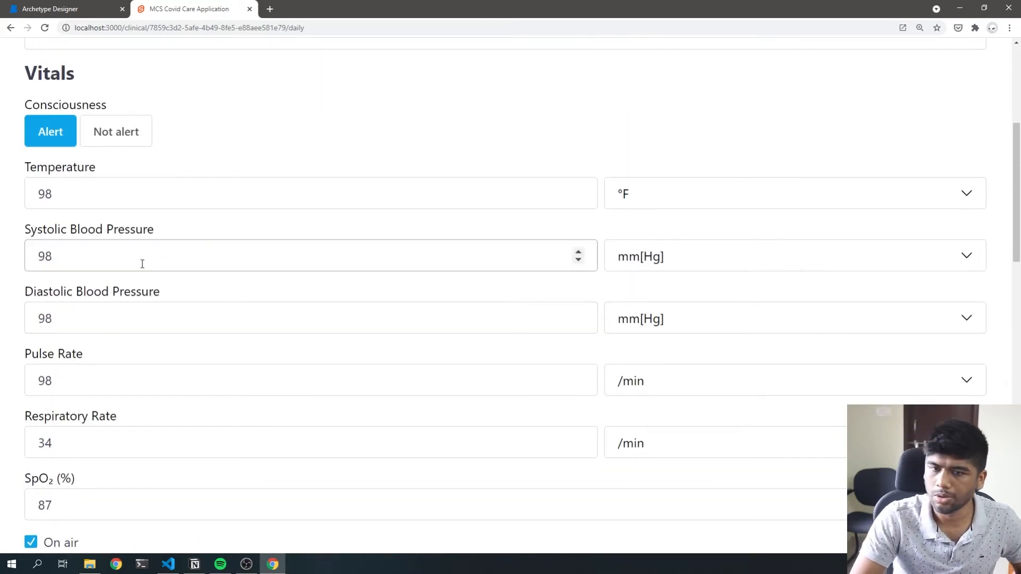
Switch to Archetype Designer, finish uploading all queued archetypes, and look through the tutorial repository's archetype list.
{"action": "key", "text": "ctrl+shift+Tab"}
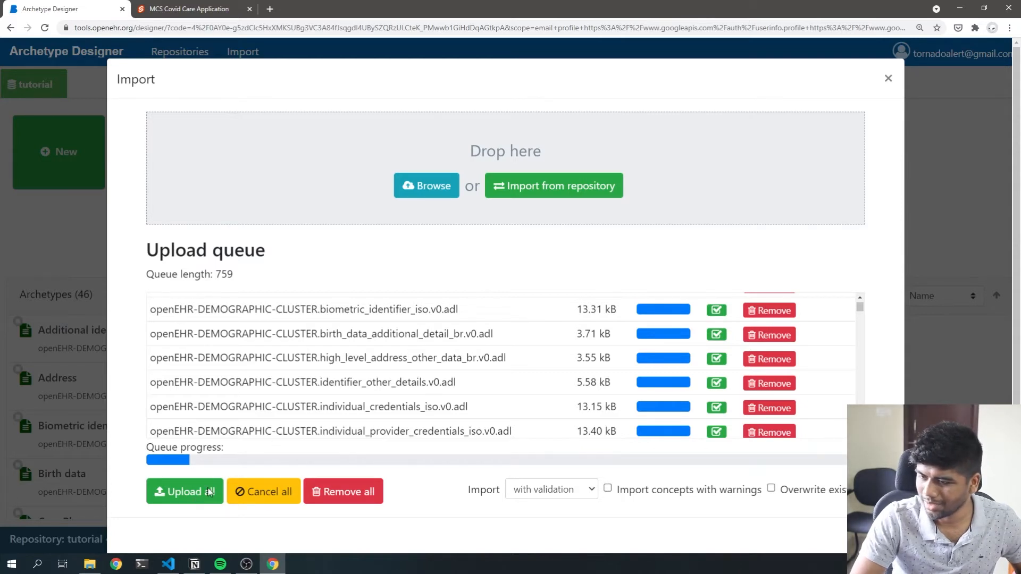
{"action": "left_click", "coordinate": [185, 492]}
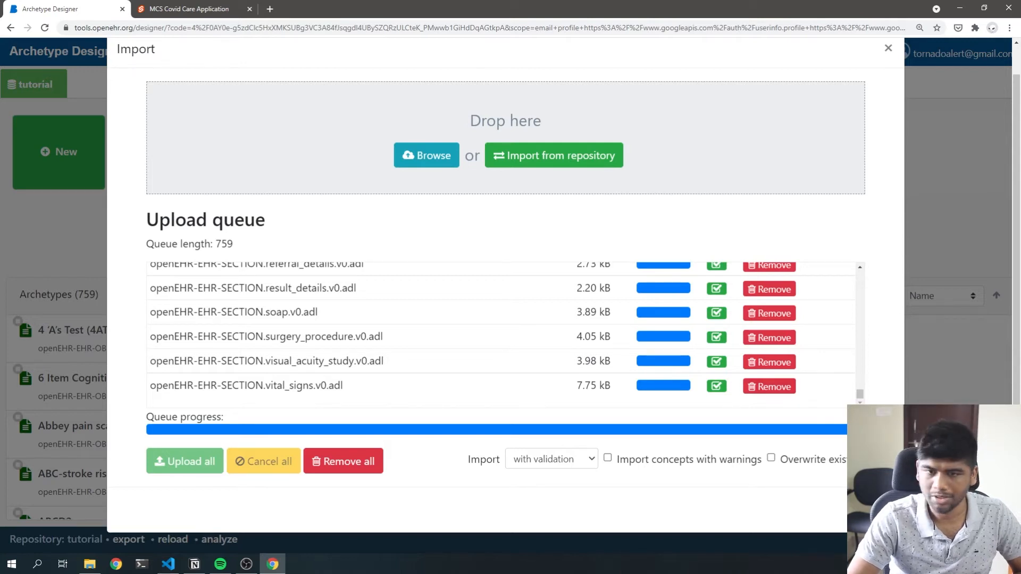
{"action": "left_click", "coordinate": [874, 510]}
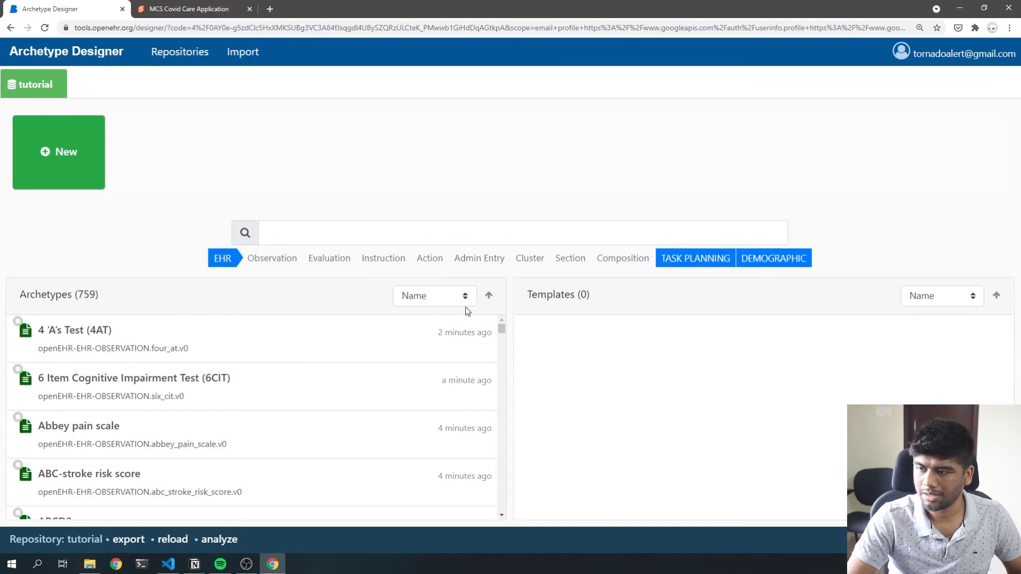
{"action": "scroll", "coordinate": [220, 364], "scroll_direction": "down", "scroll_amount": 20}
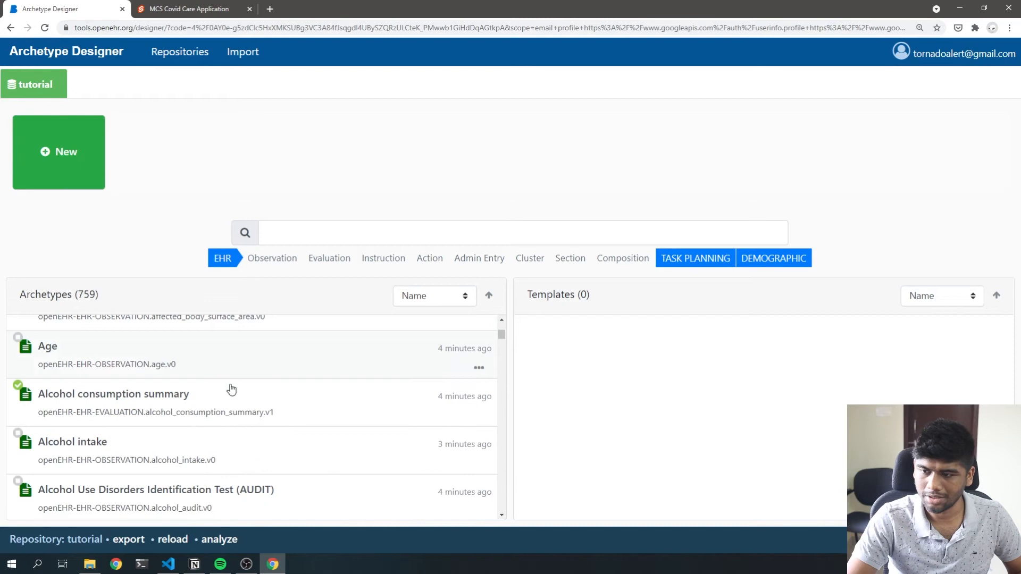
{"action": "scroll", "coordinate": [240, 412], "scroll_direction": "down", "scroll_amount": 15}
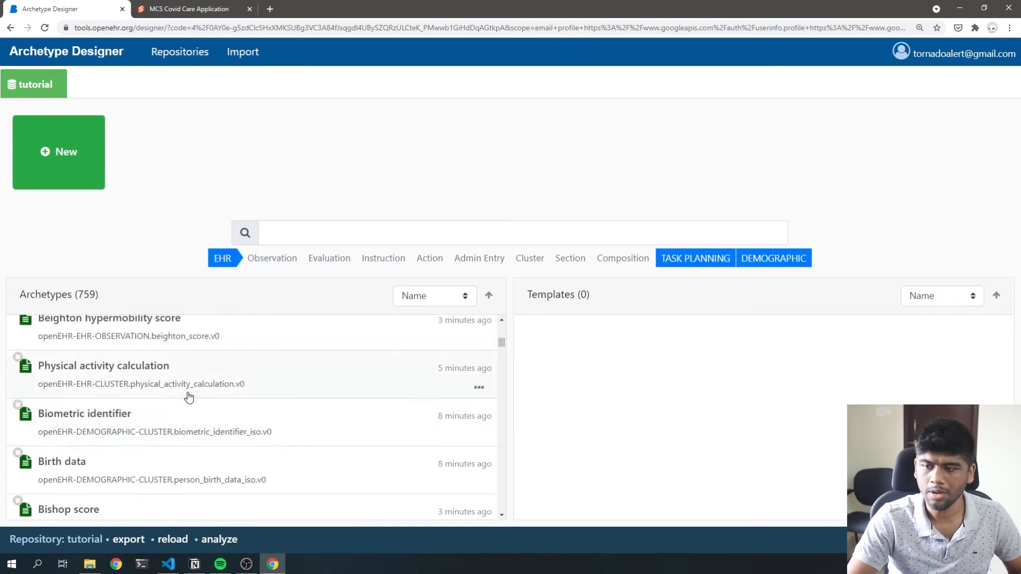
{"action": "scroll", "coordinate": [189, 397], "scroll_direction": "up", "scroll_amount": 20}
{"action": "scroll", "coordinate": [191, 394], "scroll_direction": "up", "scroll_amount": 5}
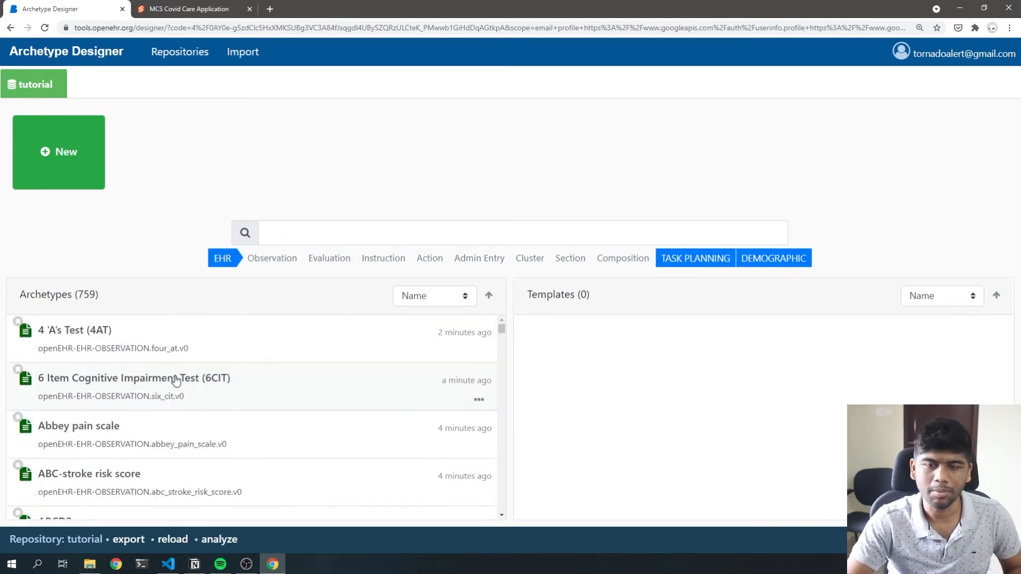
Create a COMPOSITION template with the id Vitals.v0 from root archetype openEHR-EHR-COMPOSITION.encounter.v1 and select its content node.
{"action": "left_click", "coordinate": [38, 173]}
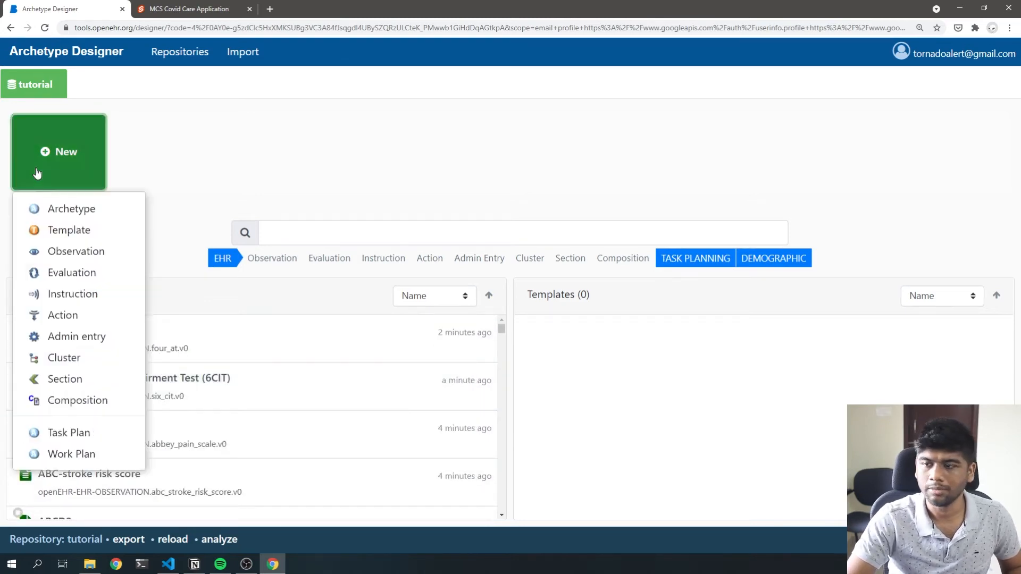
{"action": "left_click", "coordinate": [67, 234]}
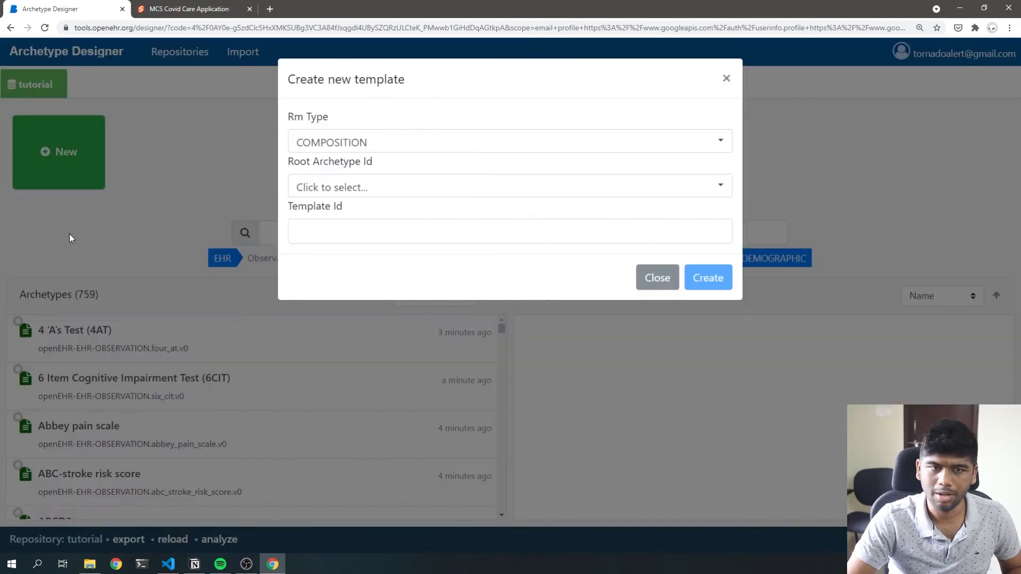
{"action": "left_click", "coordinate": [356, 190]}
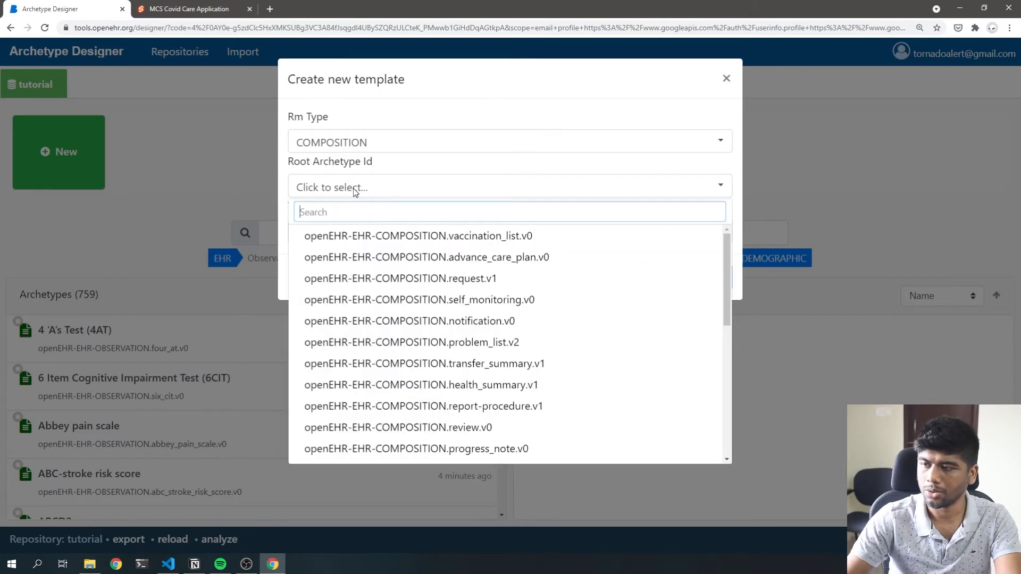
{"action": "scroll", "coordinate": [526, 340], "scroll_direction": "down", "scroll_amount": 3}
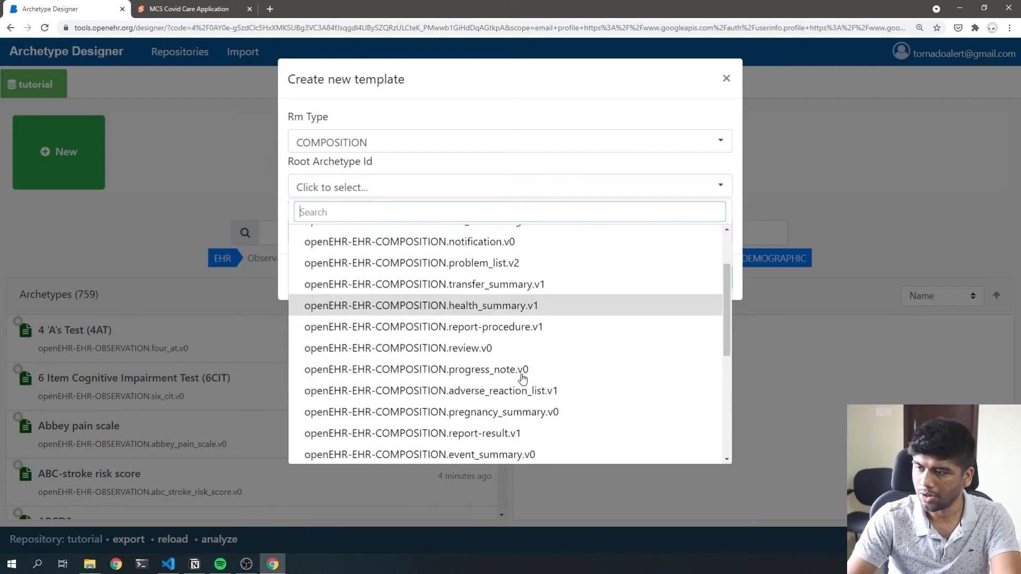
{"action": "scroll", "coordinate": [512, 354], "scroll_direction": "up", "scroll_amount": 3}
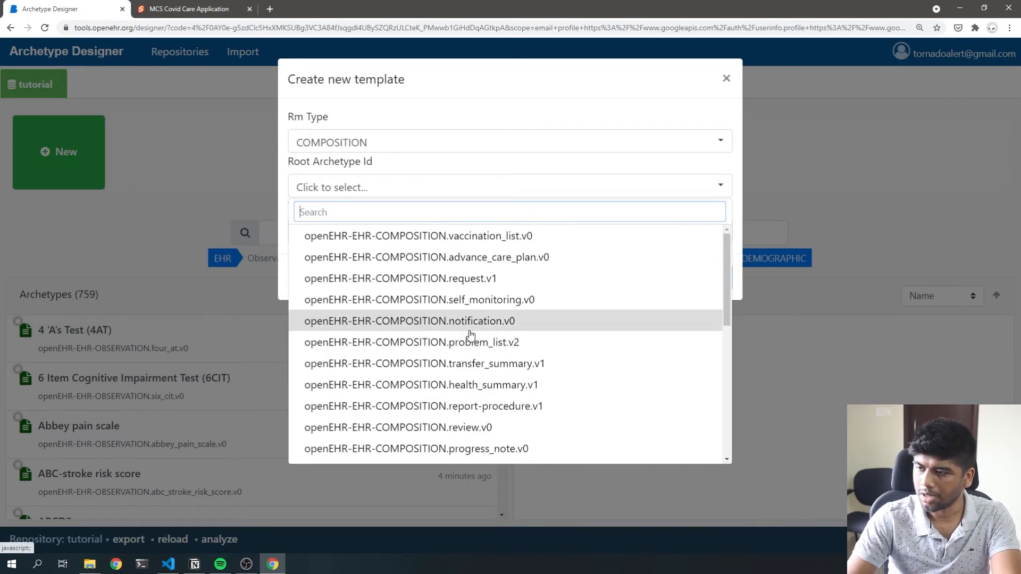
{"action": "type", "text": "encoun"}
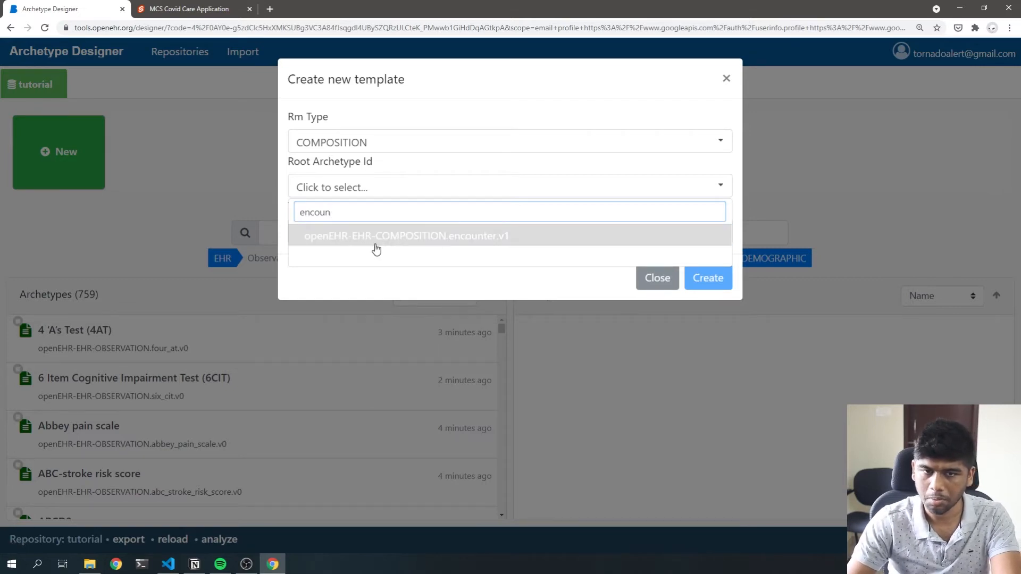
{"action": "left_click", "coordinate": [448, 246]}
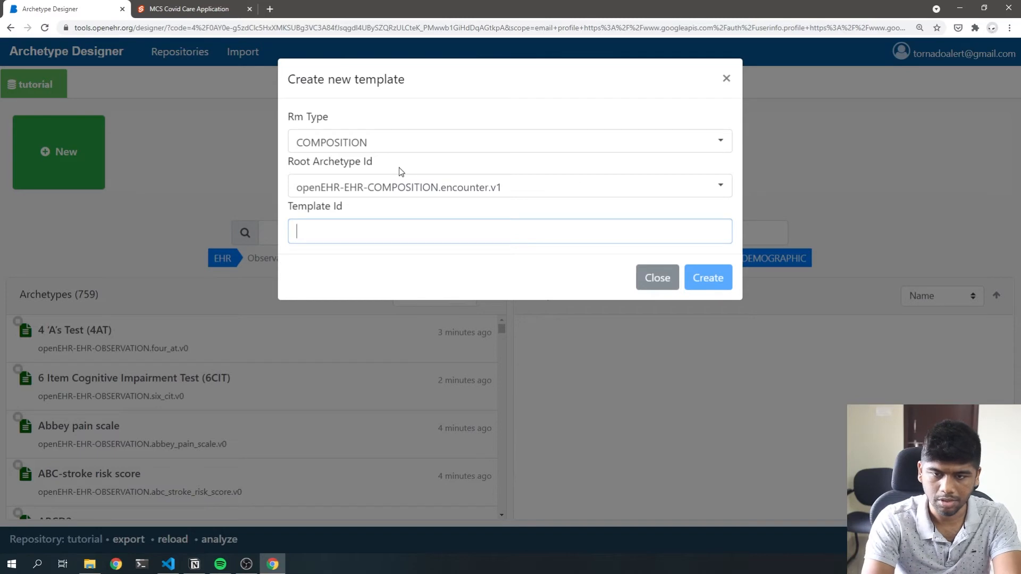
{"action": "type", "text": "Vitals.v0"}
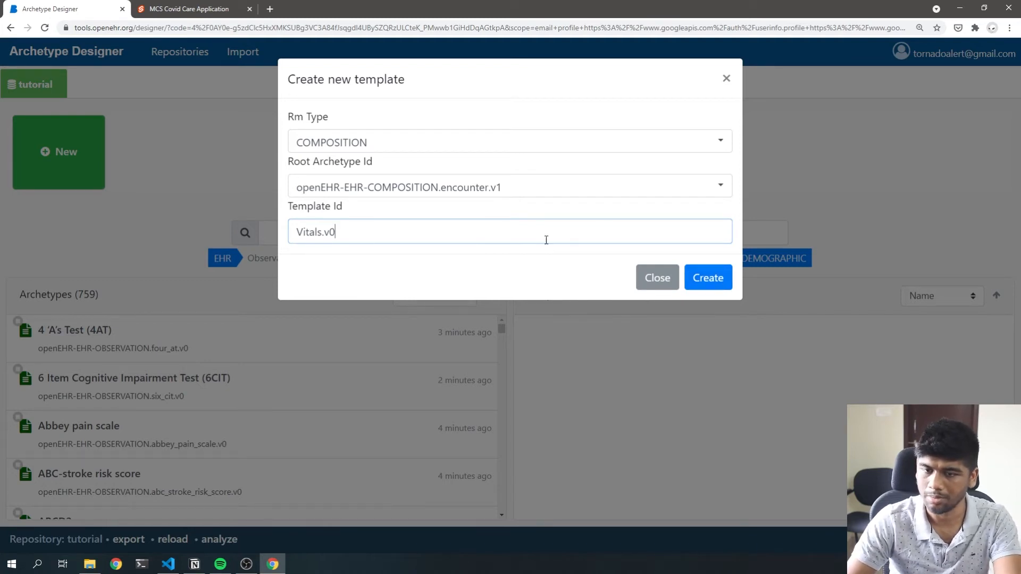
{"action": "left_click", "coordinate": [726, 282]}
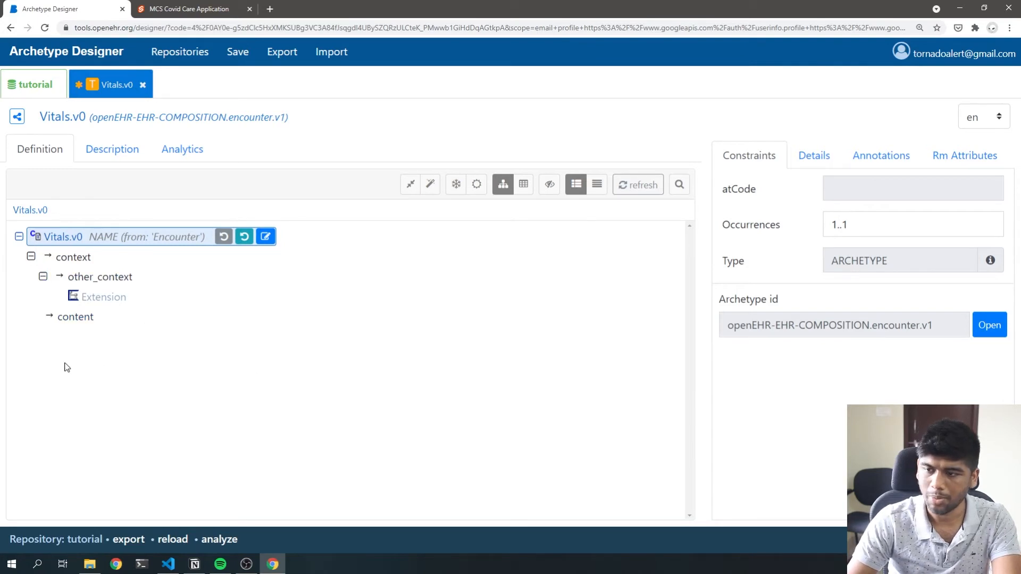
{"action": "left_click", "coordinate": [78, 328]}
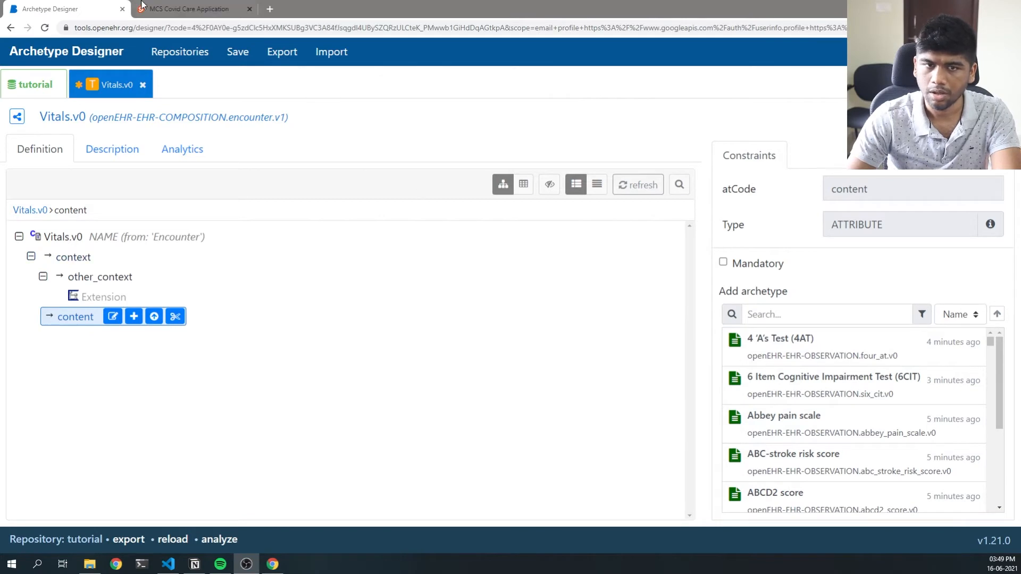
Switch to the MCS Covid Care Application and review the fields in the Vitals section of the Daily Monitoring form.
{"action": "left_click", "coordinate": [186, 5]}
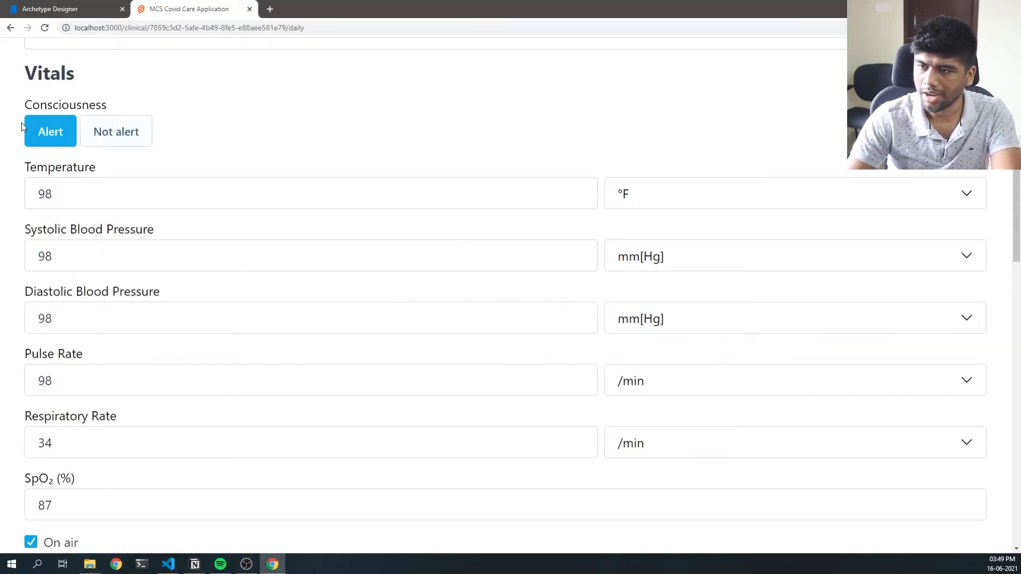
{"action": "scroll", "coordinate": [118, 186], "scroll_direction": "down", "scroll_amount": 12}
{"action": "scroll", "coordinate": [144, 269], "scroll_direction": "up", "scroll_amount": 12}
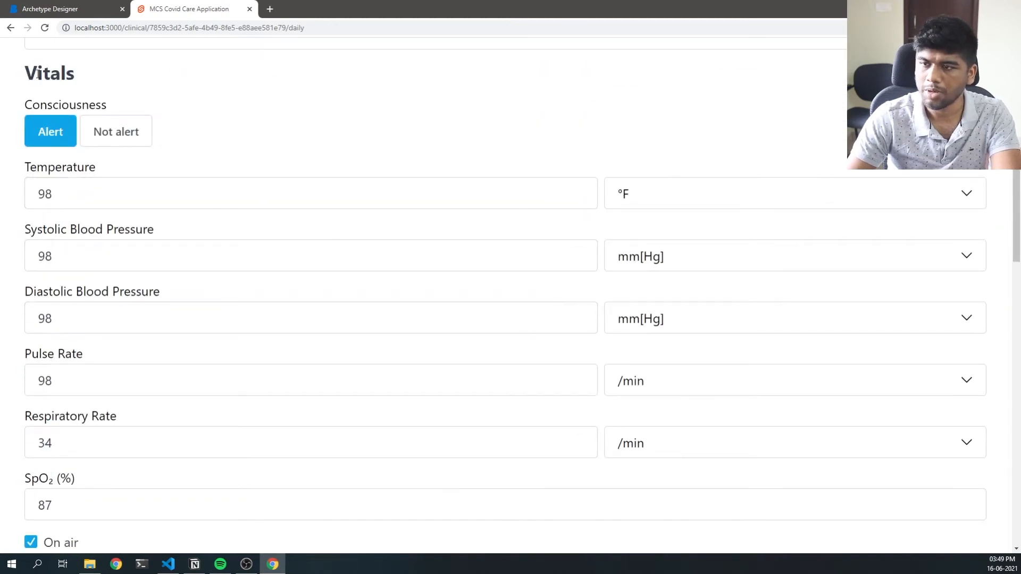
{"action": "scroll", "coordinate": [13, 253], "scroll_direction": "up", "scroll_amount": 5}
{"action": "scroll", "coordinate": [105, 287], "scroll_direction": "down", "scroll_amount": 2}
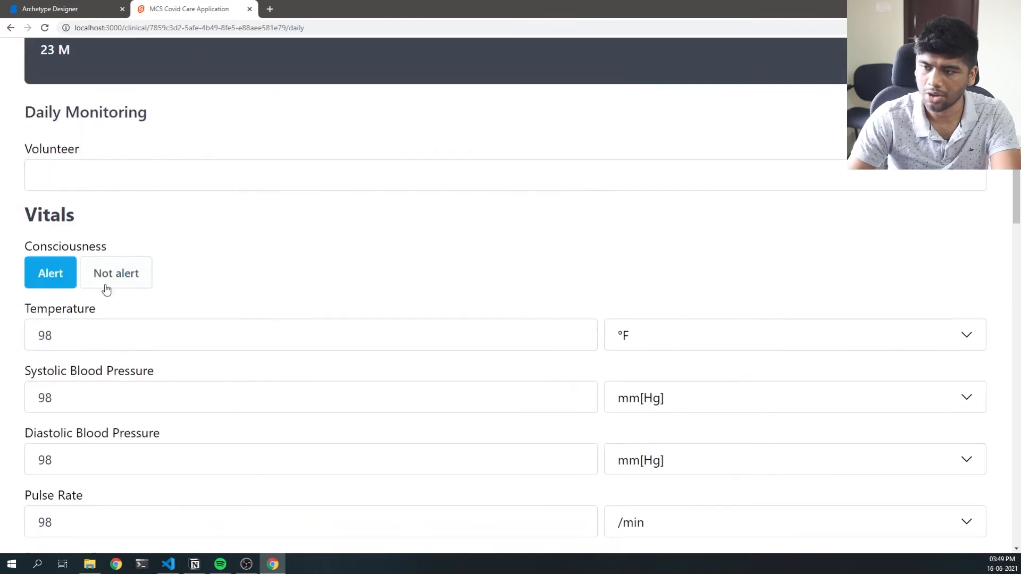
{"action": "scroll", "coordinate": [179, 341], "scroll_direction": "down", "scroll_amount": 3}
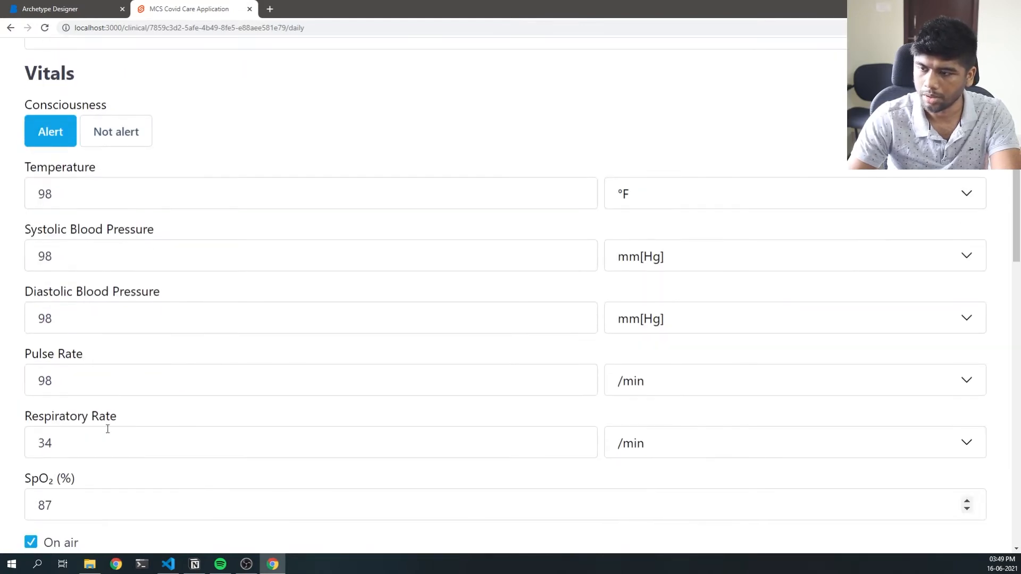
Switch to Archetype Designer and add the Ad hoc heading archetype (openEHR-EHR-SECTION.adhoc.v1) to the template's content node.
{"action": "left_click", "coordinate": [45, 11]}
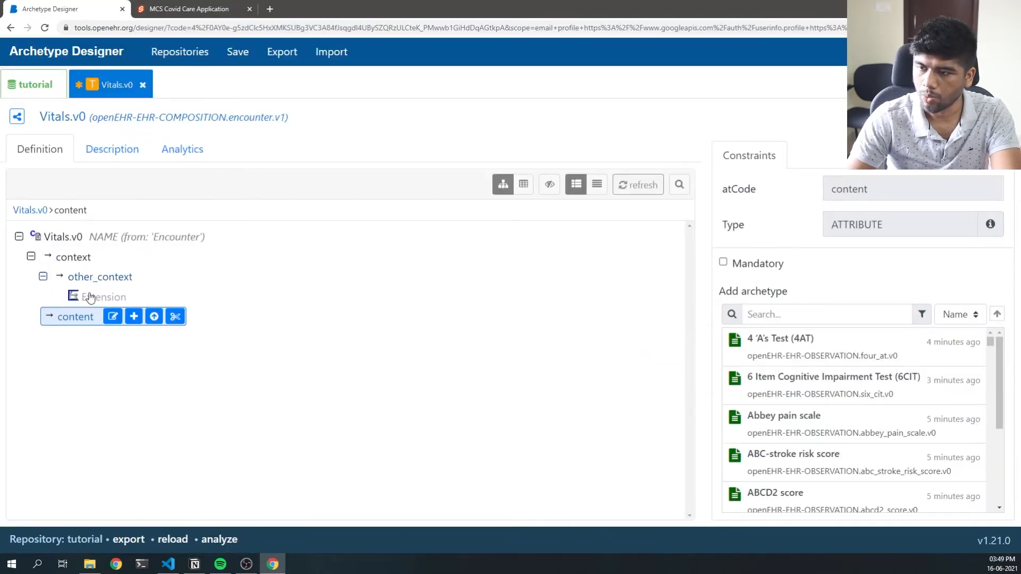
{"action": "left_click", "coordinate": [773, 314]}
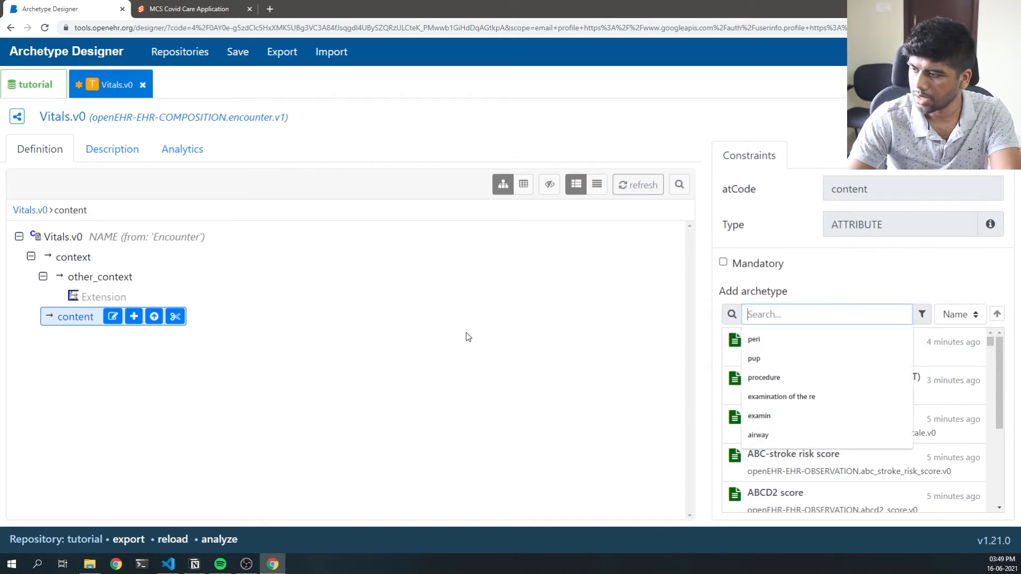
{"action": "type", "text": "Ad"}
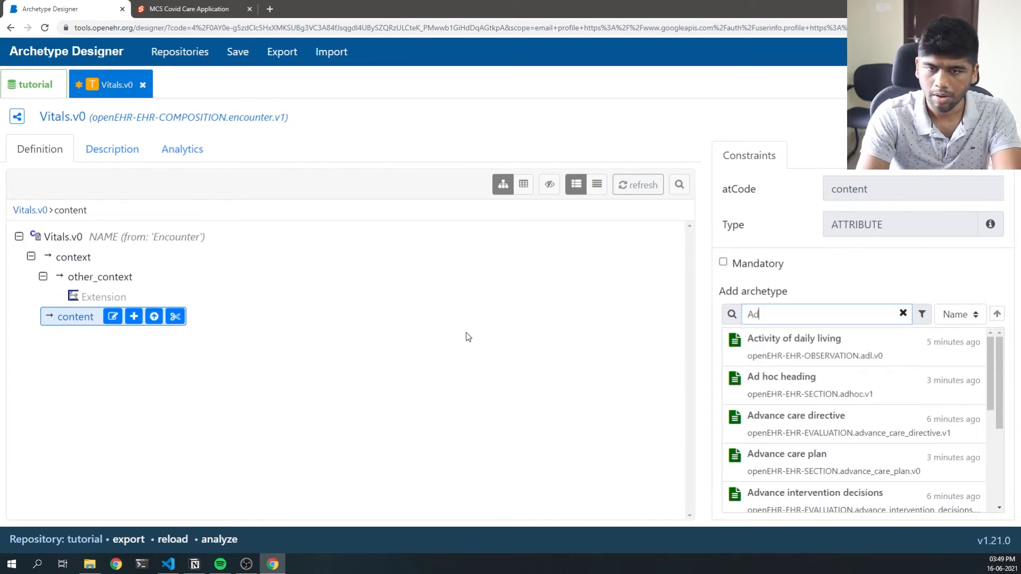
{"action": "type", "text": "ho"}
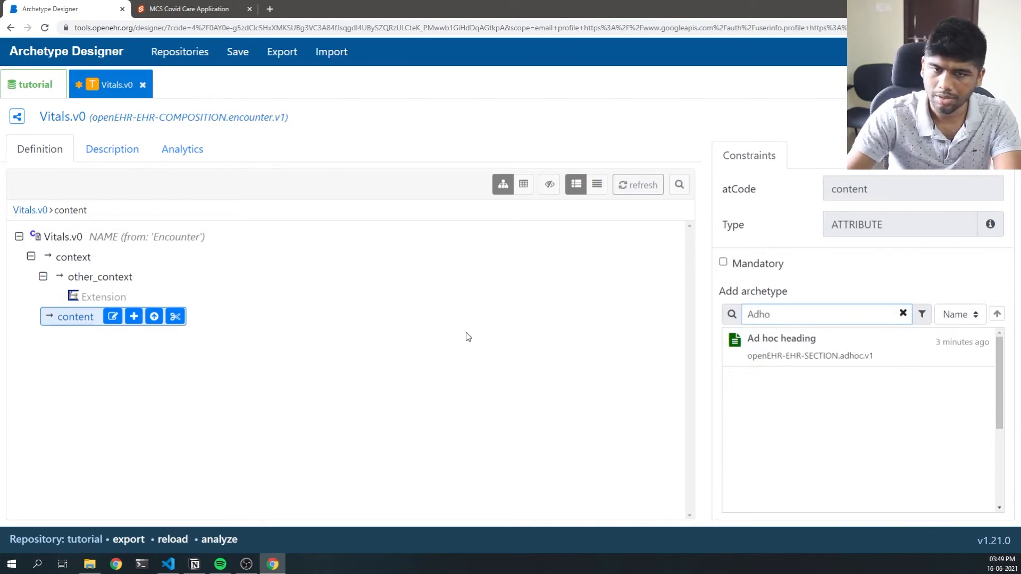
{"action": "left_click", "coordinate": [806, 349]}
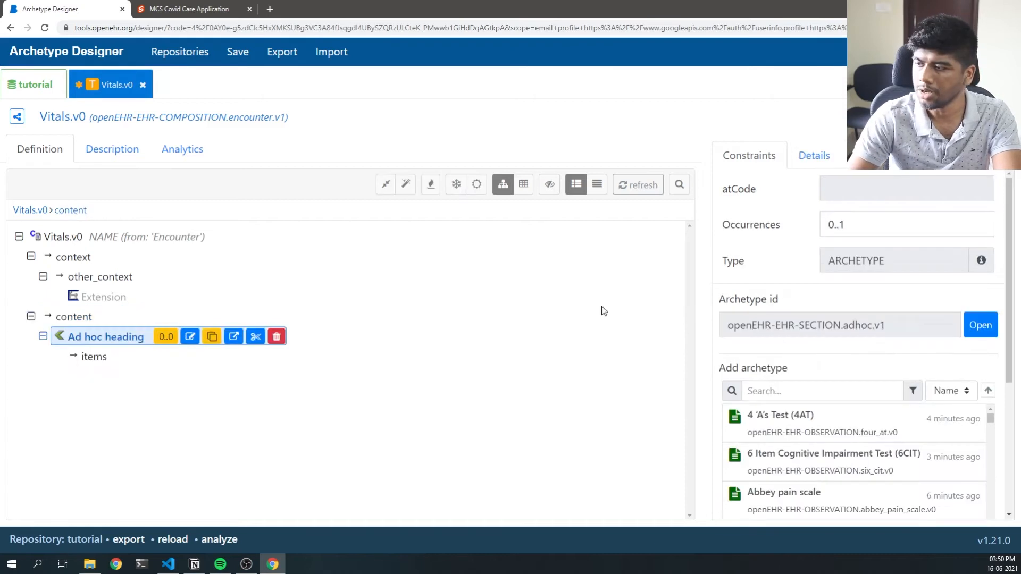
Rename the Ad hoc heading section under content as Vitals.
{"action": "double_click", "coordinate": [85, 338]}
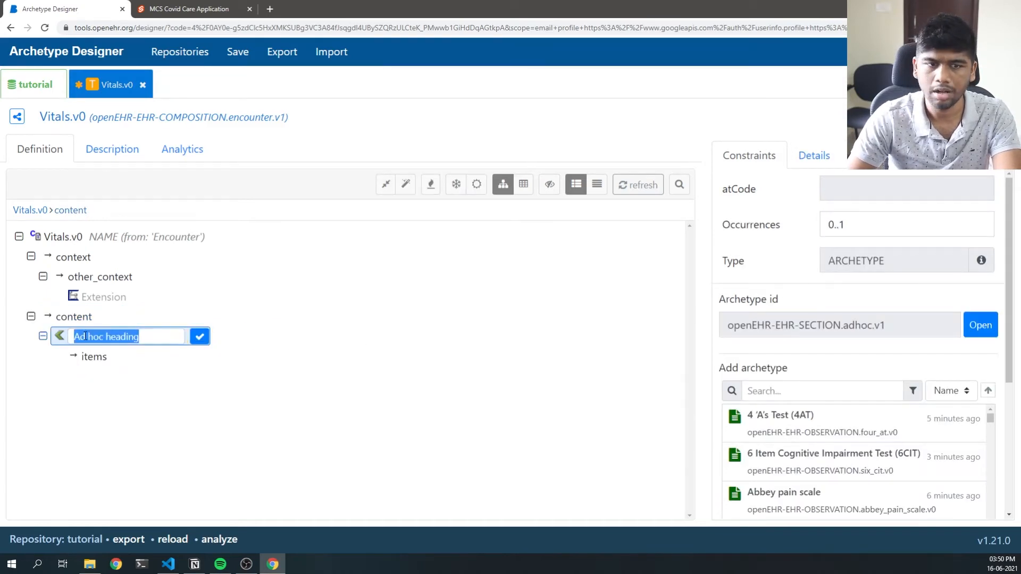
{"action": "type", "text": "Vita"}
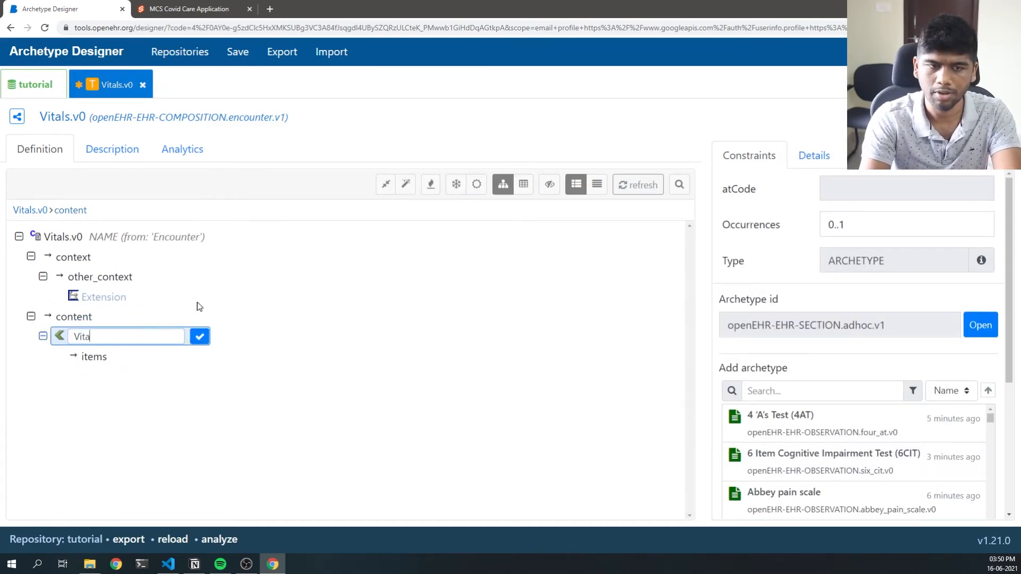
{"action": "type", "text": "ls"}
{"action": "key", "text": "Return"}
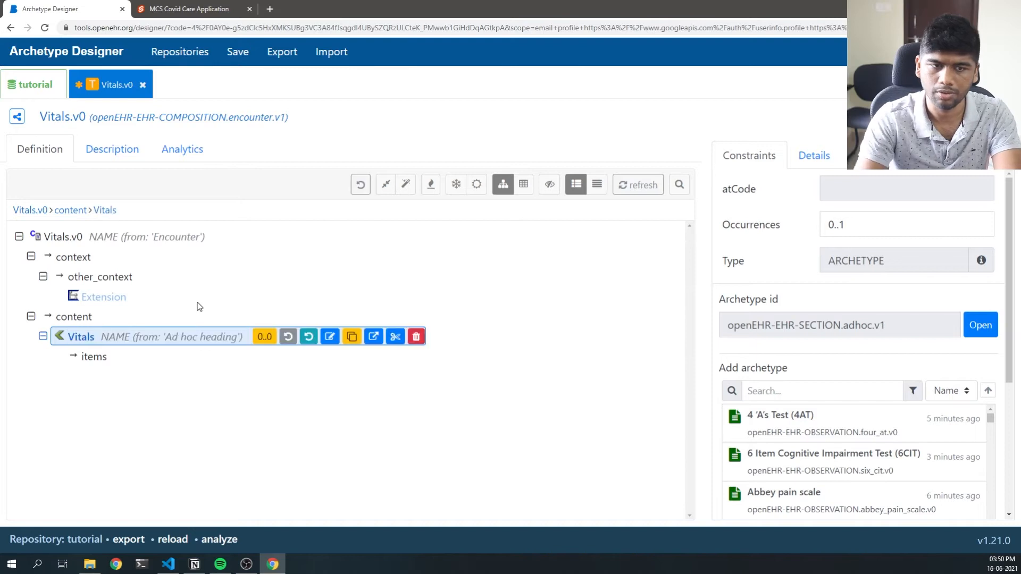
Switch to the MCS Covid Care Application and review how the form is divided into Vitals, Labs and Management sections.
{"action": "left_click", "coordinate": [185, 10]}
{"action": "scroll", "coordinate": [75, 159], "scroll_direction": "down", "scroll_amount": 15}
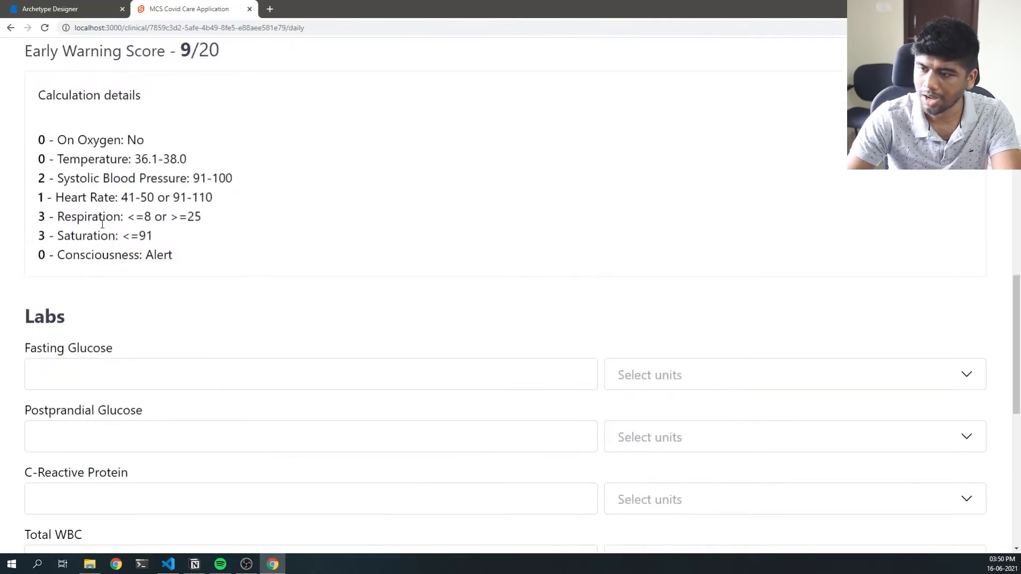
{"action": "scroll", "coordinate": [108, 231], "scroll_direction": "down", "scroll_amount": 6}
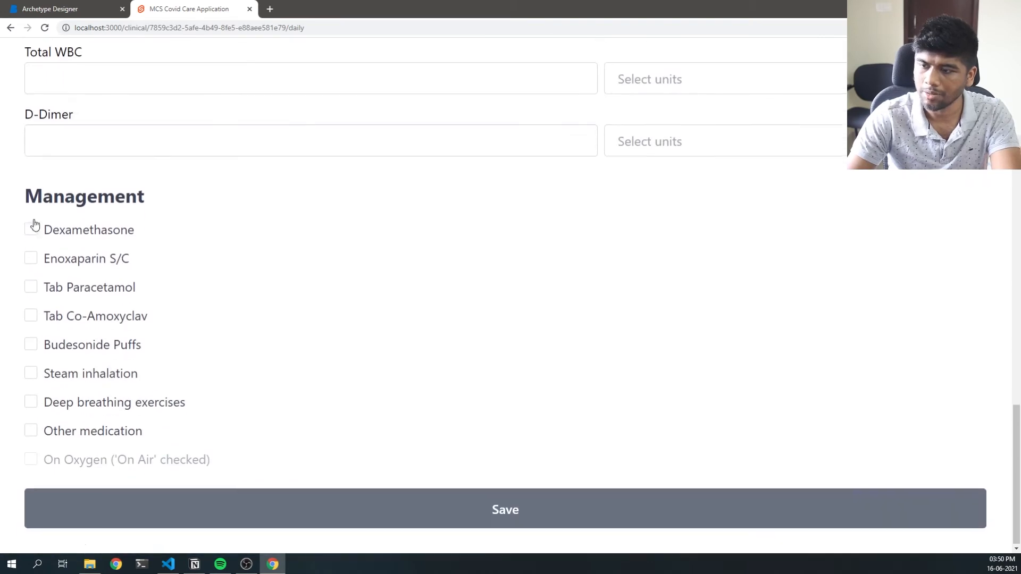
{"action": "scroll", "coordinate": [149, 255], "scroll_direction": "up", "scroll_amount": 20}
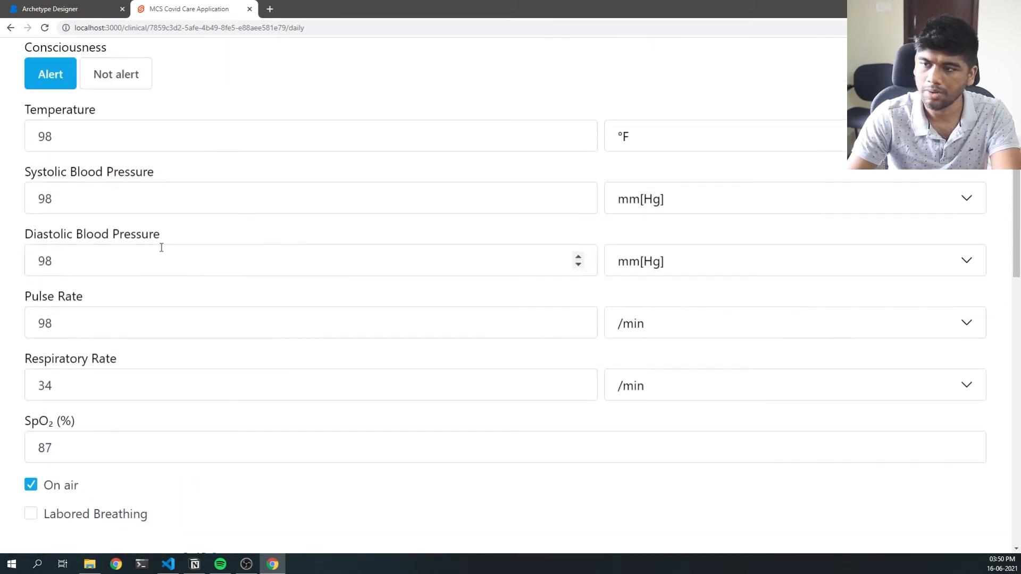
Switch to Archetype Designer, select the items node under Vitals, and move the Covid care form into its own smaller window.
{"action": "left_click", "coordinate": [87, 5]}
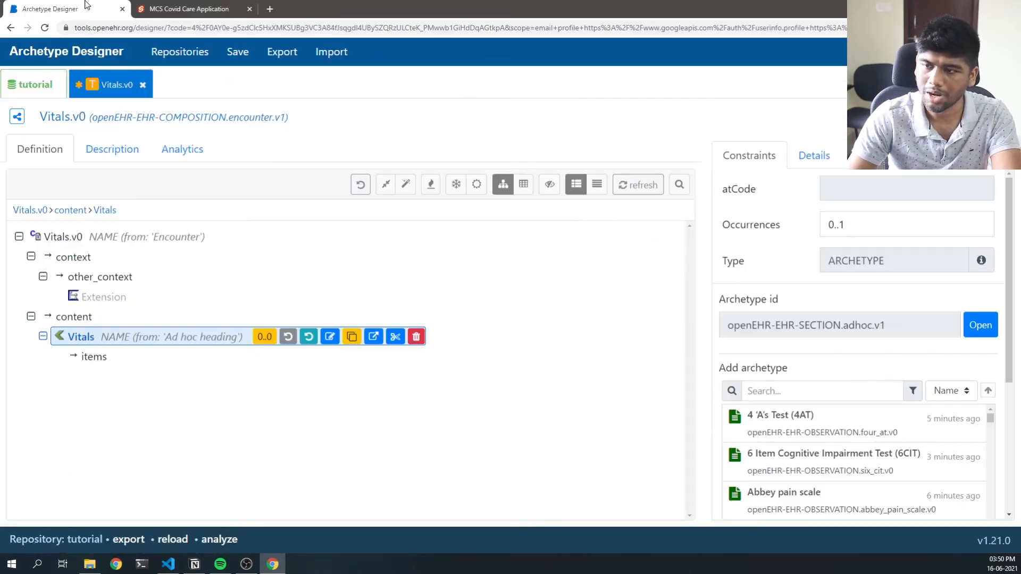
{"action": "left_click", "coordinate": [100, 359]}
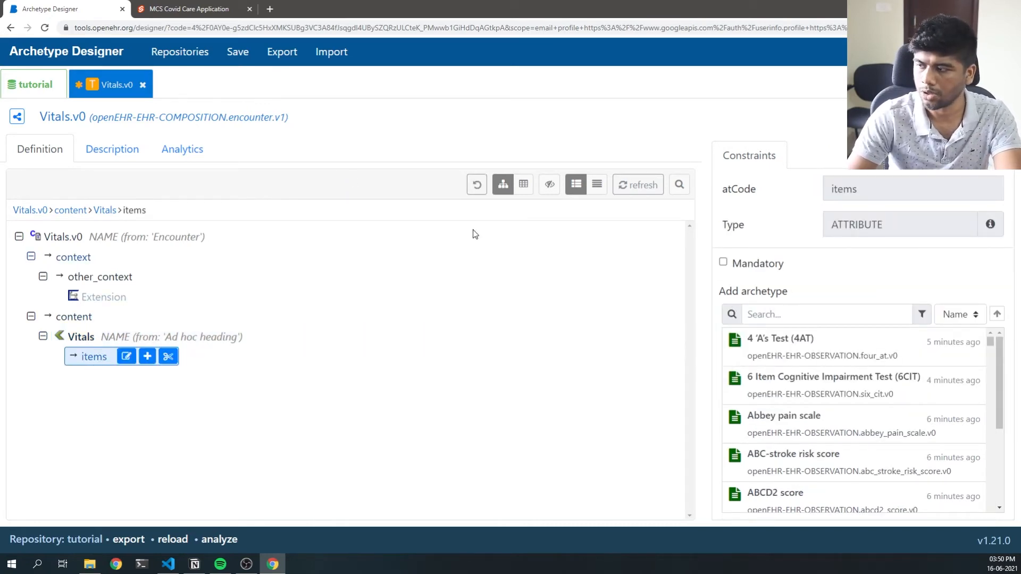
{"action": "left_click_drag", "start_coordinate": [193, 4], "coordinate": [201, 35]}
{"action": "left_click_drag", "start_coordinate": [138, 183], "coordinate": [380, 183]}
{"action": "left_click_drag", "start_coordinate": [590, 35], "coordinate": [671, 49]}
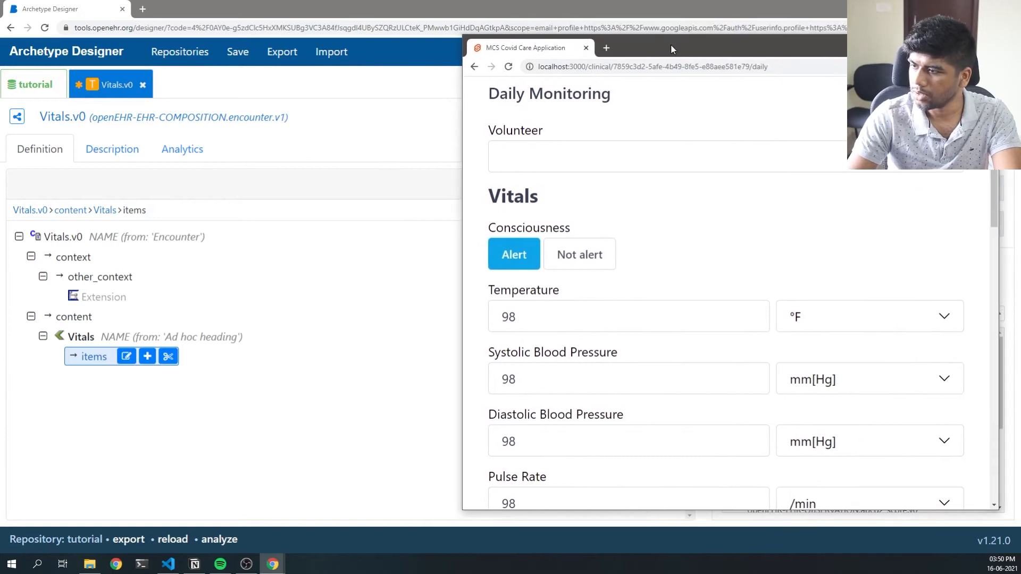
{"action": "left_click_drag", "start_coordinate": [747, 49], "coordinate": [582, 49]}
{"action": "left_click", "coordinate": [439, 5]}
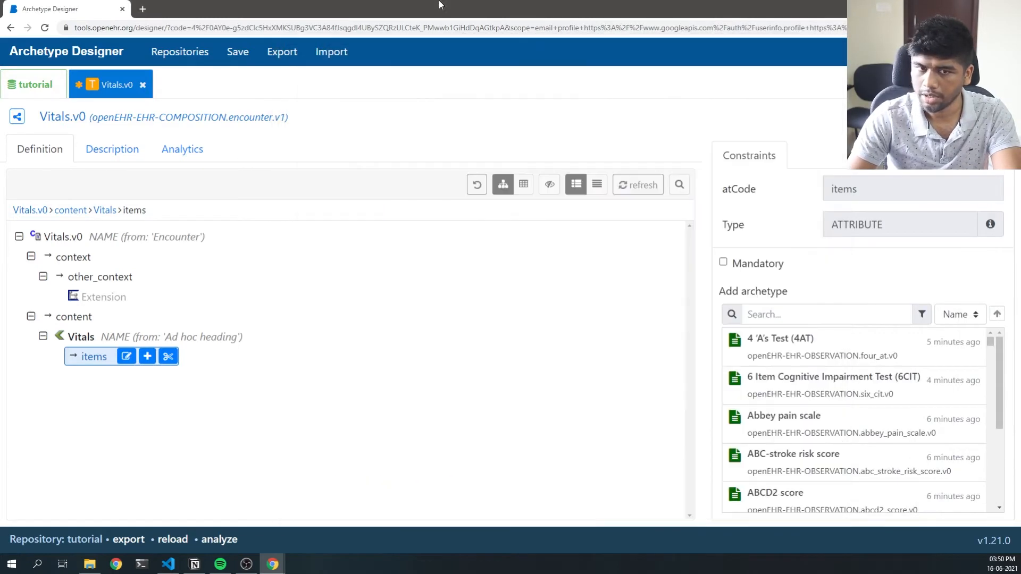
Search the archetypes for "temp" and add Body temperature to the items of the Vitals section.
{"action": "left_click", "coordinate": [789, 311]}
{"action": "type", "text": "temp"}
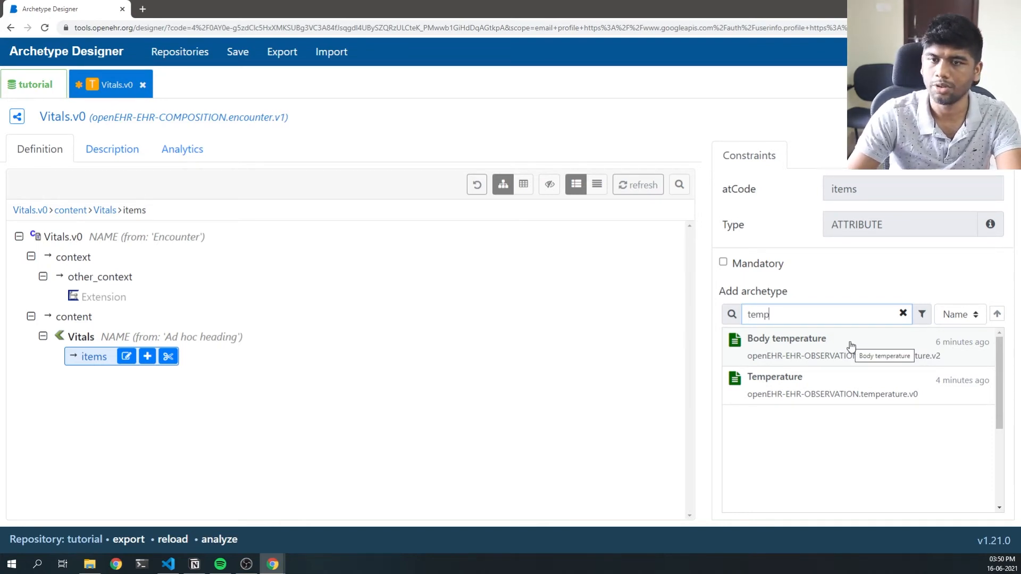
{"action": "left_click_drag", "start_coordinate": [787, 347], "coordinate": [205, 337]}
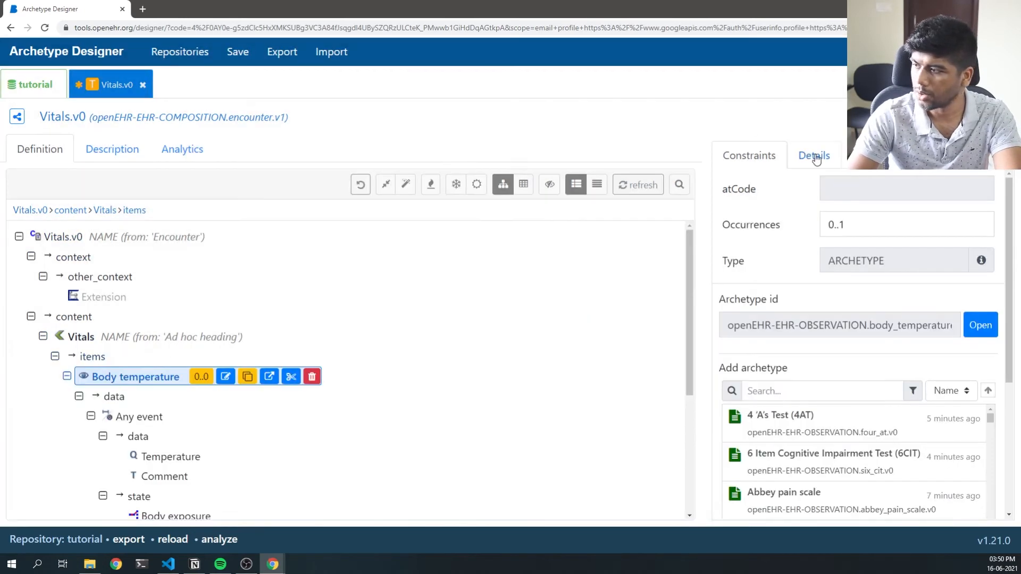
Read the Body temperature archetype's description and look through its data, state and protocol elements.
{"action": "left_click", "coordinate": [814, 156]}
{"action": "scroll", "coordinate": [729, 319], "scroll_direction": "down", "scroll_amount": 2}
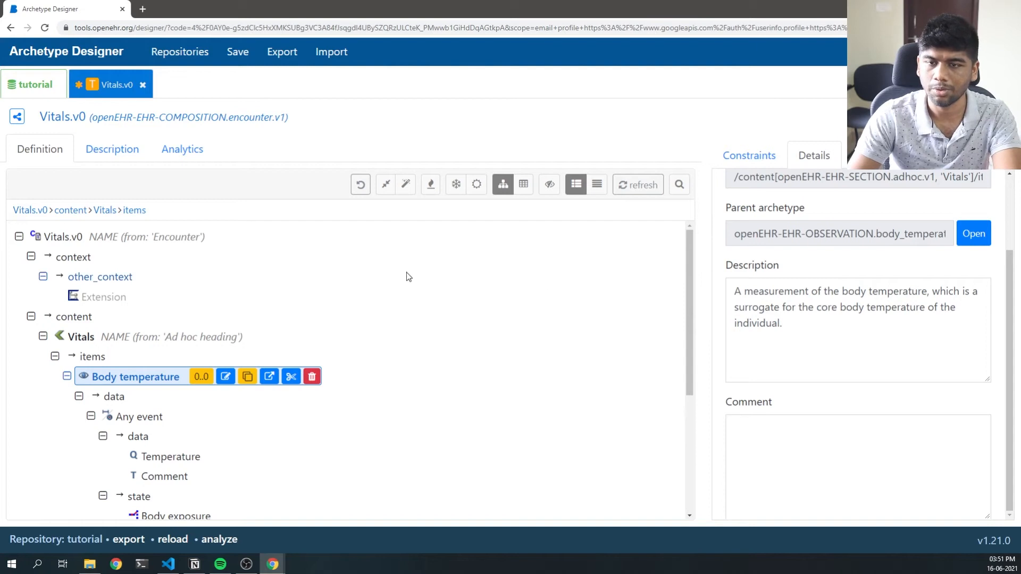
{"action": "scroll", "coordinate": [224, 298], "scroll_direction": "down", "scroll_amount": 3}
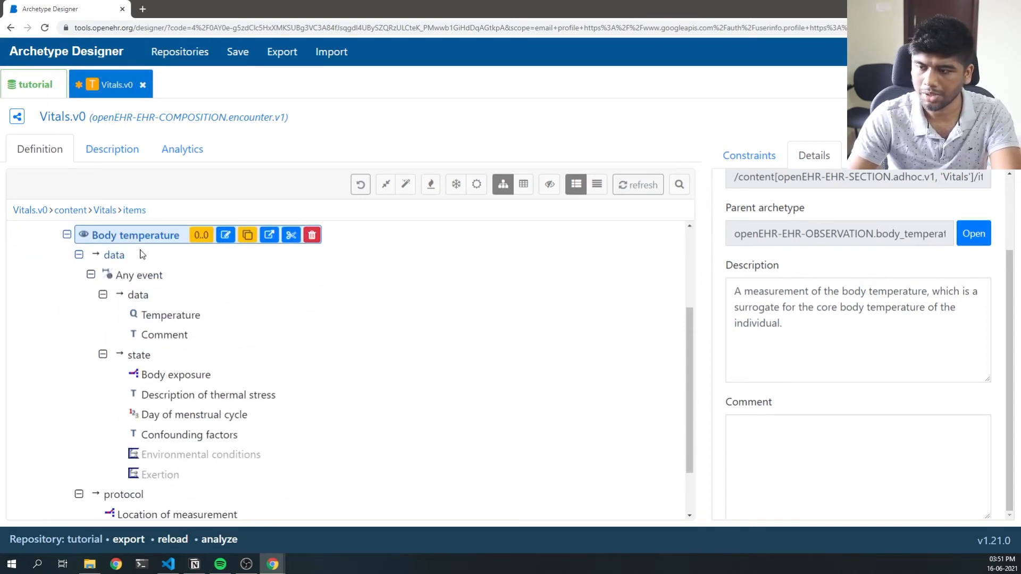
{"action": "scroll", "coordinate": [227, 340], "scroll_direction": "down", "scroll_amount": 2}
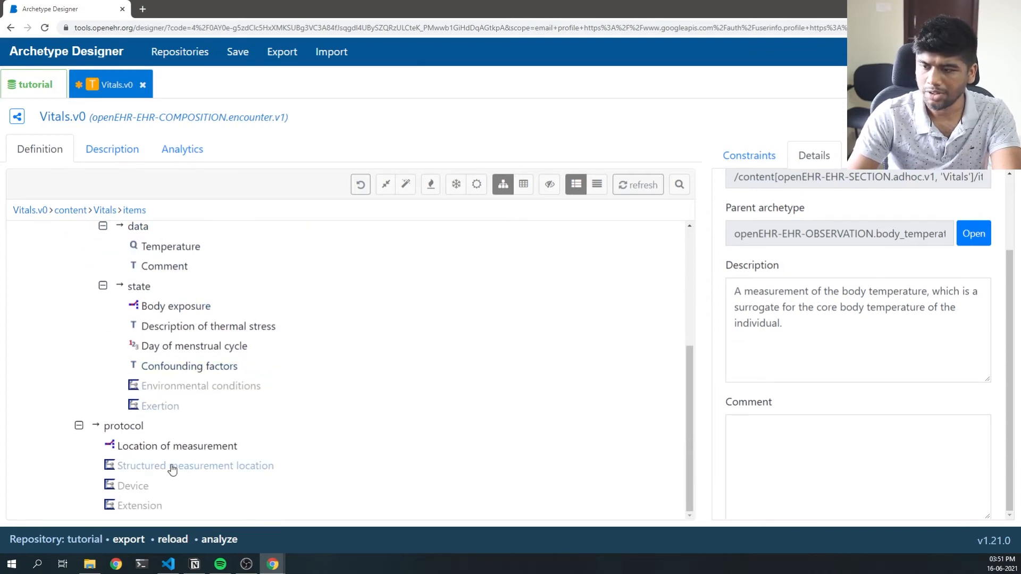
{"action": "scroll", "coordinate": [146, 377], "scroll_direction": "up", "scroll_amount": 3}
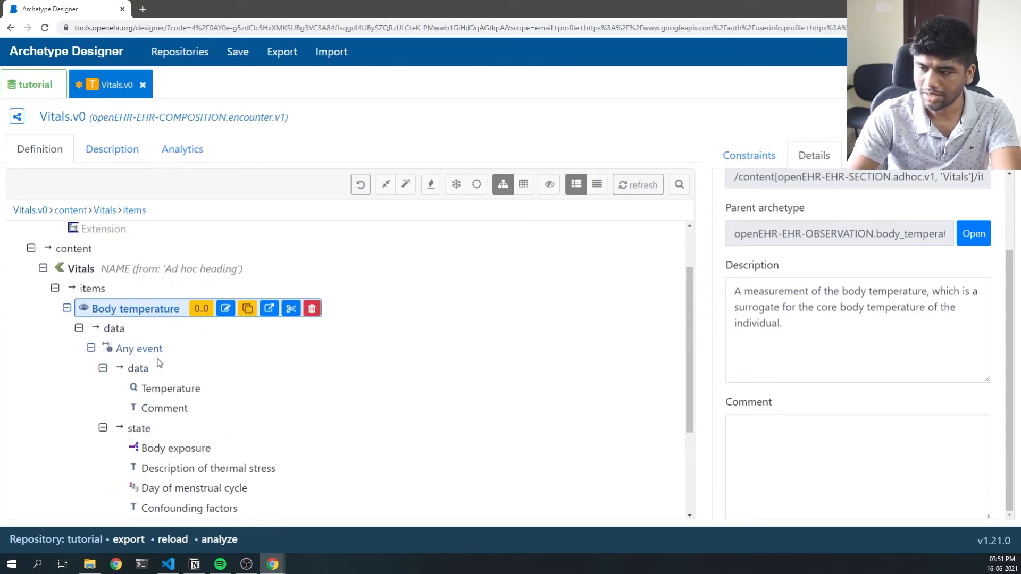
Examine the Temperature element's constraints, including its available units and range.
{"action": "left_click", "coordinate": [167, 393]}
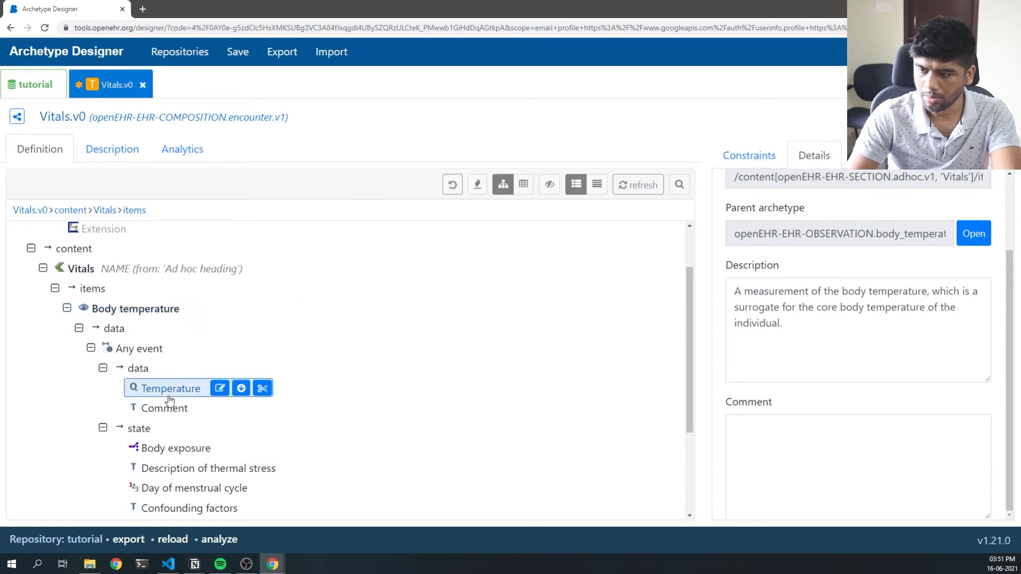
{"action": "left_click", "coordinate": [765, 158]}
{"action": "scroll", "coordinate": [809, 322], "scroll_direction": "down", "scroll_amount": 2}
{"action": "left_click", "coordinate": [779, 218]}
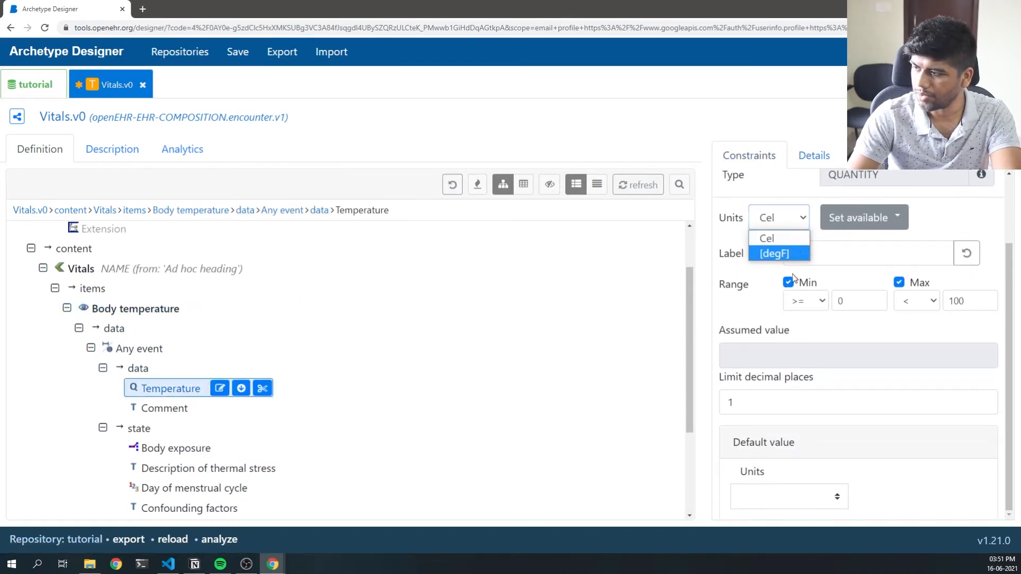
{"action": "left_click", "coordinate": [783, 234]}
Examine the constraints of the Comment, Body exposure and Description of thermal stress elements.
{"action": "left_click", "coordinate": [162, 409]}
{"action": "scroll", "coordinate": [175, 320], "scroll_direction": "down", "scroll_amount": 3}
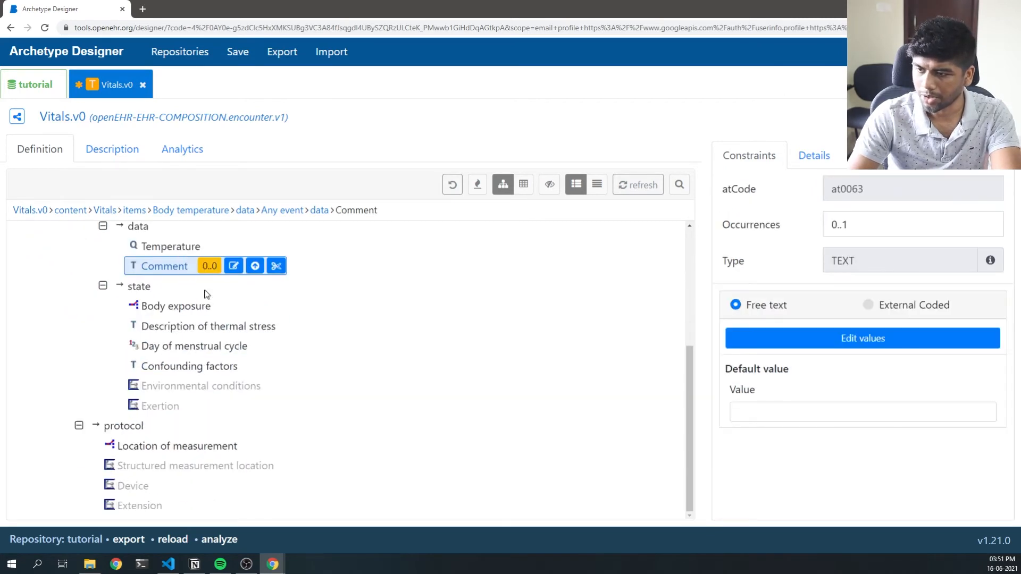
{"action": "left_click", "coordinate": [171, 307]}
{"action": "scroll", "coordinate": [776, 431], "scroll_direction": "down", "scroll_amount": 3}
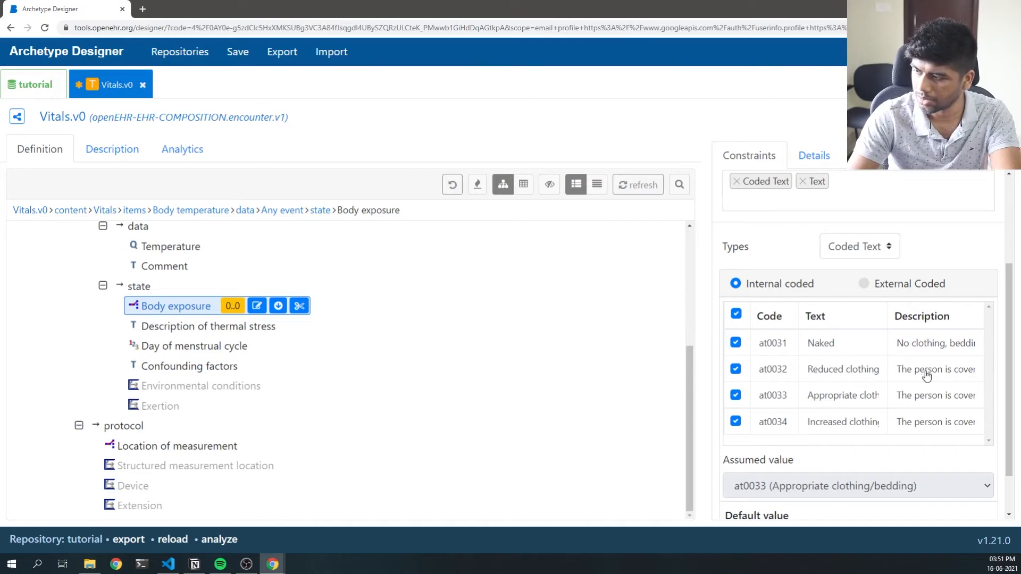
{"action": "left_click", "coordinate": [201, 326]}
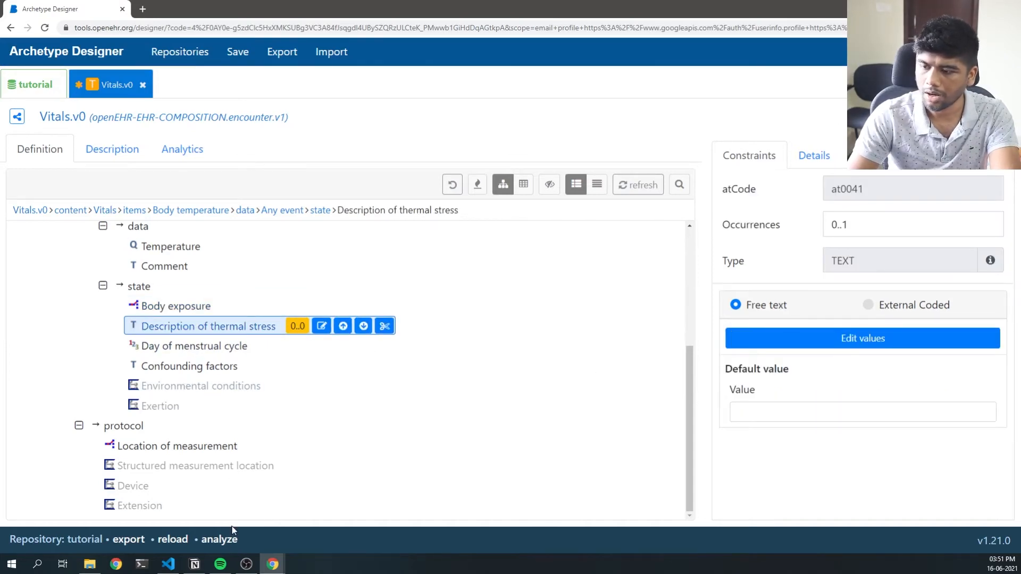
Switch to the MCS Covid Care Application window and check the Temperature field and its unit options.
{"action": "mouse_move", "coordinate": [272, 564]}
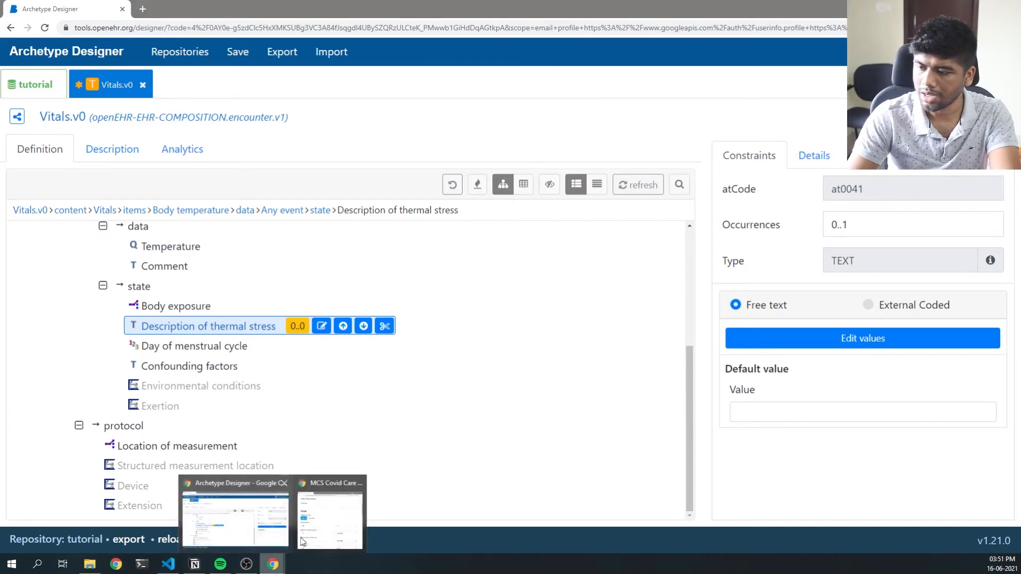
{"action": "left_click", "coordinate": [321, 531]}
{"action": "scroll", "coordinate": [406, 288], "scroll_direction": "down", "scroll_amount": 3}
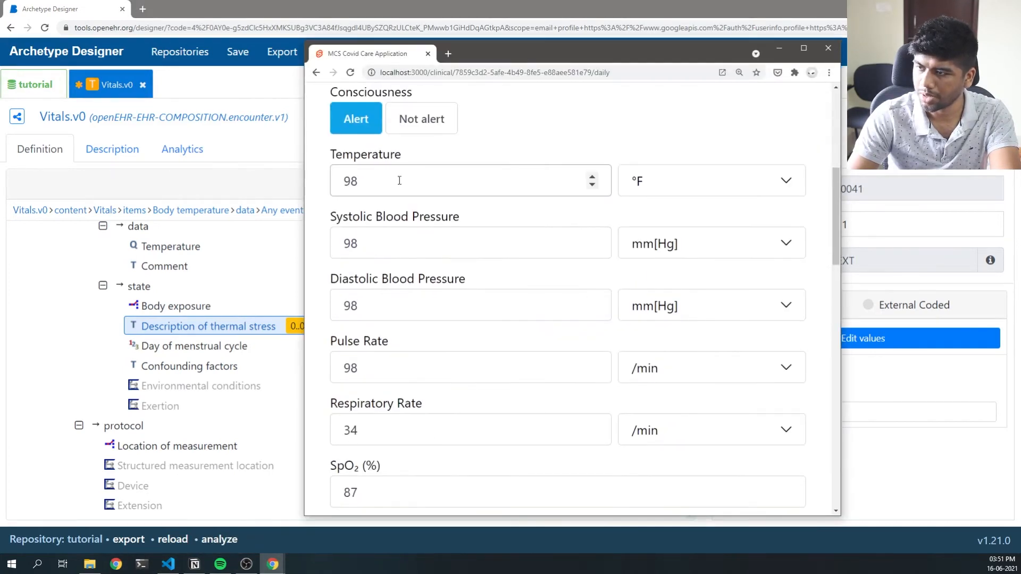
{"action": "left_click", "coordinate": [649, 181]}
{"action": "left_click", "coordinate": [635, 159]}
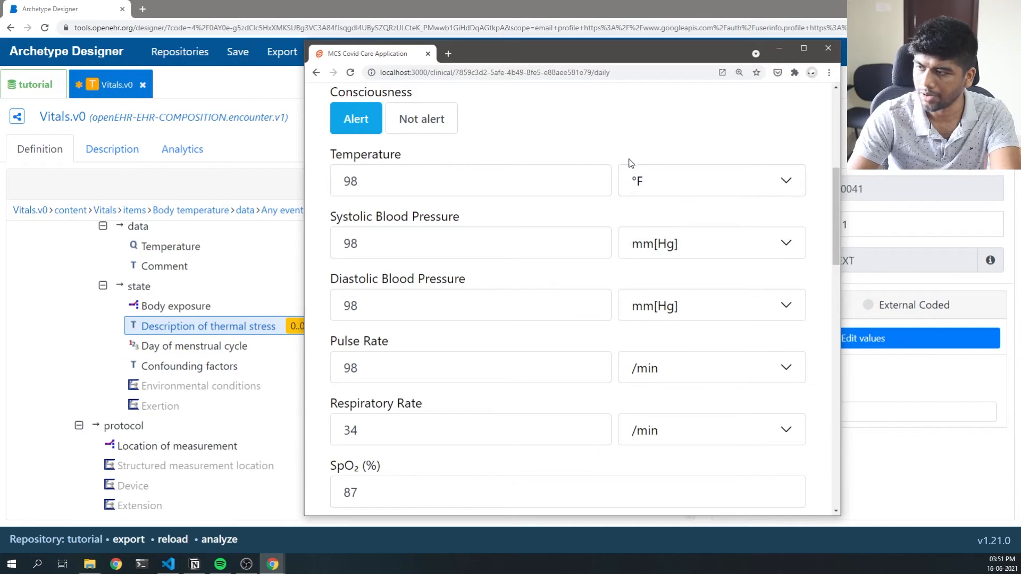
Return to Archetype Designer, select Body exposure, and look over the Body temperature elements that the form does not use.
{"action": "key", "text": "alt+Tab"}
{"action": "left_click", "coordinate": [159, 313]}
{"action": "scroll", "coordinate": [133, 325], "scroll_direction": "up", "scroll_amount": 3}
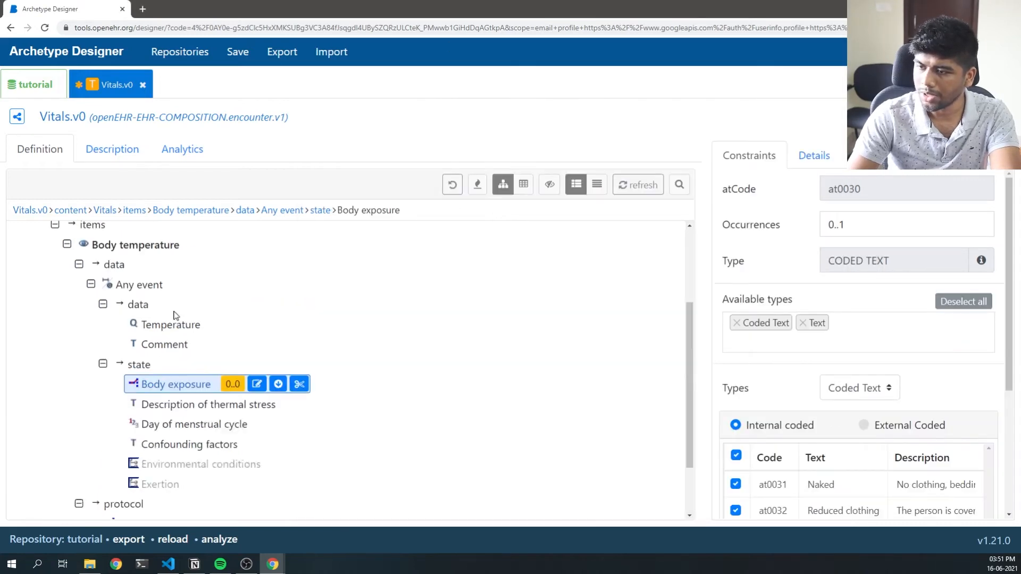
{"action": "scroll", "coordinate": [186, 467], "scroll_direction": "down", "scroll_amount": 3}
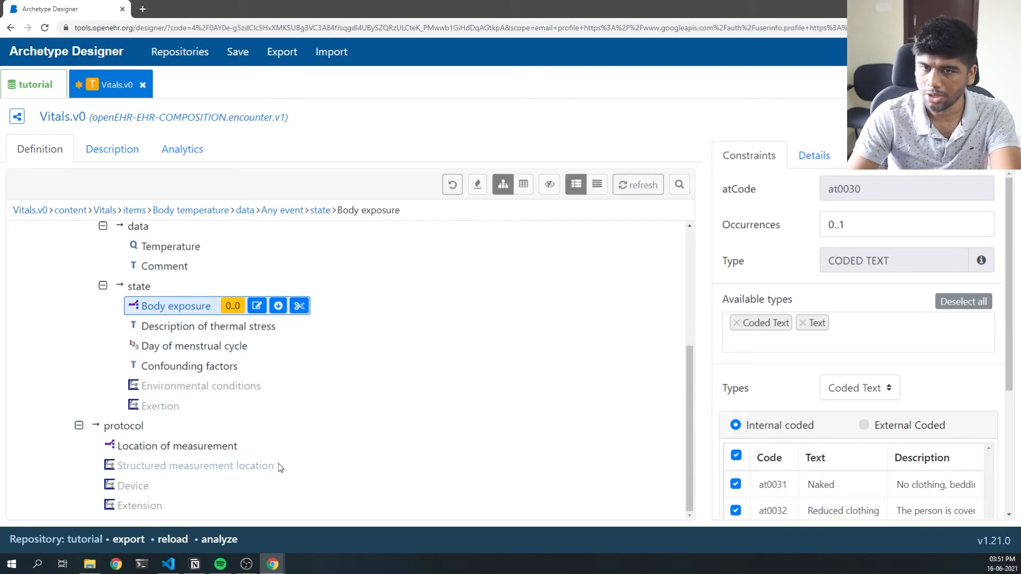
Examine the coded options available for the Location of measurement element under the Body temperature protocol.
{"action": "left_click", "coordinate": [194, 450]}
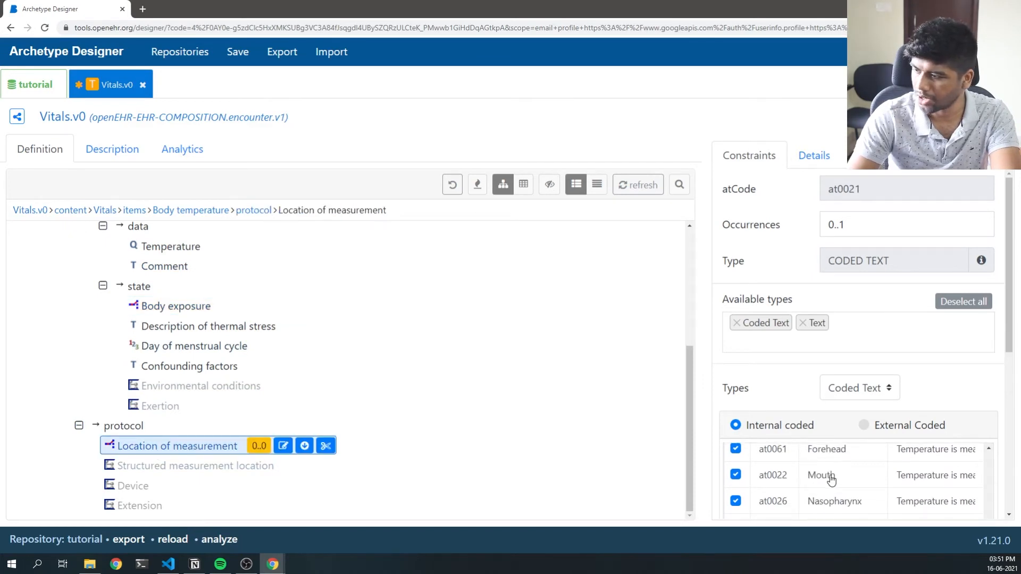
{"action": "scroll", "coordinate": [861, 490], "scroll_direction": "up", "scroll_amount": 3}
{"action": "scroll", "coordinate": [860, 494], "scroll_direction": "down", "scroll_amount": 1}
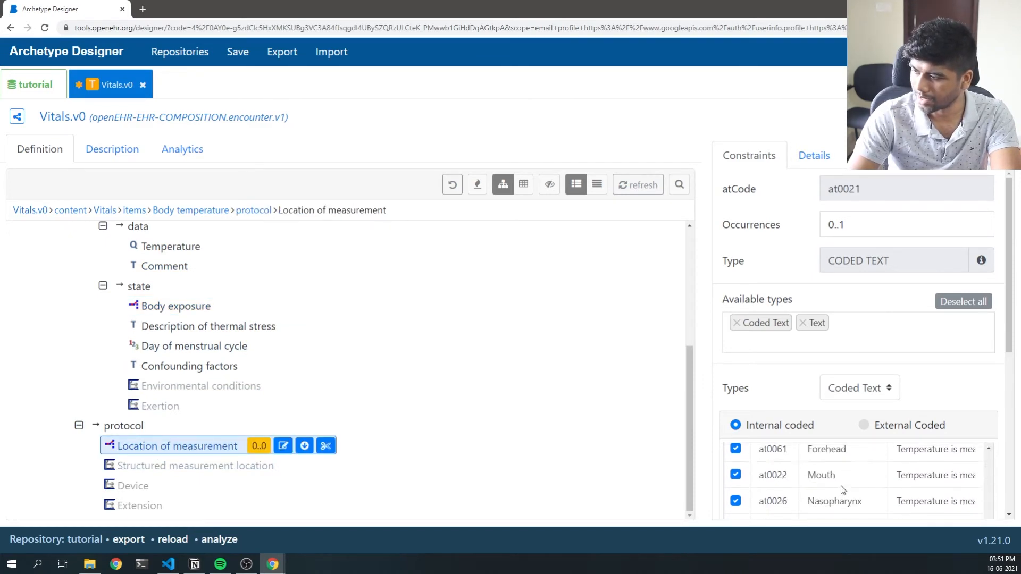
{"action": "scroll", "coordinate": [856, 458], "scroll_direction": "down", "scroll_amount": 5}
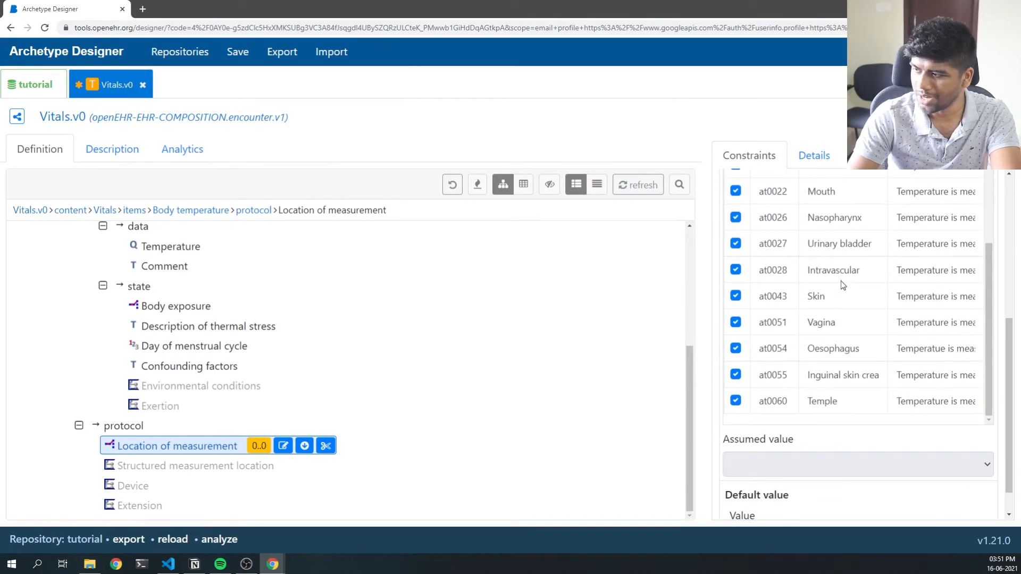
{"action": "scroll", "coordinate": [122, 367], "scroll_direction": "up", "scroll_amount": 3}
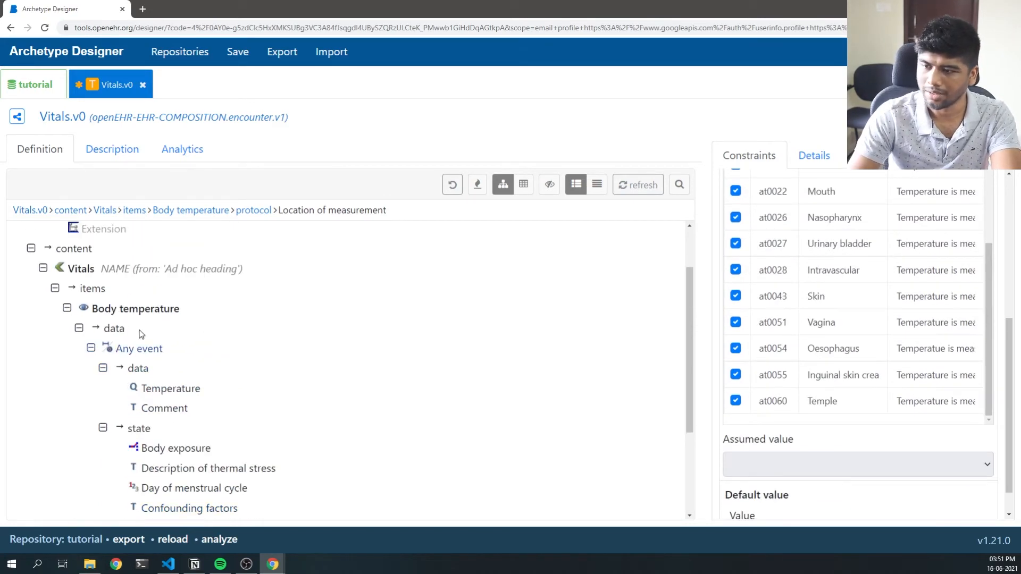
Exclude all optional elements of the Body temperature archetype at once by setting their occurrences to 0..0.
{"action": "left_click", "coordinate": [125, 312]}
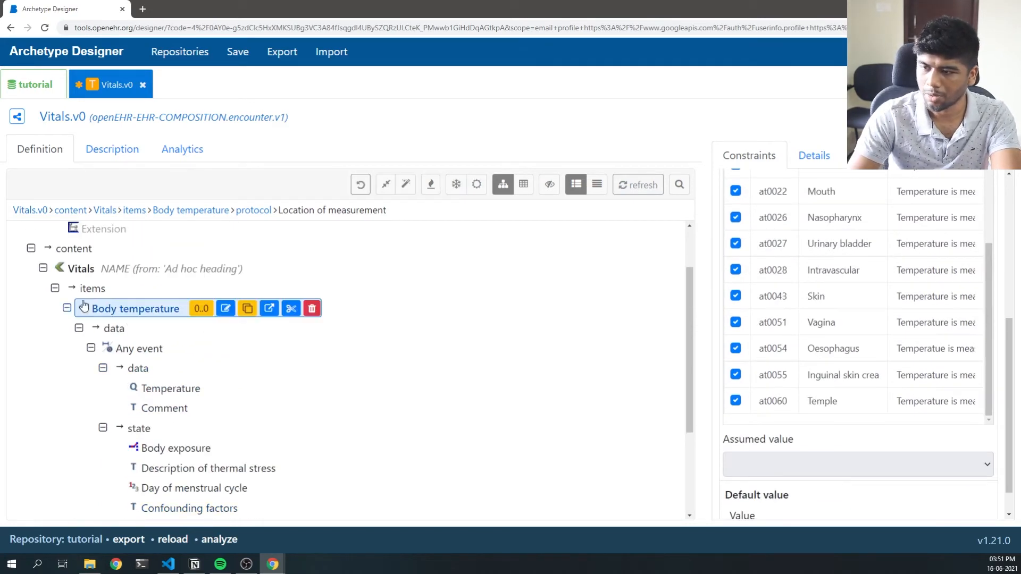
{"action": "left_click", "coordinate": [456, 185]}
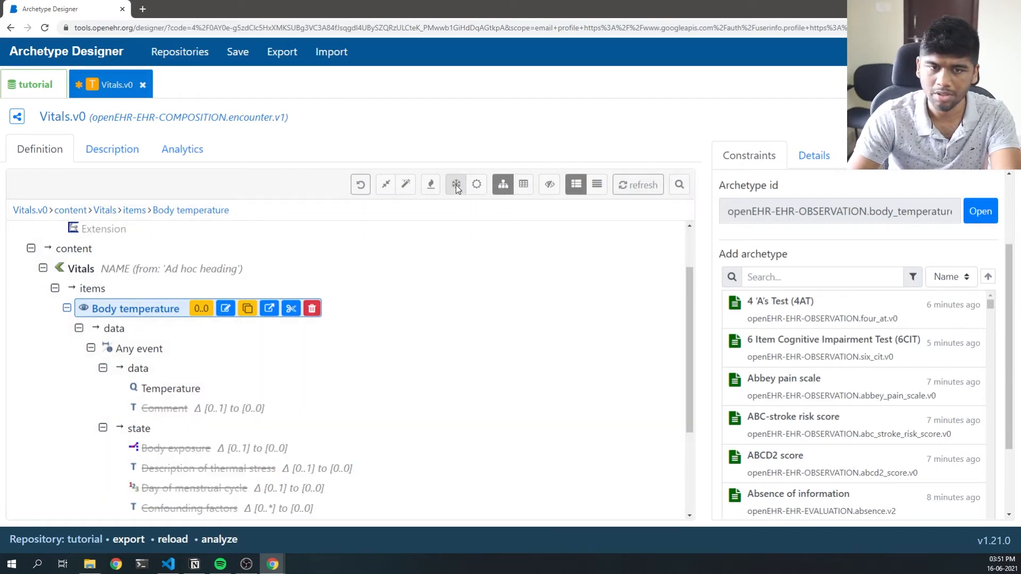
{"action": "scroll", "coordinate": [245, 325], "scroll_direction": "down", "scroll_amount": 3}
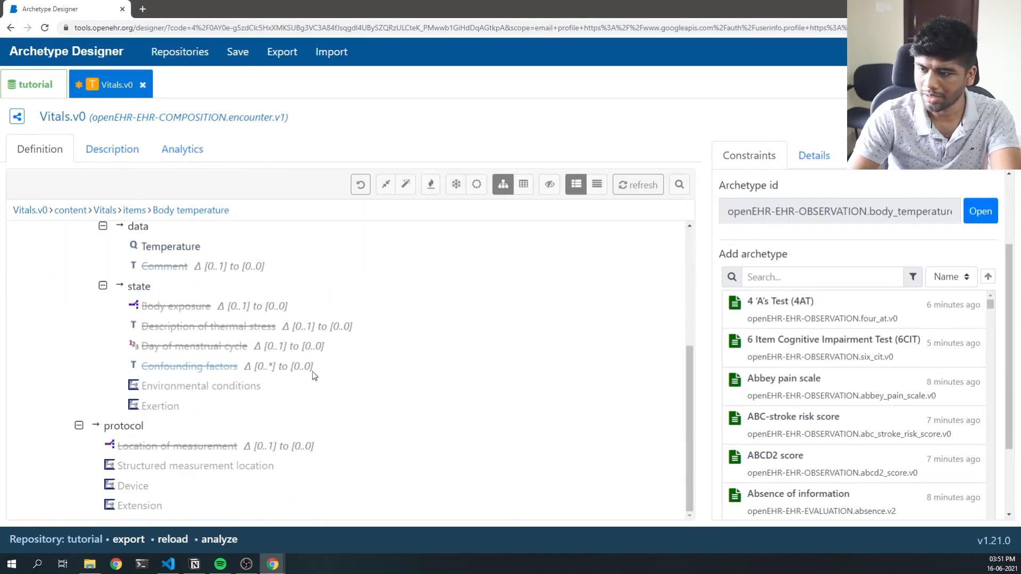
{"action": "scroll", "coordinate": [287, 402], "scroll_direction": "up", "scroll_amount": 3}
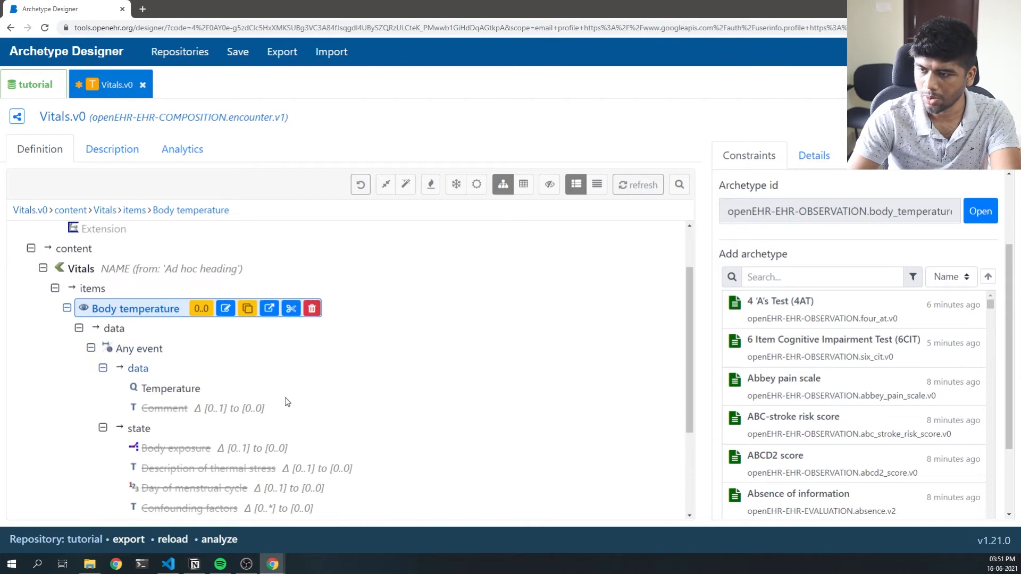
Restrict the Temperature element to the [degF] unit by removing Cel from its available units.
{"action": "double_click", "coordinate": [169, 391]}
{"action": "left_click", "coordinate": [139, 349]}
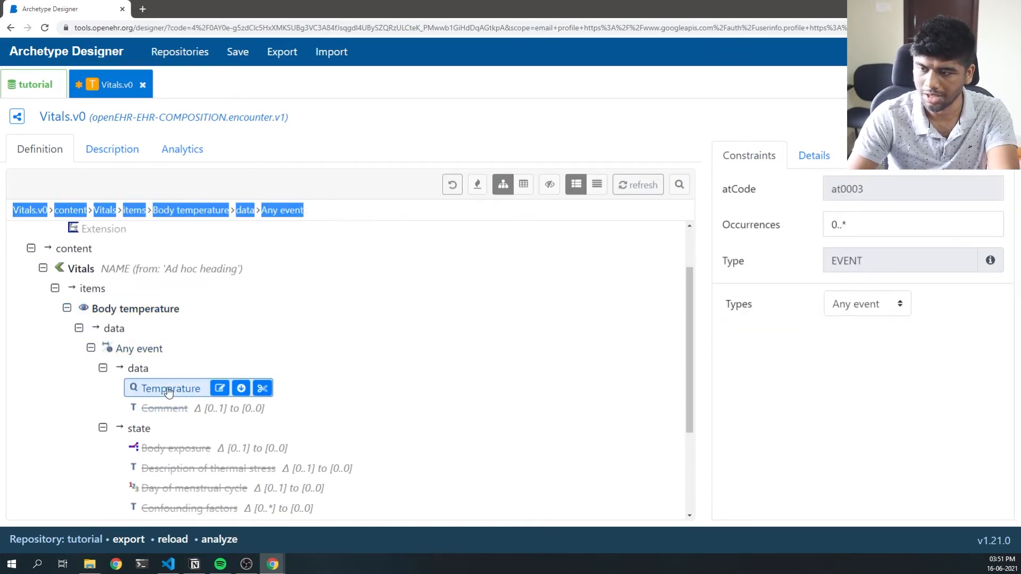
{"action": "left_click", "coordinate": [167, 391]}
{"action": "left_click", "coordinate": [379, 206]}
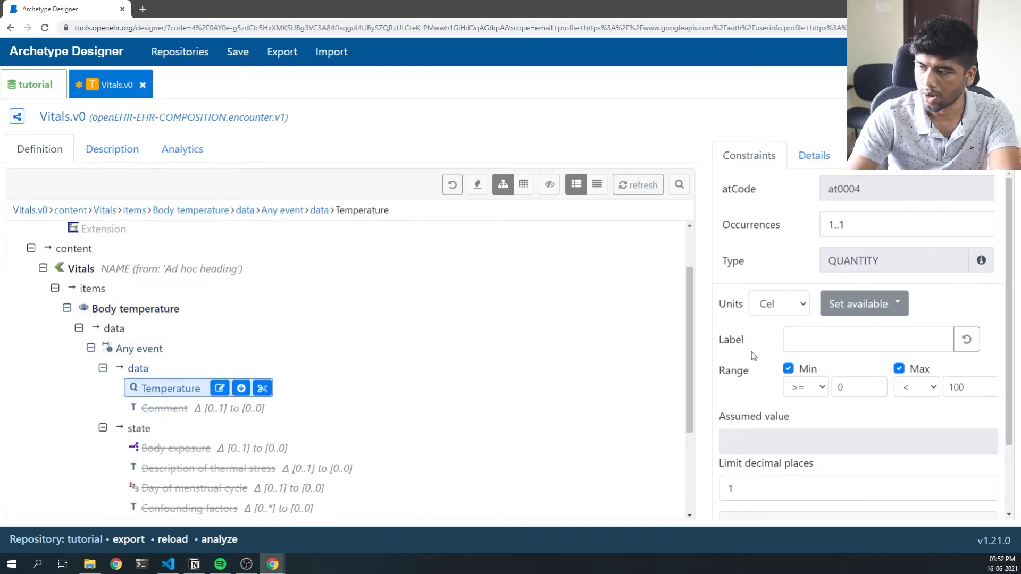
{"action": "left_click", "coordinate": [787, 313]}
{"action": "left_click", "coordinate": [831, 307]}
{"action": "left_click", "coordinate": [864, 303]}
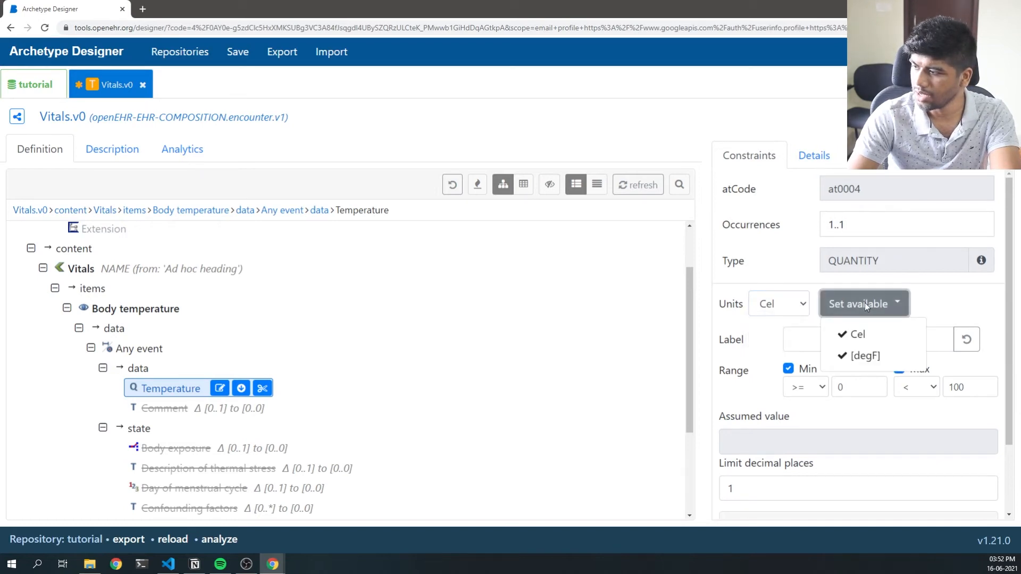
{"action": "left_click", "coordinate": [843, 336]}
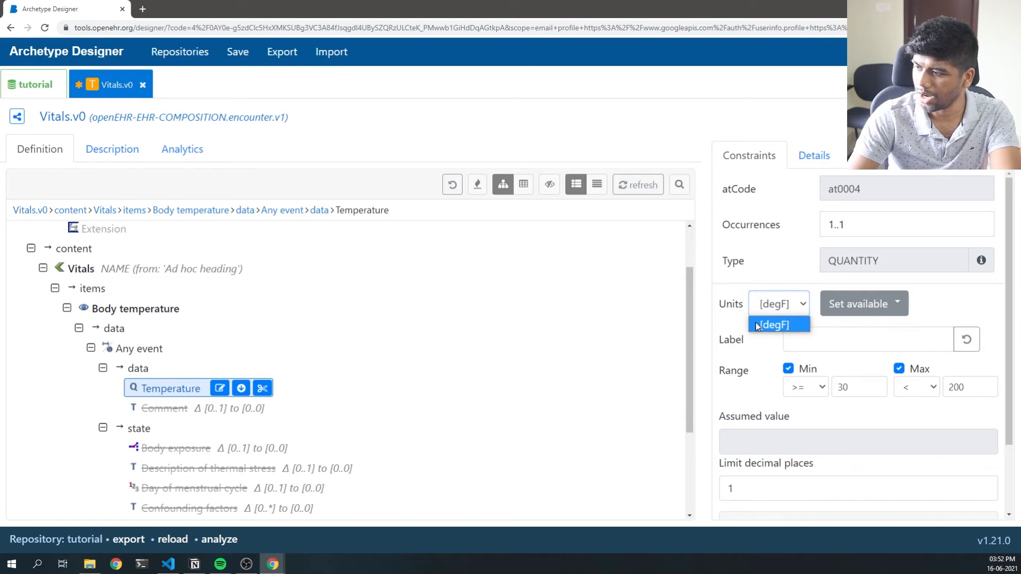
{"action": "left_click", "coordinate": [758, 326]}
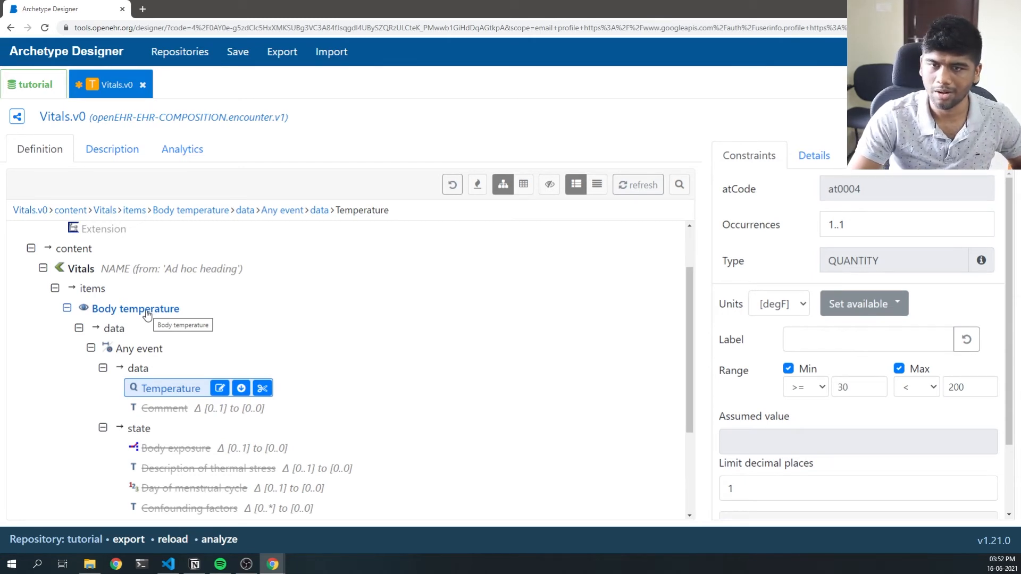
Look over the constrained Body temperature elements, including Any event, and collapse the Body temperature branch.
{"action": "scroll", "coordinate": [148, 315], "scroll_direction": "down", "scroll_amount": 3}
{"action": "scroll", "coordinate": [148, 315], "scroll_direction": "up", "scroll_amount": 3}
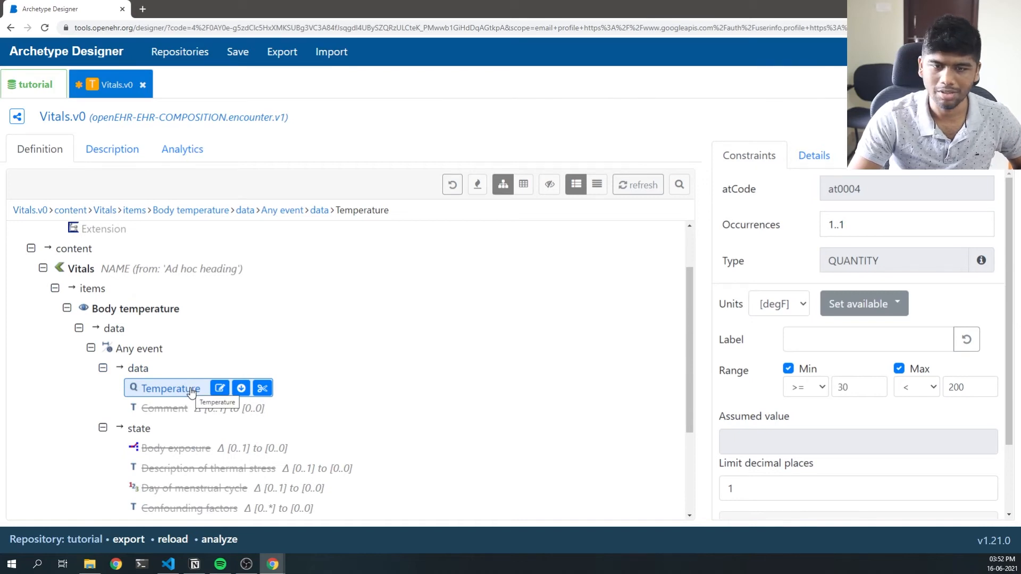
{"action": "scroll", "coordinate": [191, 392], "scroll_direction": "down", "scroll_amount": 3}
{"action": "scroll", "coordinate": [189, 389], "scroll_direction": "up", "scroll_amount": 3}
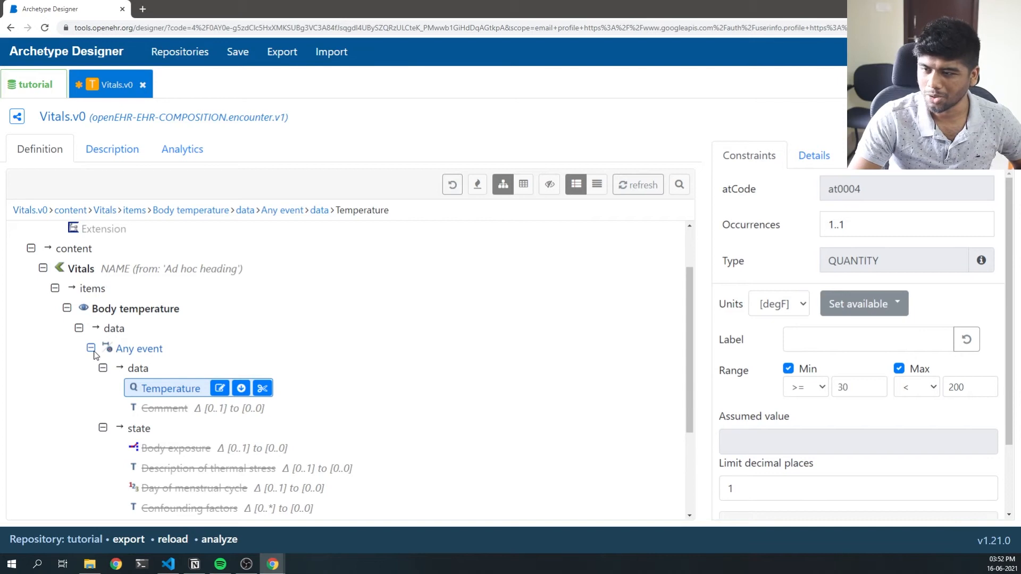
{"action": "scroll", "coordinate": [166, 371], "scroll_direction": "down", "scroll_amount": 3}
{"action": "scroll", "coordinate": [308, 412], "scroll_direction": "up", "scroll_amount": 4}
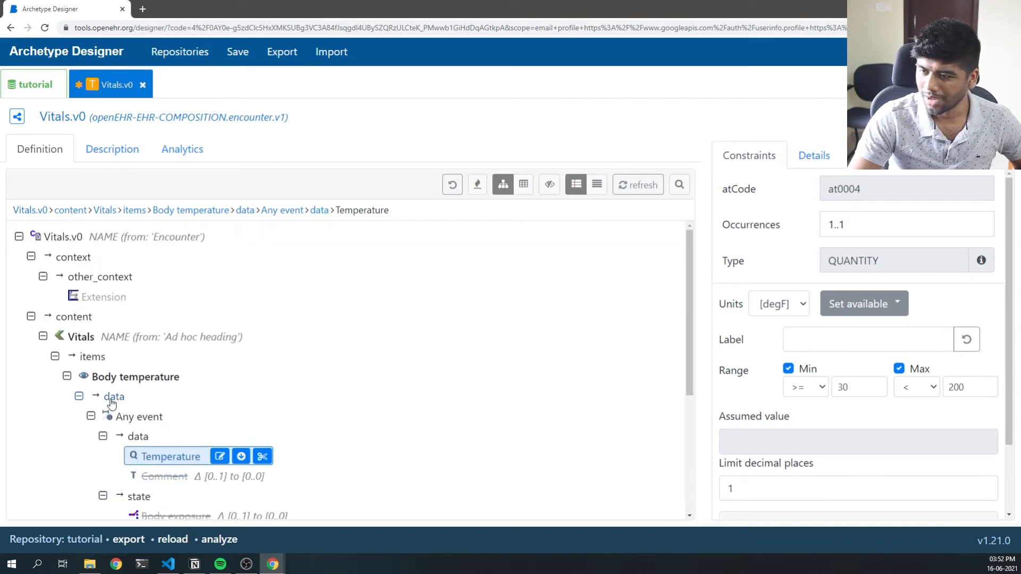
{"action": "left_click", "coordinate": [155, 417]}
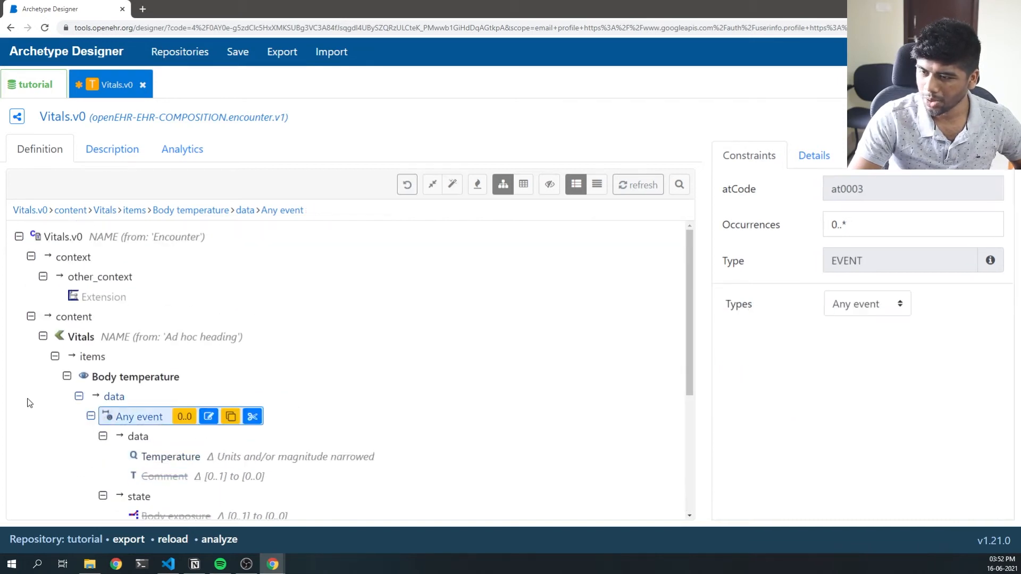
{"action": "left_click", "coordinate": [67, 377]}
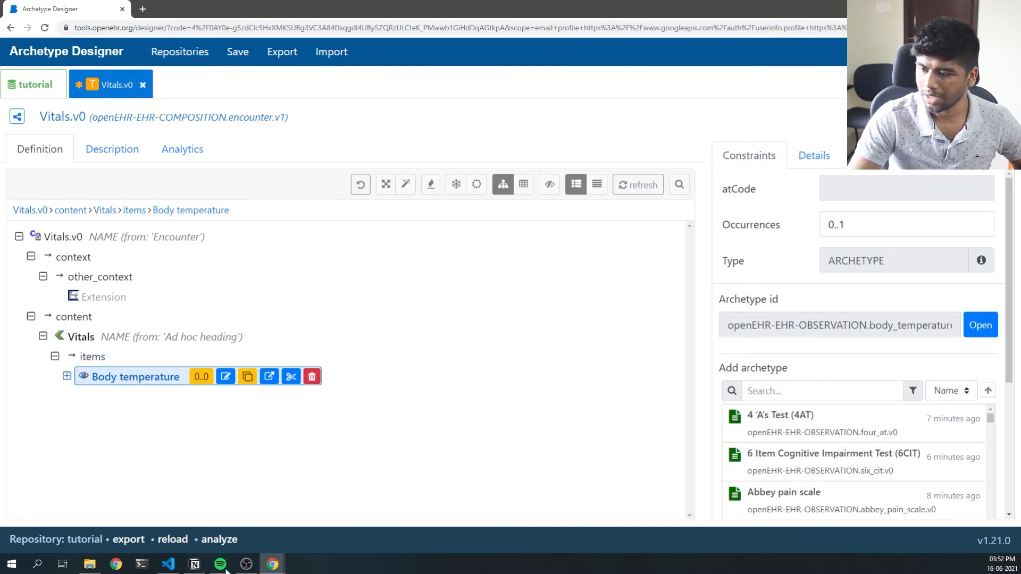
Check the blood pressure fields in the MCS Covid Care Application window, then add the Blood pressure archetype to the Vitals items in Archetype Designer.
{"action": "left_click", "coordinate": [320, 529]}
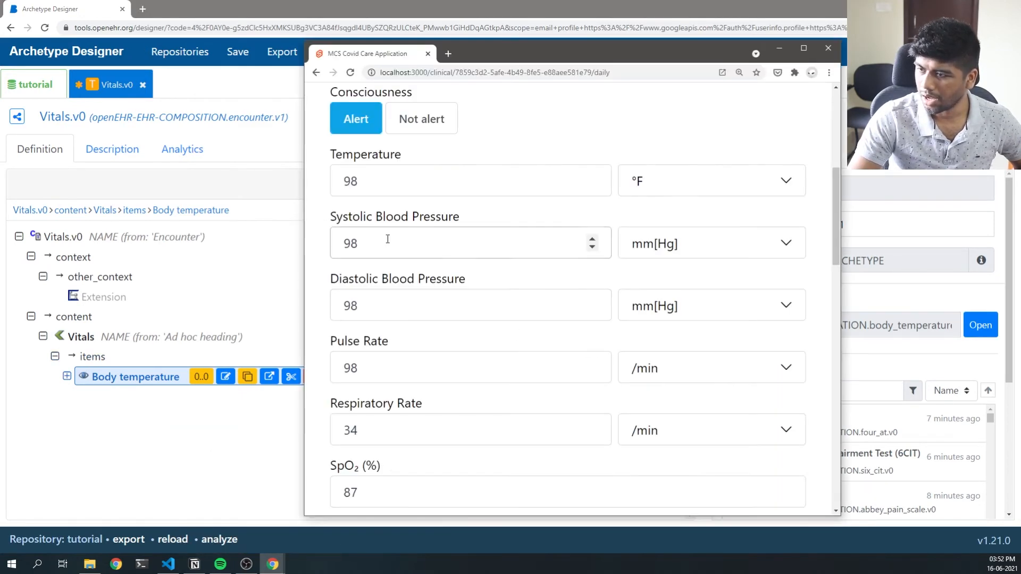
{"action": "left_click", "coordinate": [83, 366]}
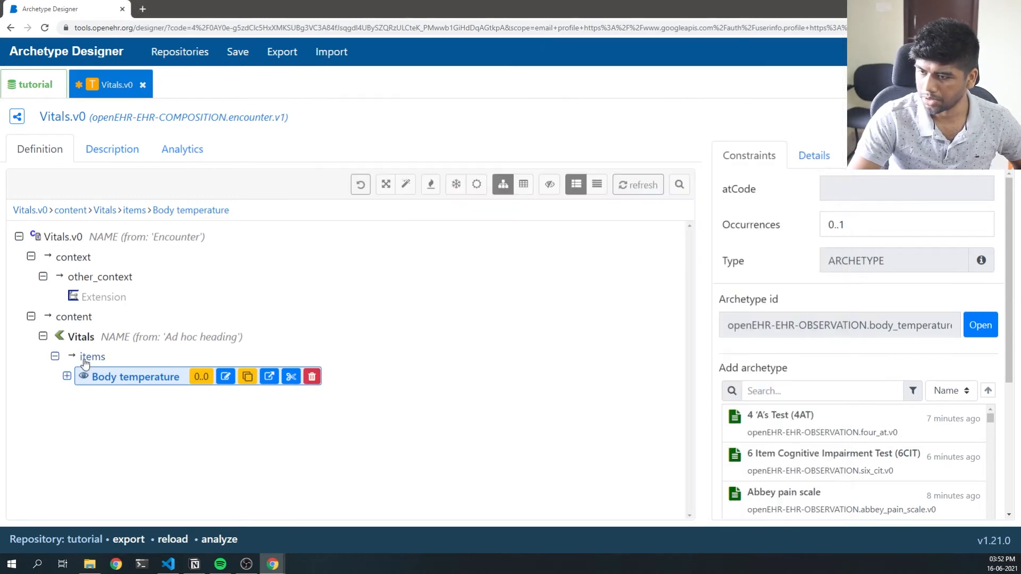
{"action": "left_click", "coordinate": [88, 357]}
{"action": "left_click", "coordinate": [793, 315]}
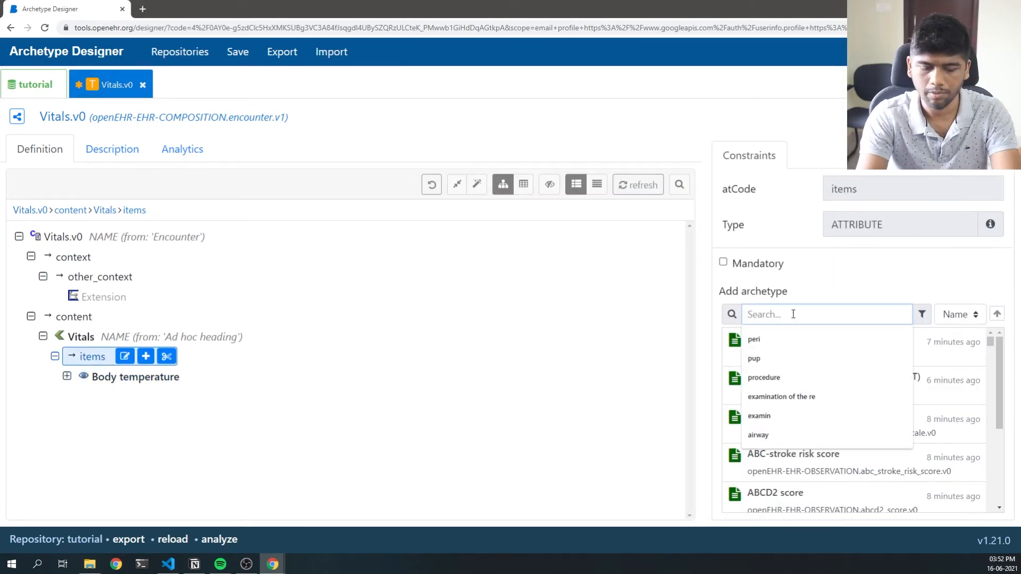
{"action": "type", "text": "Blood"}
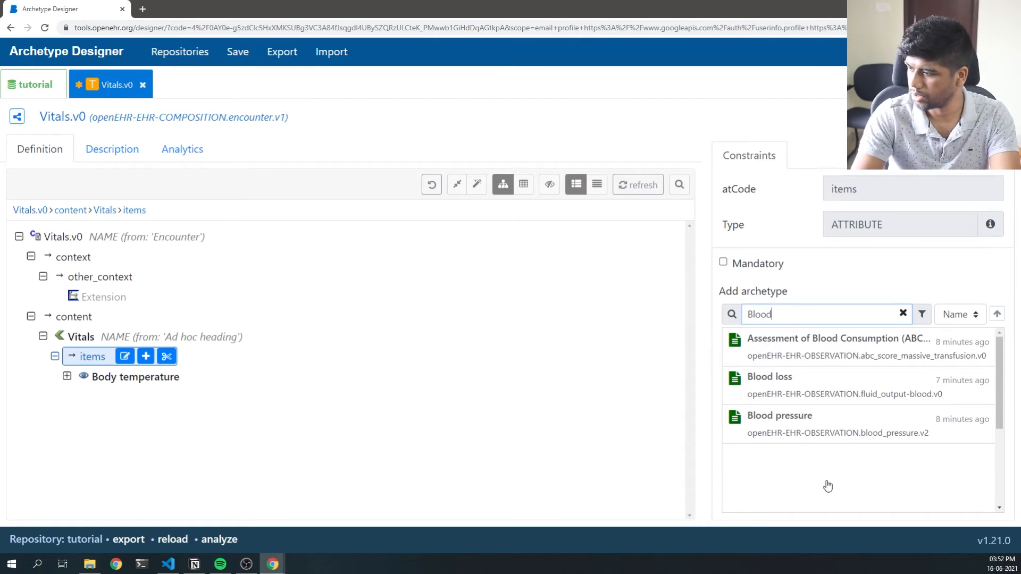
{"action": "left_click", "coordinate": [908, 434]}
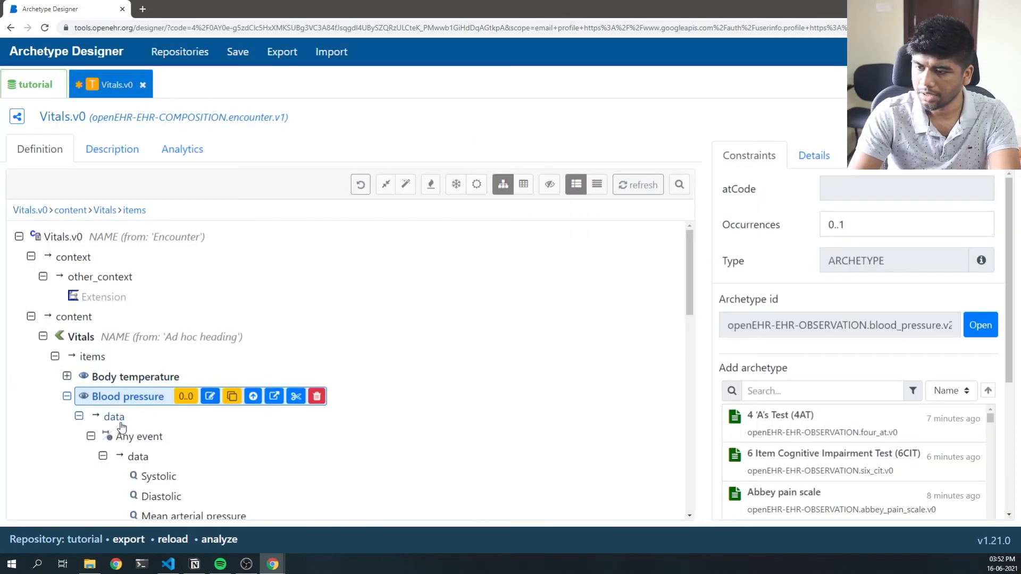
Examine the data, state and protocol elements of the Blood pressure archetype, including its 24 hour average event.
{"action": "scroll", "coordinate": [121, 426], "scroll_direction": "down", "scroll_amount": 3}
{"action": "scroll", "coordinate": [269, 342], "scroll_direction": "down", "scroll_amount": 6}
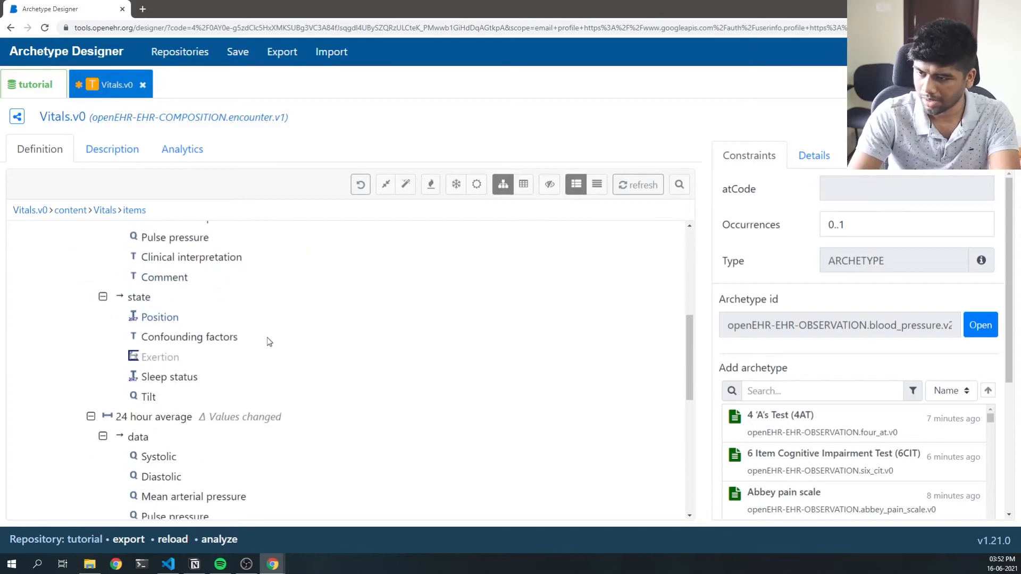
{"action": "scroll", "coordinate": [234, 399], "scroll_direction": "up", "scroll_amount": 6}
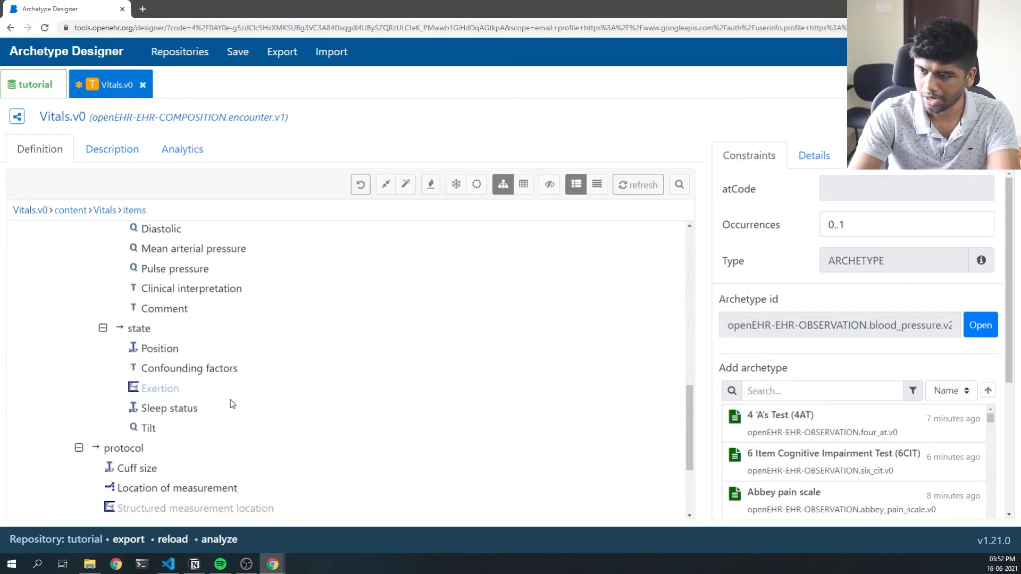
{"action": "scroll", "coordinate": [169, 372], "scroll_direction": "down", "scroll_amount": 3}
{"action": "left_click", "coordinate": [160, 349]}
{"action": "scroll", "coordinate": [202, 424], "scroll_direction": "down", "scroll_amount": 3}
{"action": "left_click", "coordinate": [163, 347]}
{"action": "scroll", "coordinate": [819, 495], "scroll_direction": "down", "scroll_amount": 2}
{"action": "scroll", "coordinate": [820, 497], "scroll_direction": "up", "scroll_amount": 2}
{"action": "scroll", "coordinate": [346, 442], "scroll_direction": "up", "scroll_amount": 8}
{"action": "scroll", "coordinate": [196, 457], "scroll_direction": "up", "scroll_amount": 3}
Exclude all optional elements of the Blood pressure archetype at once by setting their occurrences to 0..0.
{"action": "left_click", "coordinate": [119, 320]}
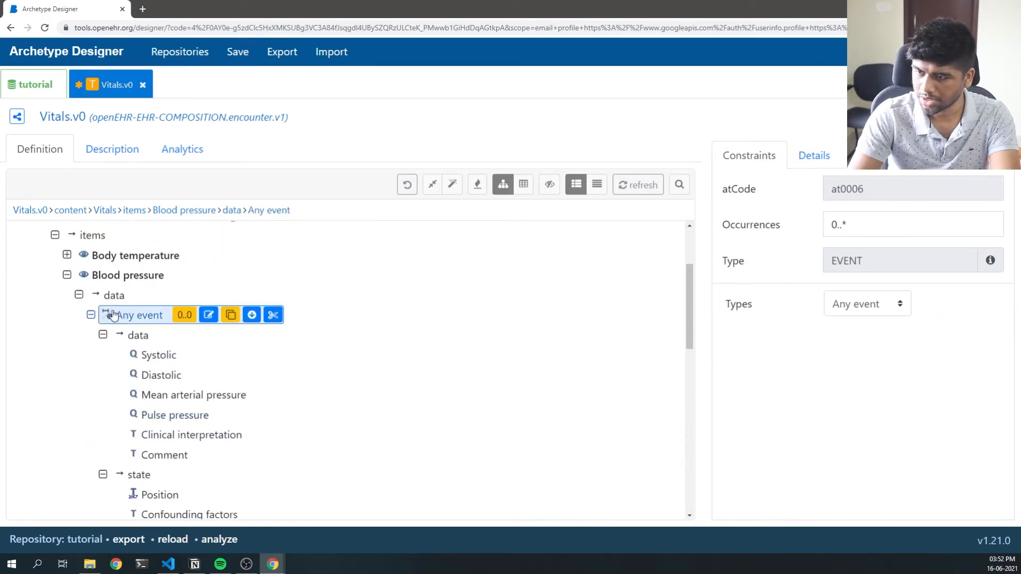
{"action": "left_click", "coordinate": [111, 276]}
{"action": "left_click", "coordinate": [456, 184]}
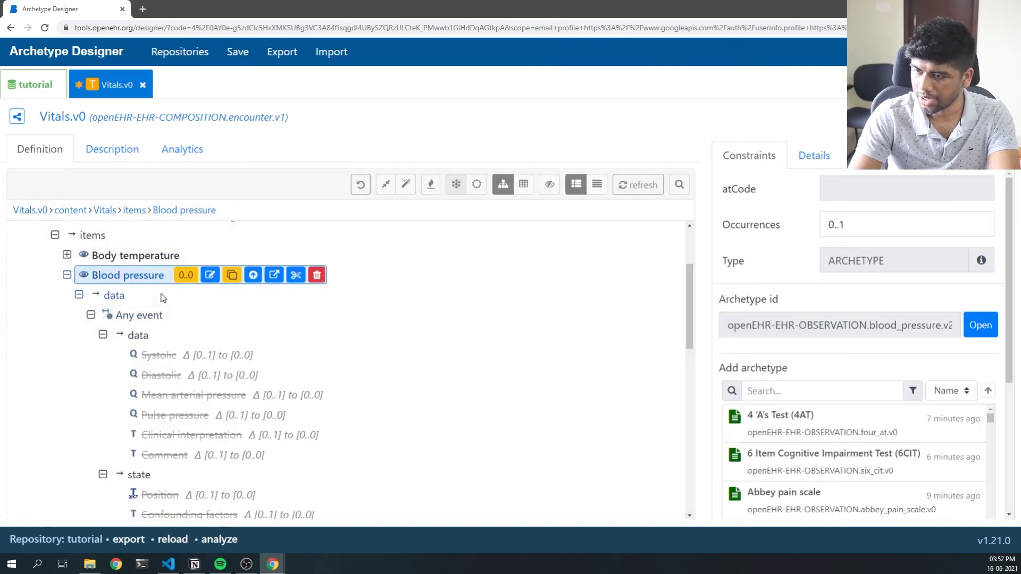
Restore Systolic and Diastolic under Blood pressure's Any event to occurrences 0..1 and look over the other excluded elements.
{"action": "left_click", "coordinate": [166, 362]}
{"action": "left_click", "coordinate": [269, 355]}
{"action": "left_click", "coordinate": [221, 378]}
{"action": "left_click", "coordinate": [277, 376]}
{"action": "scroll", "coordinate": [196, 440], "scroll_direction": "down", "scroll_amount": 3}
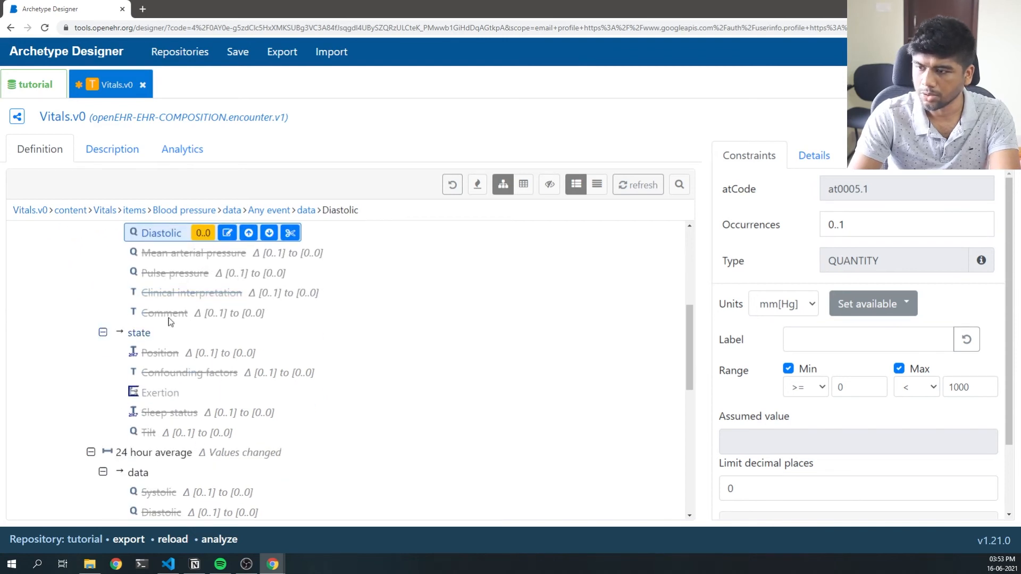
{"action": "scroll", "coordinate": [249, 321], "scroll_direction": "down", "scroll_amount": 3}
{"action": "scroll", "coordinate": [255, 338], "scroll_direction": "up", "scroll_amount": 6}
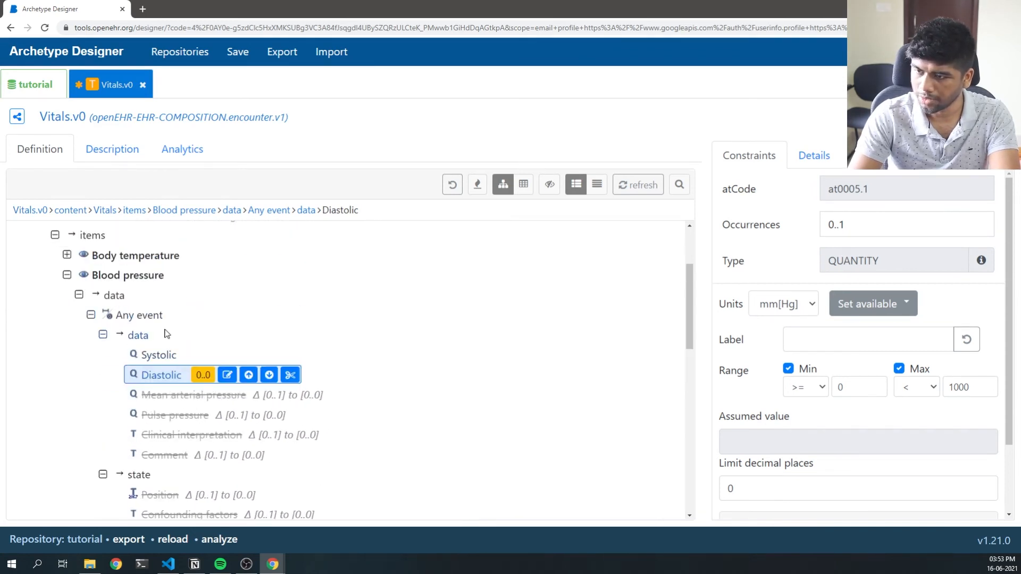
Check the event type options of Blood pressure's Any event.
{"action": "left_click", "coordinate": [134, 317]}
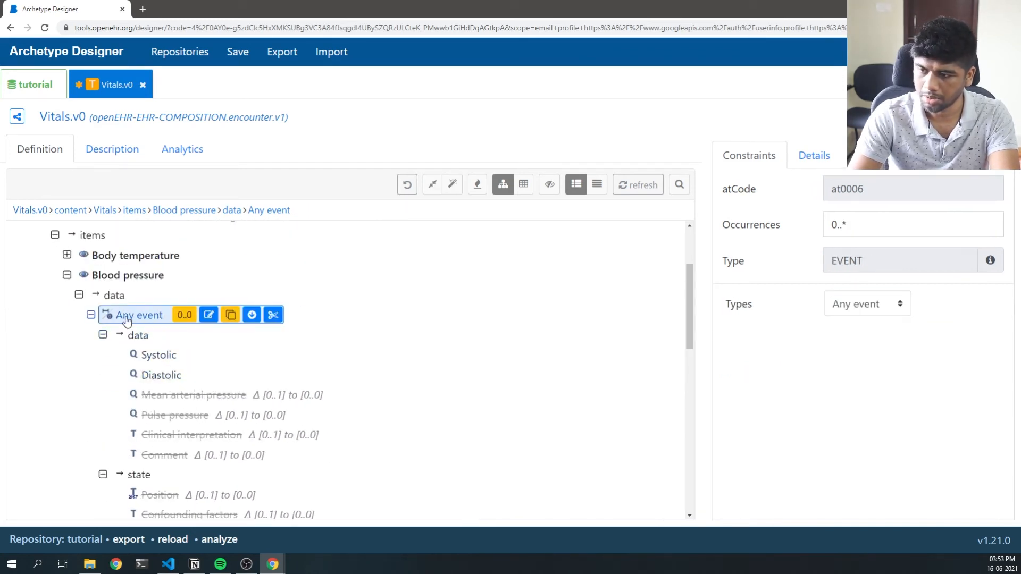
{"action": "left_click", "coordinate": [855, 309]}
{"action": "left_click", "coordinate": [782, 341]}
Exclude Blood pressure's 24 hour average event by setting its occurrences to 0..0 and check its branch.
{"action": "scroll", "coordinate": [193, 346], "scroll_direction": "down", "scroll_amount": 5}
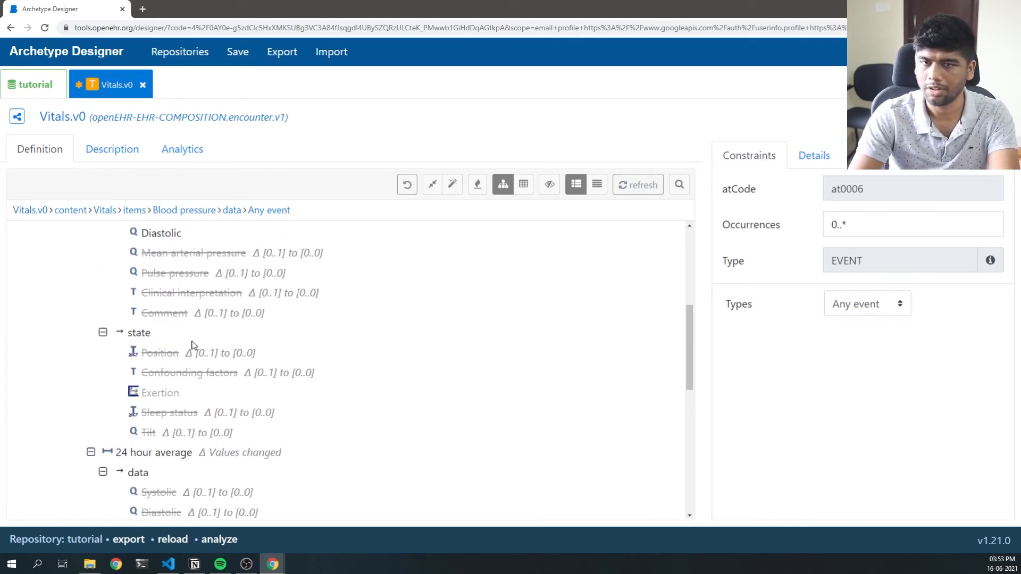
{"action": "left_click", "coordinate": [127, 316]}
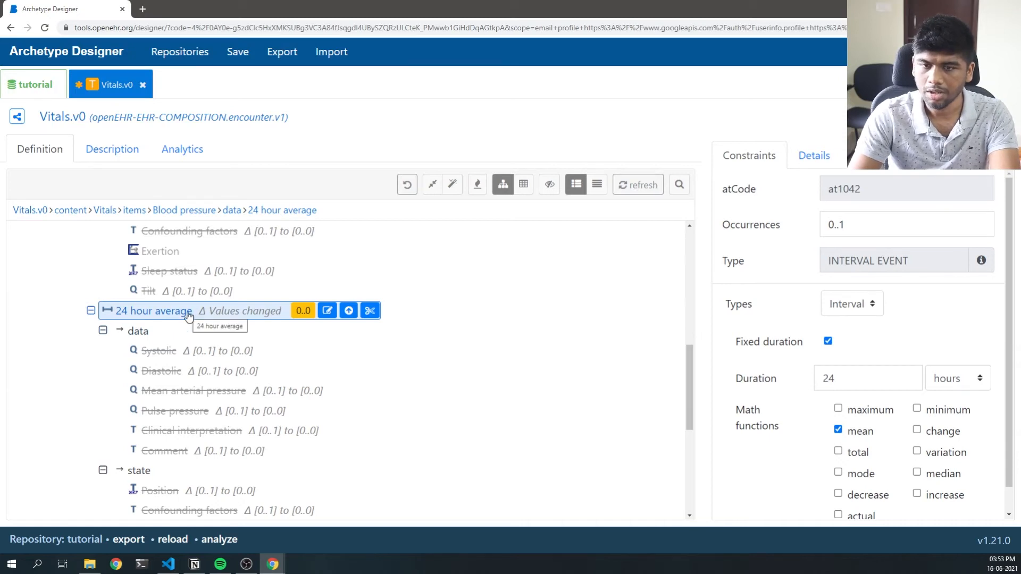
{"action": "left_click", "coordinate": [303, 311]}
{"action": "left_click", "coordinate": [90, 312]}
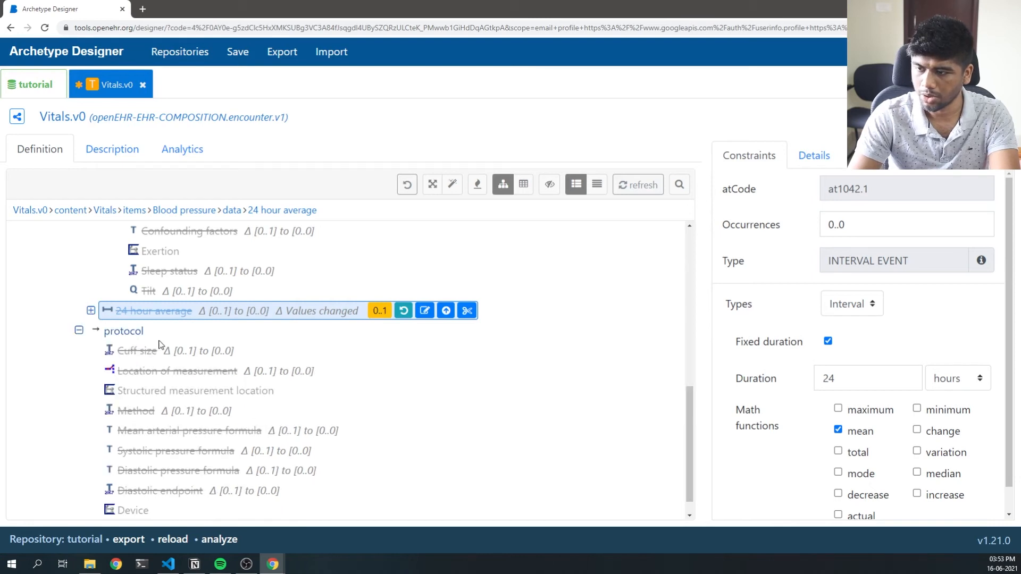
{"action": "left_click", "coordinate": [91, 312]}
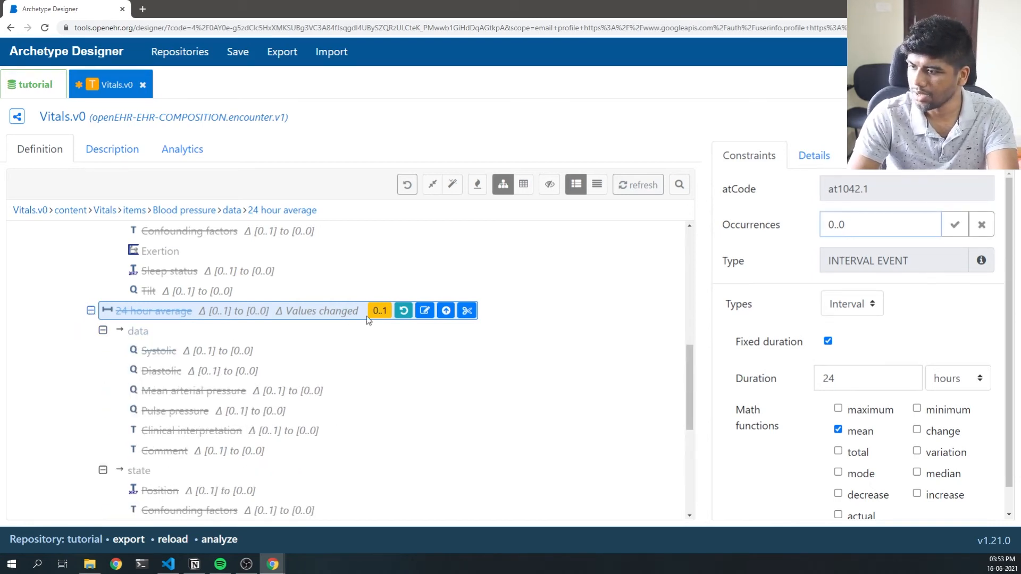
{"action": "left_click", "coordinate": [198, 314]}
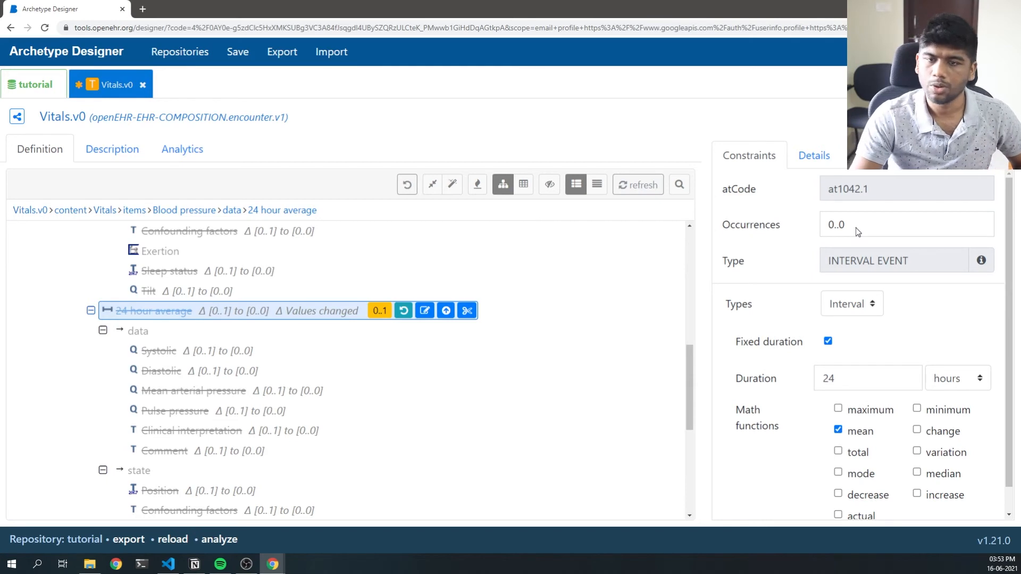
Examine the occurrences of Blood pressure's 24 hour average and Any event, and the constraints of Systolic and Diastolic.
{"action": "left_click", "coordinate": [834, 225]}
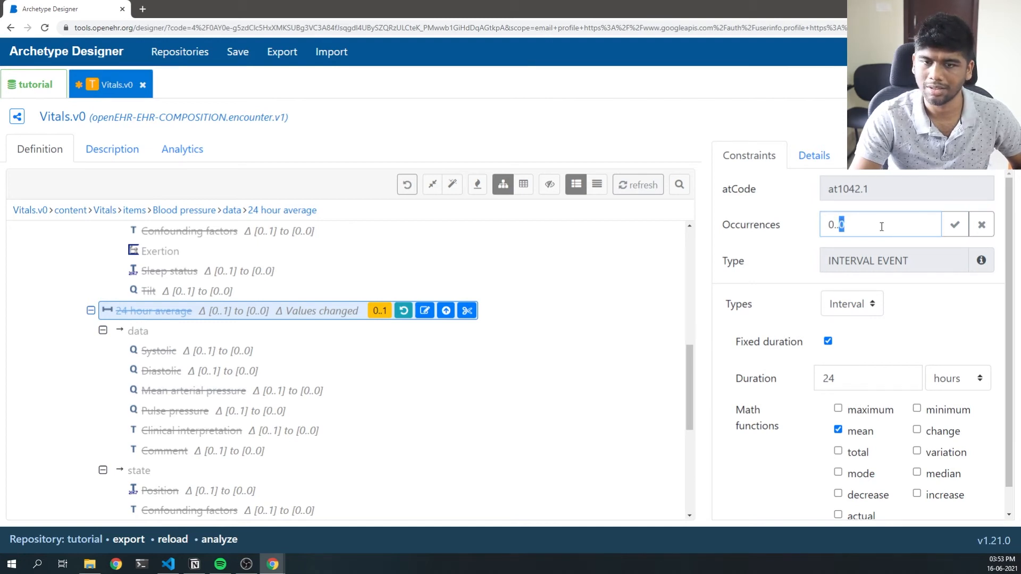
{"action": "scroll", "coordinate": [324, 297], "scroll_direction": "up", "scroll_amount": 10}
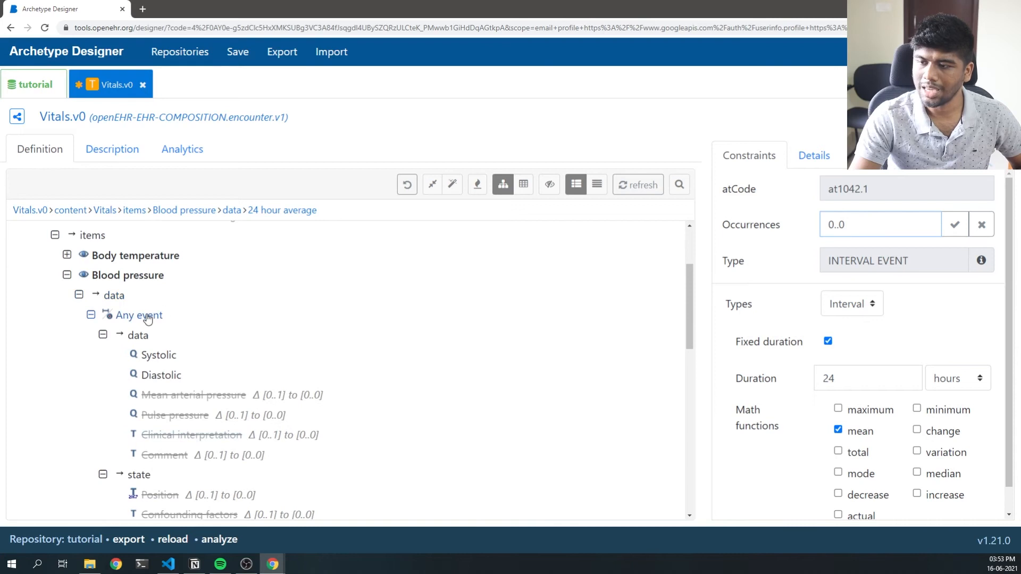
{"action": "left_click", "coordinate": [148, 316]}
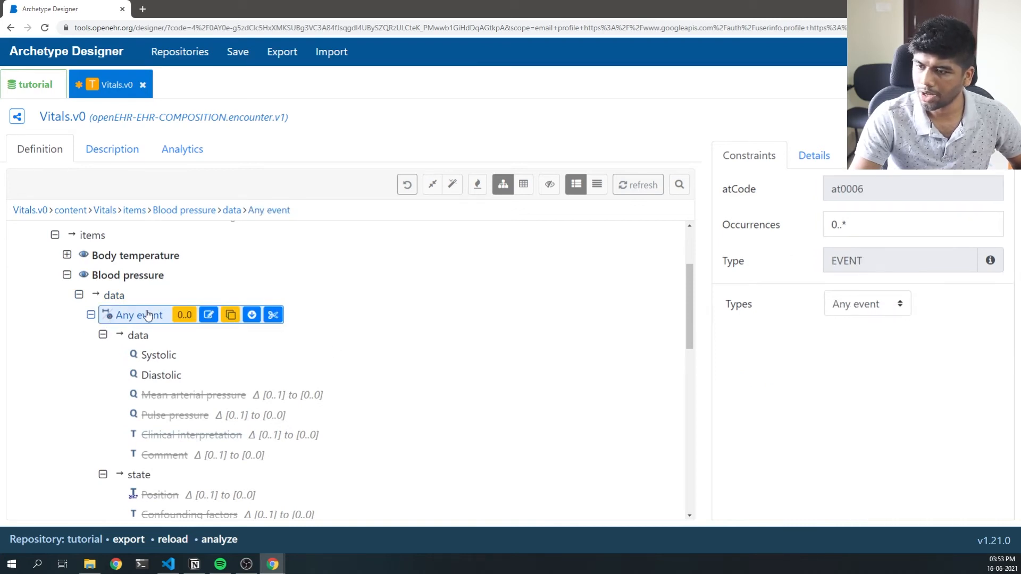
{"action": "left_click", "coordinate": [827, 225]}
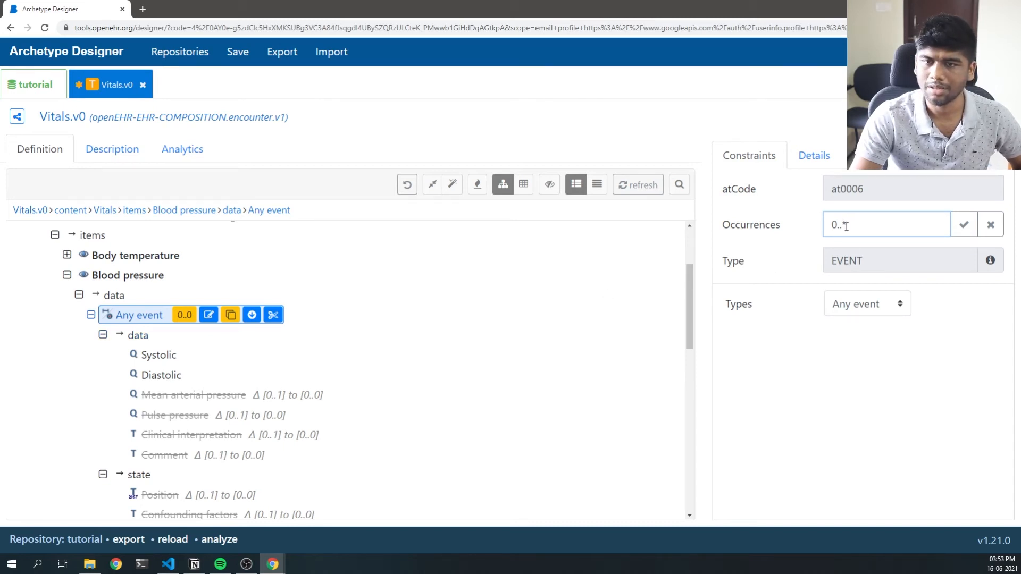
{"action": "scroll", "coordinate": [224, 329], "scroll_direction": "down", "scroll_amount": 1}
{"action": "scroll", "coordinate": [176, 314], "scroll_direction": "up", "scroll_amount": 1}
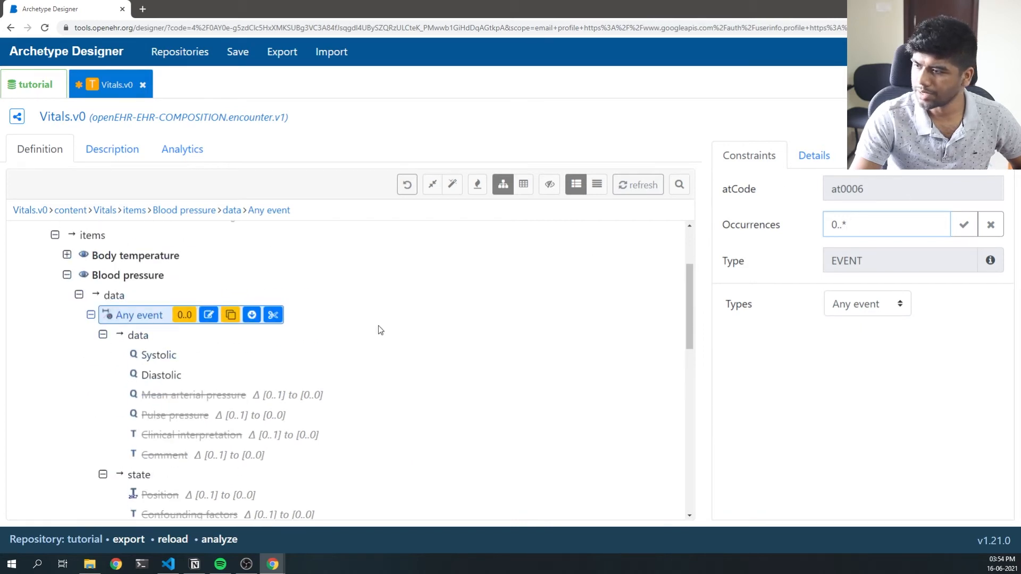
{"action": "left_click", "coordinate": [157, 358]}
{"action": "left_click", "coordinate": [162, 379]}
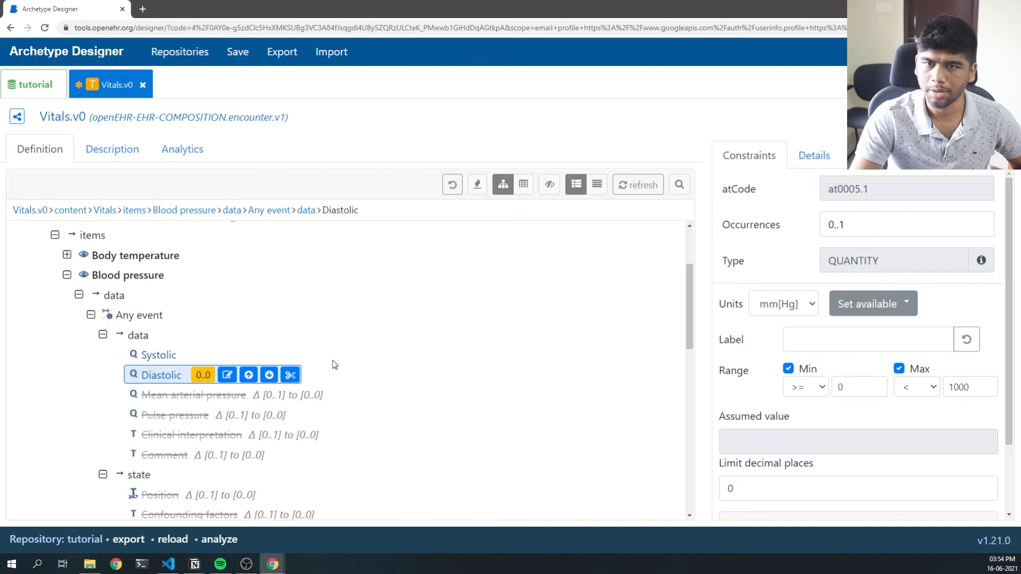
{"action": "left_click", "coordinate": [142, 317]}
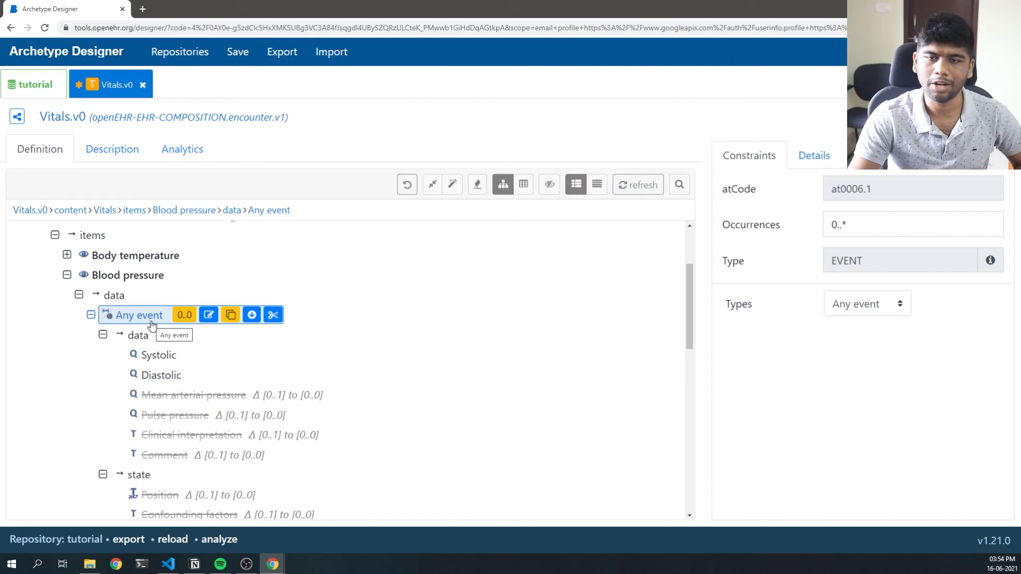
Look over the remaining Blood pressure elements and collapse the archetype's branch in the template tree.
{"action": "left_click", "coordinate": [91, 315]}
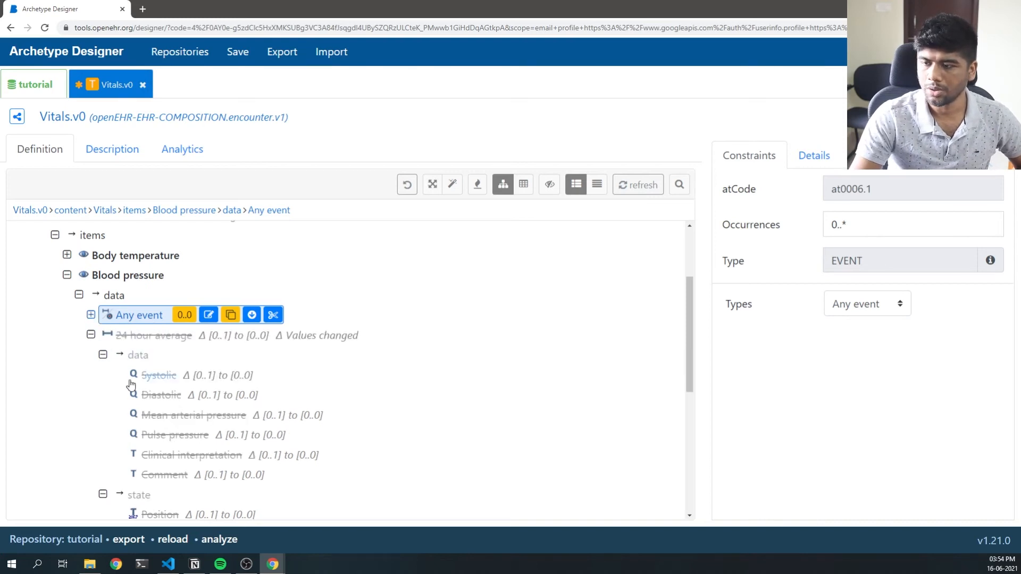
{"action": "scroll", "coordinate": [127, 386], "scroll_direction": "down", "scroll_amount": 5}
{"action": "scroll", "coordinate": [117, 426], "scroll_direction": "up", "scroll_amount": 8}
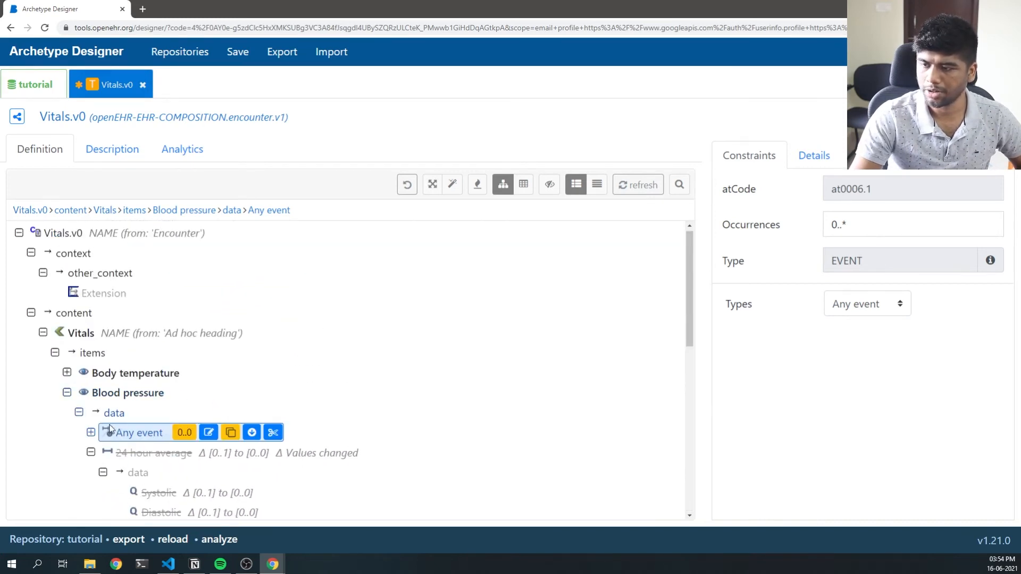
{"action": "left_click", "coordinate": [78, 412]}
{"action": "left_click", "coordinate": [67, 392]}
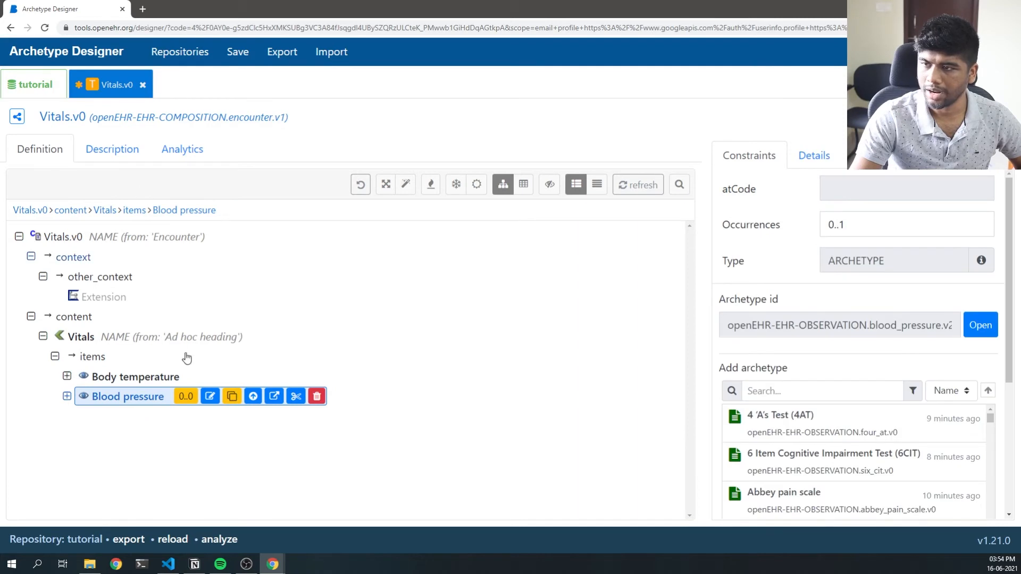
Check the Covid care form for the vital signs that follow blood pressure and return to the template.
{"action": "mouse_move", "coordinate": [272, 564]}
{"action": "left_click", "coordinate": [335, 514]}
{"action": "scroll", "coordinate": [441, 322], "scroll_direction": "down", "scroll_amount": 3}
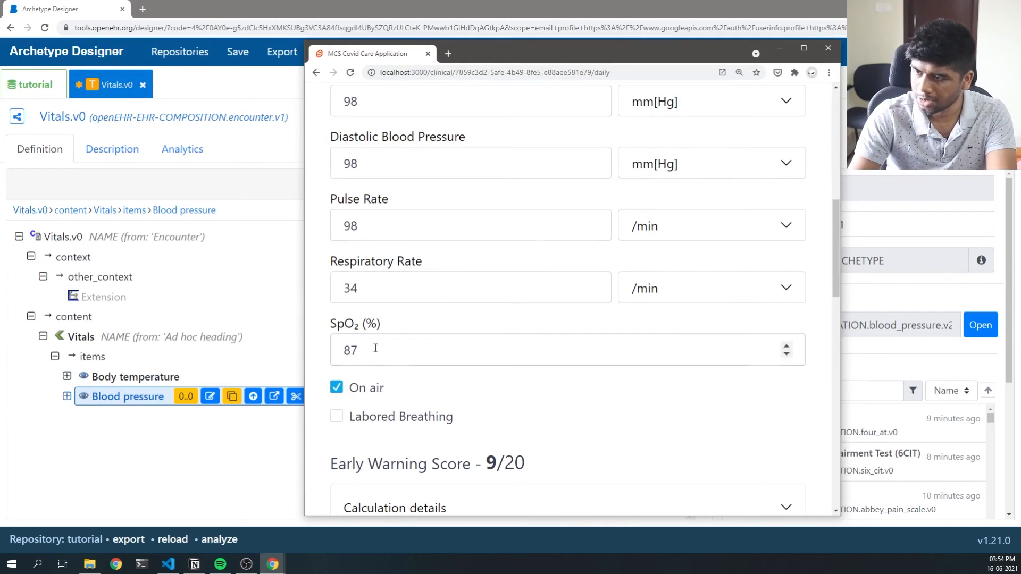
{"action": "left_click", "coordinate": [135, 442]}
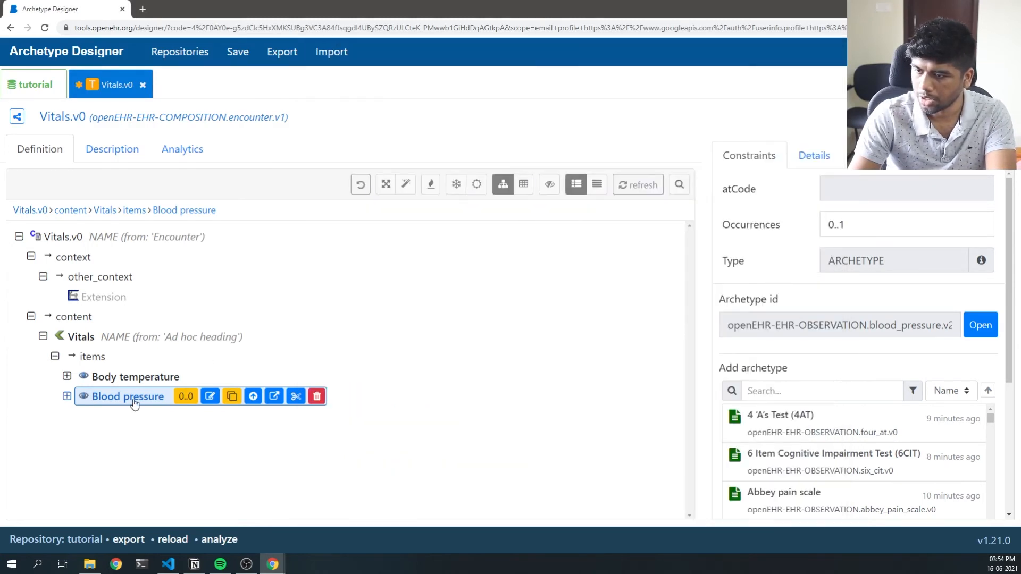
Search the archetypes for "Pulse" and add Pulse/Heart beat to the Vitals items below Blood pressure.
{"action": "left_click", "coordinate": [778, 387]}
{"action": "type", "text": "["}
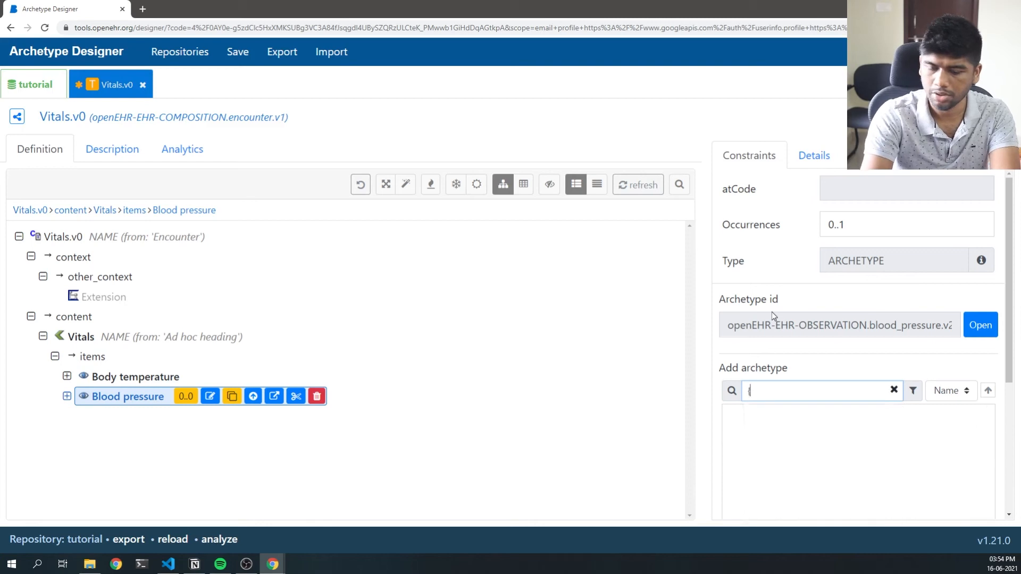
{"action": "key", "text": "BackSpace"}
{"action": "type", "text": "Pulse"}
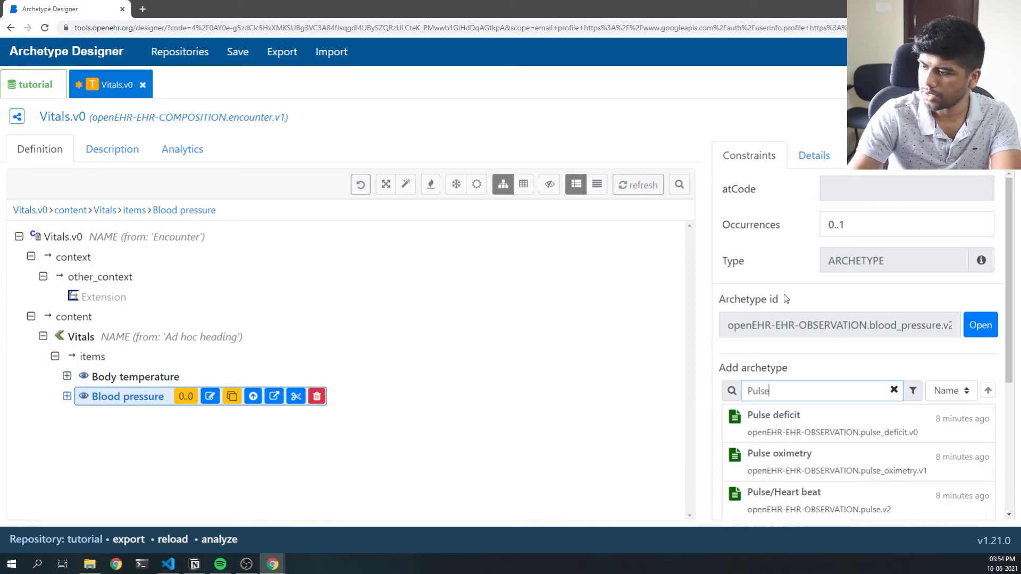
{"action": "scroll", "coordinate": [809, 438], "scroll_direction": "down", "scroll_amount": 3}
{"action": "left_click_drag", "start_coordinate": [809, 361], "coordinate": [340, 317]}
Expand Pulse/Heart beat's protocol and data, and exclude its Maximum event by setting the occurrences to 0..0.
{"action": "left_click", "coordinate": [67, 416]}
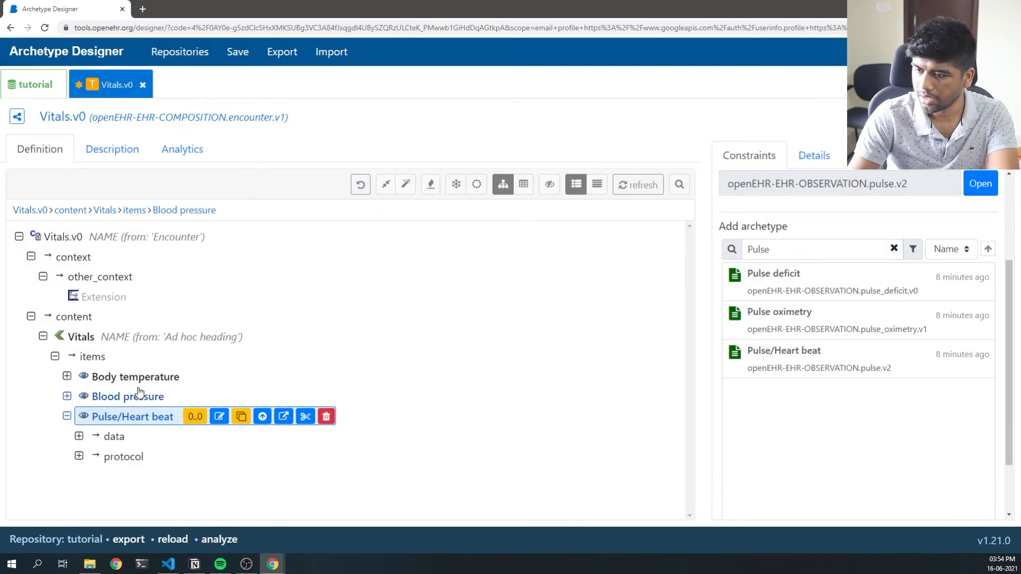
{"action": "left_click", "coordinate": [78, 457]}
{"action": "scroll", "coordinate": [187, 465], "scroll_direction": "down", "scroll_amount": 1}
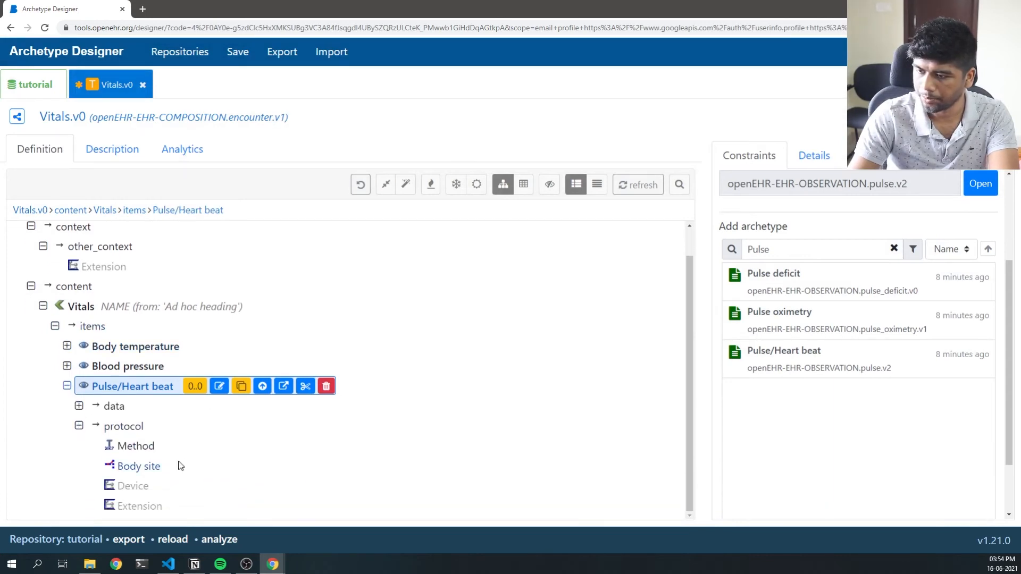
{"action": "left_click", "coordinate": [79, 406]}
{"action": "scroll", "coordinate": [133, 416], "scroll_direction": "down", "scroll_amount": 1}
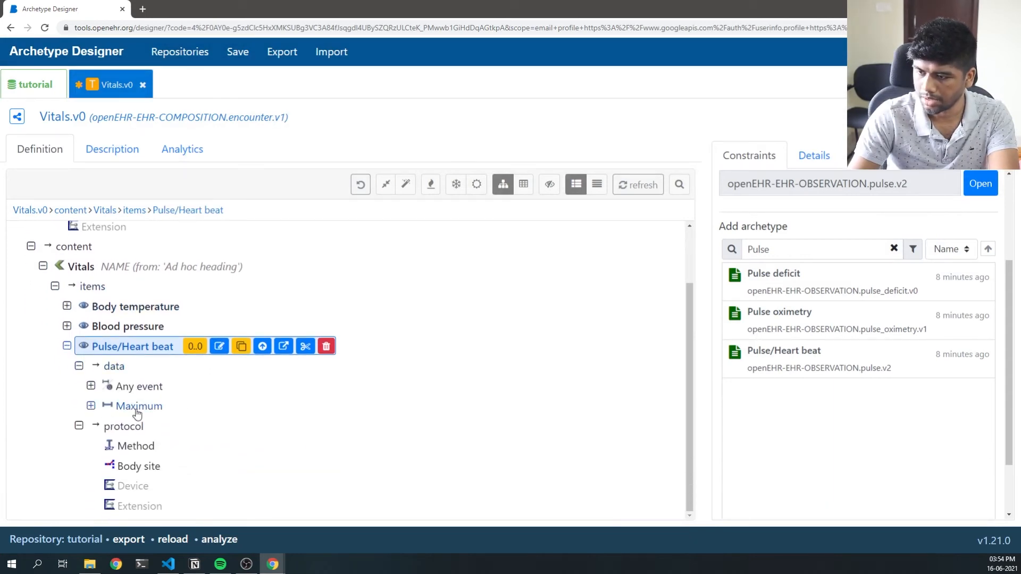
{"action": "left_click", "coordinate": [137, 409]}
{"action": "left_click", "coordinate": [184, 406]}
Expand Pulse/Heart beat's Any event data and exclude all optional elements of the archetype at once with occurrences 0..0.
{"action": "left_click", "coordinate": [109, 387]}
{"action": "left_click", "coordinate": [91, 392]}
{"action": "scroll", "coordinate": [102, 372], "scroll_direction": "down", "scroll_amount": 1}
{"action": "left_click", "coordinate": [103, 366]}
{"action": "scroll", "coordinate": [203, 394], "scroll_direction": "down", "scroll_amount": 1}
{"action": "scroll", "coordinate": [191, 356], "scroll_direction": "up", "scroll_amount": 1}
{"action": "left_click", "coordinate": [152, 408]}
{"action": "left_click", "coordinate": [137, 350]}
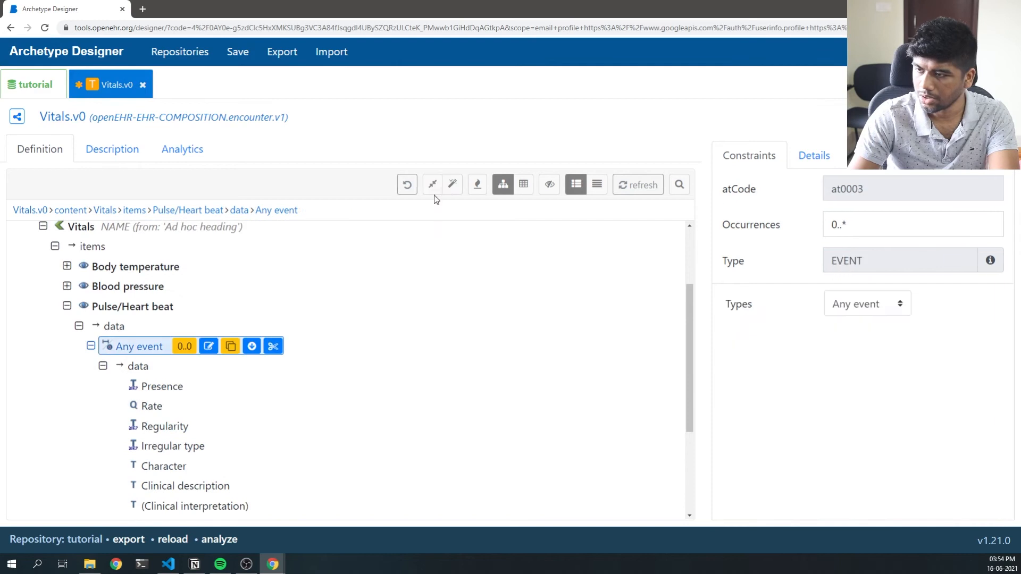
{"action": "left_click", "coordinate": [124, 309]}
{"action": "left_click", "coordinate": [457, 183]}
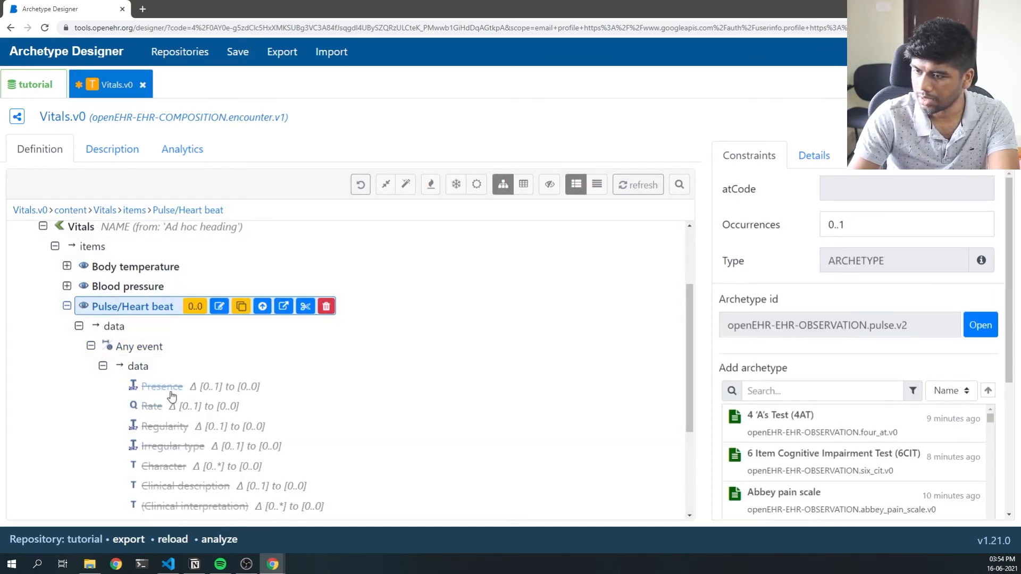
Restore Rate under Pulse/Heart beat's Any event to occurrences 0..1 and look over the excluded elements.
{"action": "left_click", "coordinate": [152, 408]}
{"action": "scroll", "coordinate": [310, 449], "scroll_direction": "down", "scroll_amount": 3}
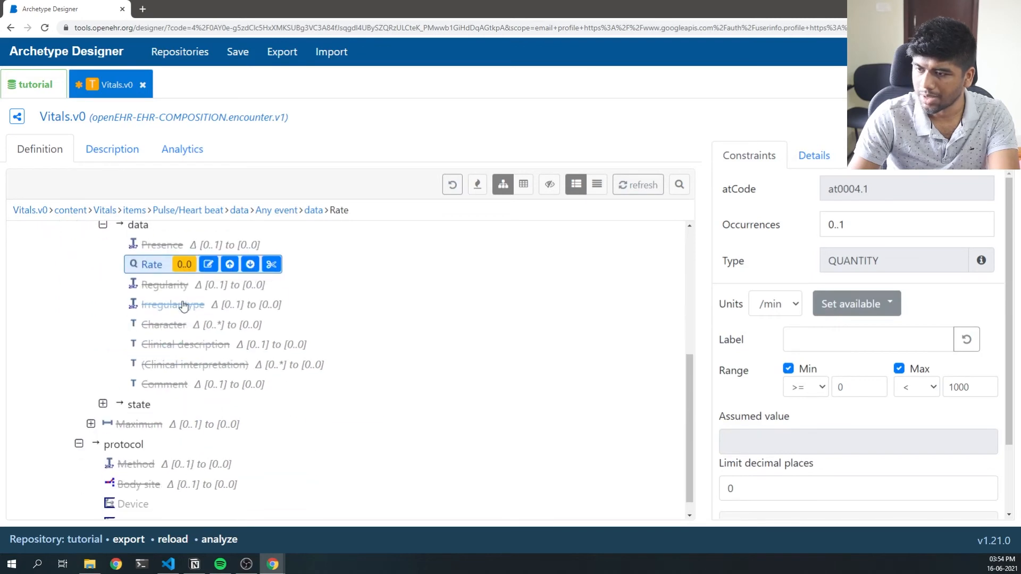
{"action": "left_click", "coordinate": [171, 286]}
{"action": "left_click", "coordinate": [170, 305]}
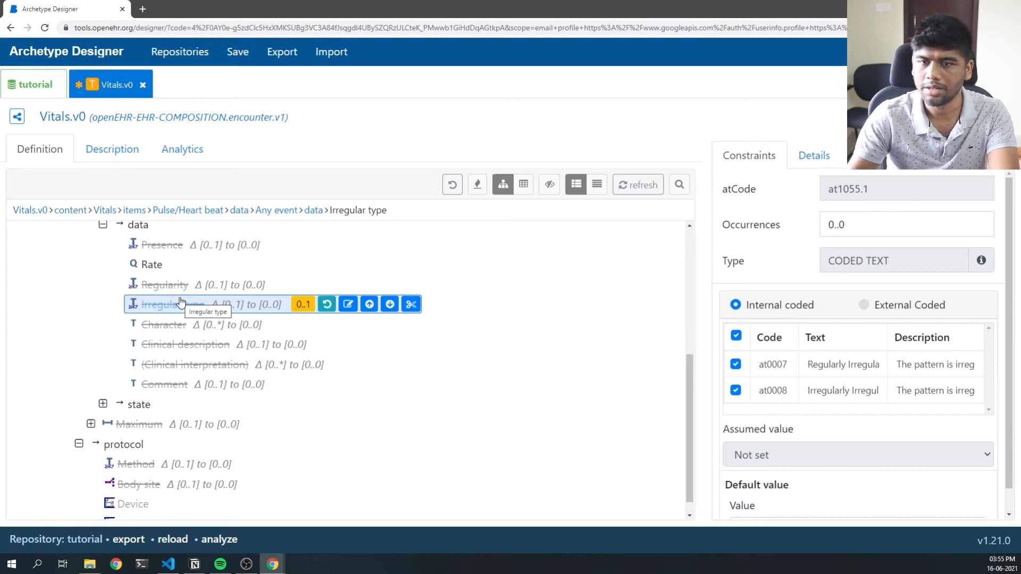
{"action": "scroll", "coordinate": [154, 372], "scroll_direction": "up", "scroll_amount": 3}
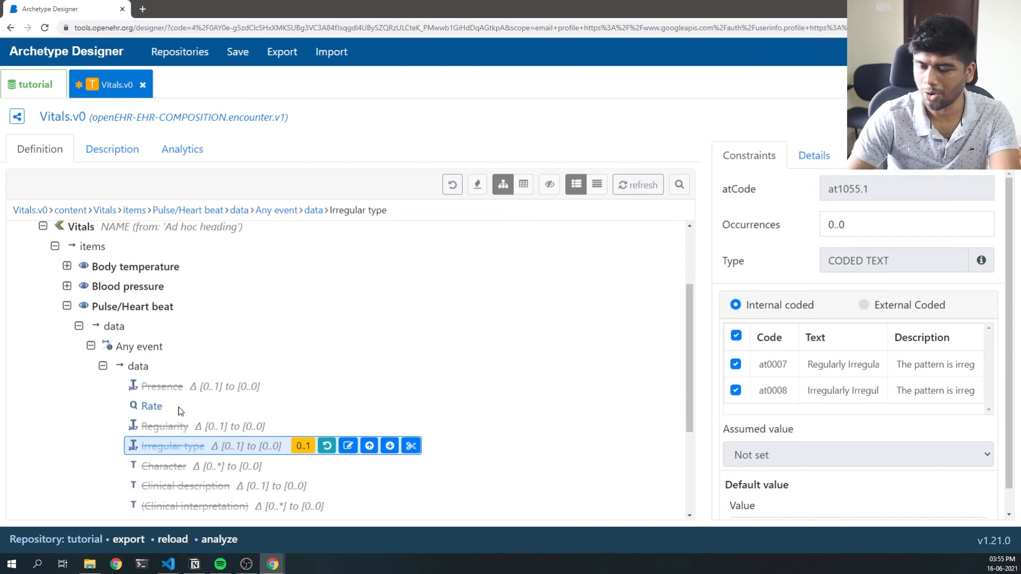
{"action": "scroll", "coordinate": [197, 444], "scroll_direction": "down", "scroll_amount": 3}
{"action": "scroll", "coordinate": [205, 247], "scroll_direction": "up", "scroll_amount": 3}
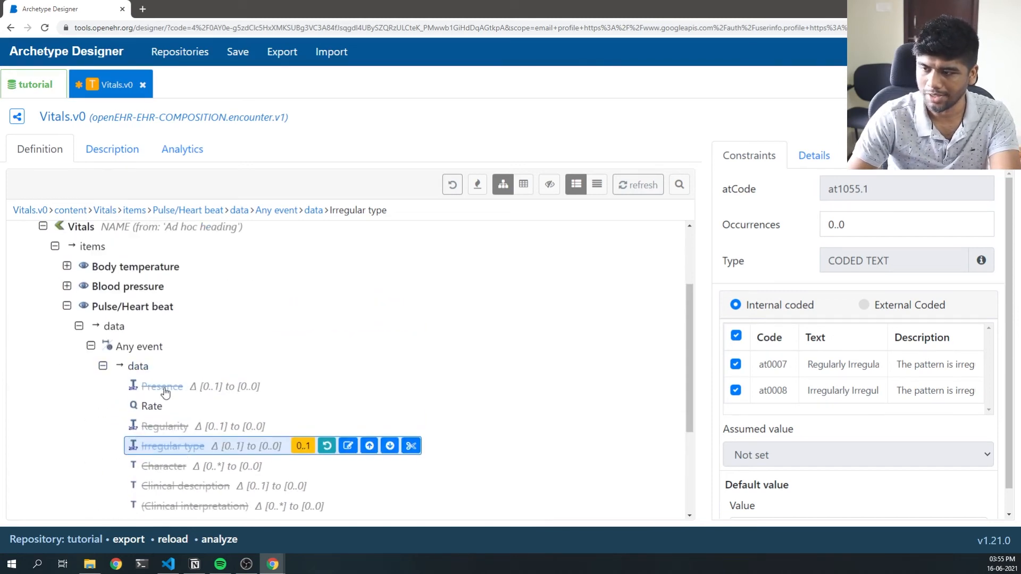
{"action": "scroll", "coordinate": [165, 367], "scroll_direction": "down", "scroll_amount": 3}
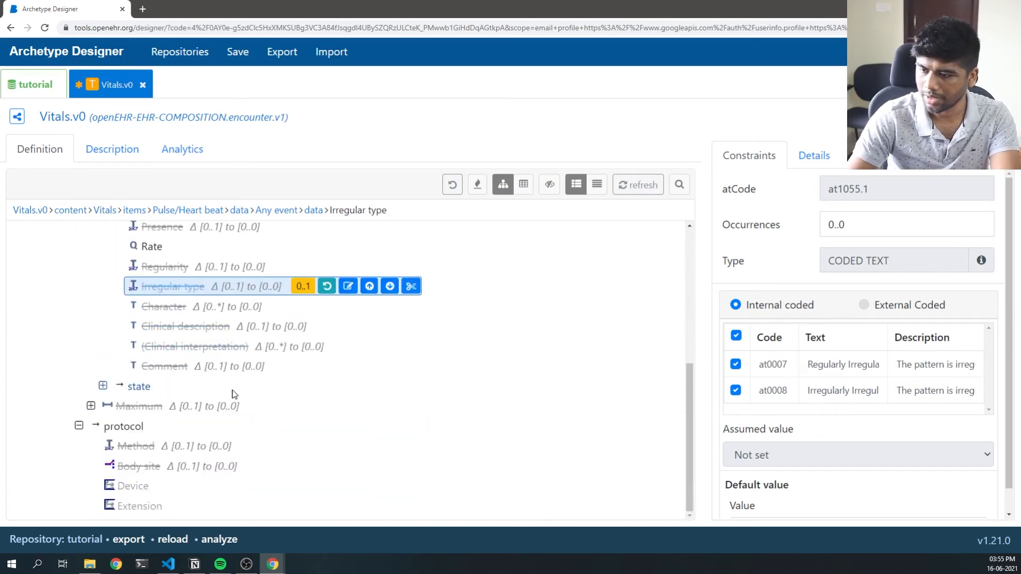
{"action": "scroll", "coordinate": [194, 375], "scroll_direction": "up", "scroll_amount": 3}
Collapse Pulse/Heart beat, search the archetypes for "Respi" and add Respiration to the Vitals items.
{"action": "left_click", "coordinate": [67, 293]}
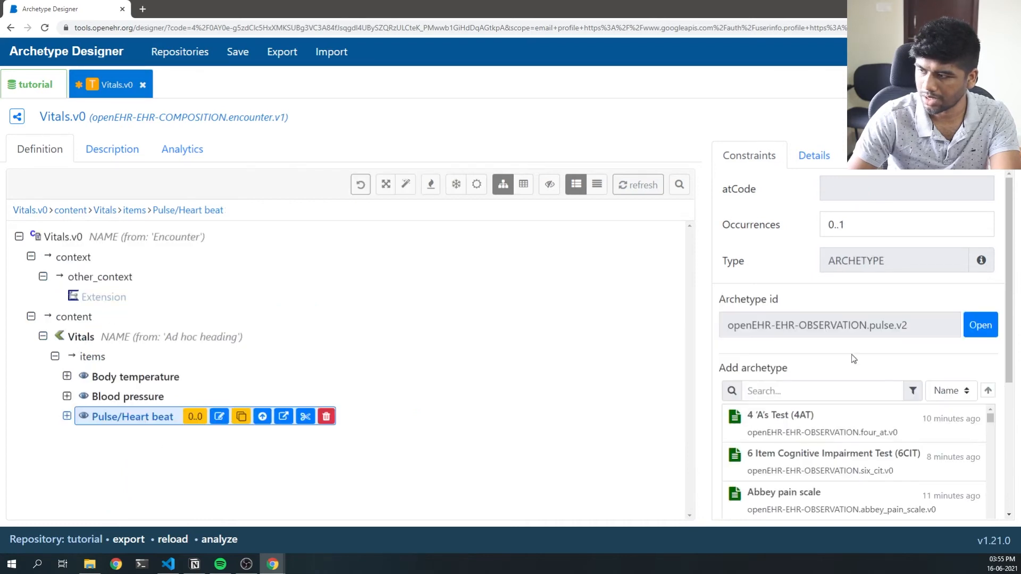
{"action": "left_click", "coordinate": [793, 389]}
{"action": "type", "text": "Respi"}
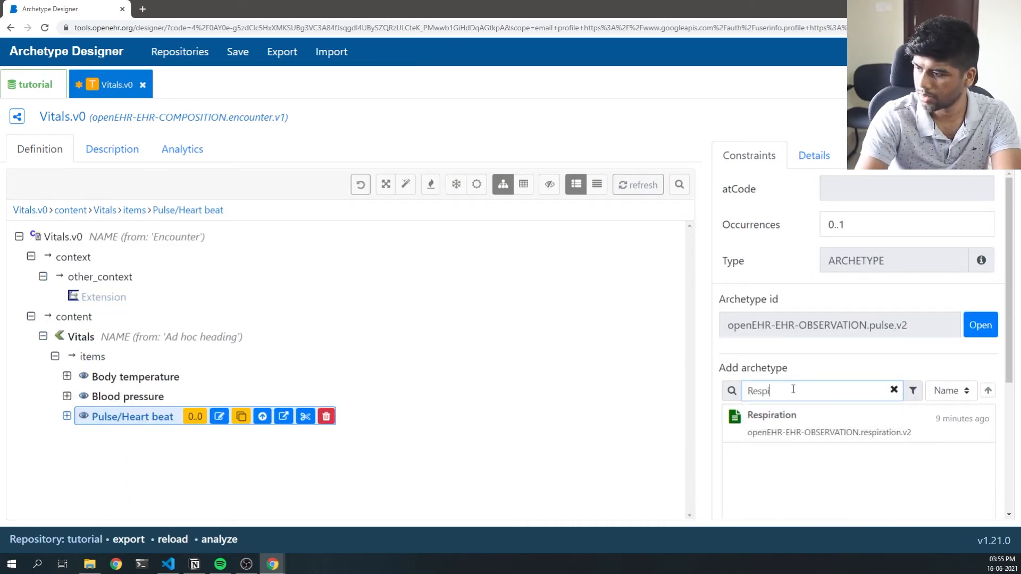
{"action": "left_click", "coordinate": [799, 424]}
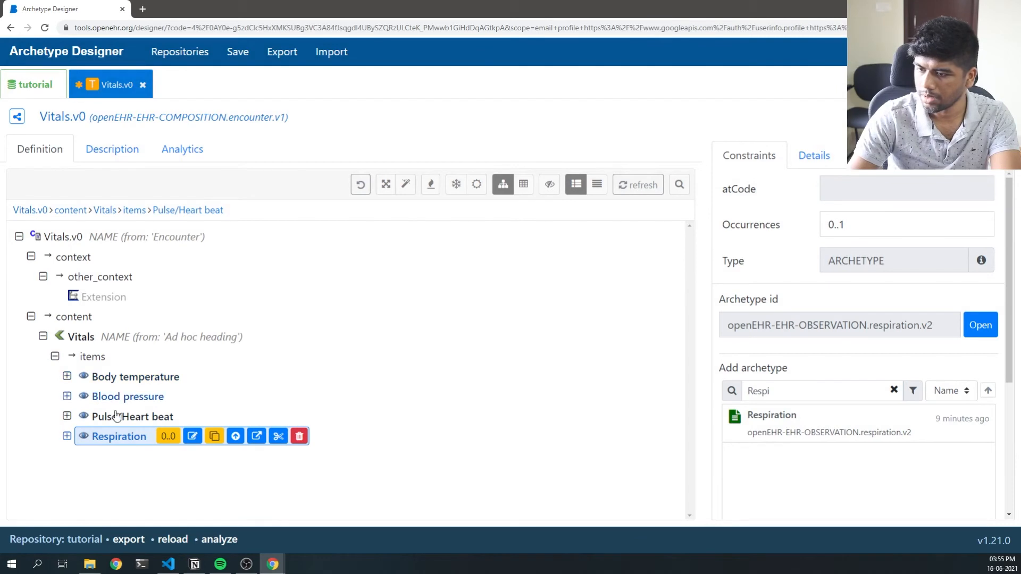
Expand Respiration down to its Any event data and exclude all optional elements at once with occurrences 0..0.
{"action": "left_click", "coordinate": [67, 437]}
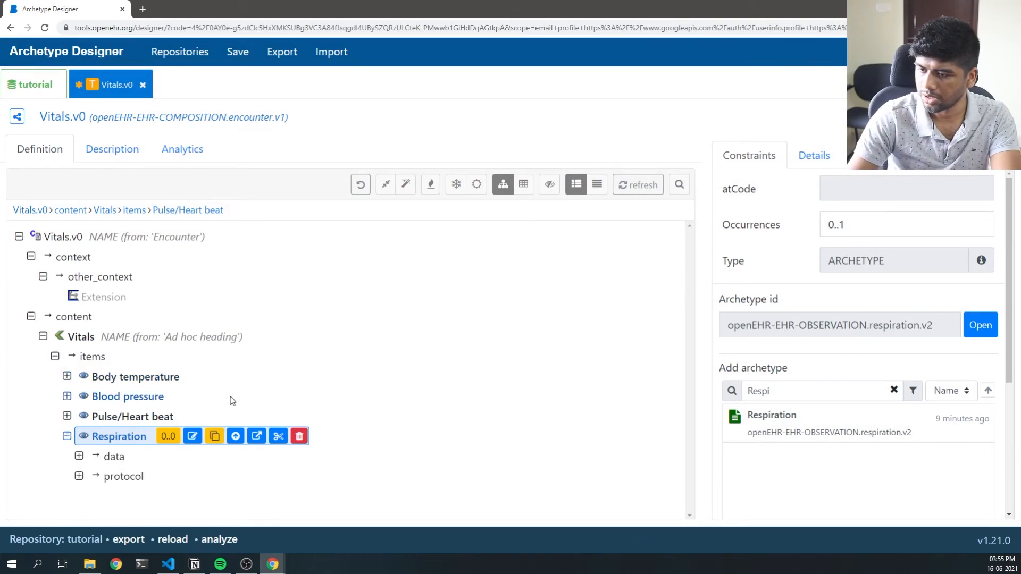
{"action": "left_click", "coordinate": [79, 456]}
{"action": "left_click", "coordinate": [91, 476]}
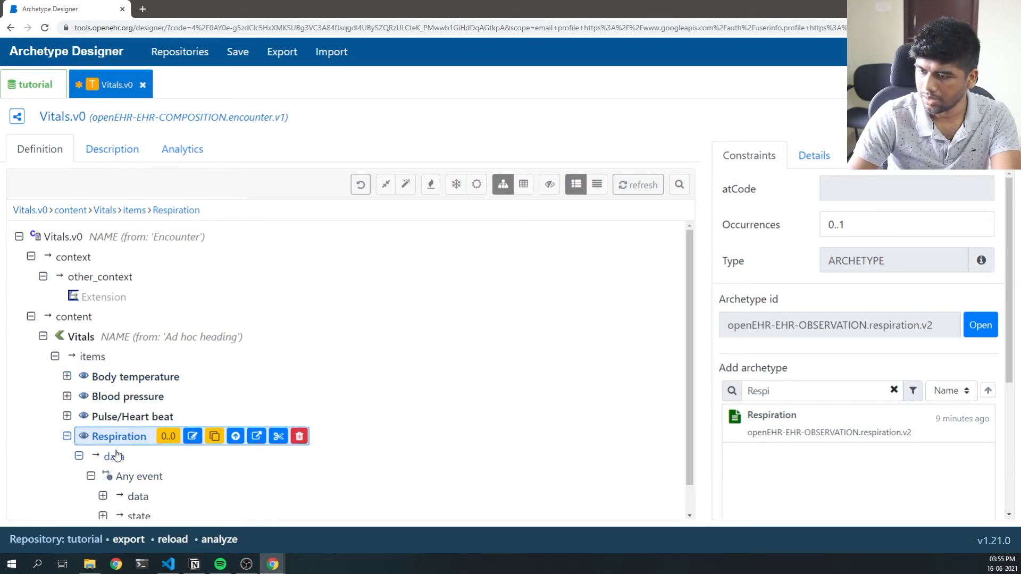
{"action": "left_click", "coordinate": [103, 496]}
{"action": "scroll", "coordinate": [176, 453], "scroll_direction": "down", "scroll_amount": 3}
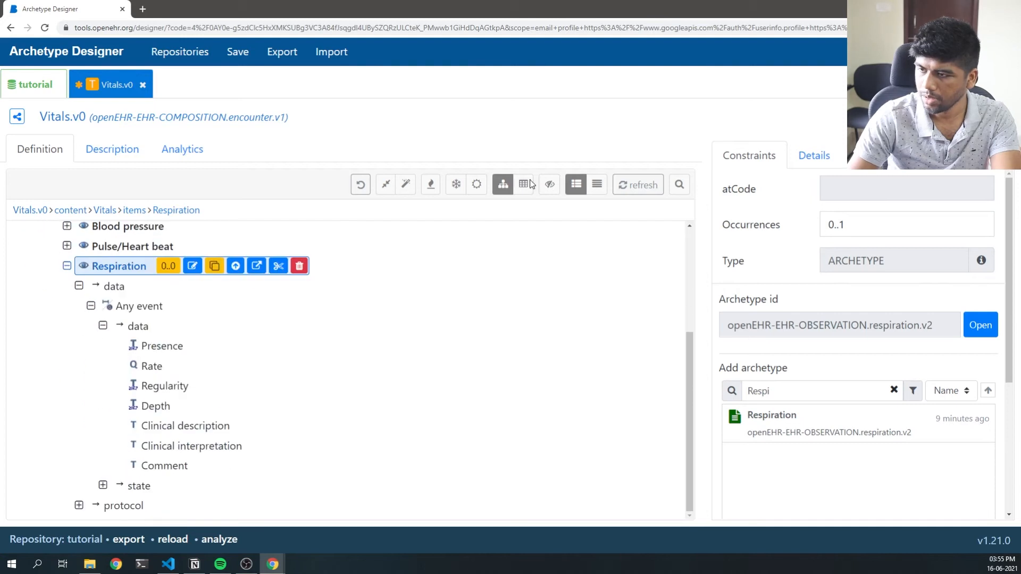
{"action": "left_click", "coordinate": [456, 184]}
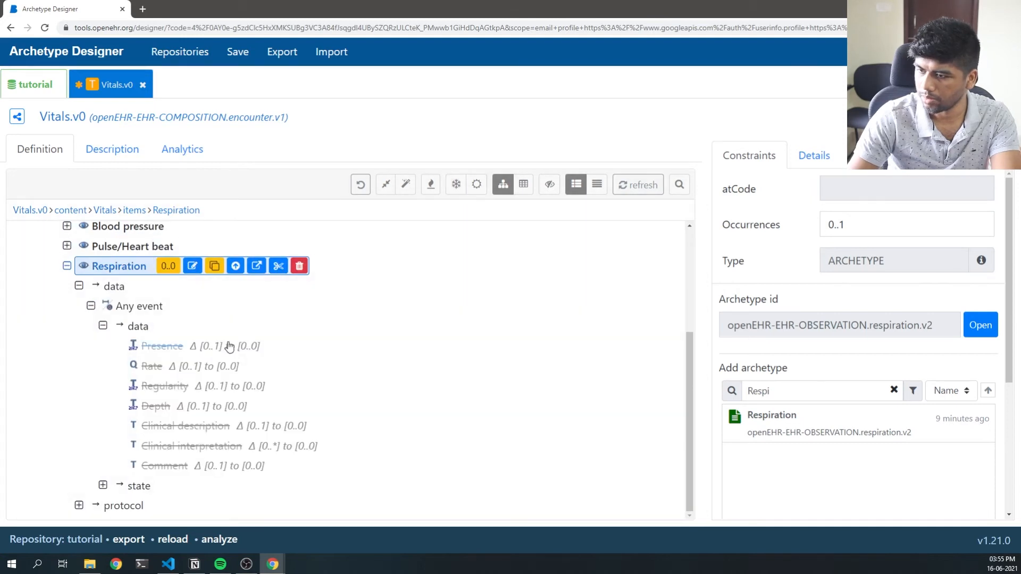
Restore Rate under Respiration's Any event to occurrences 0..1 and check the excluded Depth element.
{"action": "left_click", "coordinate": [165, 346]}
{"action": "left_click", "coordinate": [155, 366]}
{"action": "left_click", "coordinate": [260, 366]}
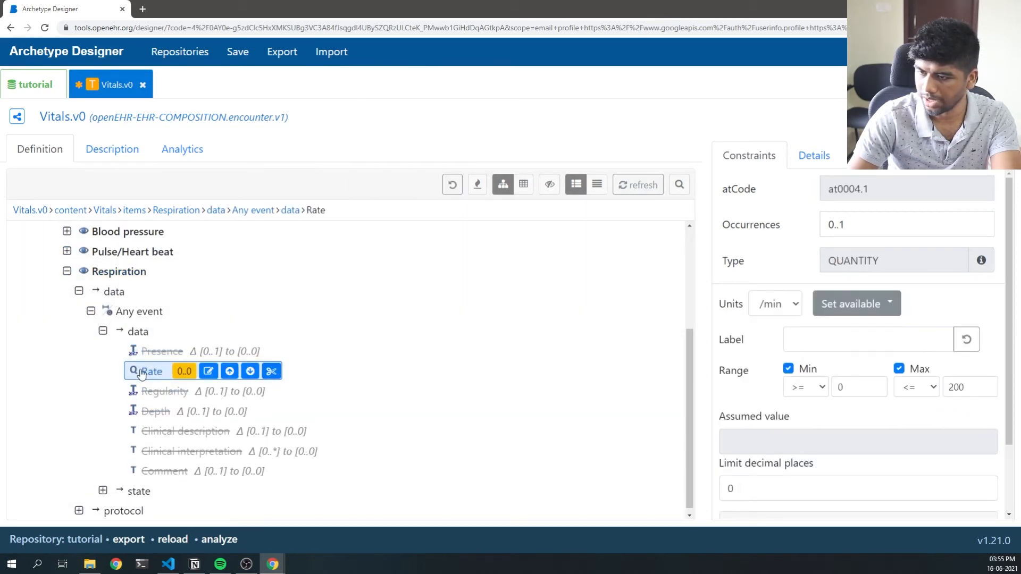
{"action": "left_click", "coordinate": [156, 412]}
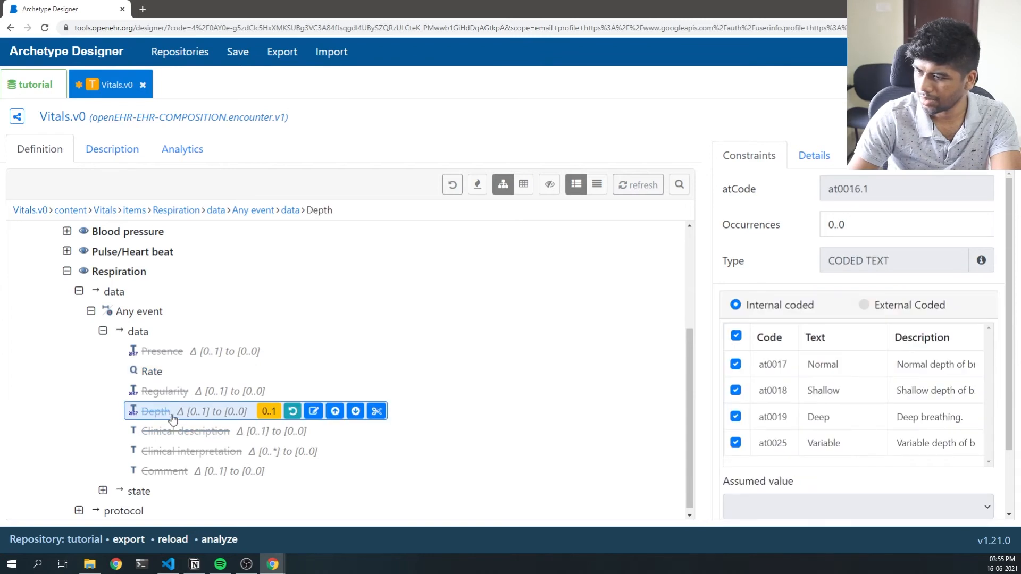
Collapse Respiration and search the archetypes for "SpO2", clearing the search term.
{"action": "left_click", "coordinate": [67, 272]}
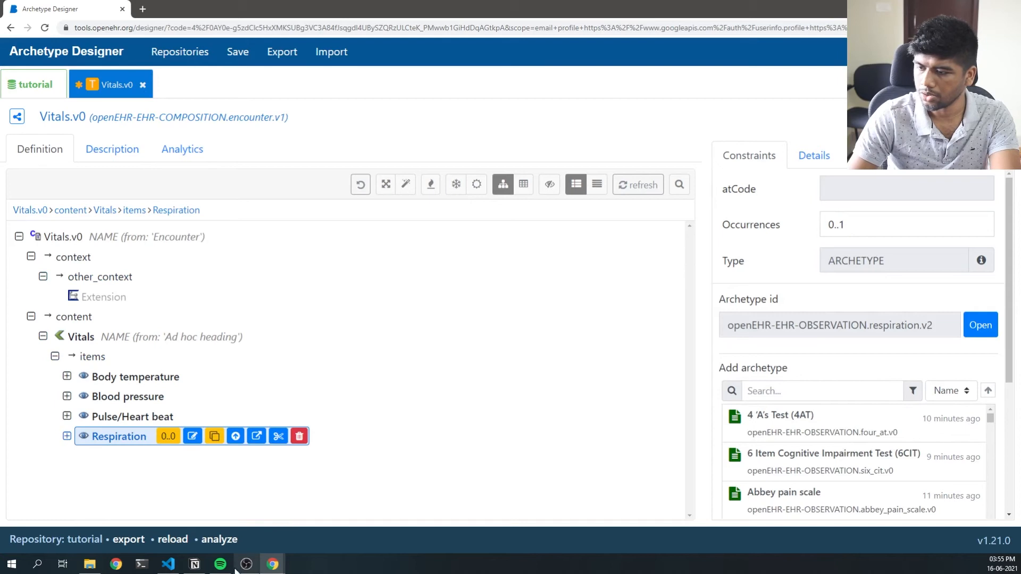
{"action": "left_click", "coordinate": [796, 392]}
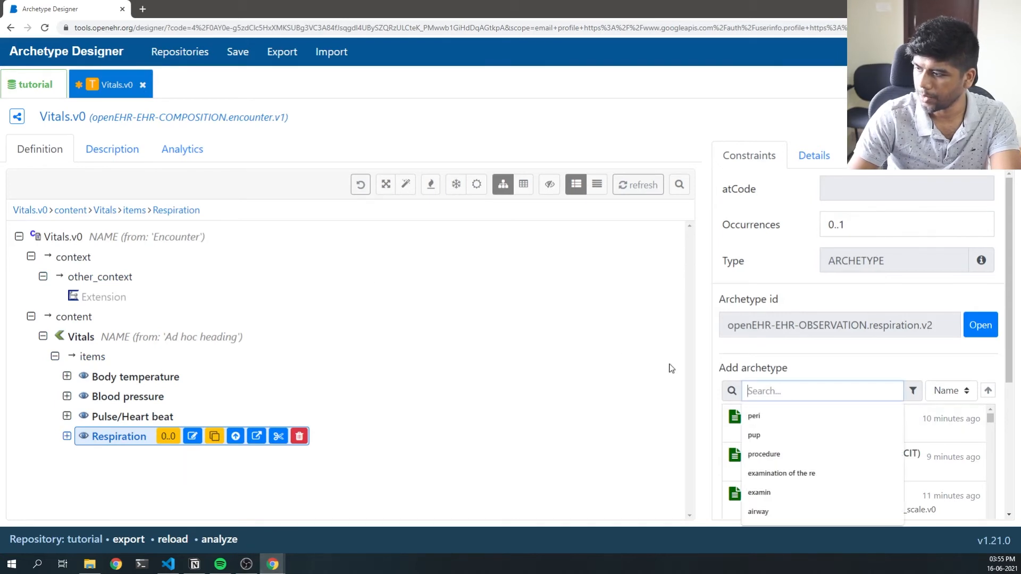
{"action": "type", "text": "Sp02"}
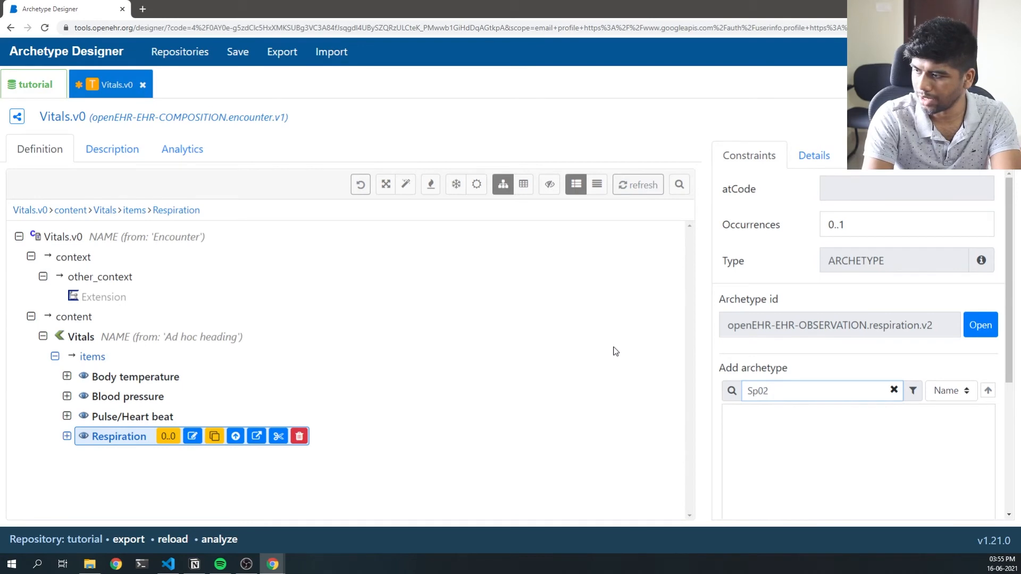
{"action": "key", "text": "BackSpace"}
{"action": "type", "text": "O2"}
{"action": "key", "text": "BackSpace"}
{"action": "key", "text": "BackSpace"}
{"action": "key", "text": "BackSpace"}
{"action": "key", "text": "BackSpace"}
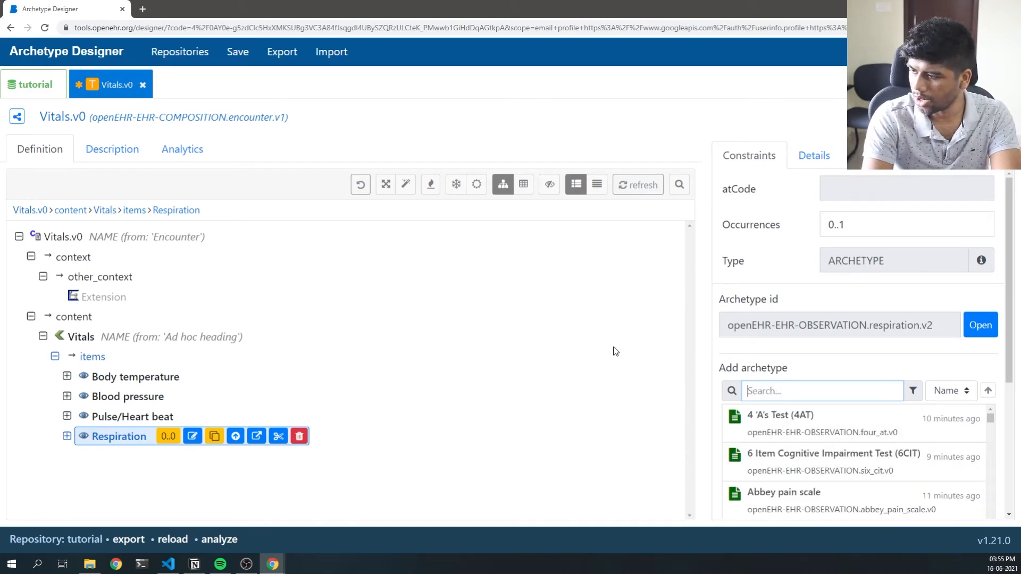
Search the archetypes for "Pulse", add Pulse oximetry to the Vitals items and expand it down to its Any event data.
{"action": "type", "text": "Pulse"}
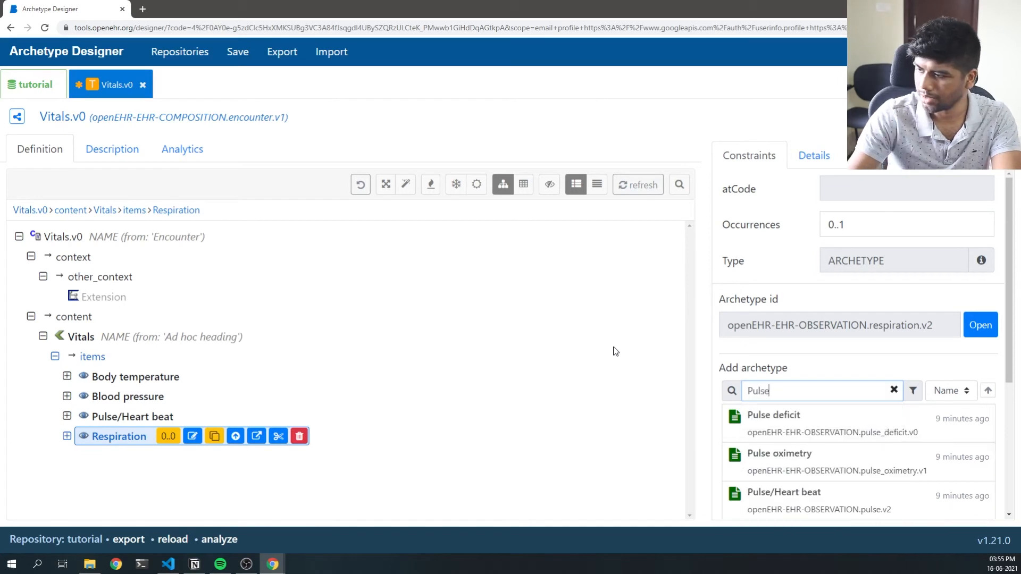
{"action": "left_click", "coordinate": [797, 457]}
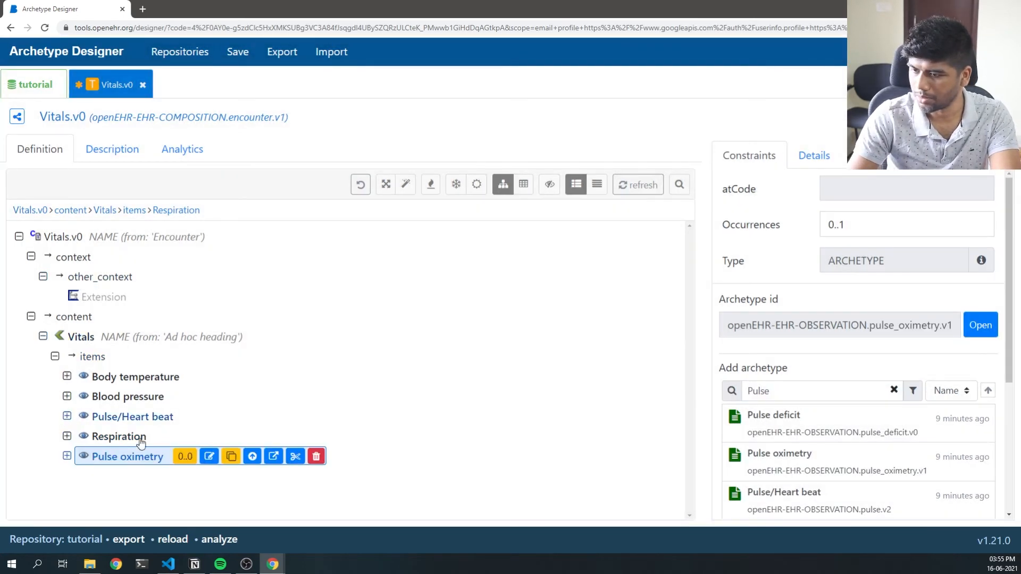
{"action": "left_click", "coordinate": [78, 476]}
{"action": "left_click", "coordinate": [91, 488]}
{"action": "scroll", "coordinate": [120, 466], "scroll_direction": "down", "scroll_amount": 1}
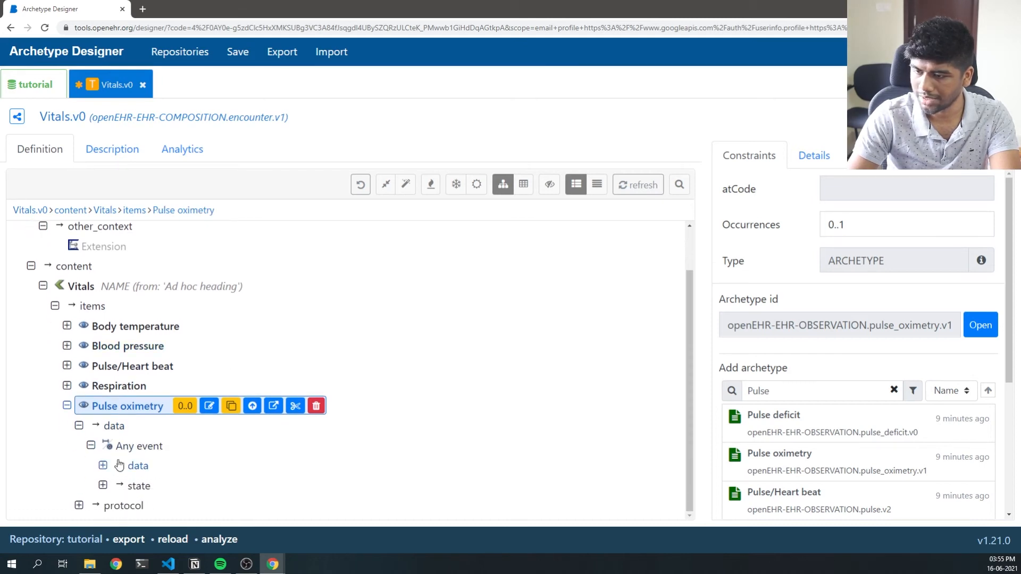
{"action": "left_click", "coordinate": [103, 465]}
{"action": "scroll", "coordinate": [175, 420], "scroll_direction": "down", "scroll_amount": 3}
Examine the constraints and descriptions of the SpO₂, SpCO, SpMet and SpOC elements in Pulse oximetry.
{"action": "left_click", "coordinate": [139, 327]}
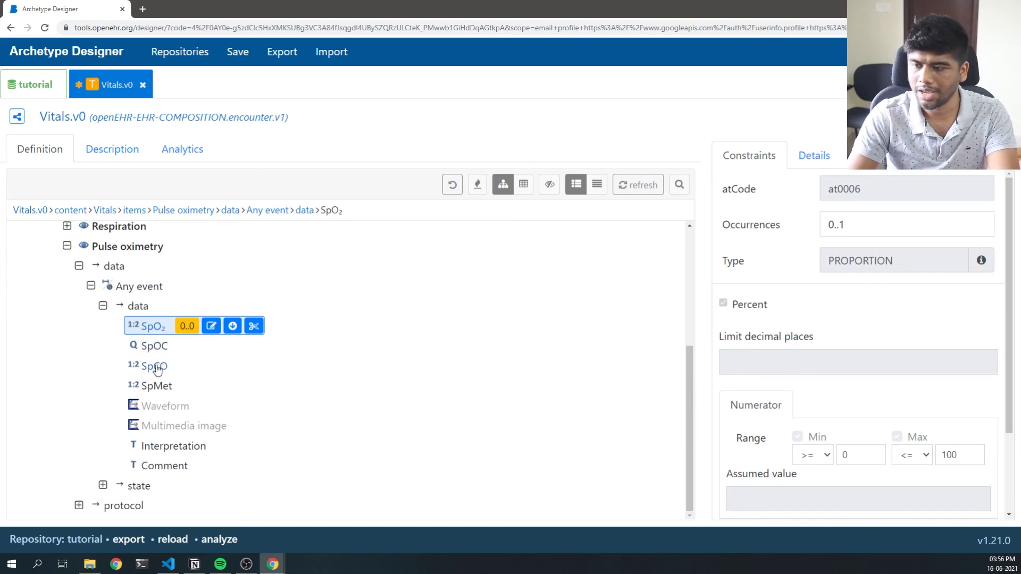
{"action": "left_click", "coordinate": [155, 367]}
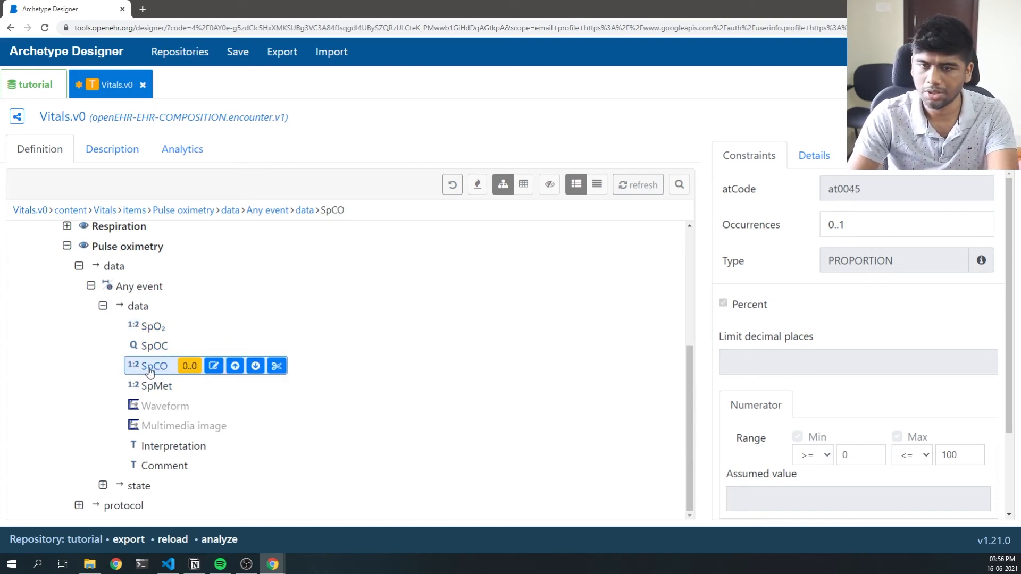
{"action": "left_click", "coordinate": [151, 387]}
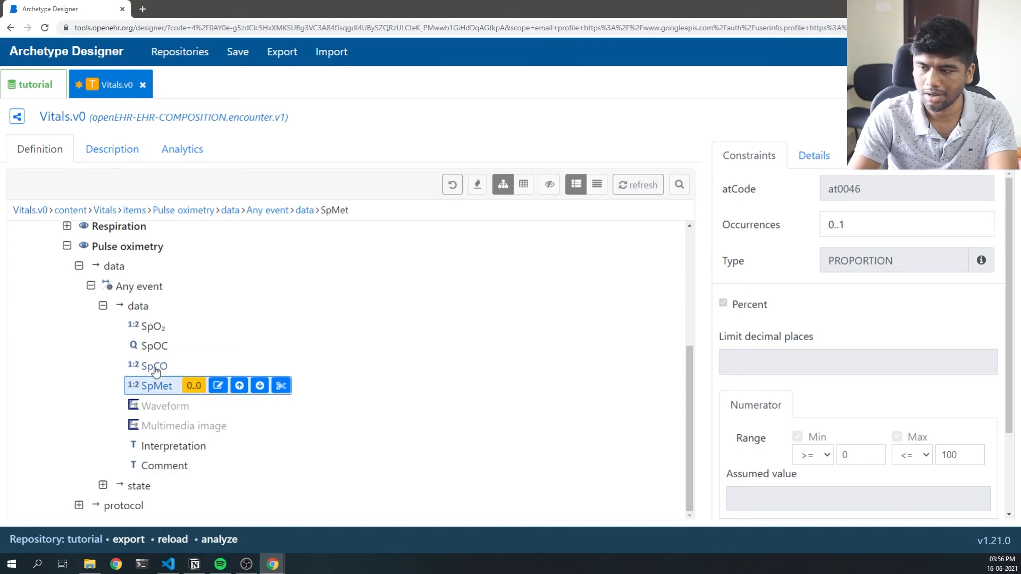
{"action": "left_click", "coordinate": [814, 155]}
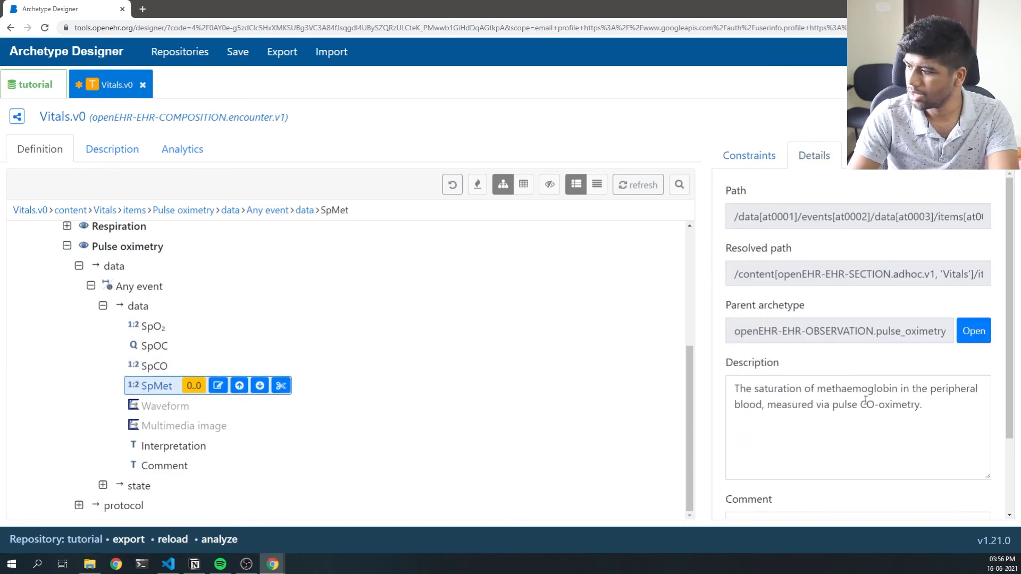
{"action": "left_click", "coordinate": [156, 366]}
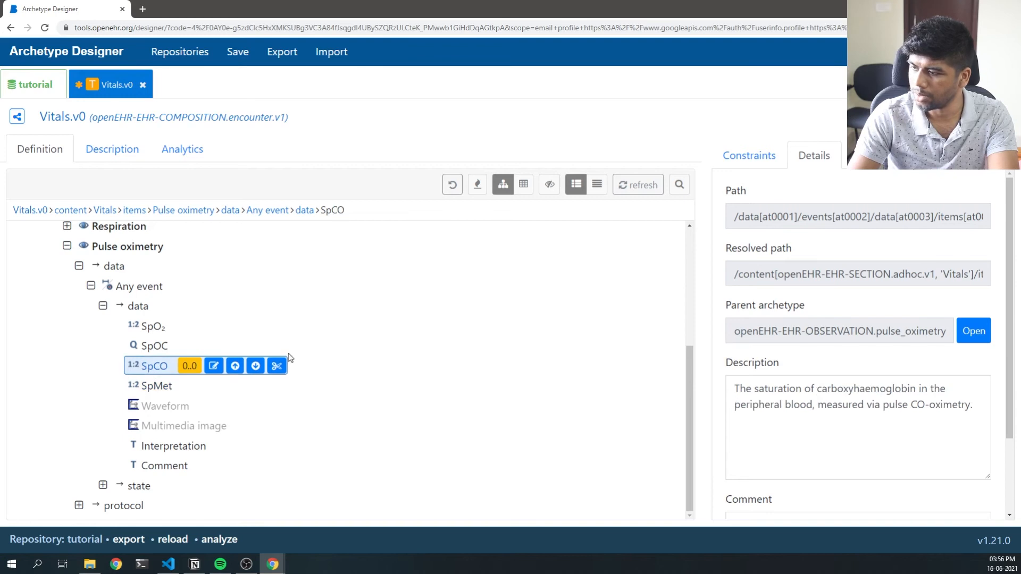
{"action": "left_click", "coordinate": [154, 346]}
Exclude all optional elements of Pulse oximetry at once with occurrences 0..0, and restore SpO₂ to 0..1.
{"action": "left_click", "coordinate": [135, 286]}
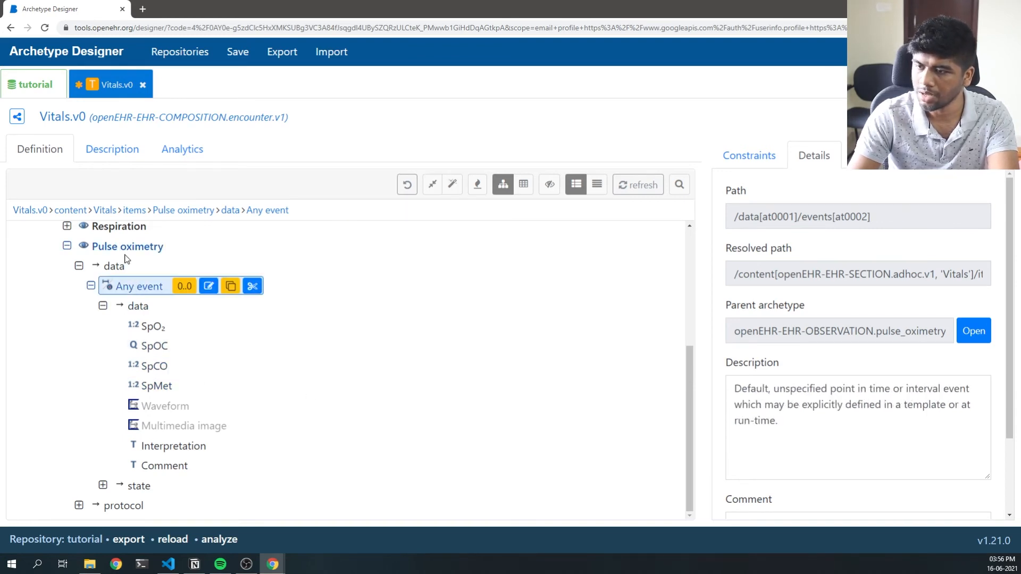
{"action": "left_click", "coordinate": [126, 247]}
{"action": "left_click", "coordinate": [456, 184]}
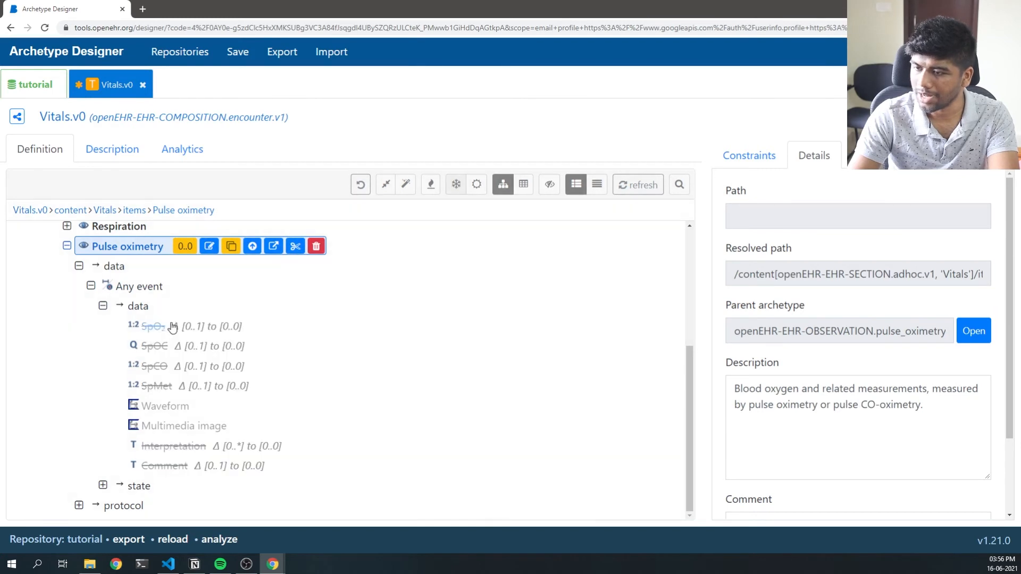
{"action": "left_click", "coordinate": [153, 326]}
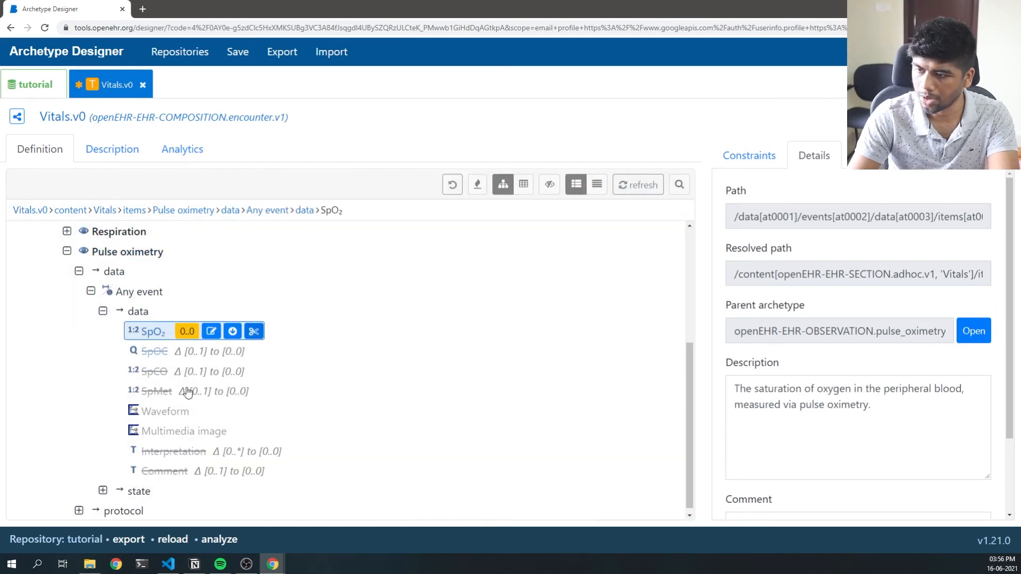
Expand Pulse oximetry's state and protocol, and check the details of the excluded Sensor site and Pre/post-ductal elements.
{"action": "scroll", "coordinate": [101, 416], "scroll_direction": "down", "scroll_amount": 1}
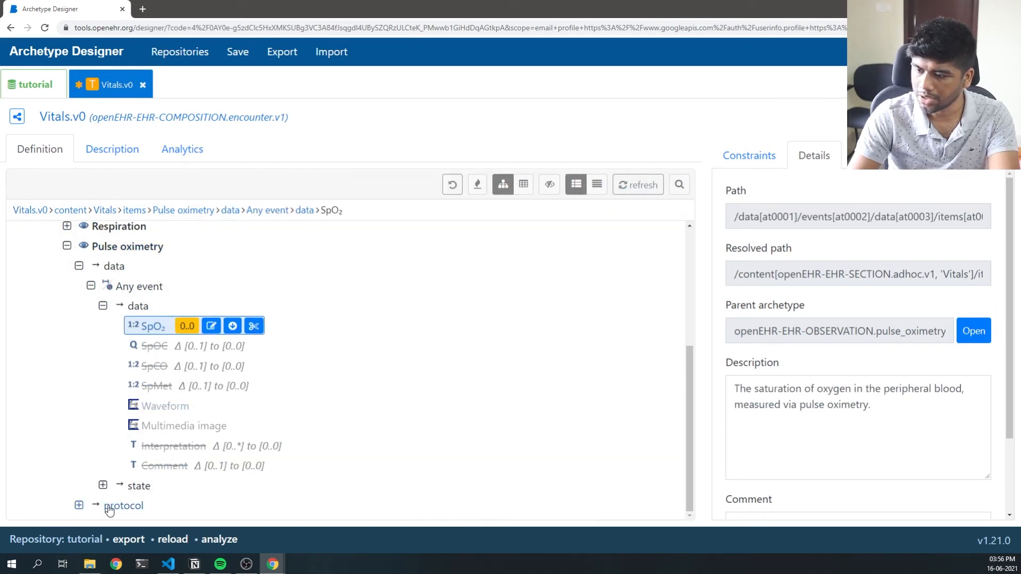
{"action": "left_click", "coordinate": [103, 485]}
{"action": "scroll", "coordinate": [335, 479], "scroll_direction": "down", "scroll_amount": 1}
{"action": "left_click", "coordinate": [78, 505]}
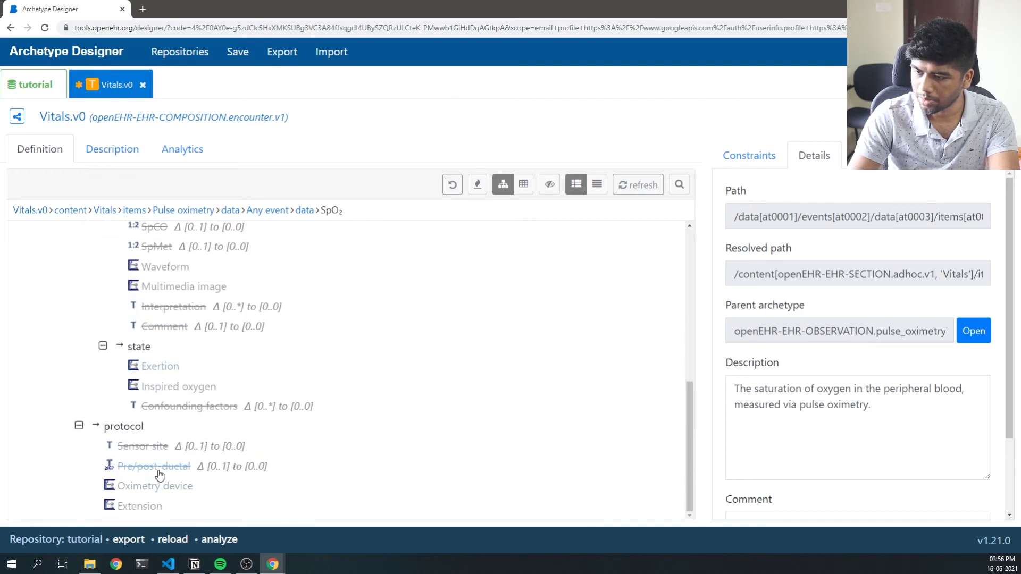
{"action": "left_click", "coordinate": [149, 450]}
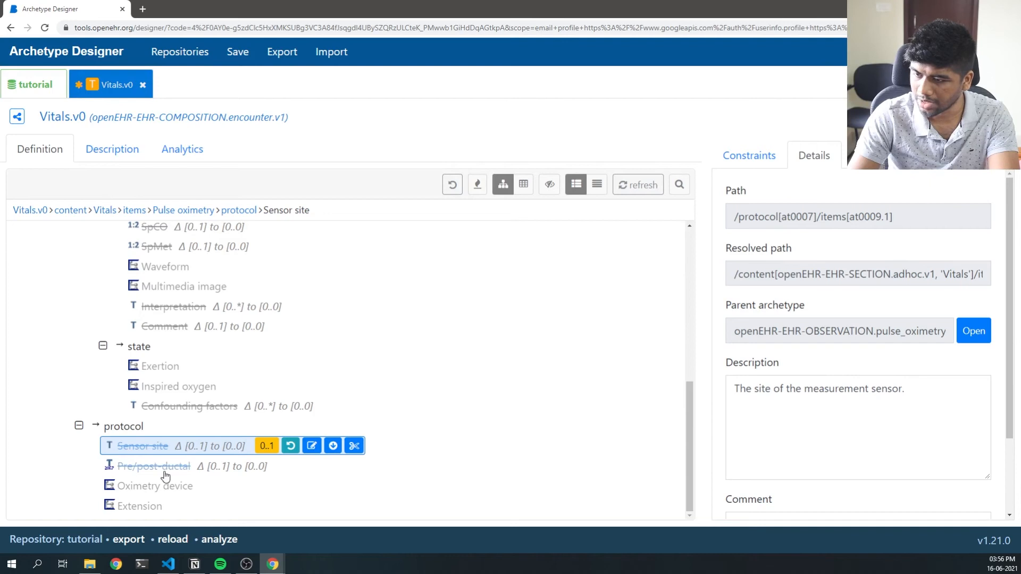
{"action": "left_click", "coordinate": [160, 471]}
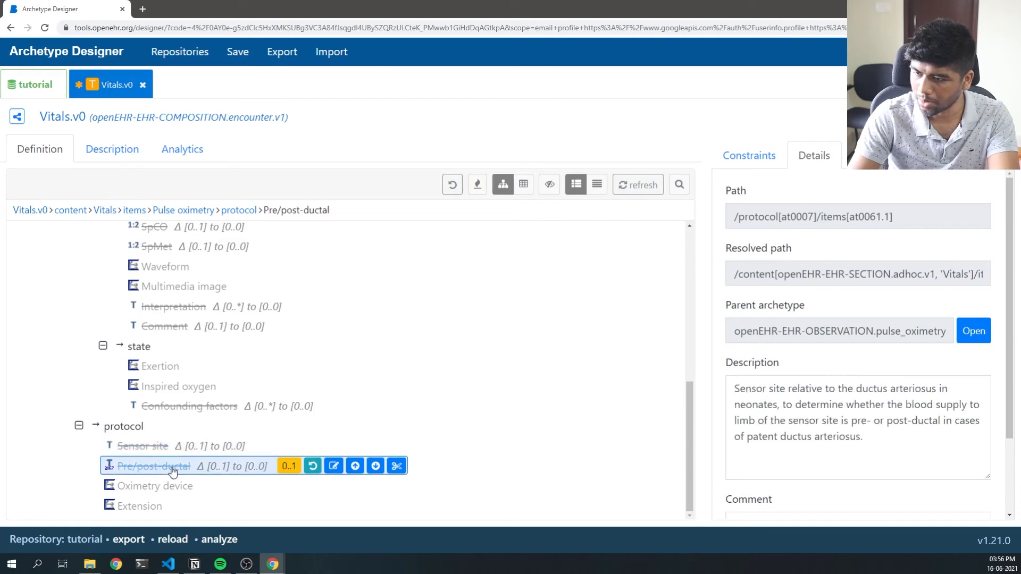
{"action": "left_click", "coordinate": [765, 166]}
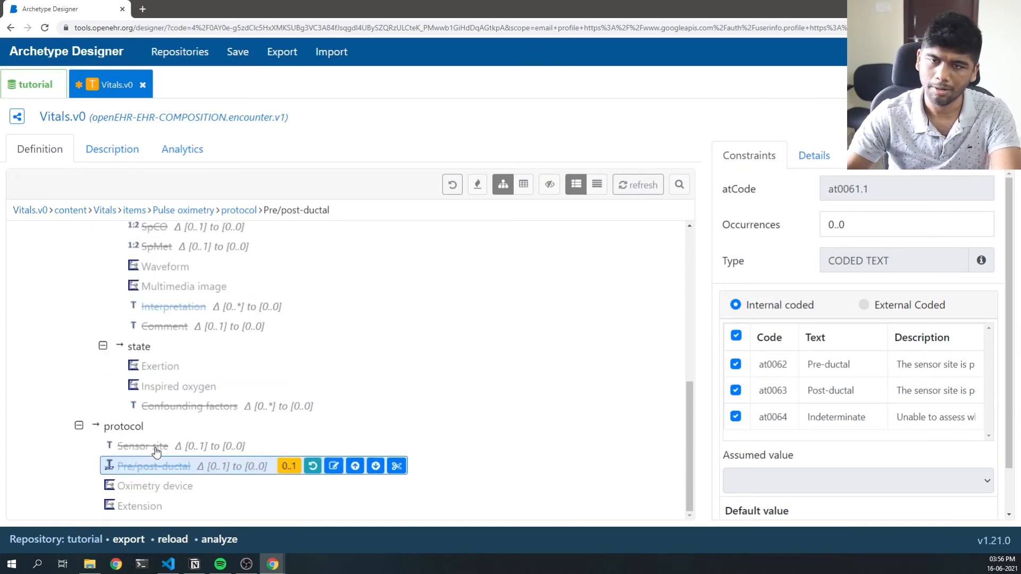
Review the Pulse oximetry elements and select the Inspired oxygen slot under state to see its matching archetypes.
{"action": "scroll", "coordinate": [149, 452], "scroll_direction": "up", "scroll_amount": 3}
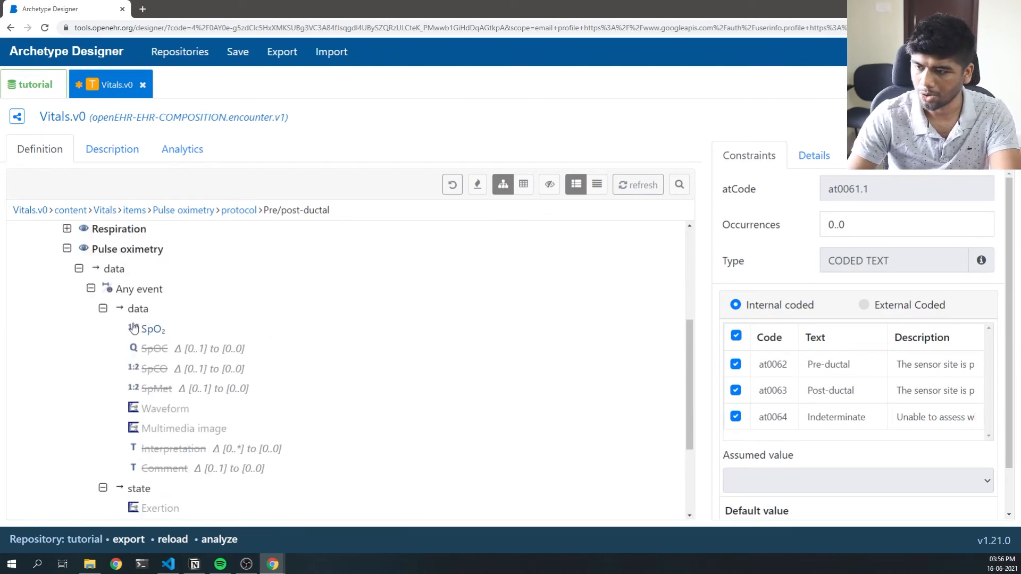
{"action": "scroll", "coordinate": [235, 421], "scroll_direction": "down", "scroll_amount": 3}
{"action": "scroll", "coordinate": [189, 426], "scroll_direction": "up", "scroll_amount": 3}
{"action": "scroll", "coordinate": [189, 425], "scroll_direction": "down", "scroll_amount": 3}
{"action": "left_click", "coordinate": [160, 387]}
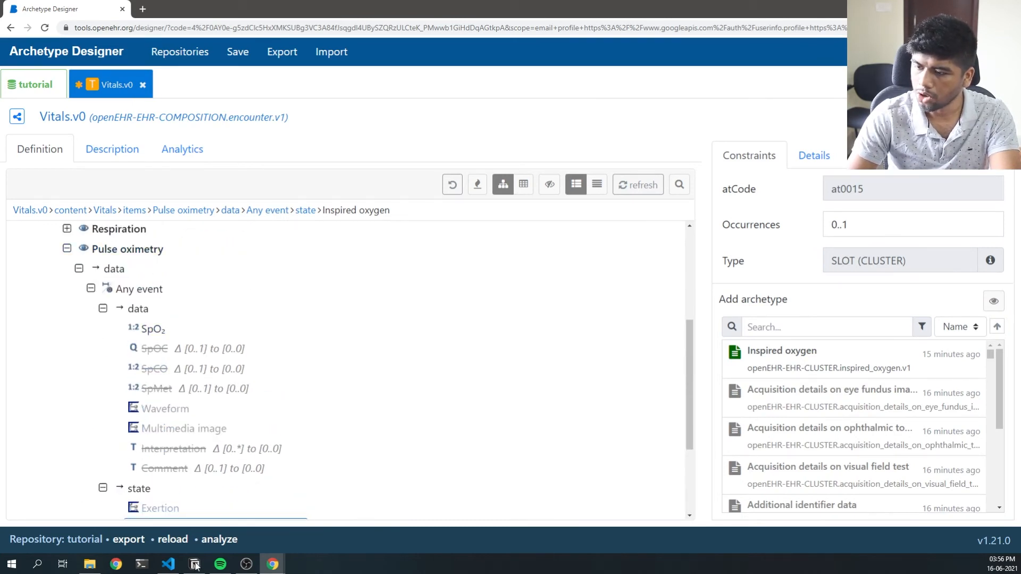
Switch to the MCS Covid Care Application form, untick On air and examine the Percent O₂ and Flow rate fields.
{"action": "mouse_move", "coordinate": [273, 564]}
{"action": "left_click", "coordinate": [317, 519]}
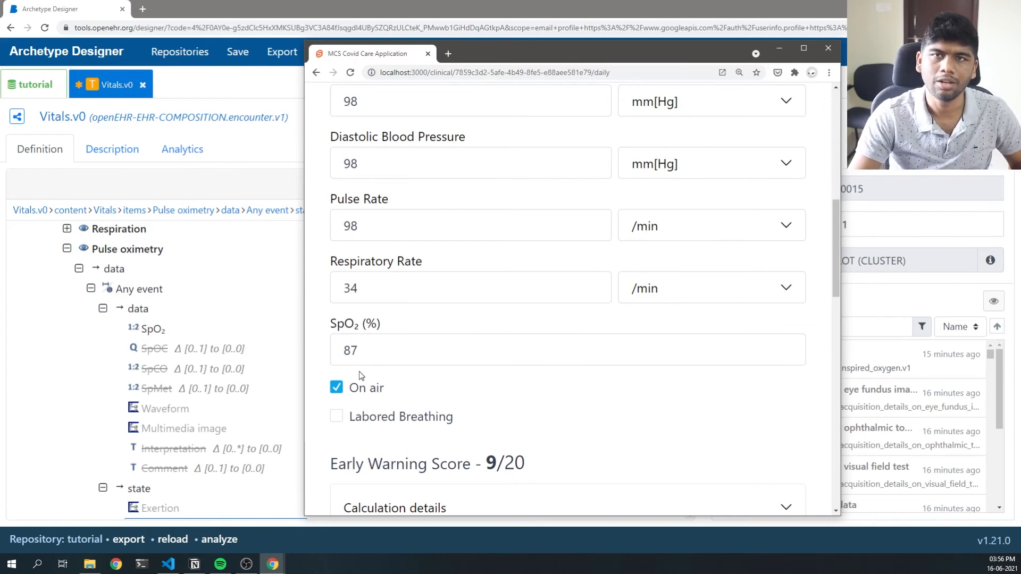
{"action": "left_click", "coordinate": [339, 387]}
{"action": "scroll", "coordinate": [371, 305], "scroll_direction": "down", "scroll_amount": 2}
{"action": "left_click", "coordinate": [407, 295]}
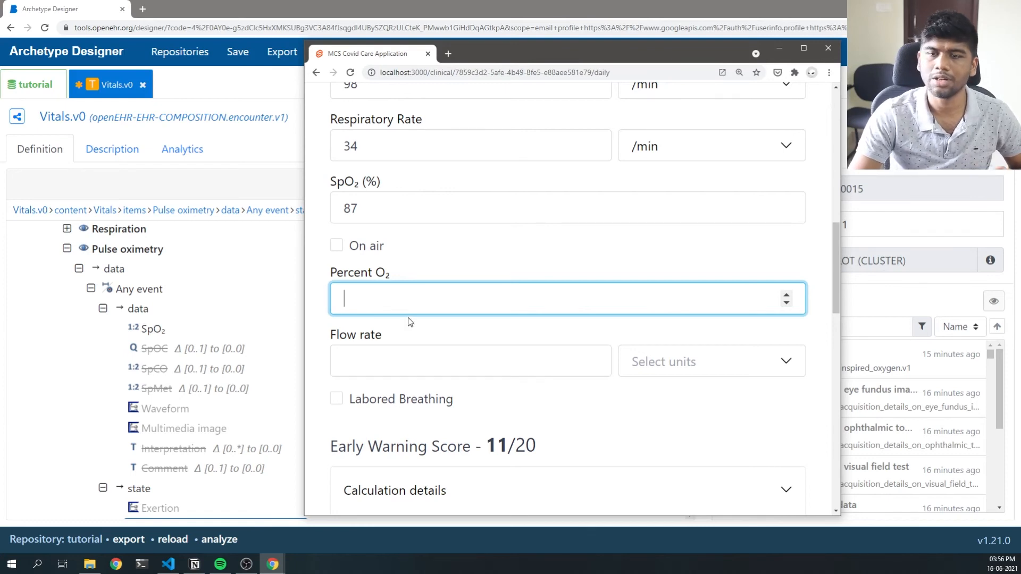
{"action": "left_click", "coordinate": [411, 361]}
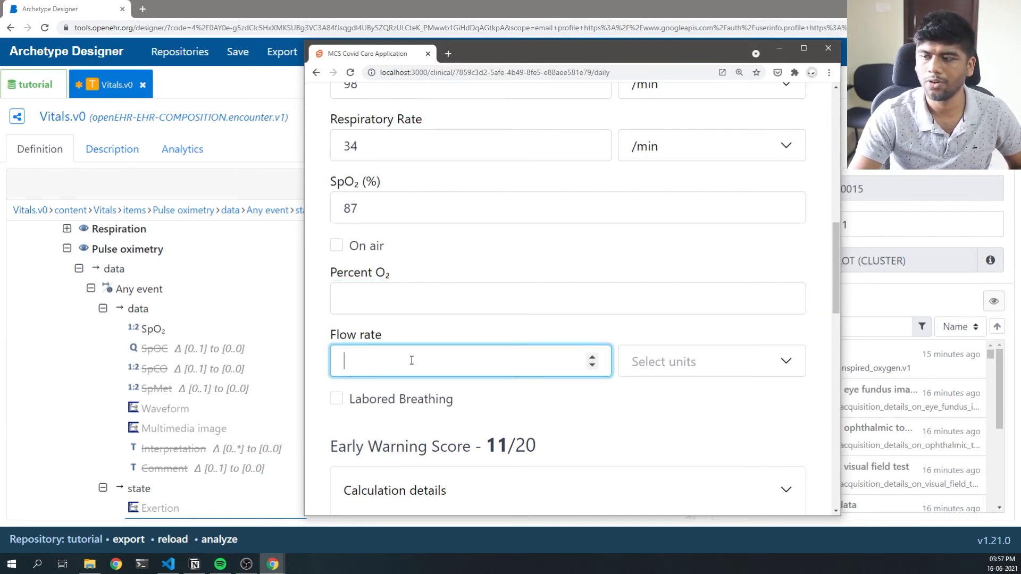
Return to Archetype Designer and compare the archetypes offered for the Exertion and Inspired oxygen slots under Pulse oximetry's state.
{"action": "left_click", "coordinate": [273, 283]}
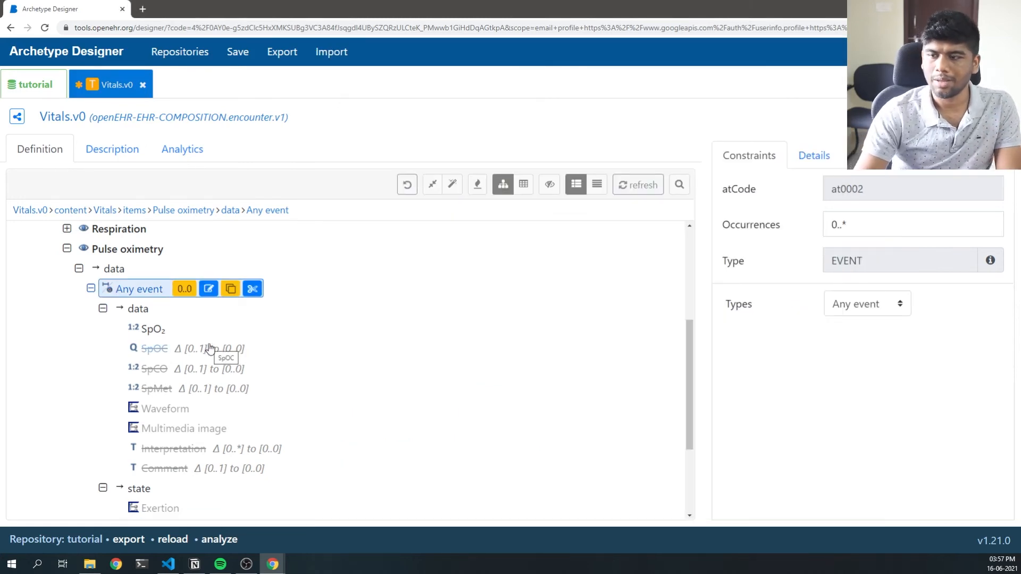
{"action": "scroll", "coordinate": [210, 349], "scroll_direction": "down", "scroll_amount": 3}
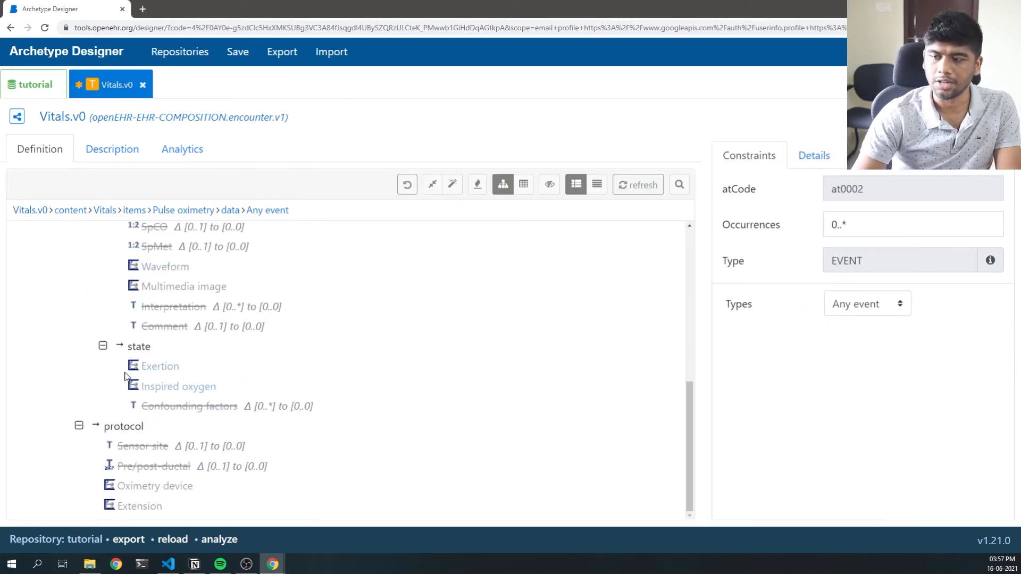
{"action": "left_click", "coordinate": [134, 349]}
{"action": "left_click", "coordinate": [161, 369]}
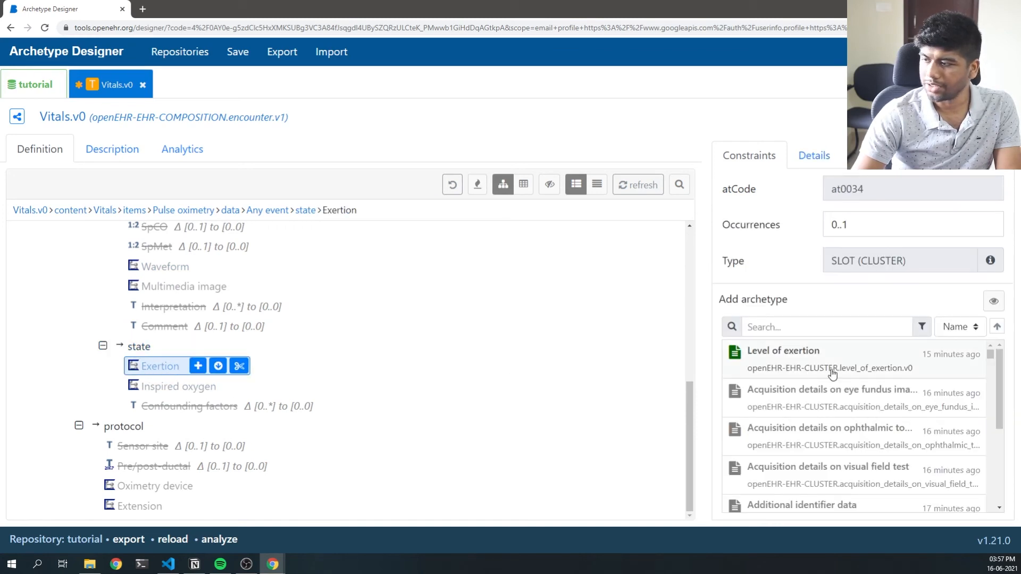
{"action": "left_click", "coordinate": [176, 387]}
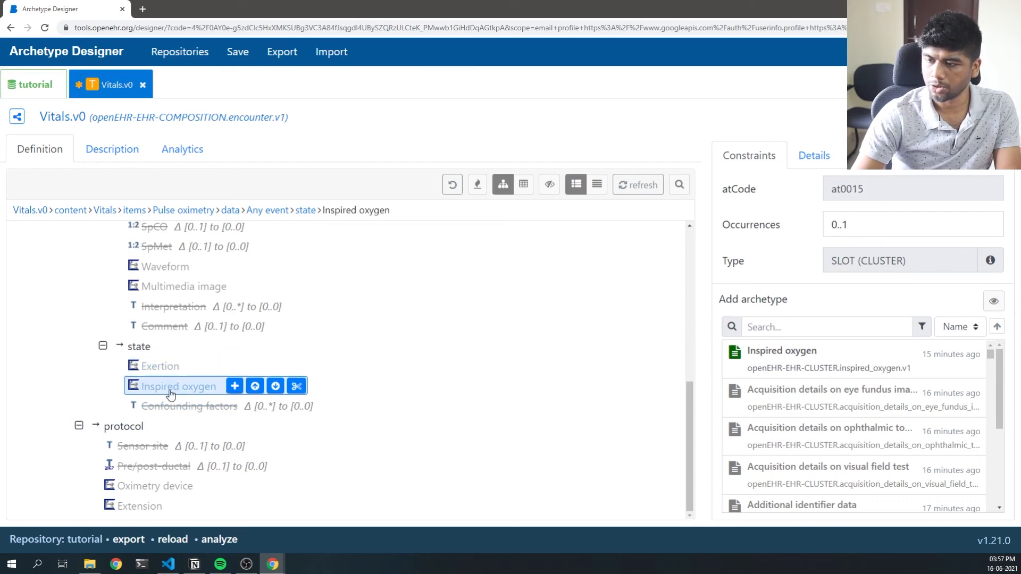
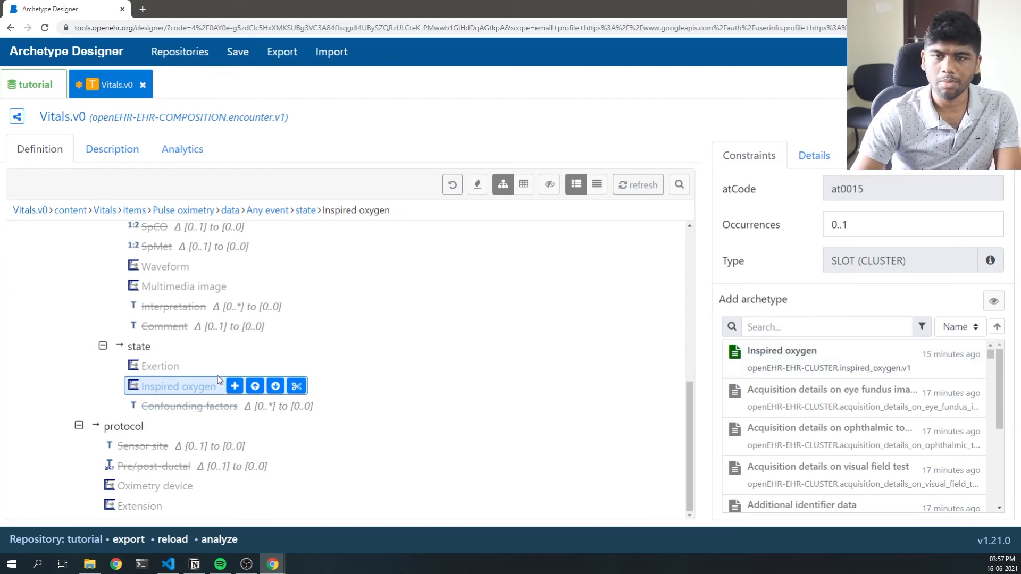
Examine the archetypes offered for the Waveform and Multimedia image slots in Pulse oximetry's Any event data.
{"action": "scroll", "coordinate": [221, 335], "scroll_direction": "up", "scroll_amount": 3}
{"action": "left_click", "coordinate": [169, 415]}
{"action": "scroll", "coordinate": [173, 319], "scroll_direction": "down", "scroll_amount": 3}
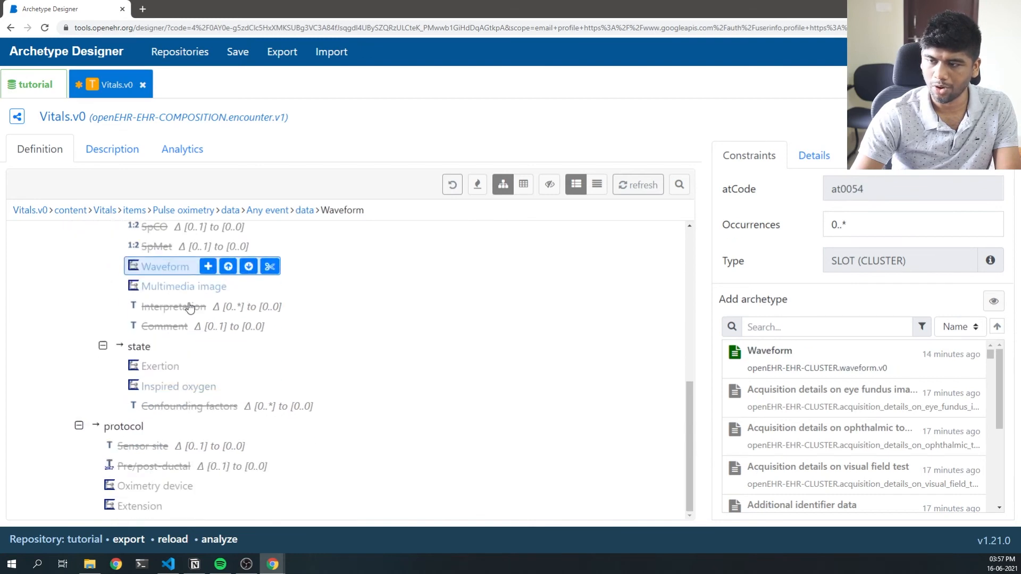
{"action": "left_click", "coordinate": [174, 289]}
{"action": "scroll", "coordinate": [218, 372], "scroll_direction": "up", "scroll_amount": 3}
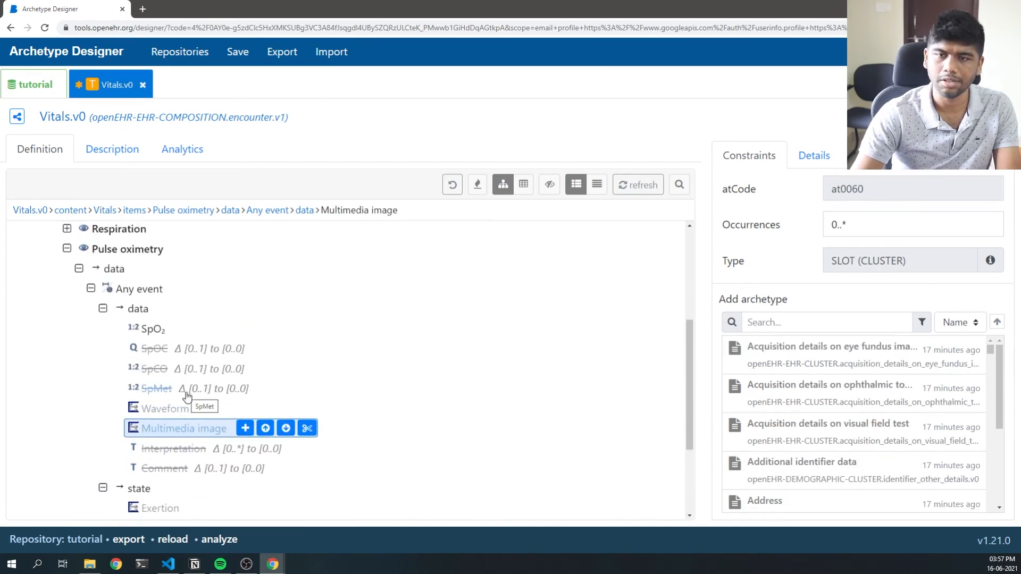
Add the Inspired oxygen cluster archetype to the Inspired oxygen slot under Pulse oximetry's state.
{"action": "scroll", "coordinate": [186, 396], "scroll_direction": "down", "scroll_amount": 3}
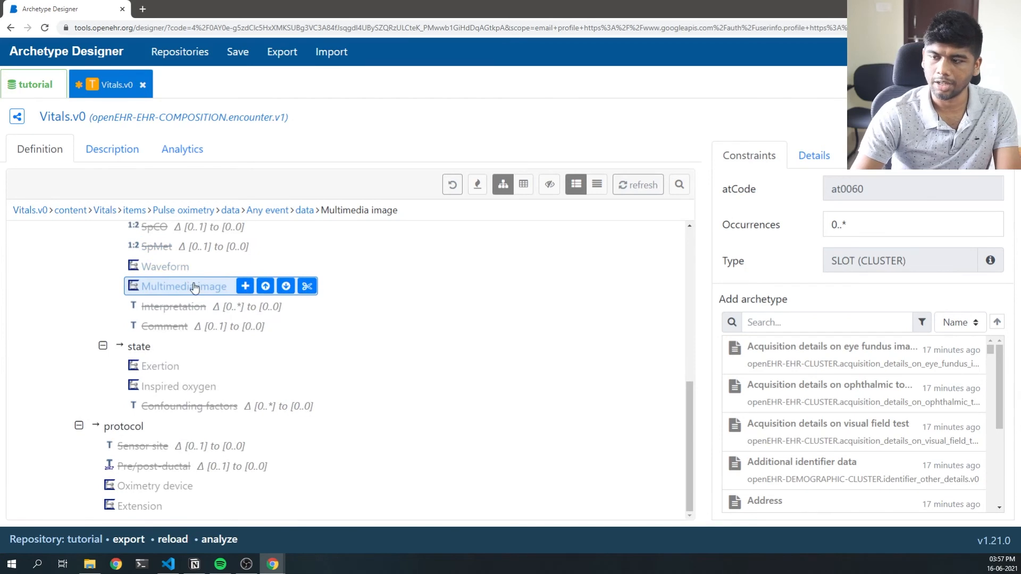
{"action": "left_click", "coordinate": [169, 387]}
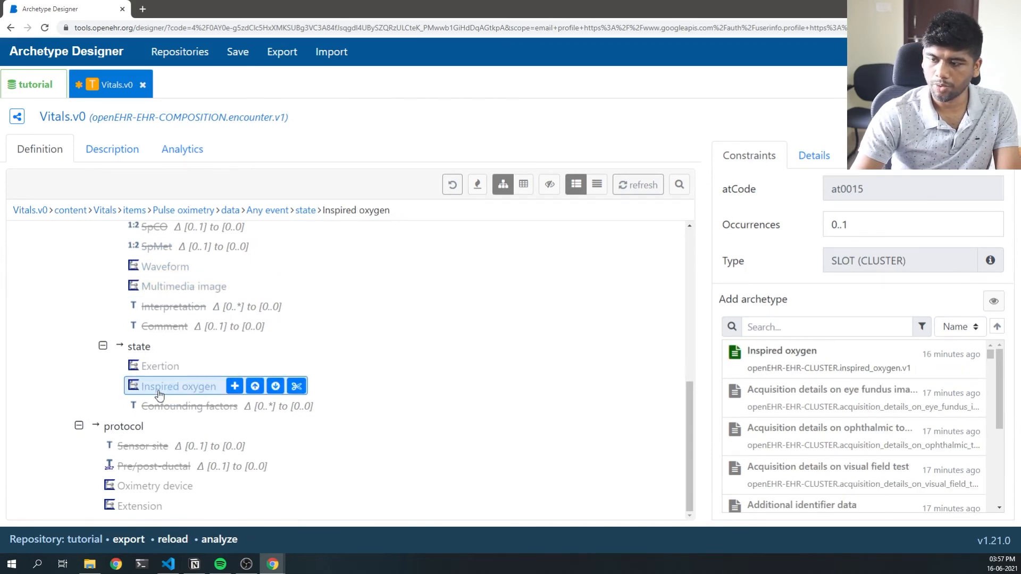
{"action": "left_click", "coordinate": [812, 359]}
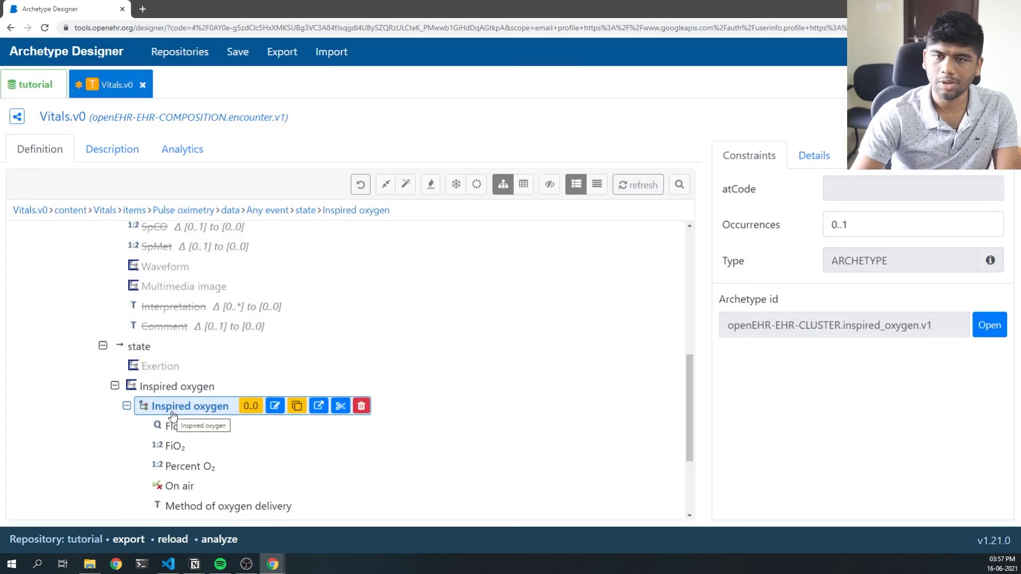
Exclude Method of oxygen delivery and FiO₂ from the Inspired oxygen cluster by setting their occurrences to 0..0.
{"action": "scroll", "coordinate": [172, 416], "scroll_direction": "down", "scroll_amount": 3}
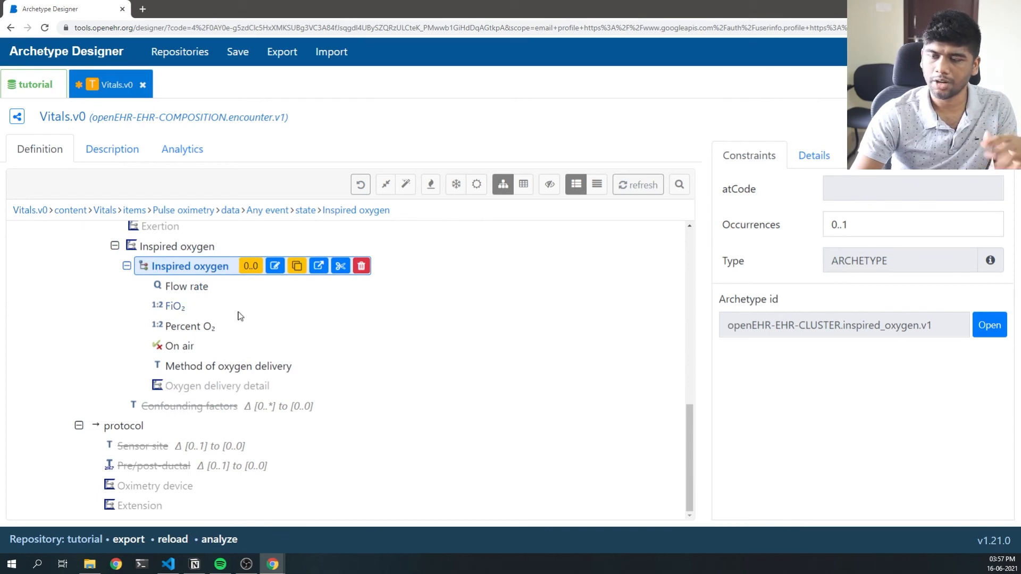
{"action": "left_click", "coordinate": [191, 287]}
{"action": "left_click", "coordinate": [173, 308]}
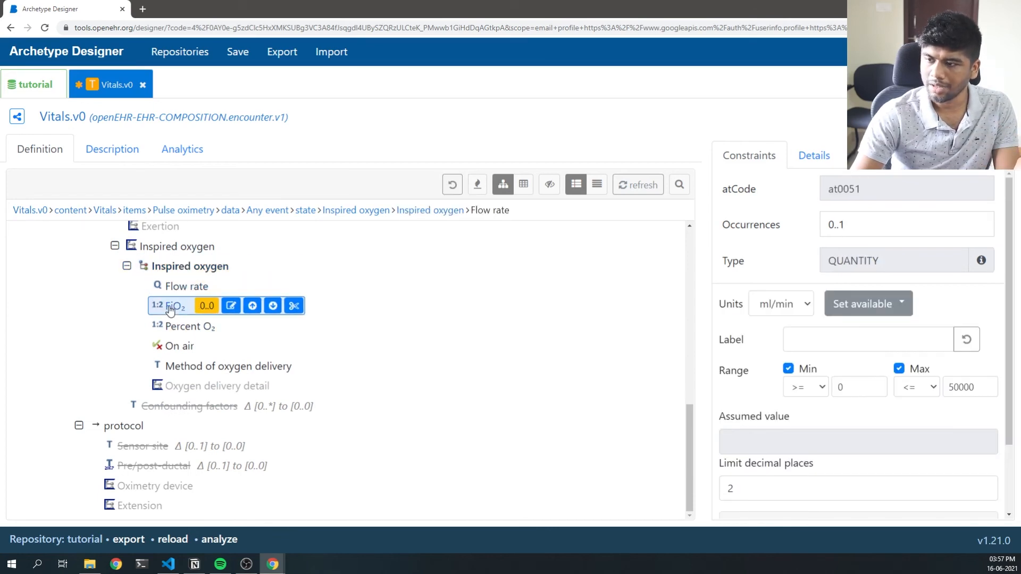
{"action": "left_click", "coordinate": [193, 332]}
{"action": "left_click", "coordinate": [179, 351]}
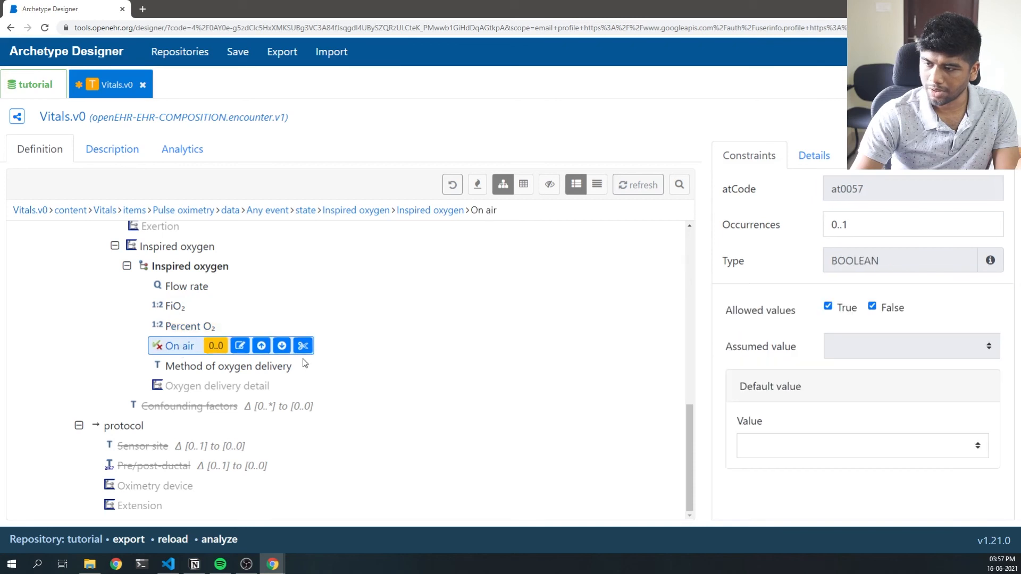
{"action": "left_click", "coordinate": [234, 366]}
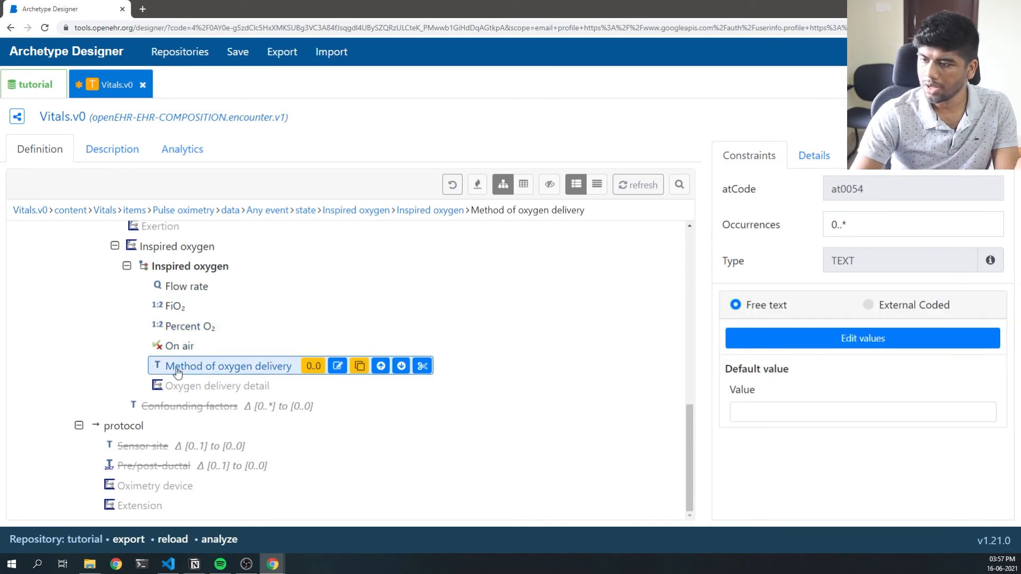
{"action": "left_click", "coordinate": [320, 366]}
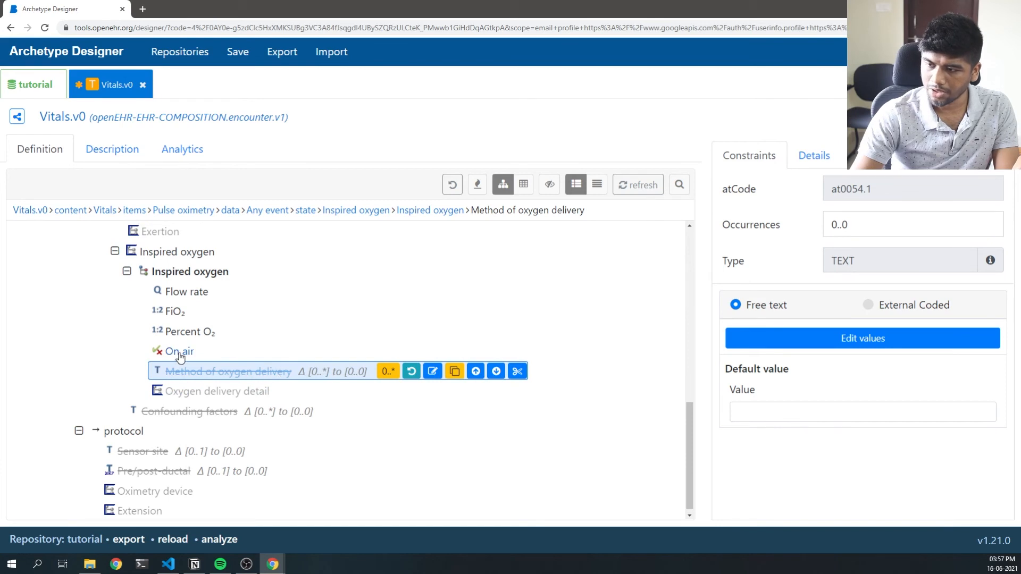
{"action": "left_click", "coordinate": [175, 312]}
{"action": "left_click", "coordinate": [209, 312]}
Check the Flow rate, Percent O₂ and On air elements of Inspired oxygen and collapse the Pulse oximetry archetype.
{"action": "left_click", "coordinate": [190, 293]}
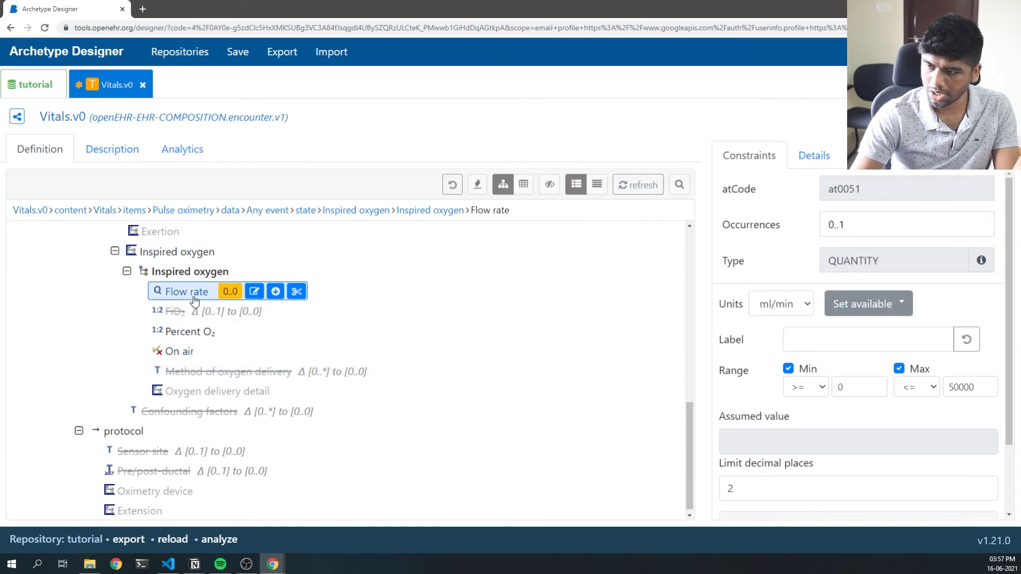
{"action": "left_click", "coordinate": [183, 331]}
{"action": "left_click", "coordinate": [182, 352]}
{"action": "left_click", "coordinate": [191, 292]}
{"action": "scroll", "coordinate": [435, 385], "scroll_direction": "up", "scroll_amount": 3}
{"action": "scroll", "coordinate": [266, 416], "scroll_direction": "down", "scroll_amount": 3}
{"action": "scroll", "coordinate": [266, 426], "scroll_direction": "up", "scroll_amount": 5}
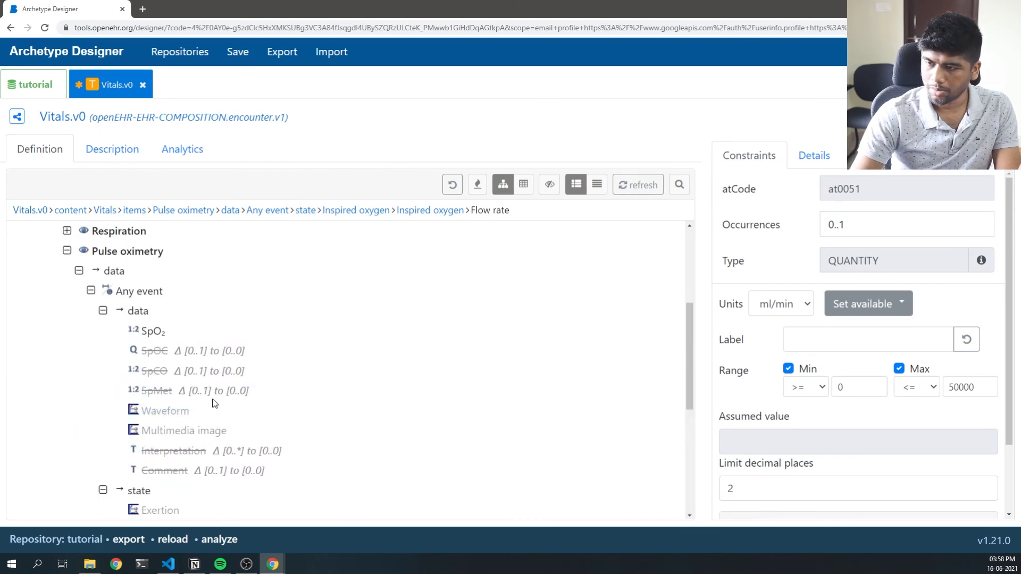
{"action": "left_click", "coordinate": [67, 251]}
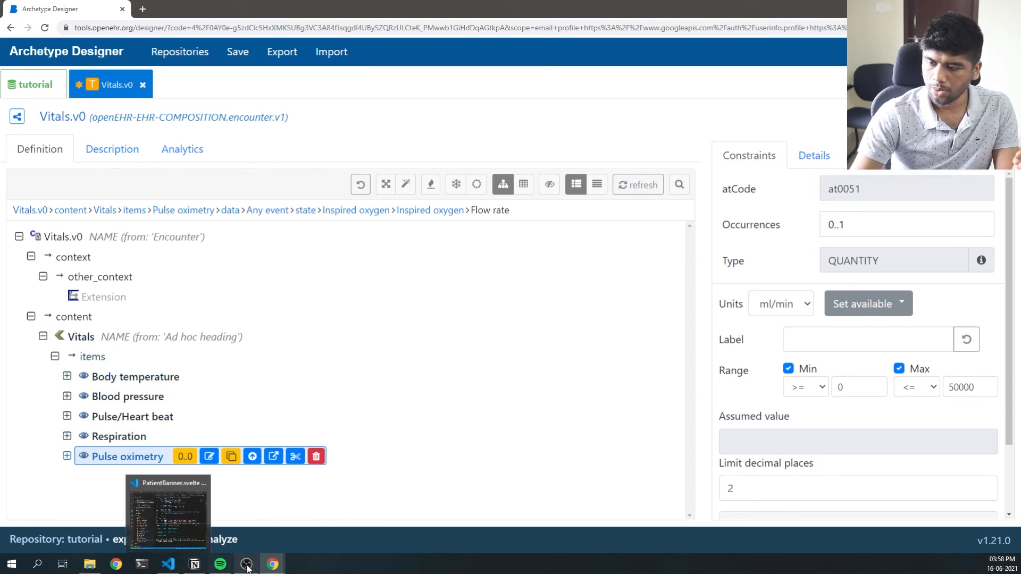
Switch to the MCS Covid Care Application form and examine the Early Warning Score with its calculation details expanded.
{"action": "left_click", "coordinate": [273, 564]}
{"action": "left_click", "coordinate": [122, 377]}
{"action": "left_click", "coordinate": [125, 396]}
{"action": "left_click", "coordinate": [127, 458]}
{"action": "mouse_move", "coordinate": [281, 562]}
{"action": "left_click", "coordinate": [343, 506]}
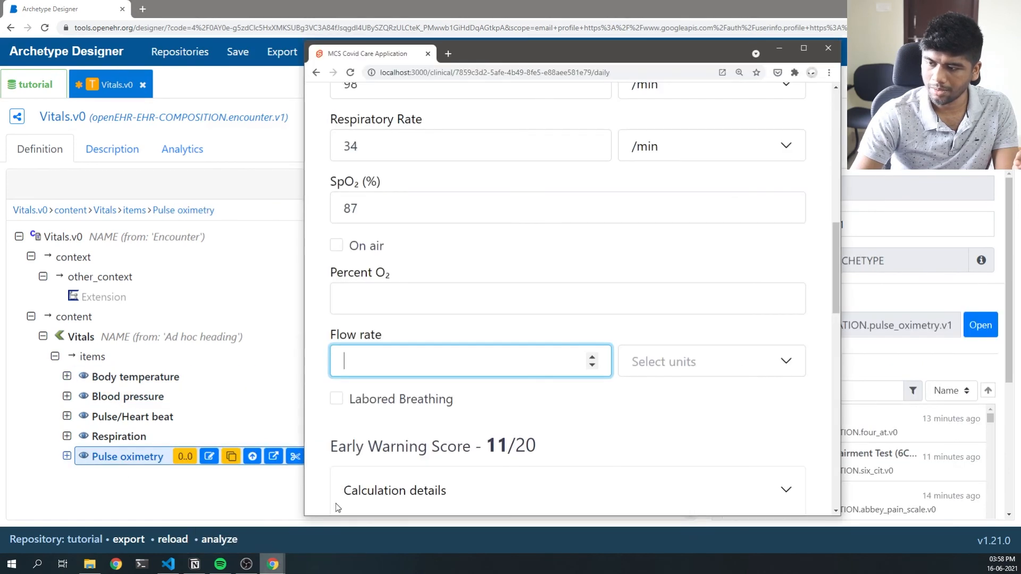
{"action": "scroll", "coordinate": [347, 309], "scroll_direction": "down", "scroll_amount": 3}
{"action": "double_click", "coordinate": [346, 307]}
{"action": "left_click", "coordinate": [346, 300]}
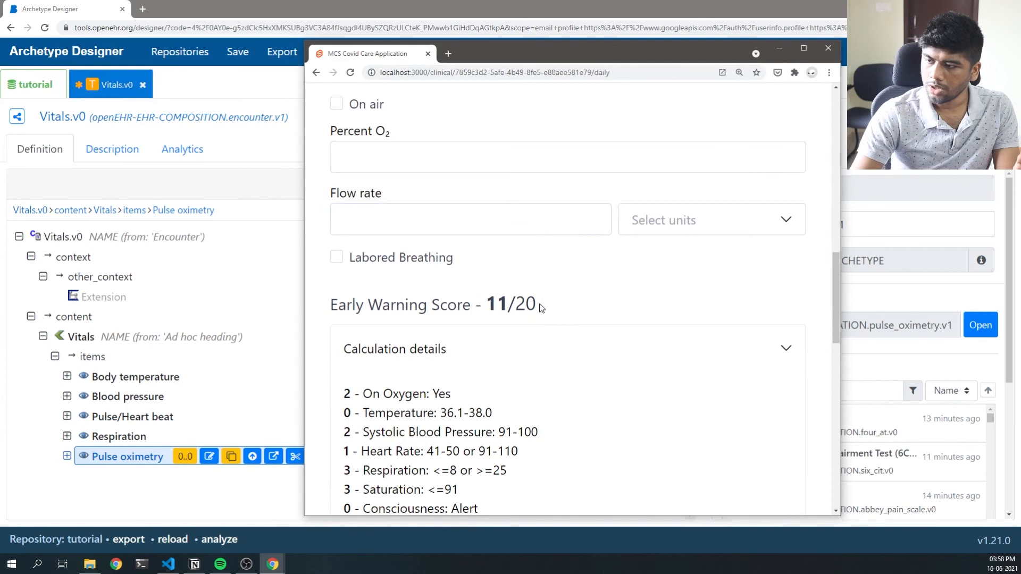
{"action": "double_click", "coordinate": [348, 309]}
{"action": "left_click_drag", "start_coordinate": [348, 309], "coordinate": [492, 301]}
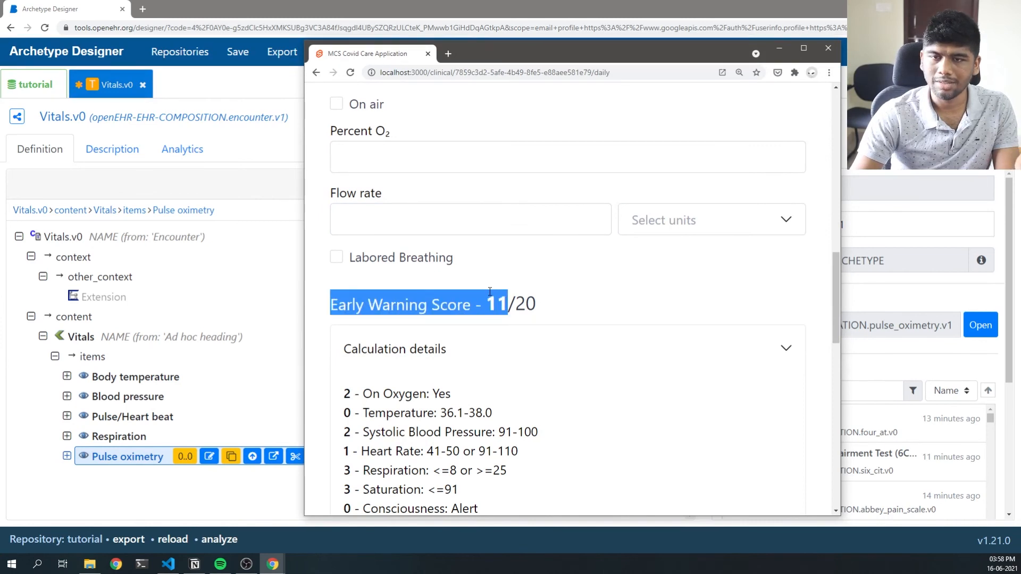
{"action": "left_click", "coordinate": [490, 291]}
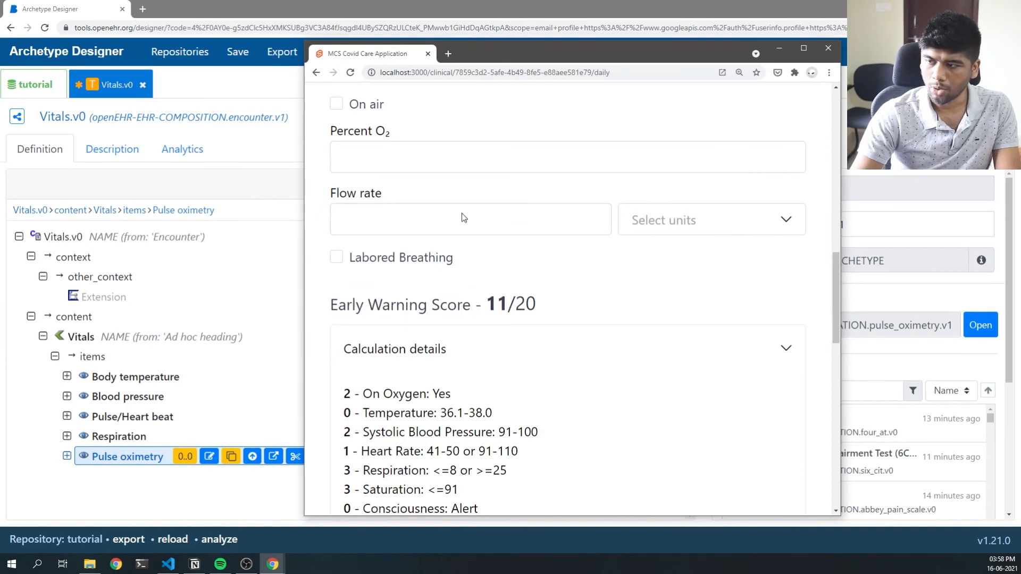
Examine the Consciousness and Temperature fields in the Vitals section of the care form.
{"action": "scroll", "coordinate": [425, 324], "scroll_direction": "up", "scroll_amount": 10}
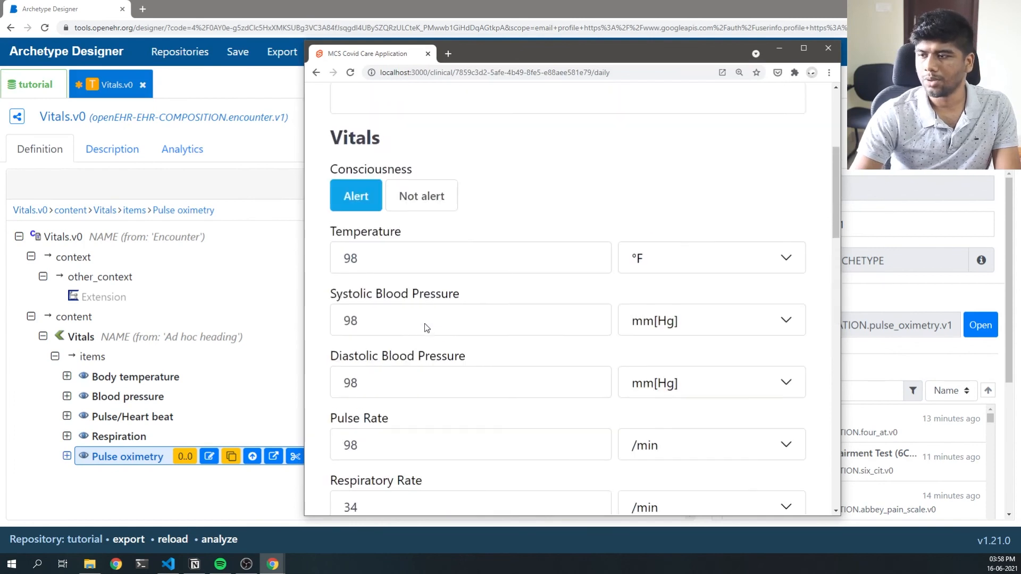
{"action": "double_click", "coordinate": [395, 234]}
{"action": "left_click", "coordinate": [349, 267]}
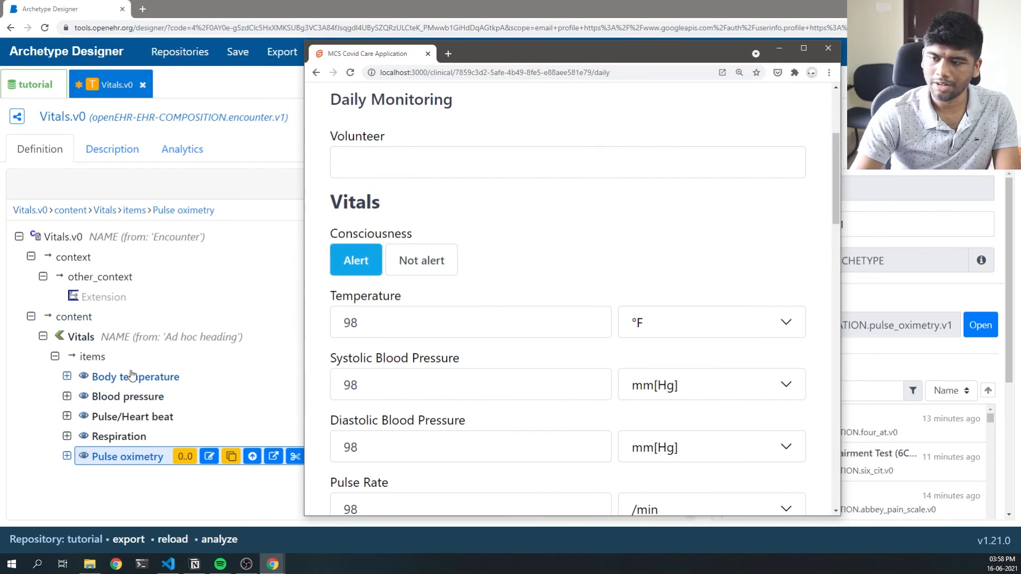
Return to Archetype Designer, search the archetypes for EWS and add National Early Warning Score (NEWS) to the Vitals items.
{"action": "left_click", "coordinate": [122, 468]}
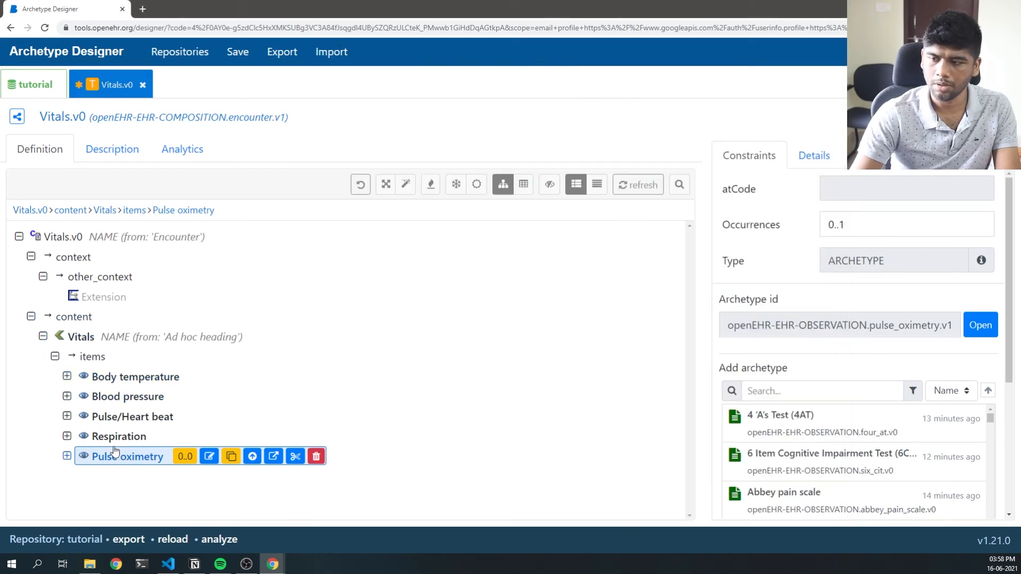
{"action": "left_click", "coordinate": [92, 357]}
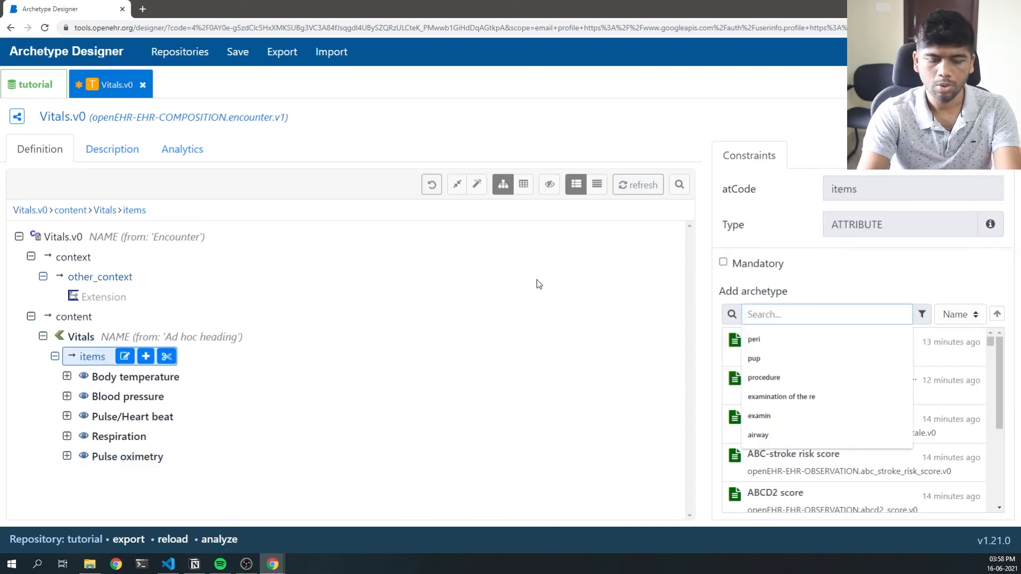
{"action": "type", "text": "EWS"}
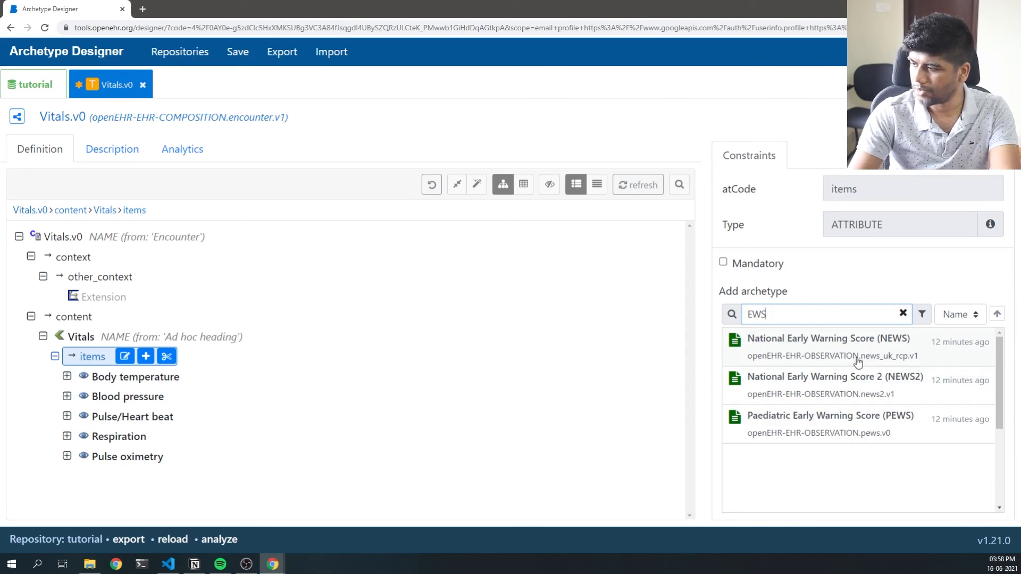
{"action": "left_click", "coordinate": [843, 342]}
Examine the ordinal scores and matching range texts of Respiration rate in the National Early Warning Score (NEWS) data.
{"action": "scroll", "coordinate": [258, 365], "scroll_direction": "down", "scroll_amount": 5}
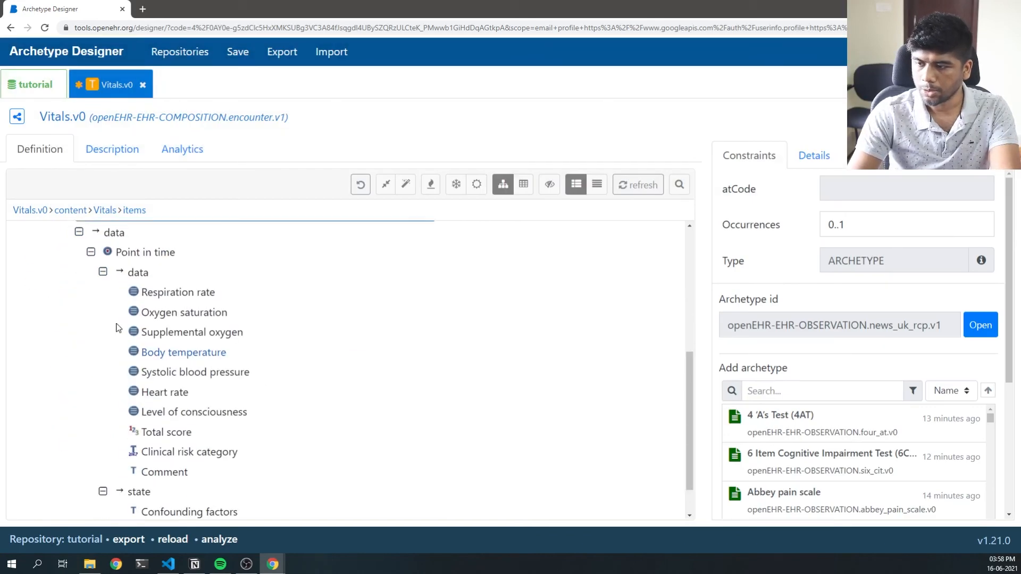
{"action": "left_click", "coordinate": [159, 275]}
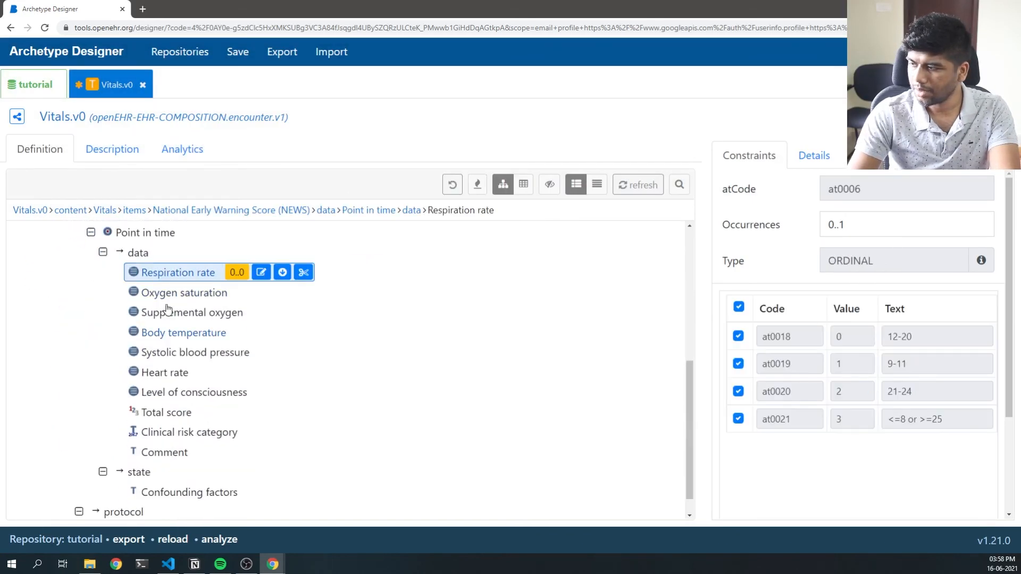
{"action": "scroll", "coordinate": [130, 322], "scroll_direction": "up", "scroll_amount": 3}
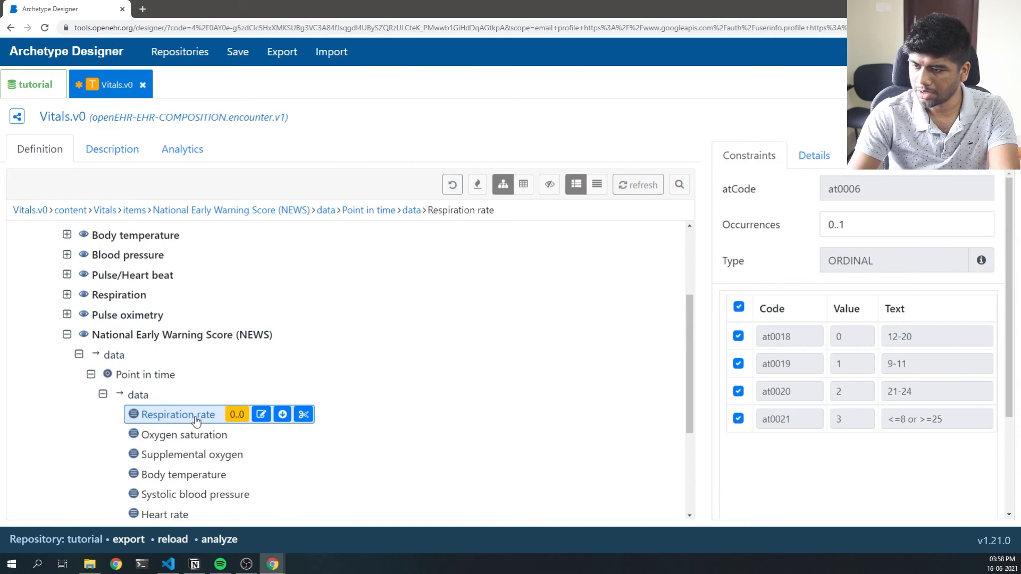
{"action": "scroll", "coordinate": [176, 372], "scroll_direction": "down", "scroll_amount": 3}
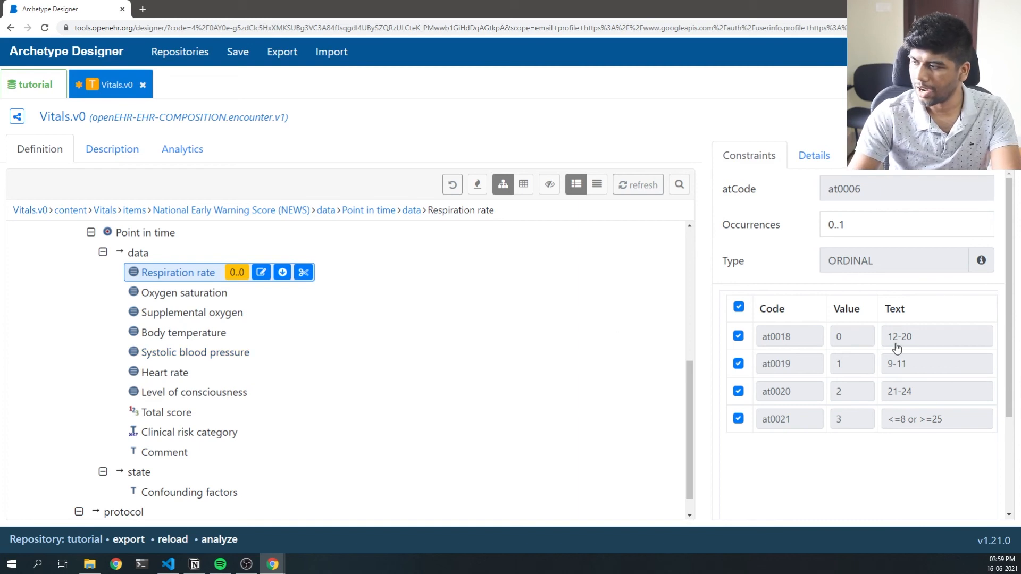
{"action": "left_click_drag", "start_coordinate": [891, 341], "coordinate": [921, 338]}
{"action": "left_click_drag", "start_coordinate": [834, 337], "coordinate": [849, 340]}
{"action": "left_click", "coordinate": [848, 340]}
{"action": "left_click_drag", "start_coordinate": [891, 425], "coordinate": [928, 424]}
{"action": "left_click", "coordinate": [919, 422]}
{"action": "left_click_drag", "start_coordinate": [846, 426], "coordinate": [833, 428]}
{"action": "left_click", "coordinate": [838, 427]}
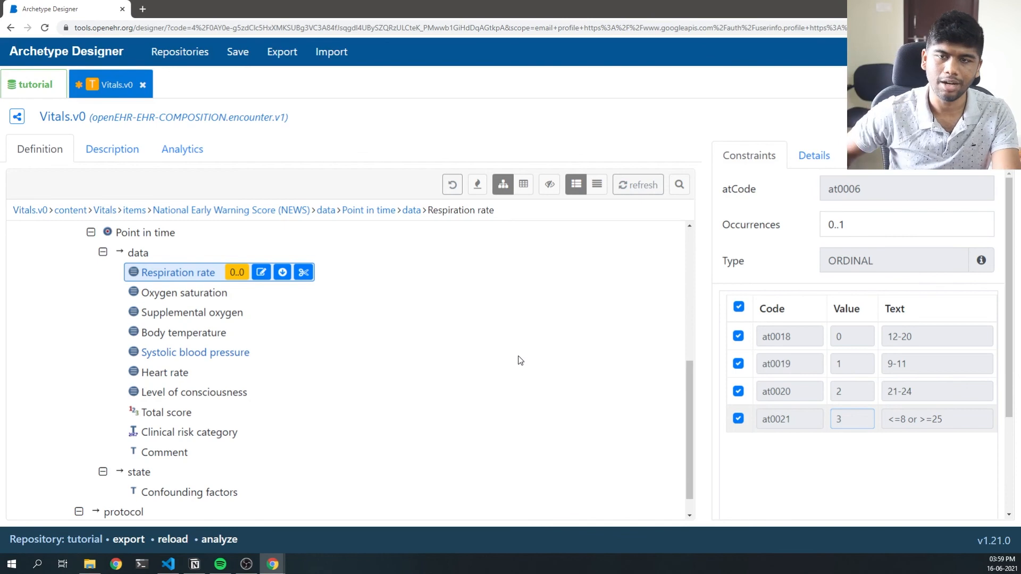
Examine the constraints of the other NEWS data elements, from Oxygen saturation through Level of consciousness to Total score.
{"action": "left_click", "coordinate": [198, 292]}
{"action": "left_click", "coordinate": [203, 313]}
{"action": "left_click", "coordinate": [202, 333]}
{"action": "left_click", "coordinate": [190, 353]}
{"action": "left_click", "coordinate": [176, 373]}
{"action": "left_click", "coordinate": [178, 392]}
{"action": "left_click", "coordinate": [176, 415]}
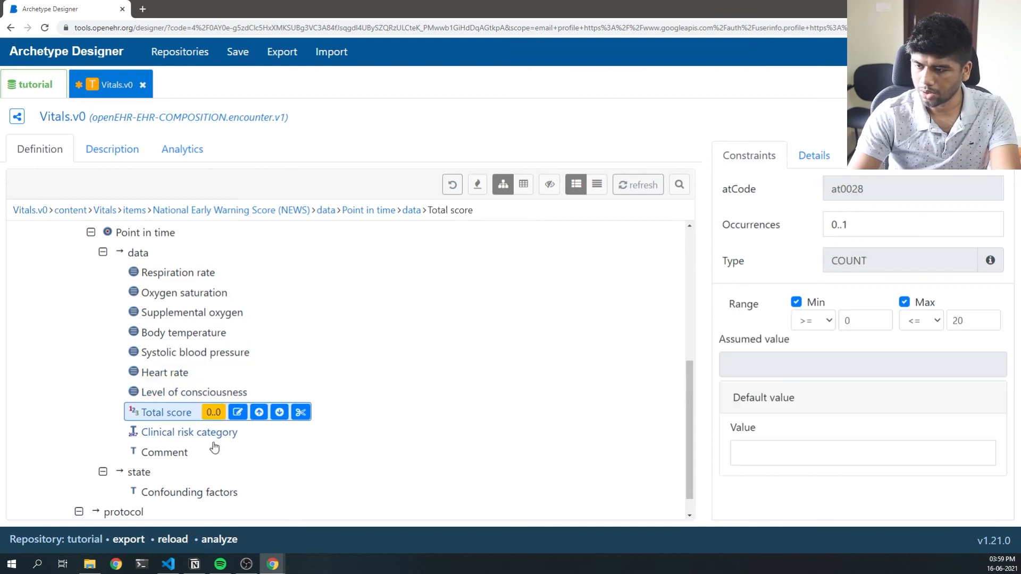
Exclude Clinical risk category, Comment and Confounding factors from the NEWS archetype by setting their occurrences to 0..0.
{"action": "left_click", "coordinate": [178, 437]}
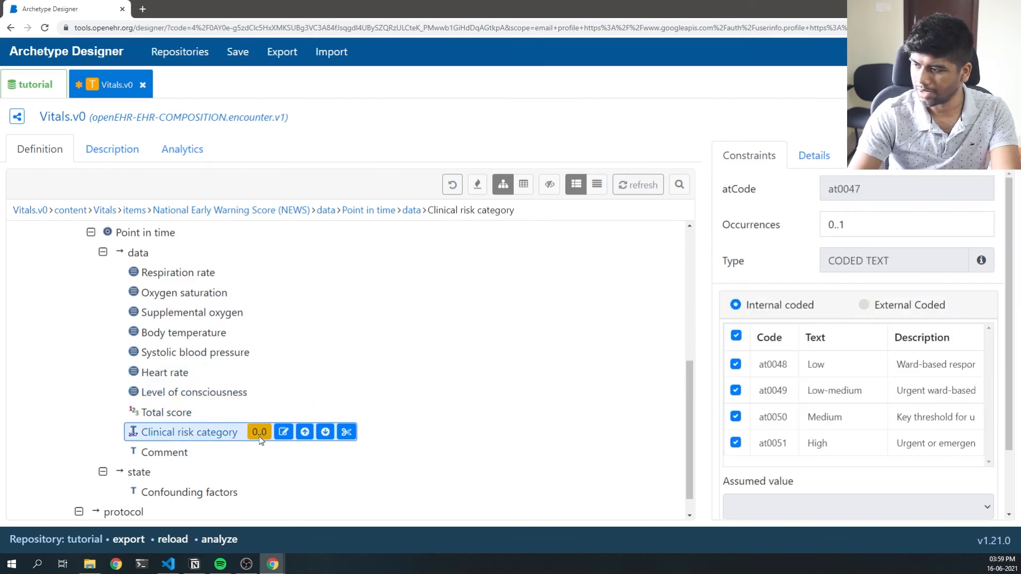
{"action": "left_click", "coordinate": [259, 433]}
{"action": "left_click", "coordinate": [213, 452]}
{"action": "left_click", "coordinate": [214, 453]}
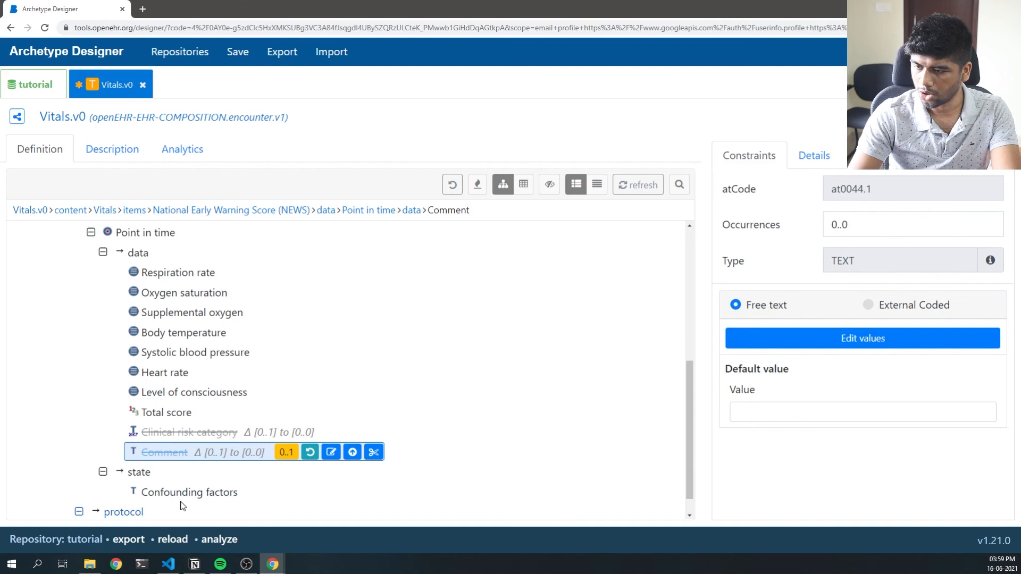
{"action": "scroll", "coordinate": [171, 487], "scroll_direction": "down", "scroll_amount": 1}
{"action": "left_click", "coordinate": [171, 473]}
{"action": "left_click", "coordinate": [259, 466]}
Review each retained NEWS data element in turn, from Respiration rate down to Total score.
{"action": "left_click", "coordinate": [172, 254]}
{"action": "left_click", "coordinate": [173, 272]}
{"action": "left_click", "coordinate": [173, 292]}
{"action": "left_click", "coordinate": [170, 311]}
{"action": "left_click", "coordinate": [169, 330]}
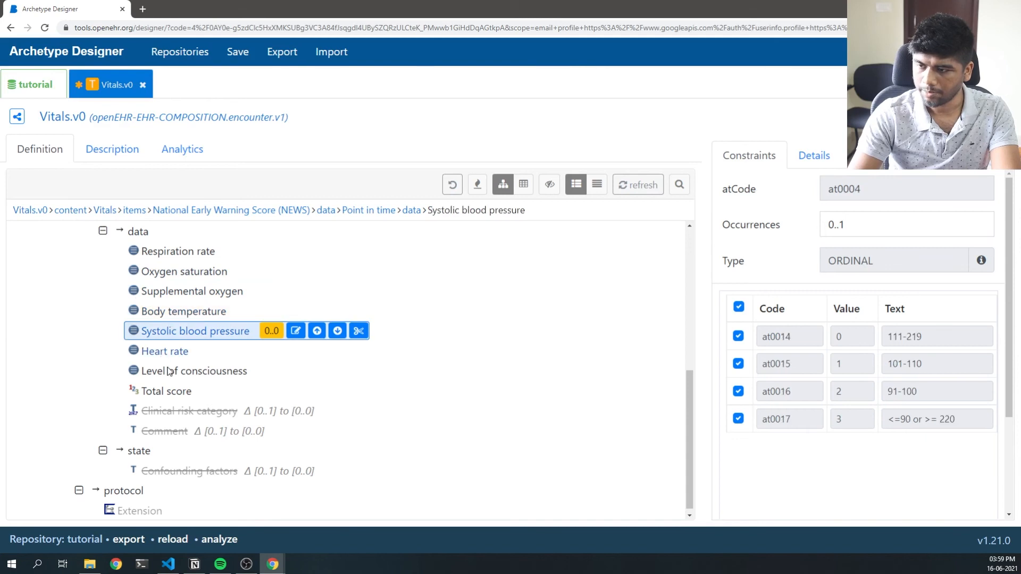
{"action": "left_click", "coordinate": [166, 352]}
{"action": "left_click", "coordinate": [170, 372]}
{"action": "left_click", "coordinate": [160, 394]}
{"action": "scroll", "coordinate": [192, 344], "scroll_direction": "up", "scroll_amount": 3}
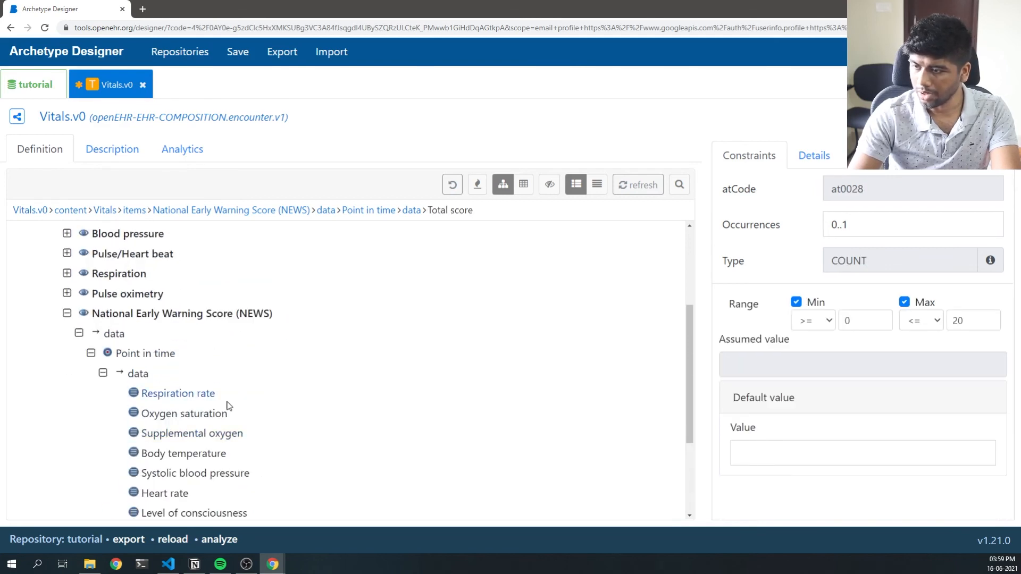
Compare NEWS Respiration rate with the separate Respiration archetype and read its path and description details.
{"action": "left_click", "coordinate": [183, 395]}
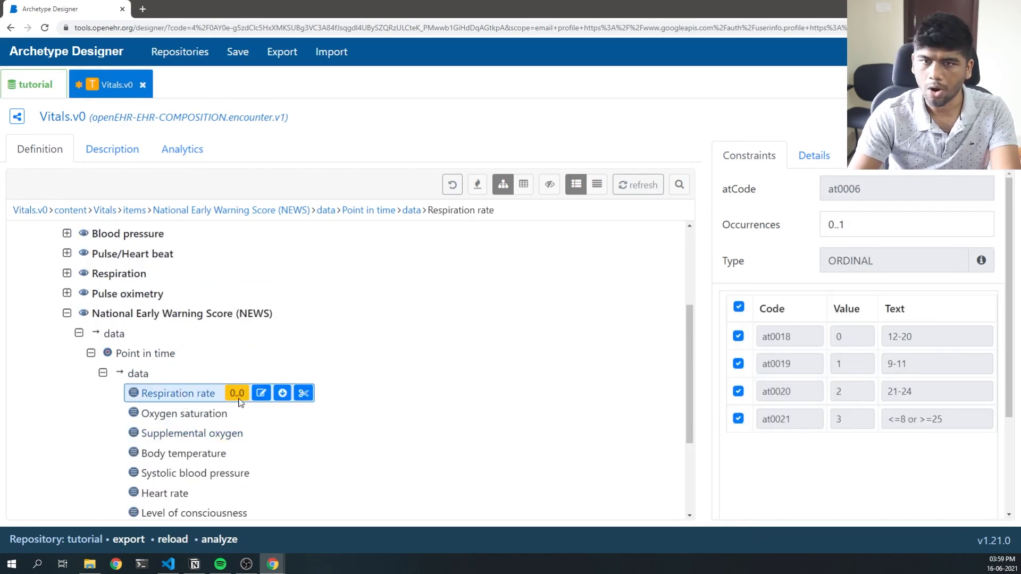
{"action": "scroll", "coordinate": [186, 404], "scroll_direction": "up", "scroll_amount": 3}
{"action": "scroll", "coordinate": [202, 459], "scroll_direction": "down", "scroll_amount": 3}
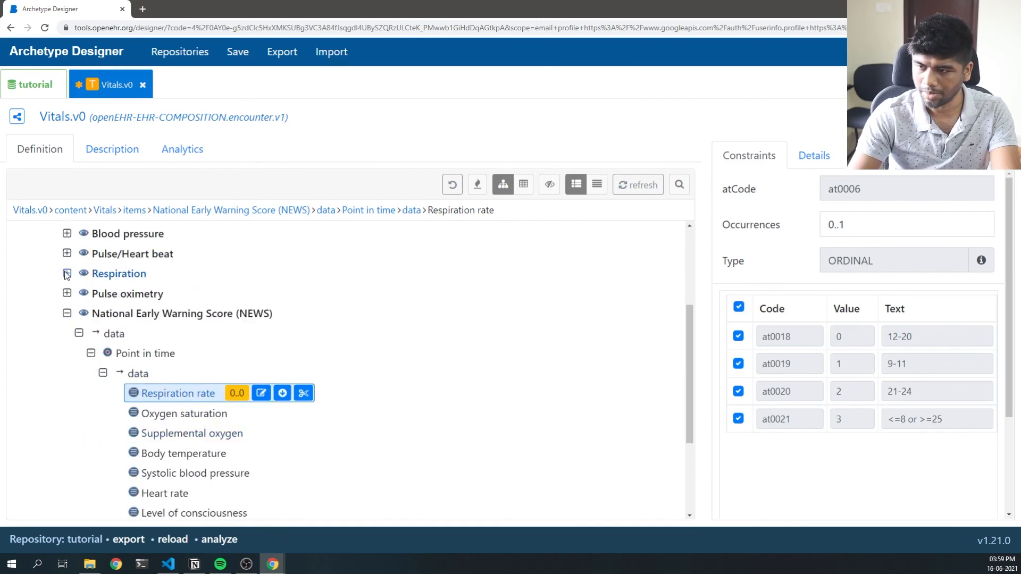
{"action": "left_click", "coordinate": [67, 274]}
{"action": "left_click", "coordinate": [67, 275]}
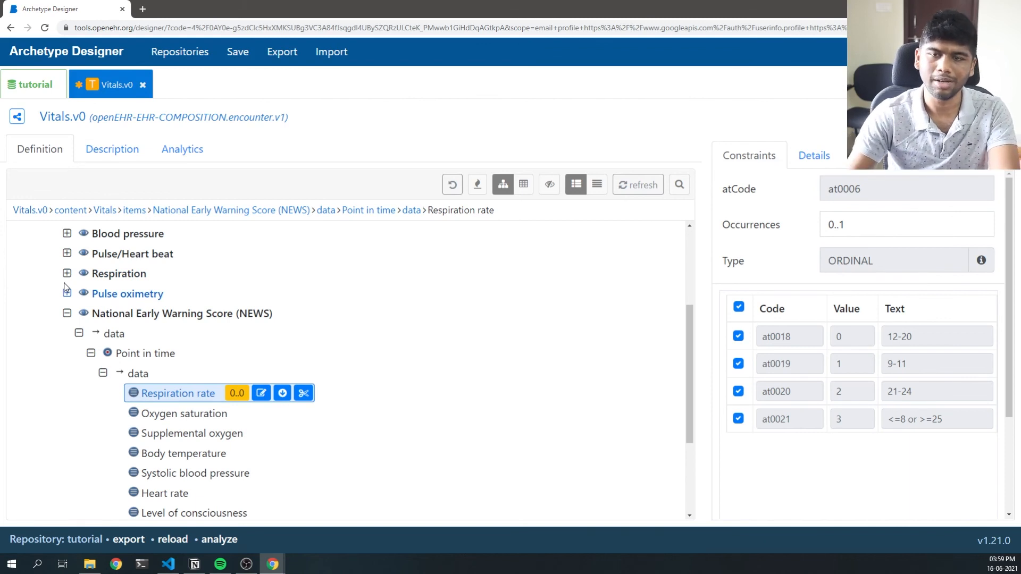
{"action": "scroll", "coordinate": [63, 283], "scroll_direction": "down", "scroll_amount": 3}
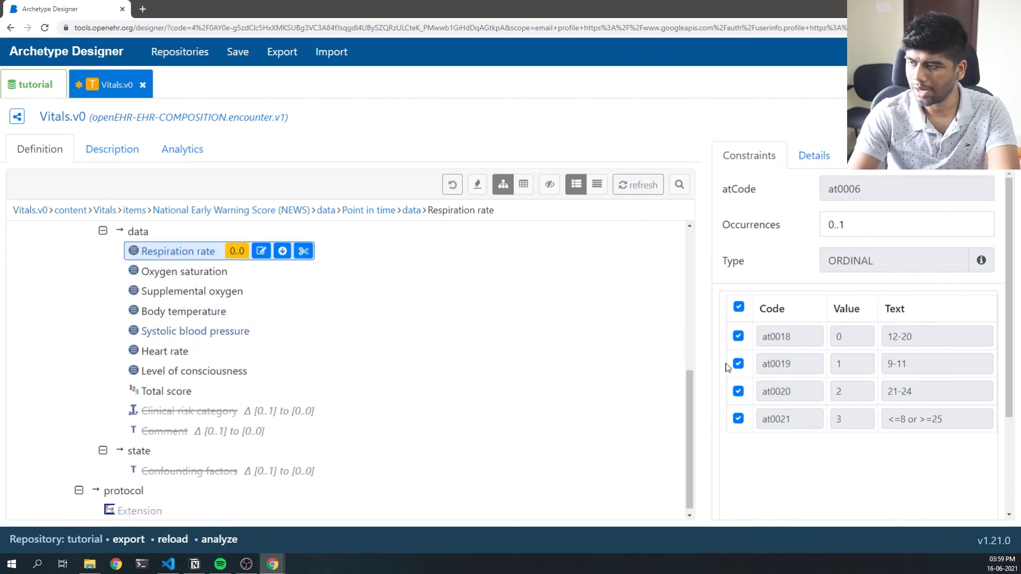
{"action": "left_click", "coordinate": [814, 155]}
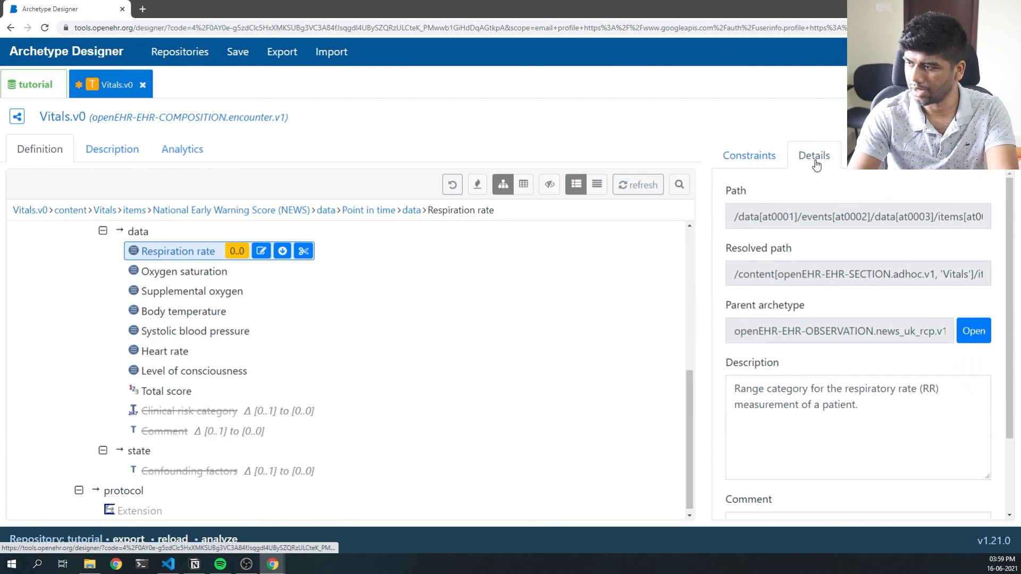
{"action": "left_click", "coordinate": [748, 156]}
Collapse the National Early Warning Score (NEWS) archetype and save the template changes as version 0.1.0.
{"action": "scroll", "coordinate": [412, 318], "scroll_direction": "up", "scroll_amount": 3}
{"action": "scroll", "coordinate": [185, 342], "scroll_direction": "up", "scroll_amount": 3}
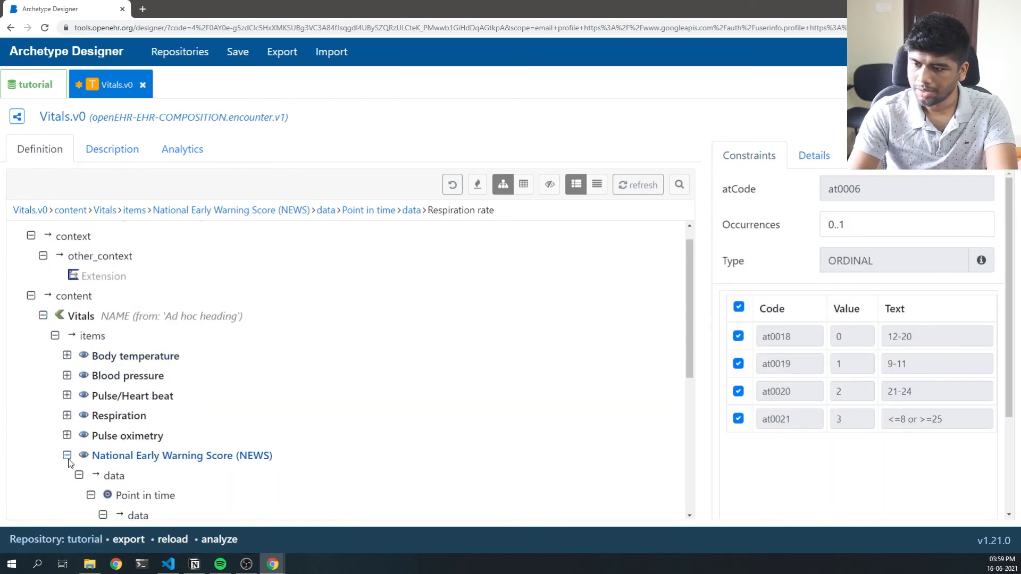
{"action": "left_click", "coordinate": [91, 454]}
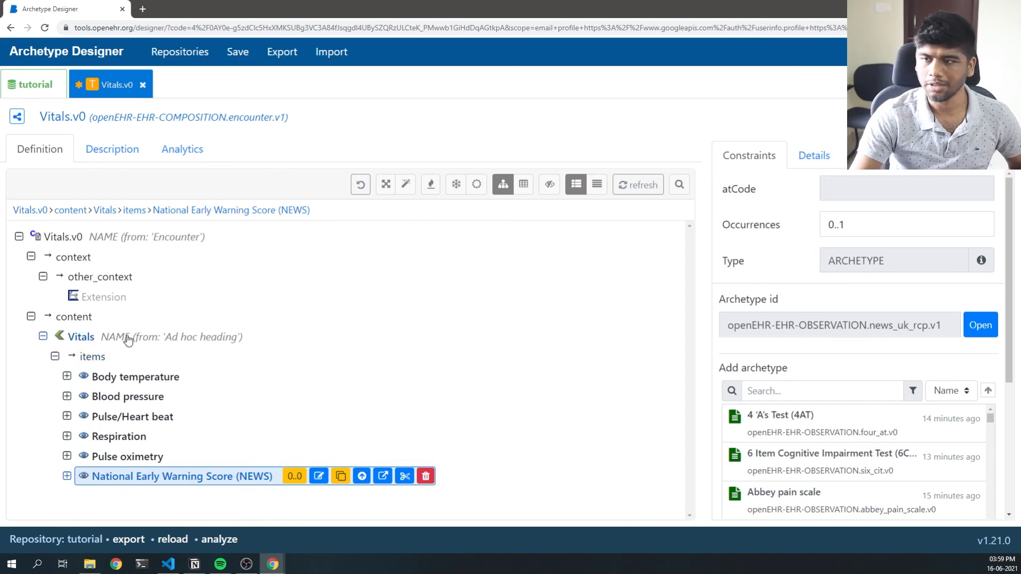
{"action": "left_click", "coordinate": [237, 52]}
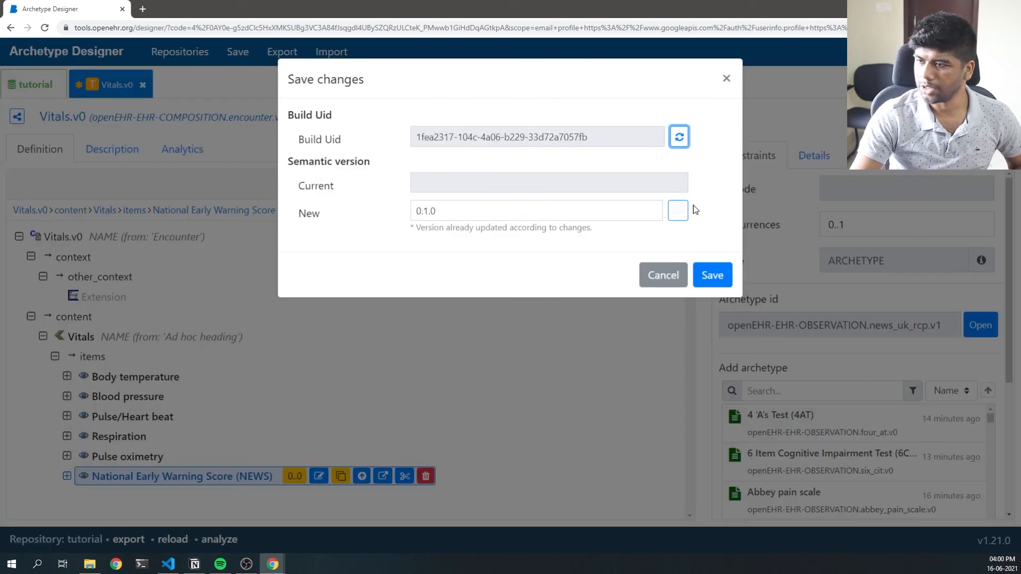
{"action": "left_click", "coordinate": [710, 275]}
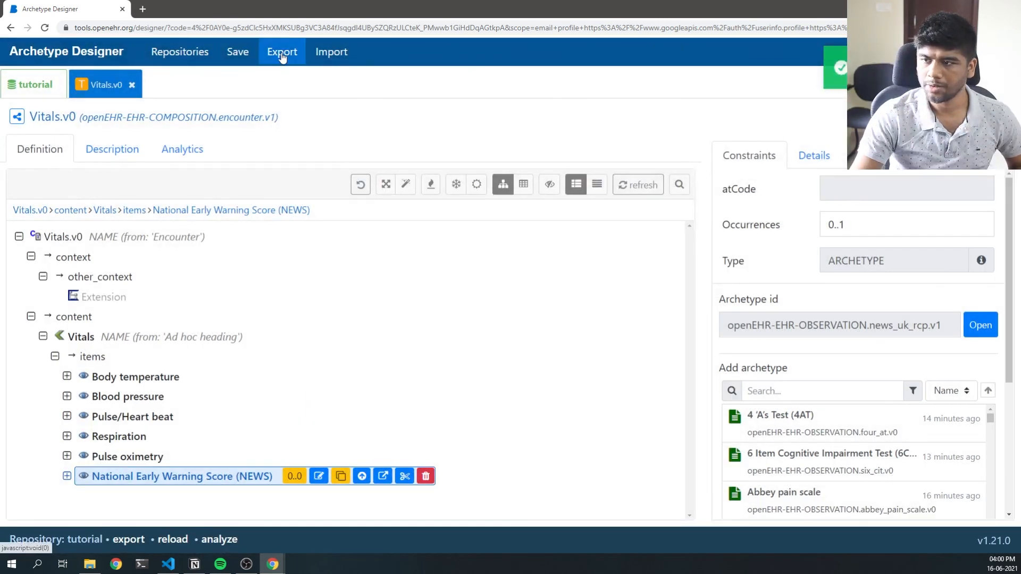
Export the template to OPT with English as primary language, saving it as Vitals.v0.opt on the Desktop.
{"action": "left_click", "coordinate": [283, 52]}
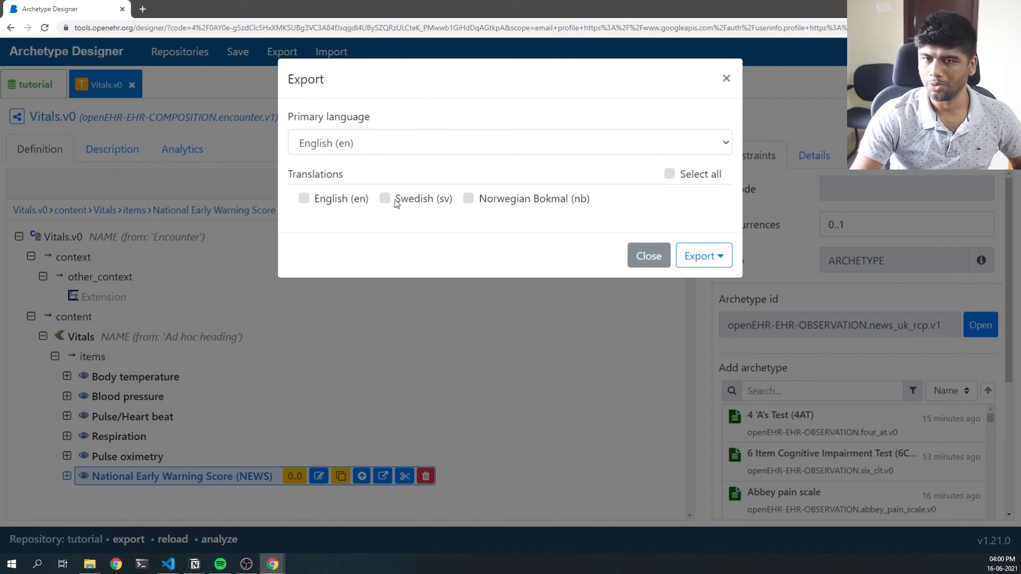
{"action": "left_click", "coordinate": [704, 256]}
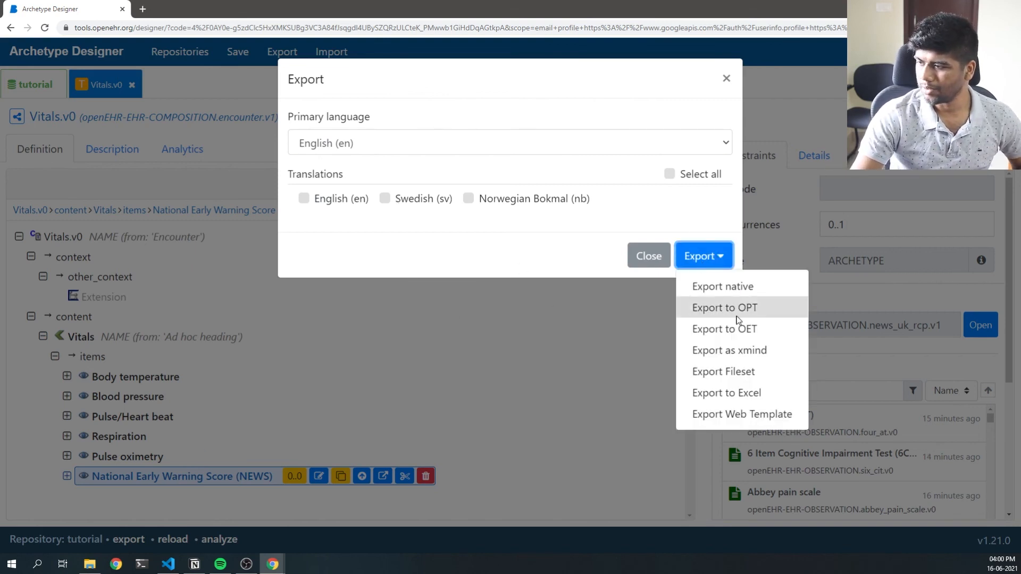
{"action": "left_click", "coordinate": [727, 309]}
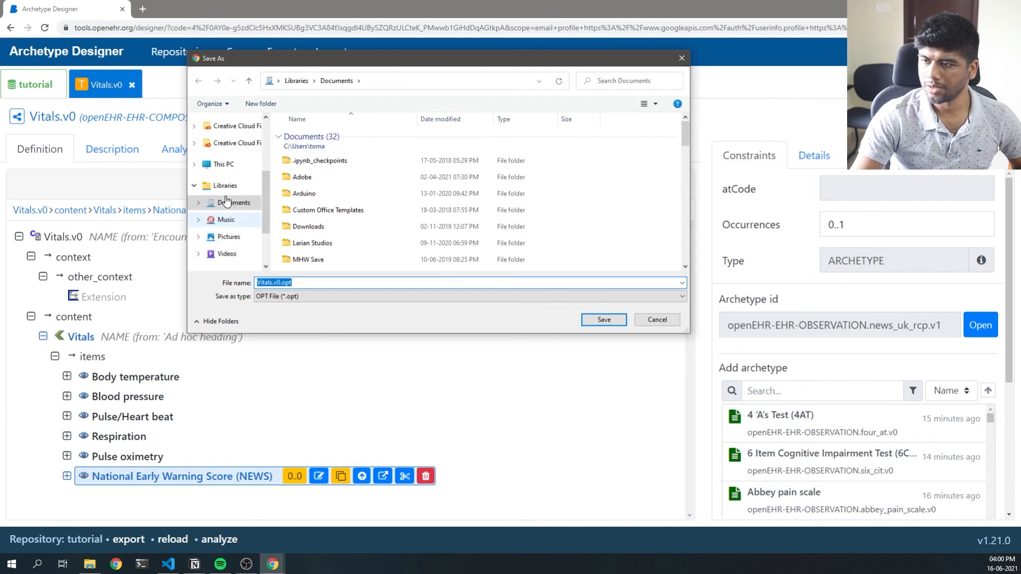
{"action": "scroll", "coordinate": [230, 232], "scroll_direction": "up", "scroll_amount": 3}
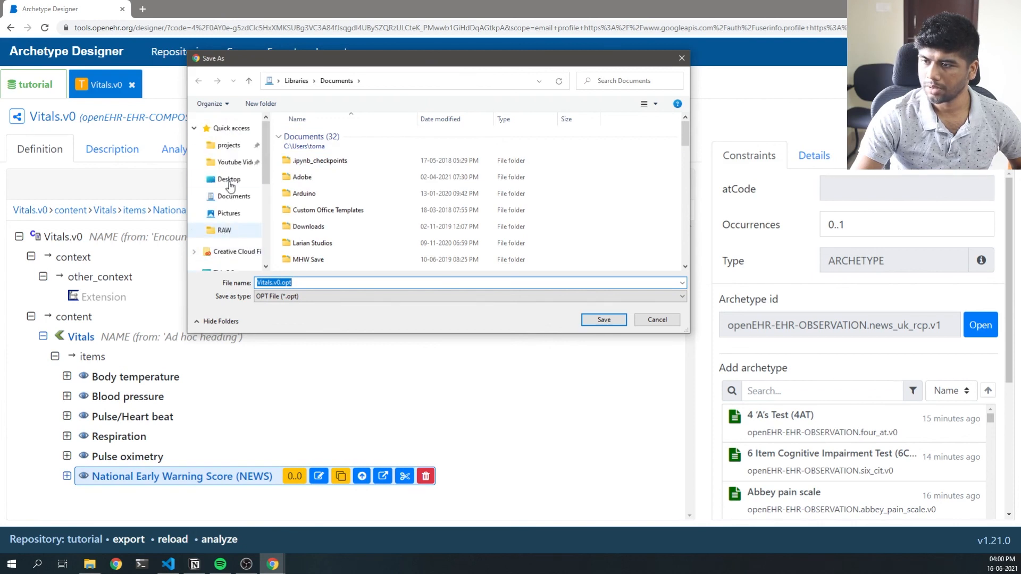
{"action": "left_click", "coordinate": [229, 181]}
{"action": "left_click", "coordinate": [603, 320]}
Open the exported Vitals.v0.opt in Visual Studio Code, dismiss the extension and Restricted Mode notices, and examine its opening XML.
{"action": "left_click", "coordinate": [46, 530]}
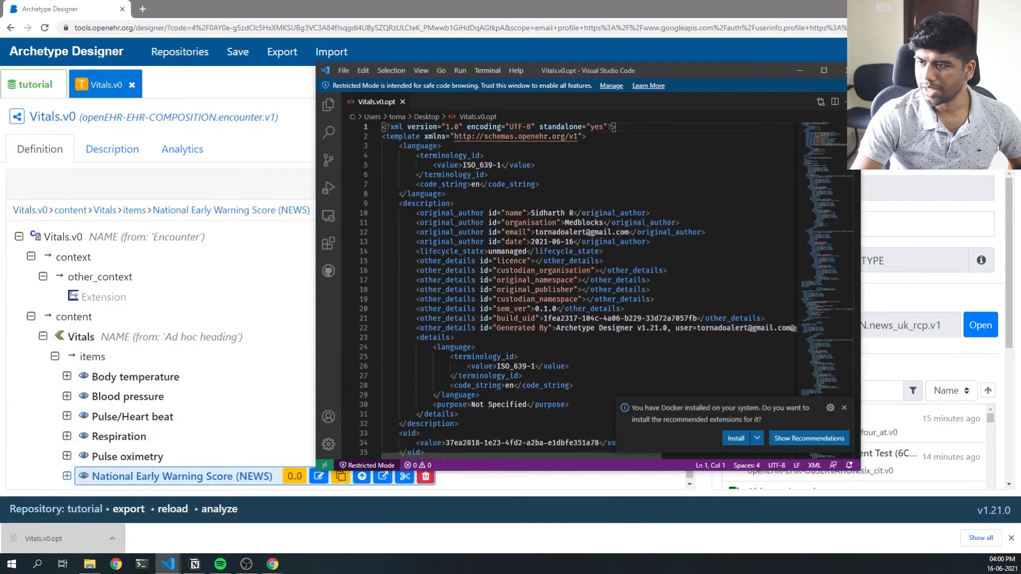
{"action": "scroll", "coordinate": [516, 216], "scroll_direction": "down", "scroll_amount": 16}
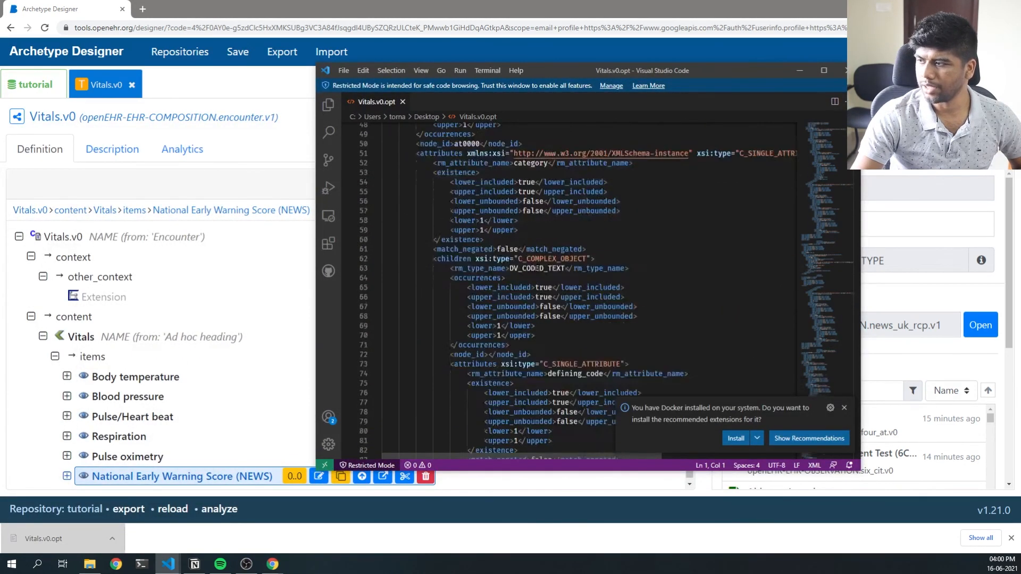
{"action": "scroll", "coordinate": [533, 259], "scroll_direction": "up", "scroll_amount": 16}
{"action": "left_click", "coordinate": [844, 407]}
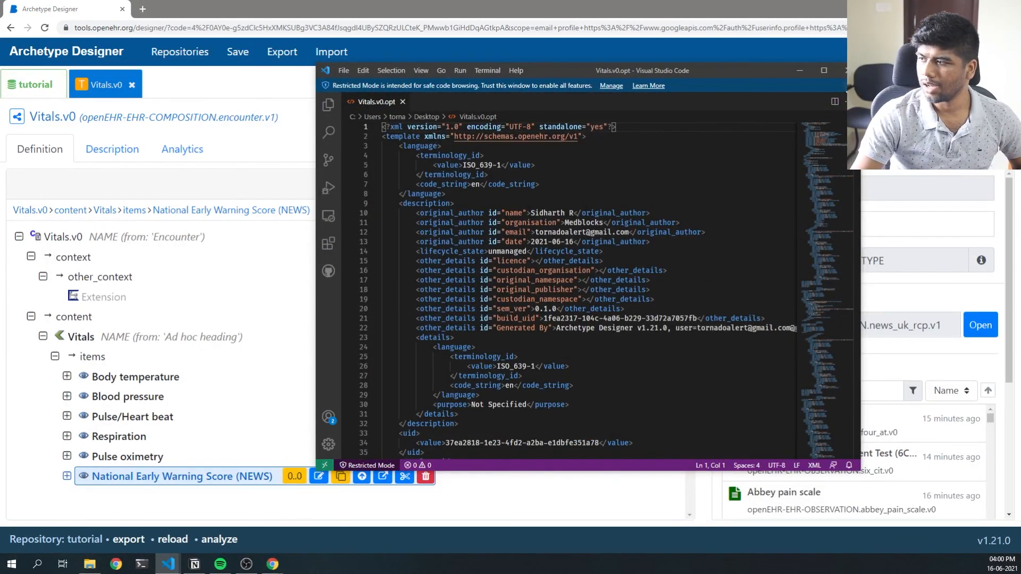
{"action": "left_click", "coordinate": [853, 85]}
{"action": "left_click_drag", "start_coordinate": [606, 74], "coordinate": [662, 69]}
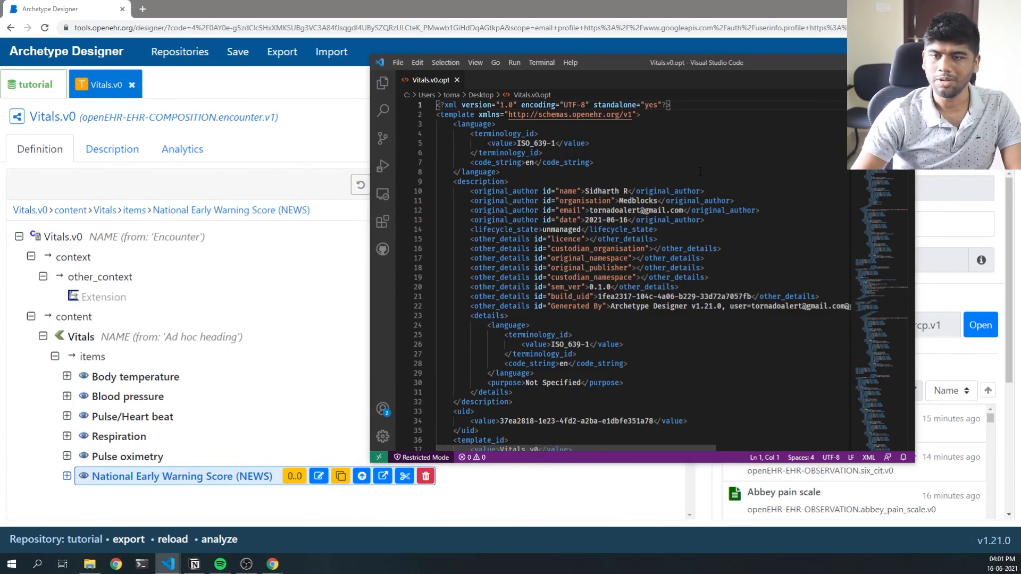
{"action": "scroll", "coordinate": [638, 277], "scroll_direction": "down", "scroll_amount": 1}
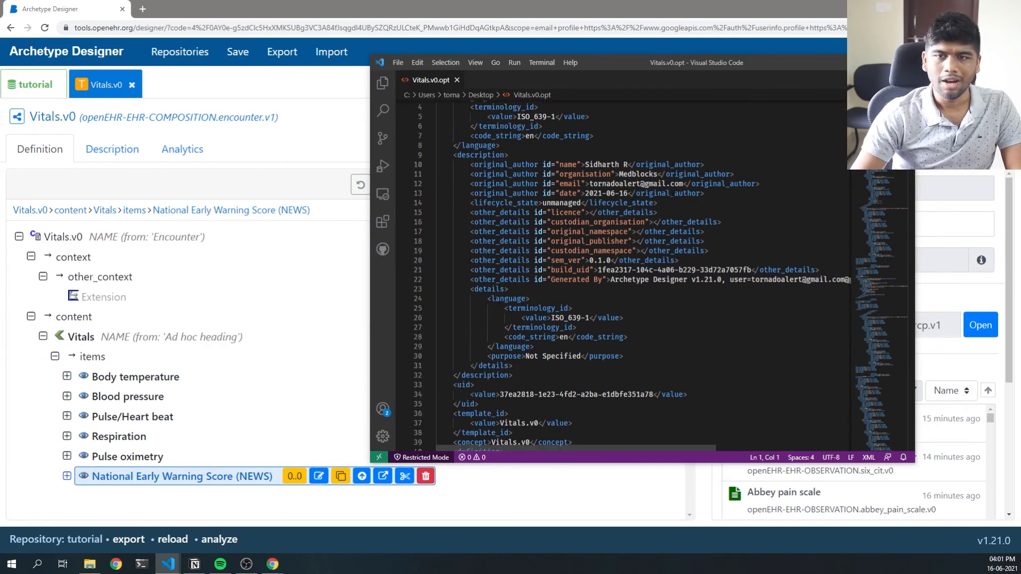